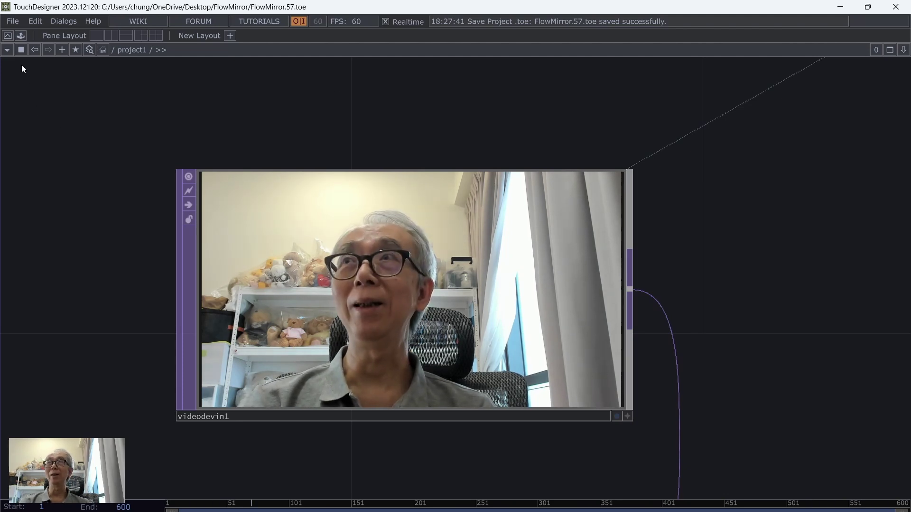
Preview the finished mirror-grid output full screen in Perform mode and return to the network editor.
{"action": "left_click", "coordinate": [7, 37]}
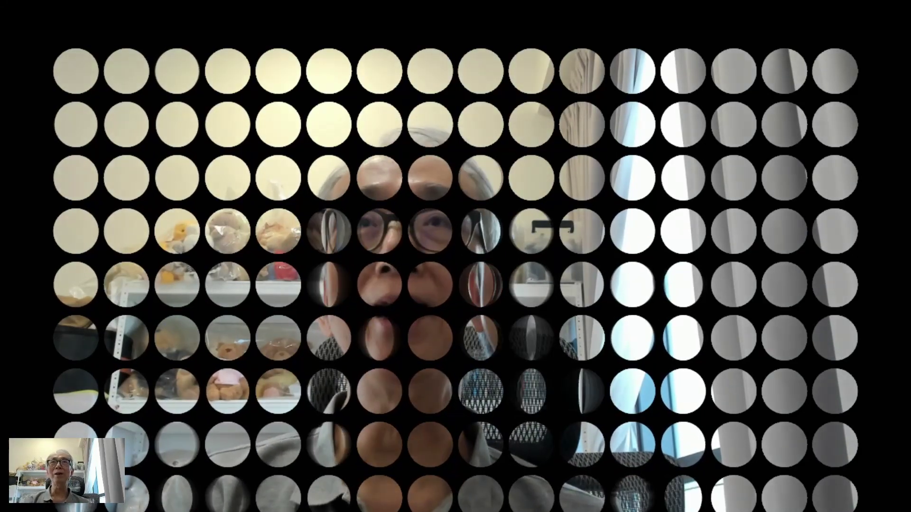
{"action": "key", "text": "Escape"}
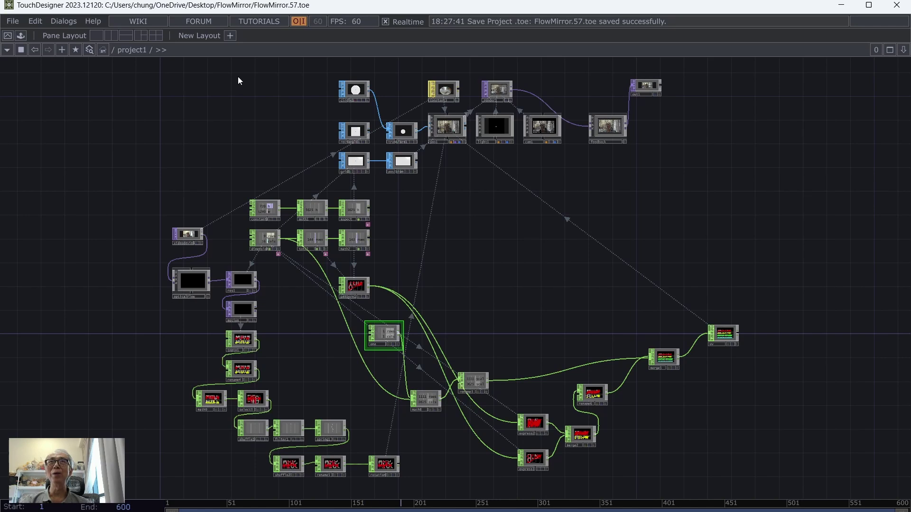
Delete all operators from the project1 network except the Video Device In TOP.
{"action": "left_click_drag", "start_coordinate": [238, 77], "coordinate": [774, 504]}
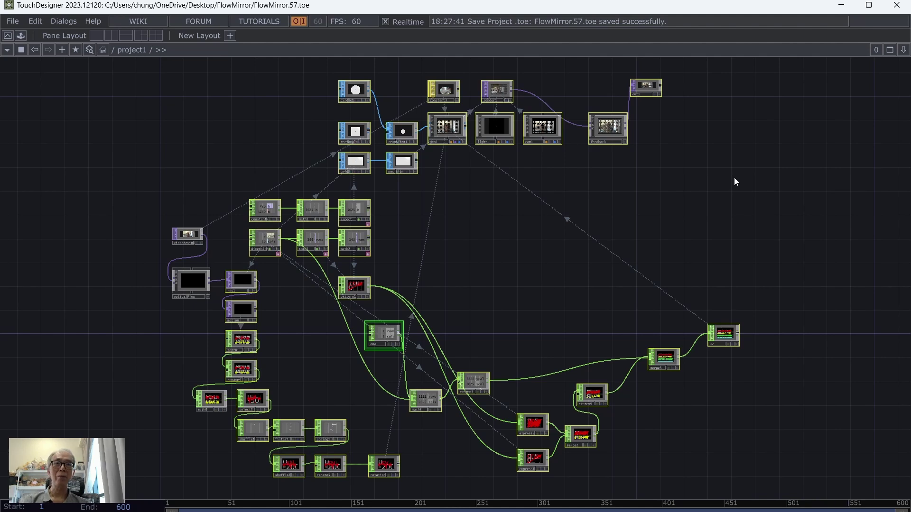
{"action": "key", "text": "Delete"}
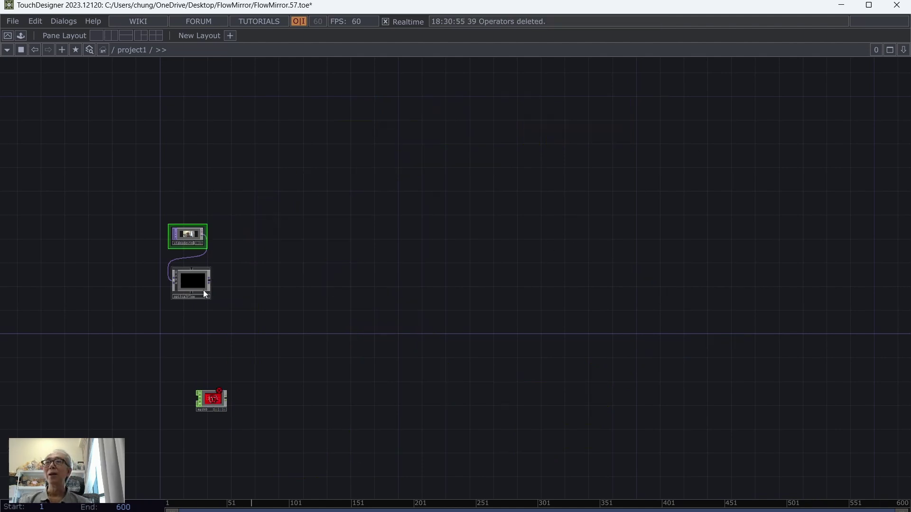
{"action": "left_click", "coordinate": [189, 281]}
{"action": "key", "text": "Delete"}
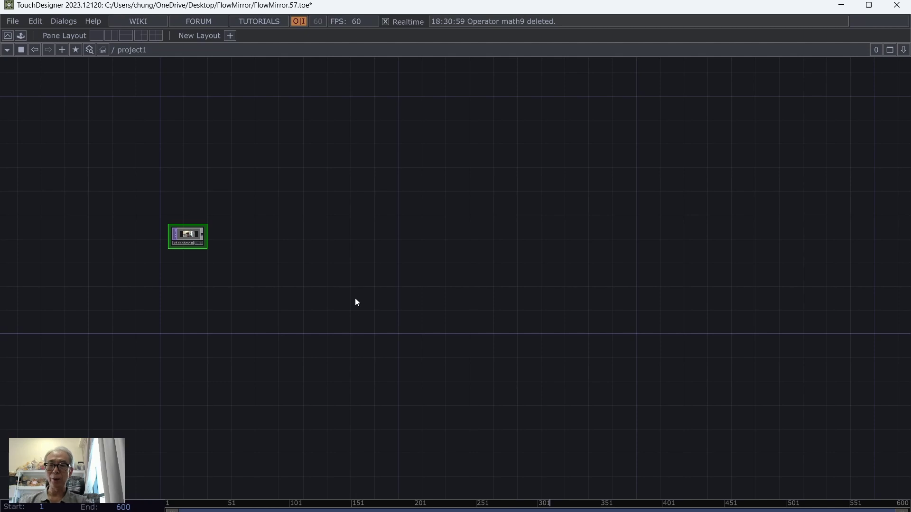
Add an Out TOP beside the Video Device In TOP, connect the video feed to it, and align the two nodes.
{"action": "key", "text": "h"}
{"action": "scroll", "coordinate": [647, 260], "scroll_direction": "down", "scroll_amount": 3}
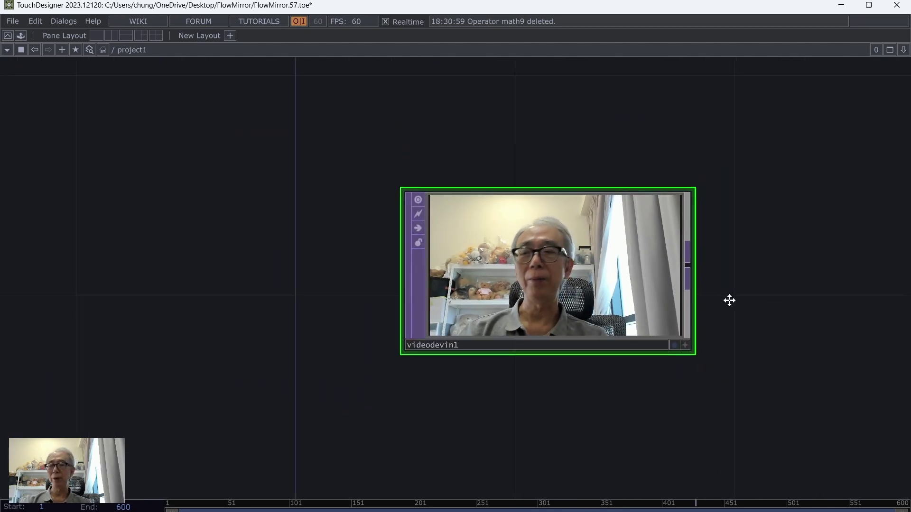
{"action": "key", "text": "Tab"}
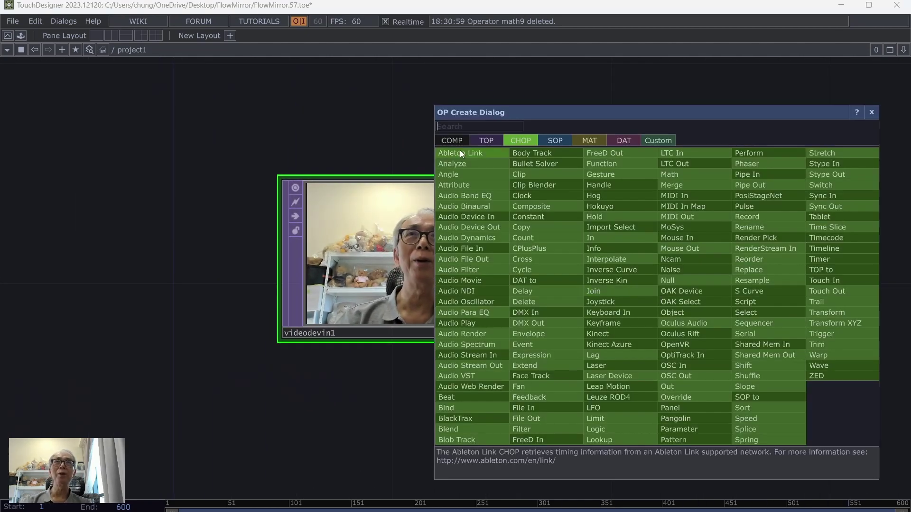
{"action": "left_click", "coordinate": [481, 141]}
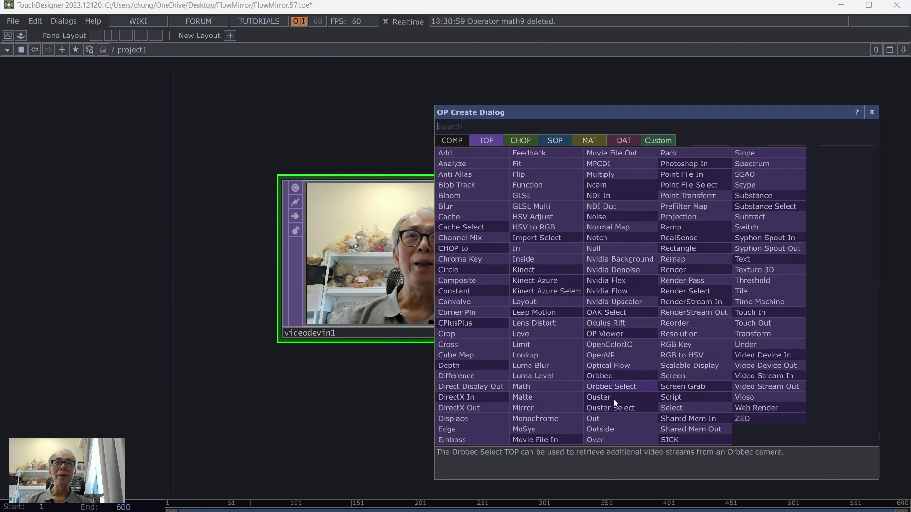
{"action": "left_click", "coordinate": [613, 417]}
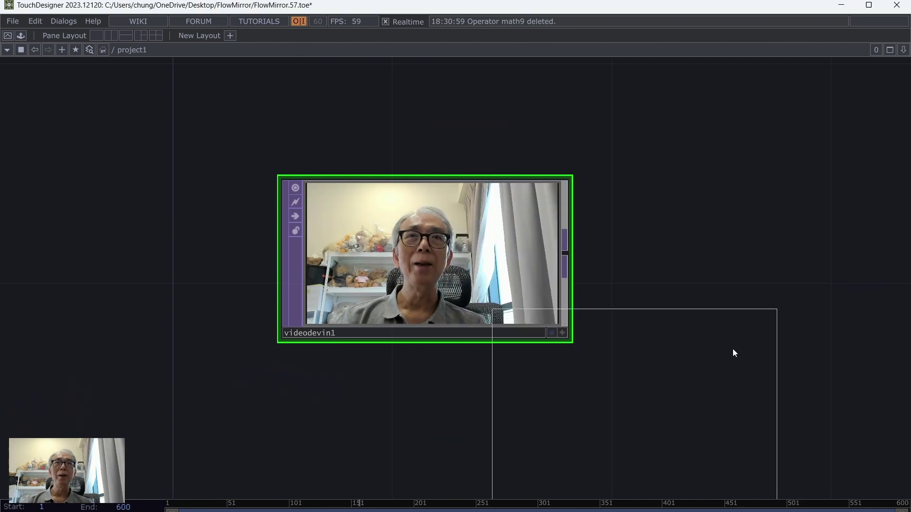
{"action": "left_click", "coordinate": [774, 271]}
{"action": "middle_click_drag", "start_coordinate": [525, 408], "coordinate": [254, 413]}
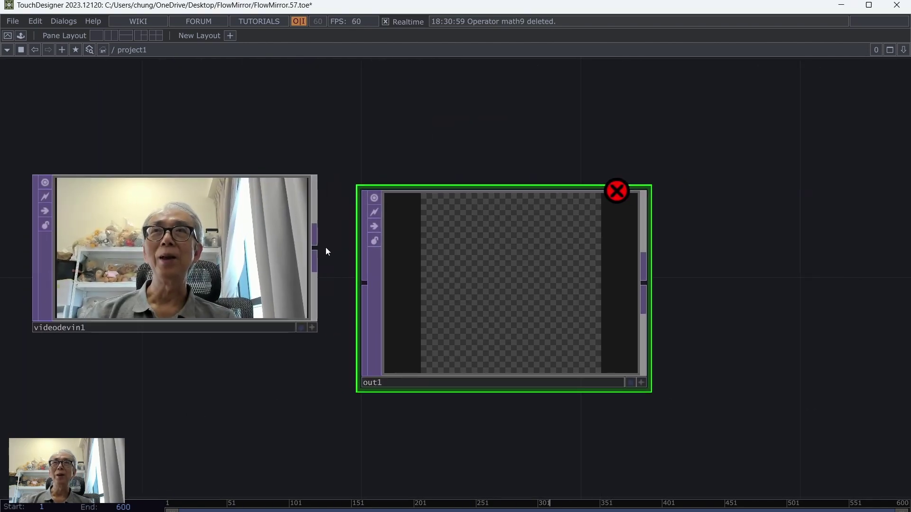
{"action": "left_click_drag", "start_coordinate": [314, 248], "coordinate": [363, 283]}
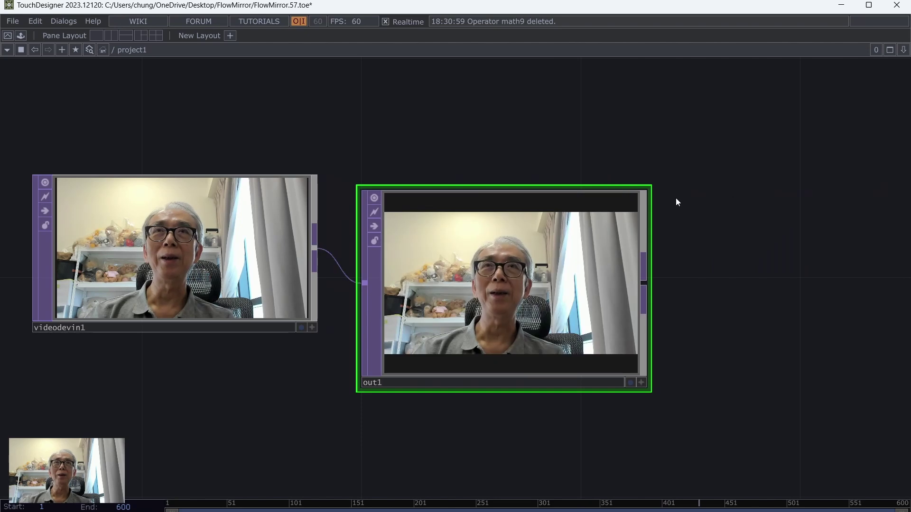
{"action": "left_click_drag", "start_coordinate": [565, 291], "coordinate": [732, 235]}
{"action": "scroll", "coordinate": [302, 360], "scroll_direction": "down", "scroll_amount": 6}
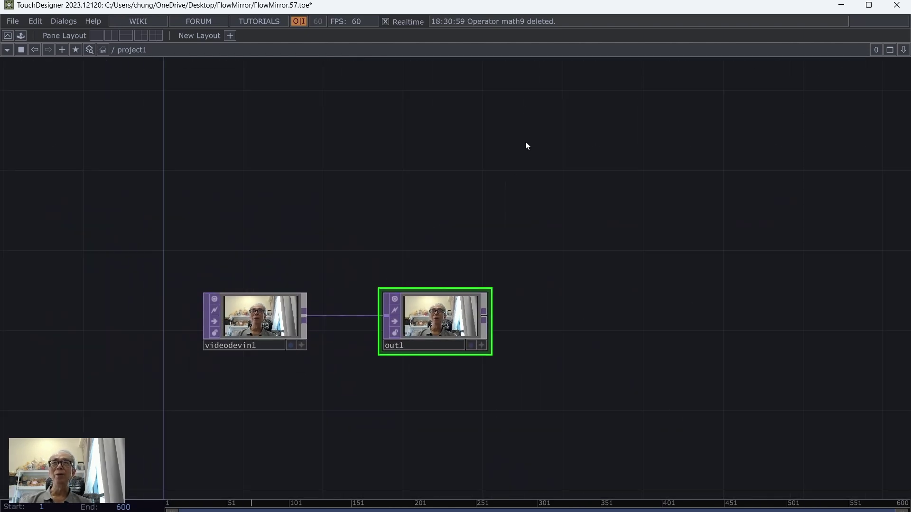
Add a Grid SOP in the empty network area above the video nodes.
{"action": "left_click_drag", "start_coordinate": [525, 143], "coordinate": [381, 248]}
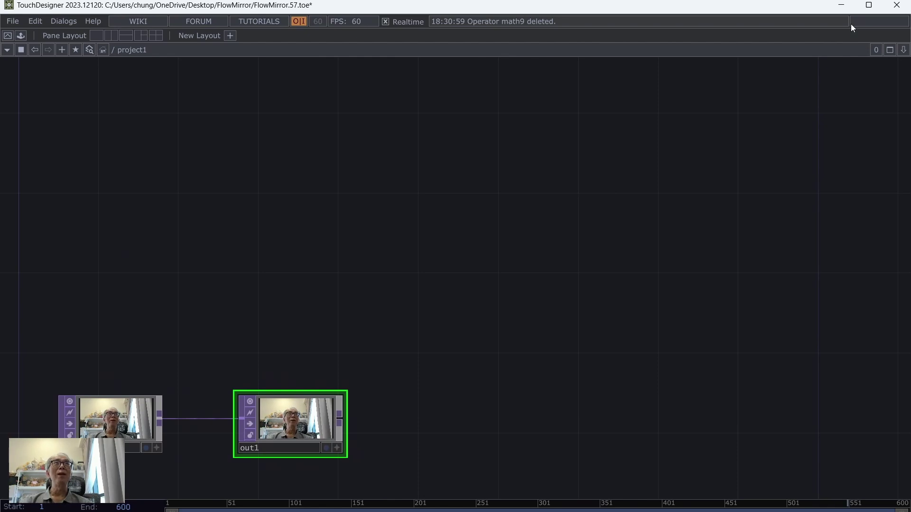
{"action": "left_click", "coordinate": [868, 6]}
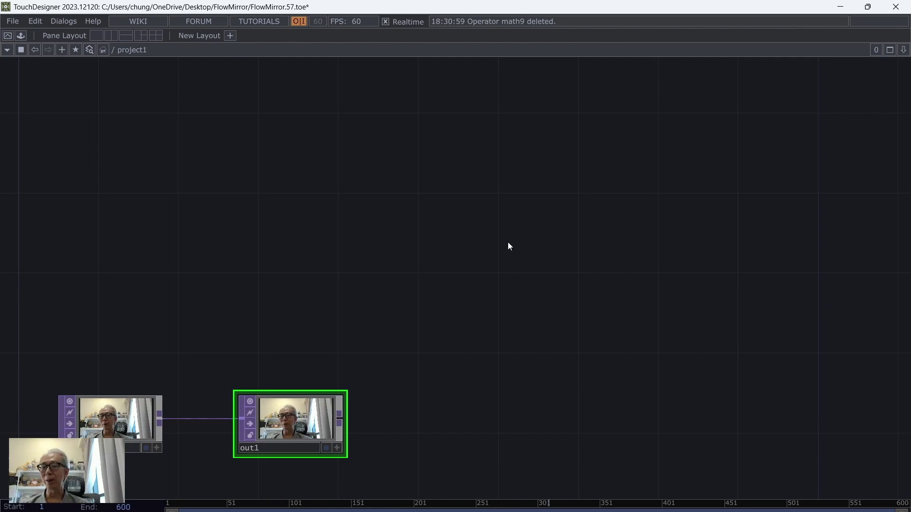
{"action": "left_click_drag", "start_coordinate": [465, 291], "coordinate": [521, 264]}
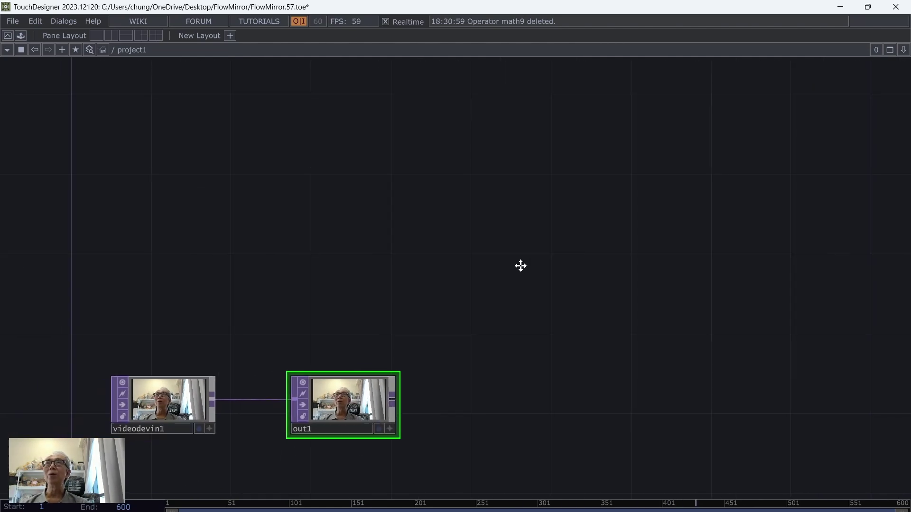
{"action": "key", "text": "Tab"}
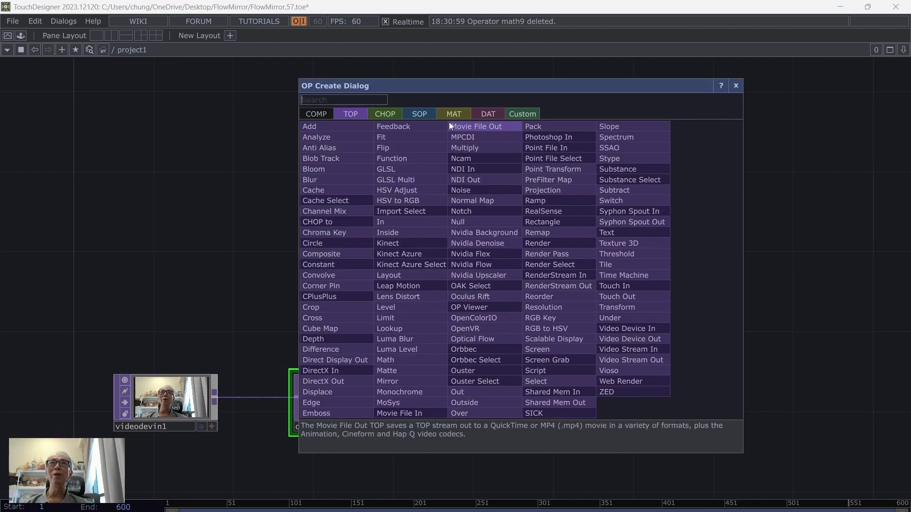
{"action": "left_click", "coordinate": [417, 114]}
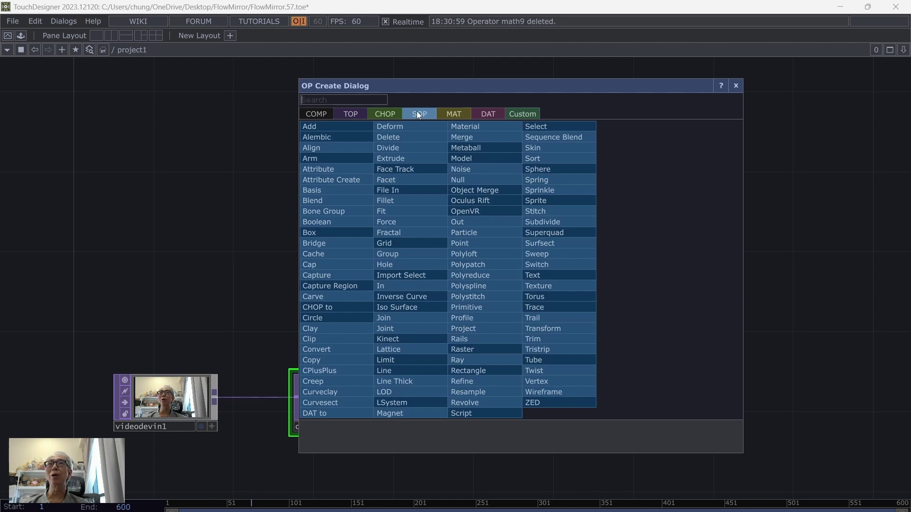
{"action": "left_click", "coordinate": [414, 241]}
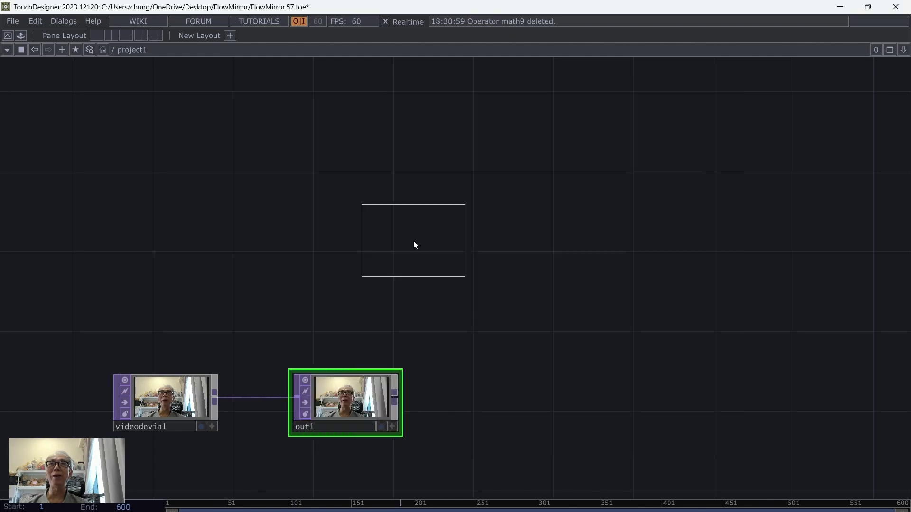
{"action": "left_click", "coordinate": [260, 149]}
{"action": "left_click_drag", "start_coordinate": [497, 218], "coordinate": [543, 274]}
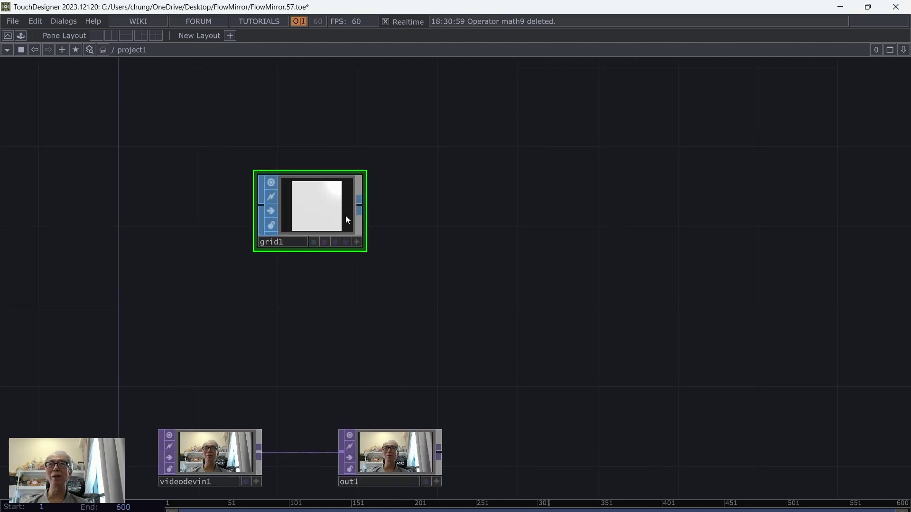
{"action": "left_click_drag", "start_coordinate": [332, 220], "coordinate": [236, 152]}
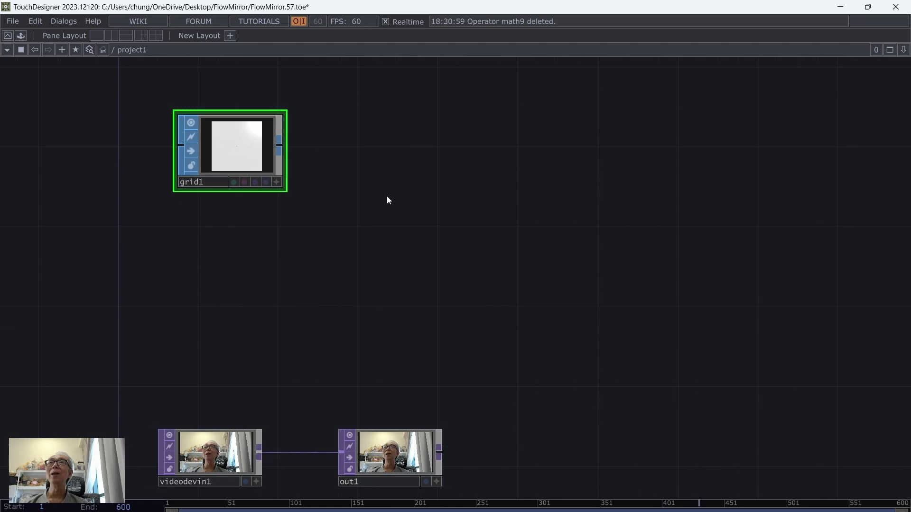
Add a Constant CHOP beside the Grid SOP.
{"action": "key", "text": "Tab"}
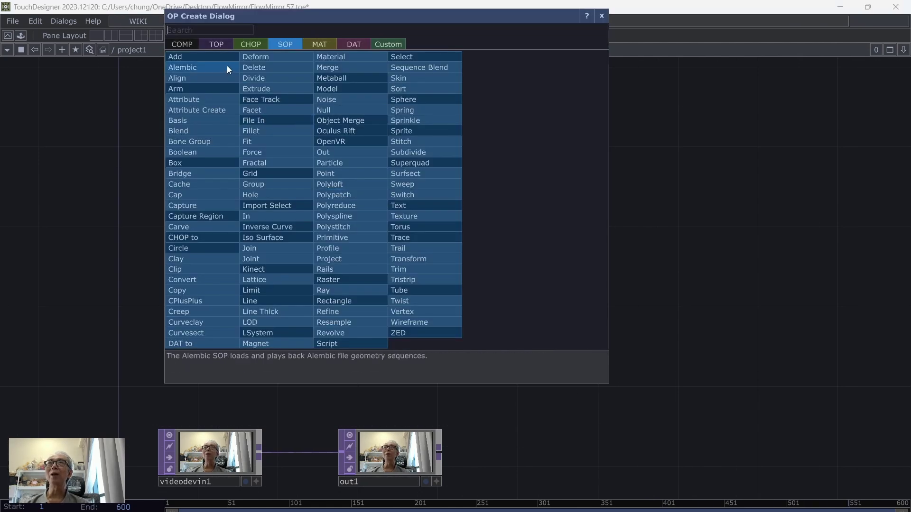
{"action": "left_click", "coordinate": [248, 42]}
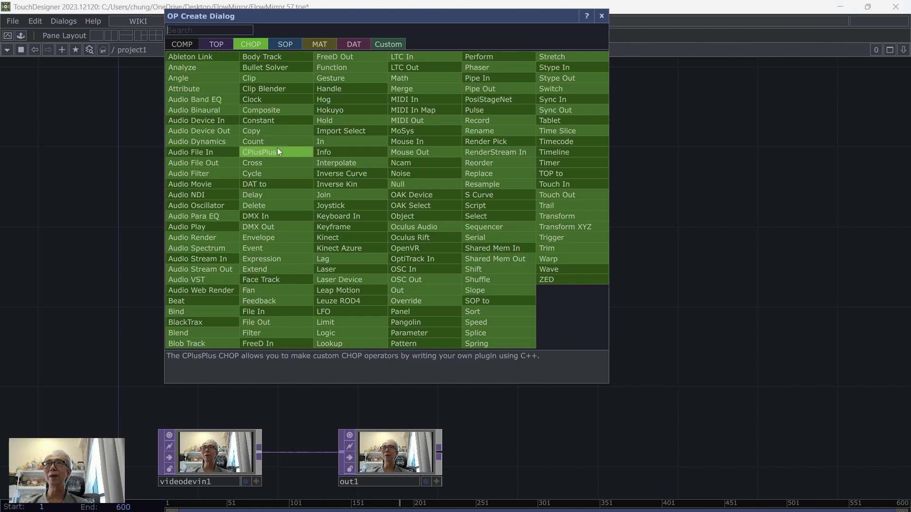
{"action": "left_click", "coordinate": [275, 122]}
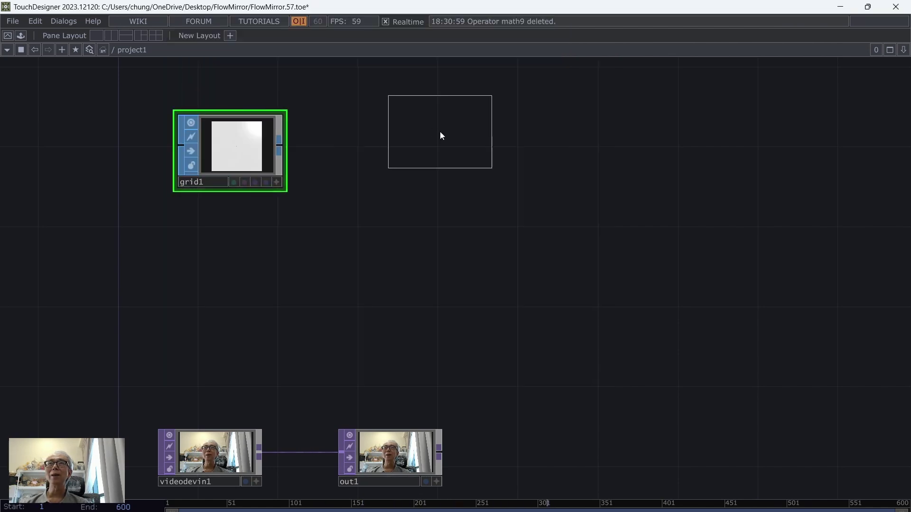
{"action": "left_click", "coordinate": [396, 132]}
{"action": "left_click_drag", "start_coordinate": [486, 194], "coordinate": [405, 237]}
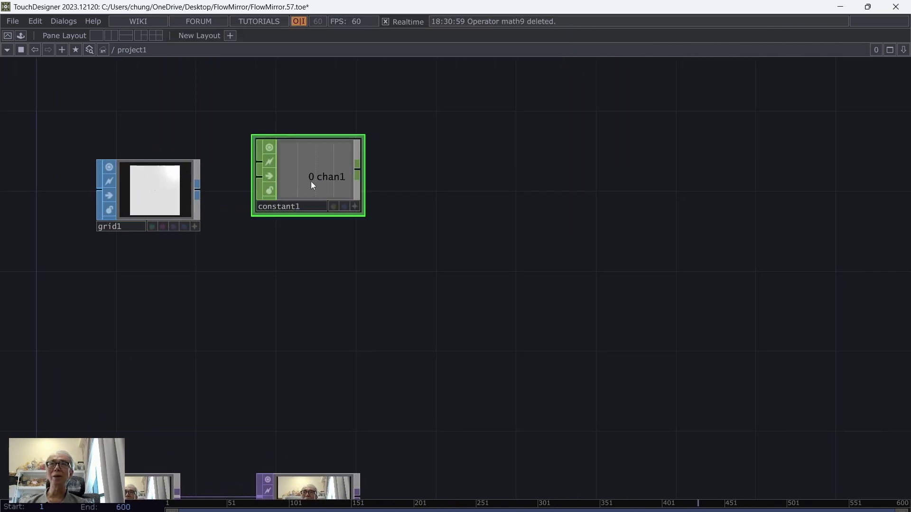
Define two channels in the Constant CHOP: h with value 720 and w with value 1280.
{"action": "key", "text": "p"}
{"action": "left_click", "coordinate": [787, 129]}
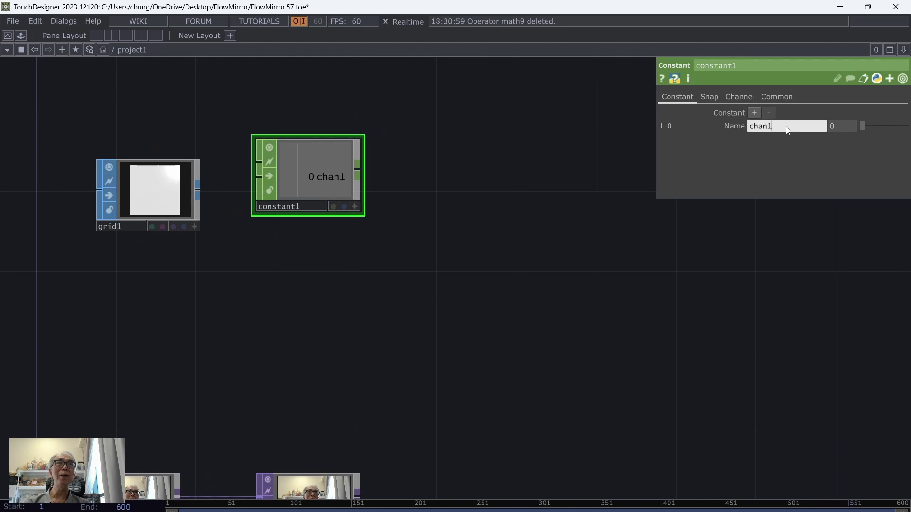
{"action": "type", "text": "h"}
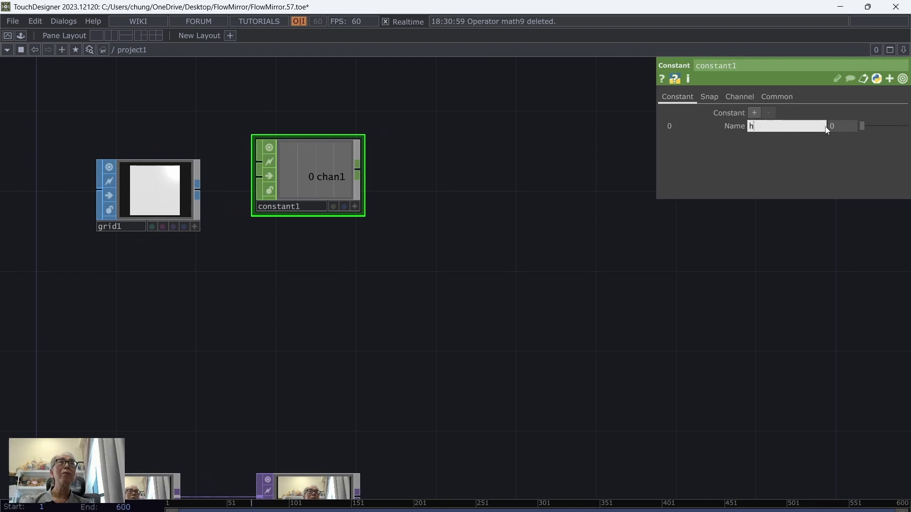
{"action": "key", "text": "Return"}
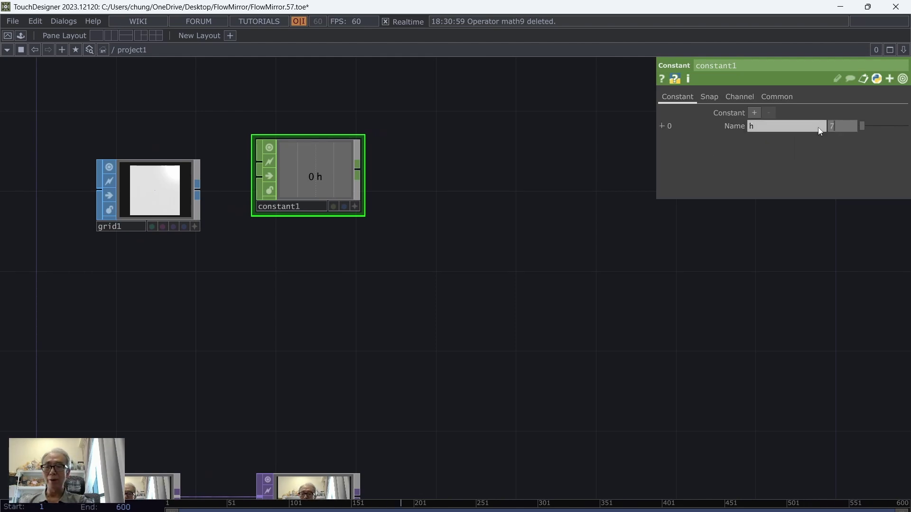
{"action": "left_click", "coordinate": [754, 113]}
{"action": "left_click", "coordinate": [790, 143]}
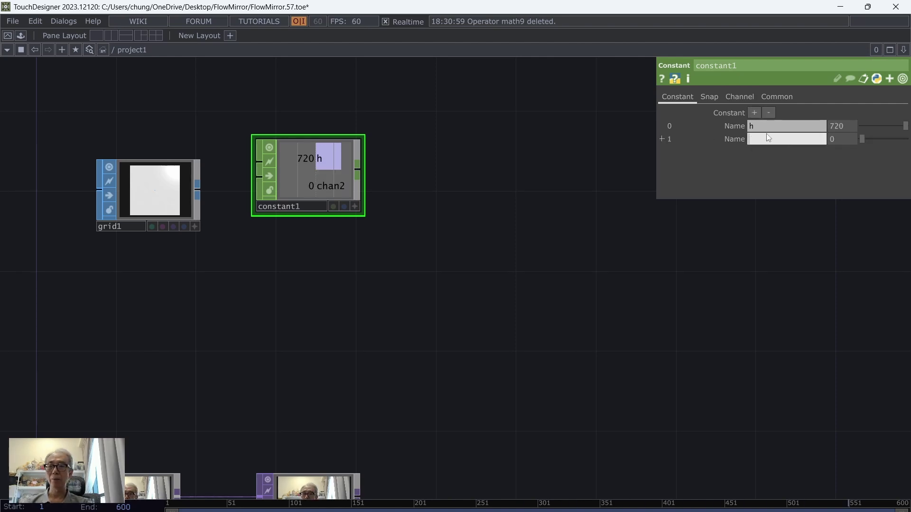
{"action": "key", "text": "Tab"}
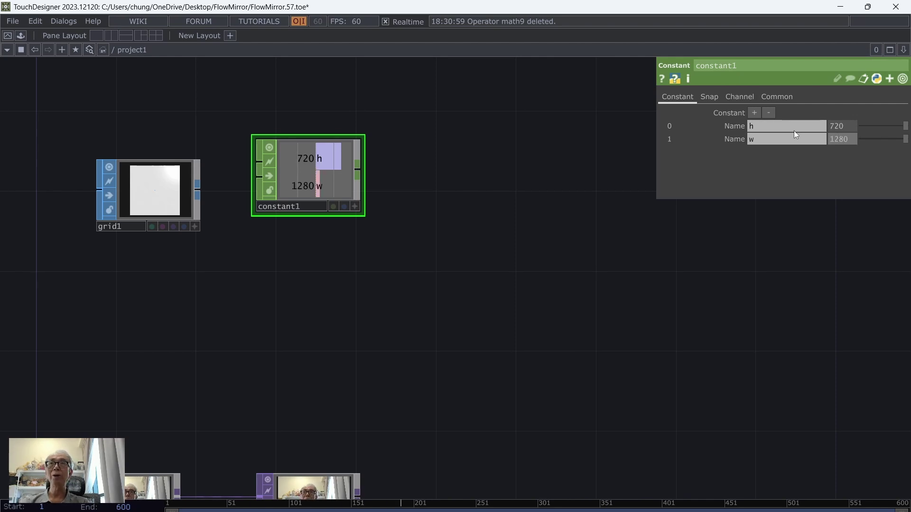
Add a second Constant CHOP directly below the one holding h and w.
{"action": "key", "text": "Tab"}
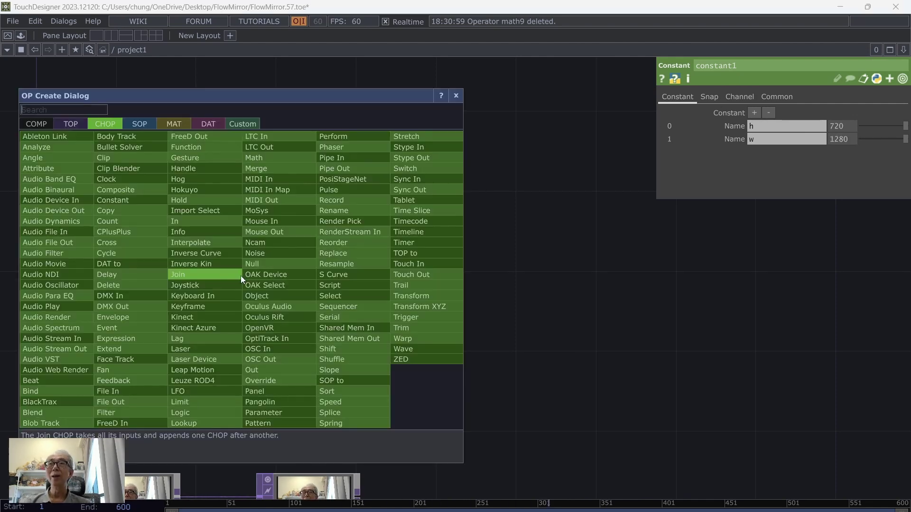
{"action": "left_click", "coordinate": [141, 198]}
{"action": "left_click", "coordinate": [305, 281]}
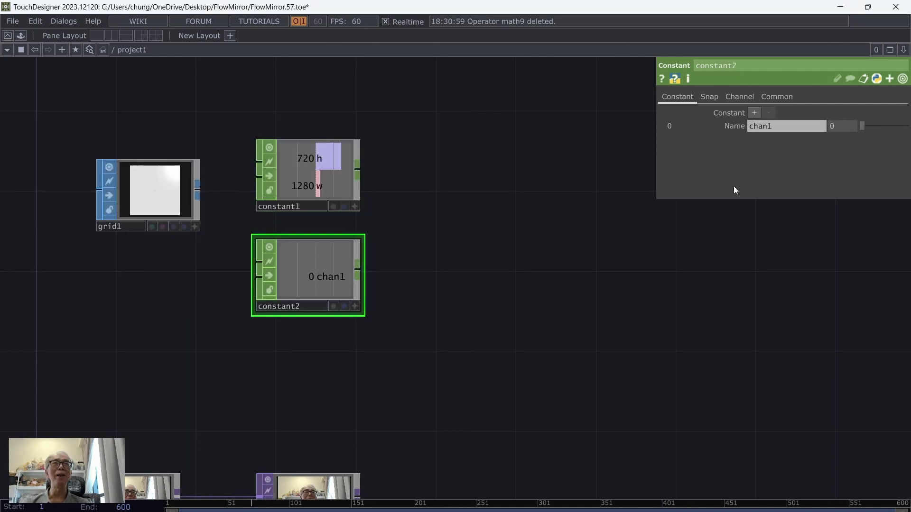
Define two channels in the second Constant CHOP: rows with value 9 and cols with value 16.
{"action": "left_click", "coordinate": [777, 128]}
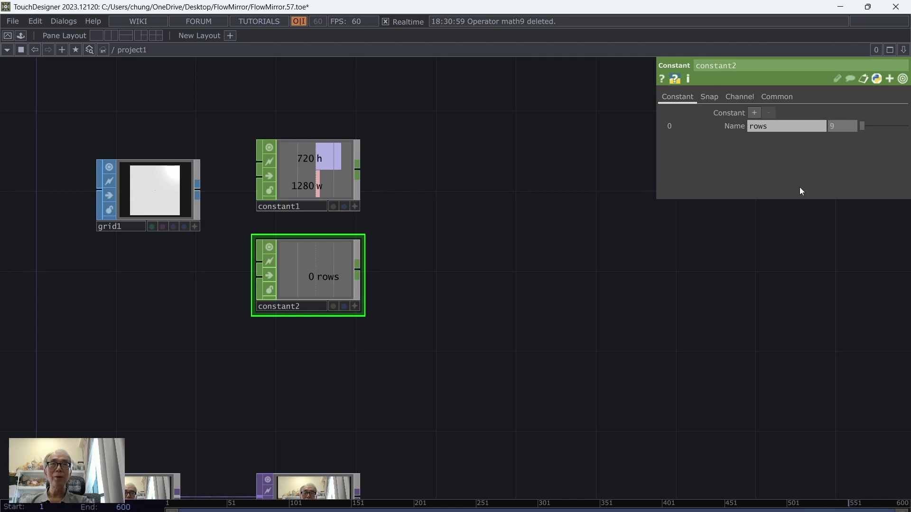
{"action": "key", "text": "Return"}
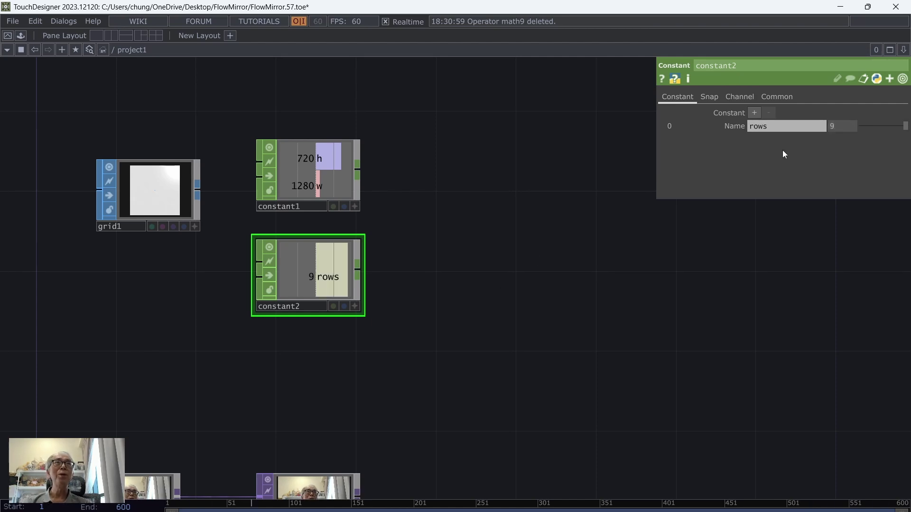
{"action": "left_click", "coordinate": [754, 114]}
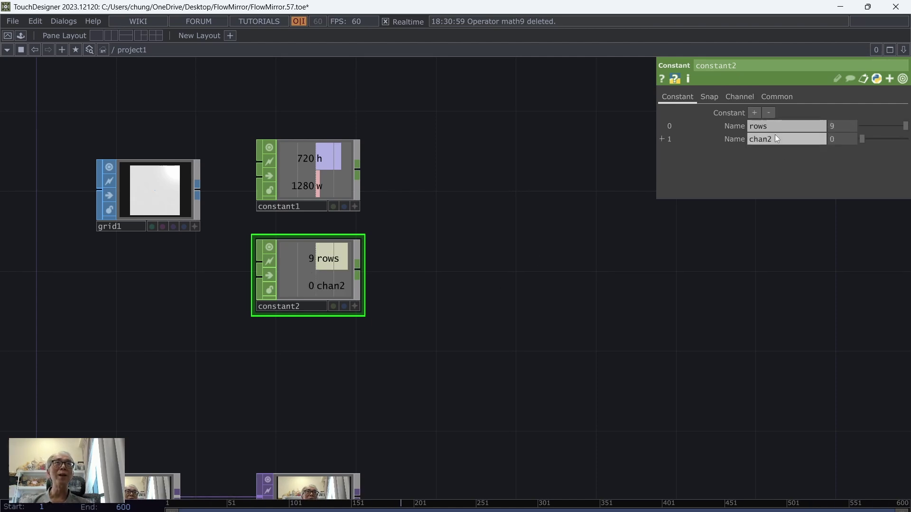
{"action": "type", "text": "cols"}
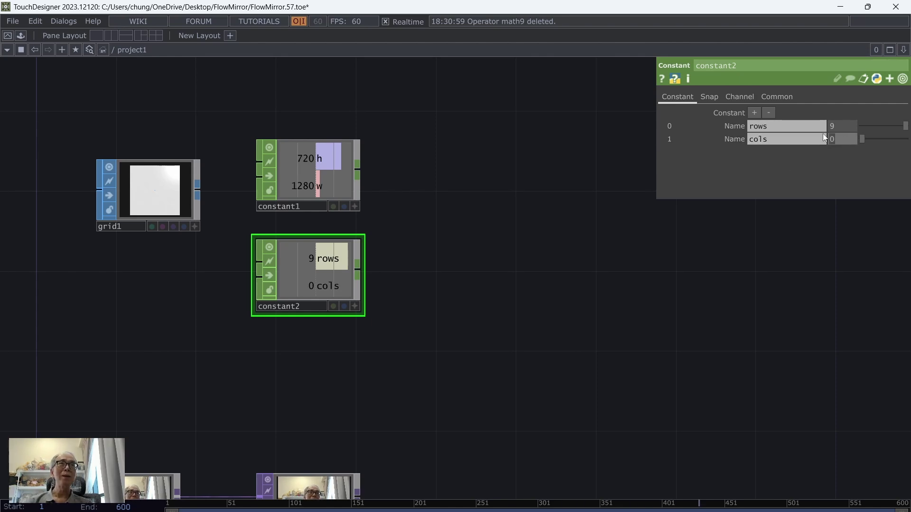
{"action": "type", "text": "16"}
{"action": "key", "text": "Return"}
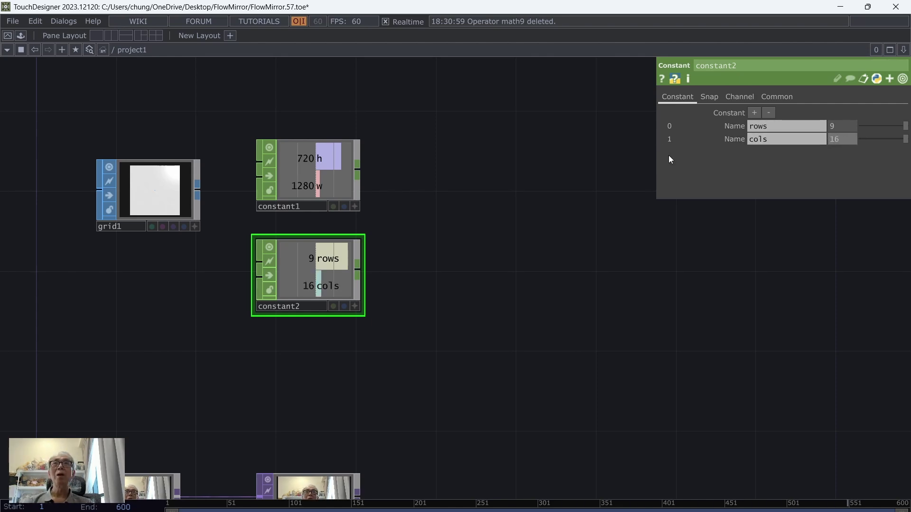
Rename the Constant CHOP holding rows and cols as dimen.
{"action": "scroll", "coordinate": [454, 291], "scroll_direction": "up", "scroll_amount": 2}
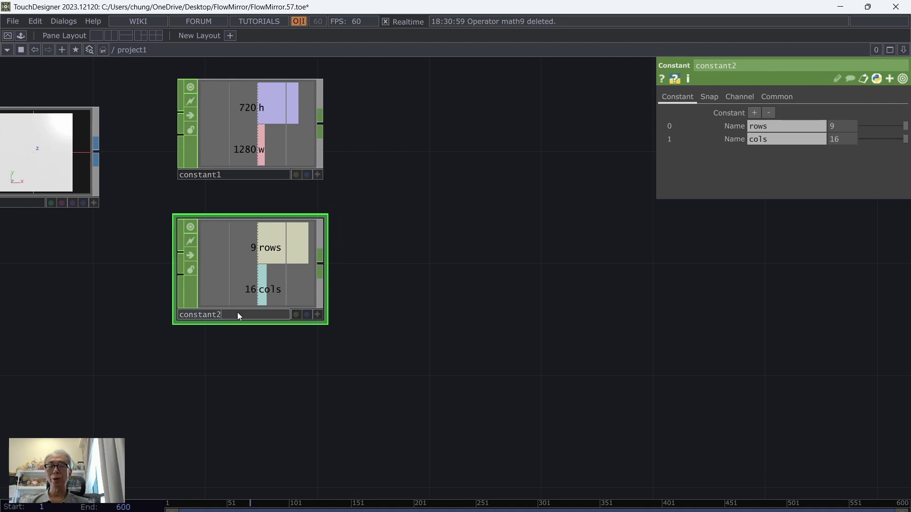
{"action": "key", "text": "BackSpace"}
{"action": "key", "text": "BackSpace"}
{"action": "key", "text": "BackSpace"}
{"action": "key", "text": "BackSpace"}
{"action": "key", "text": "BackSpace"}
{"action": "key", "text": "BackSpace"}
{"action": "key", "text": "BackSpace"}
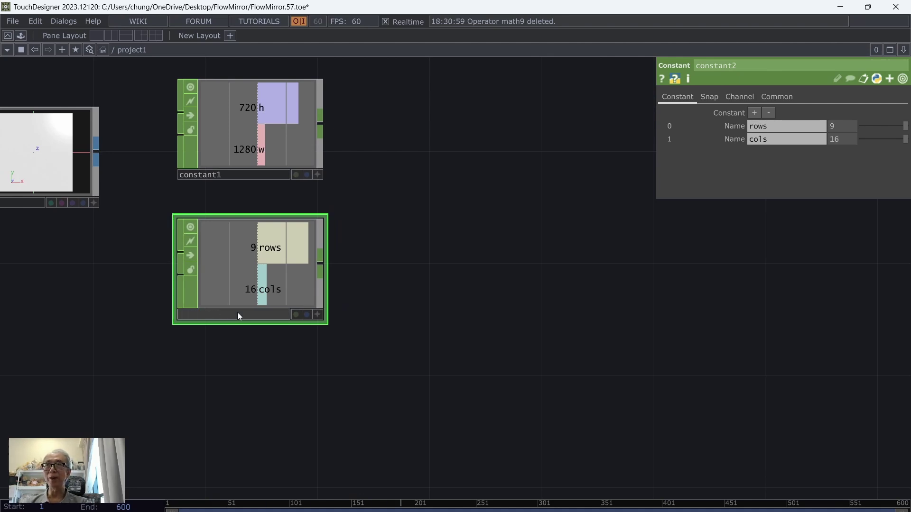
{"action": "type", "text": "dimen"}
{"action": "key", "text": "Return"}
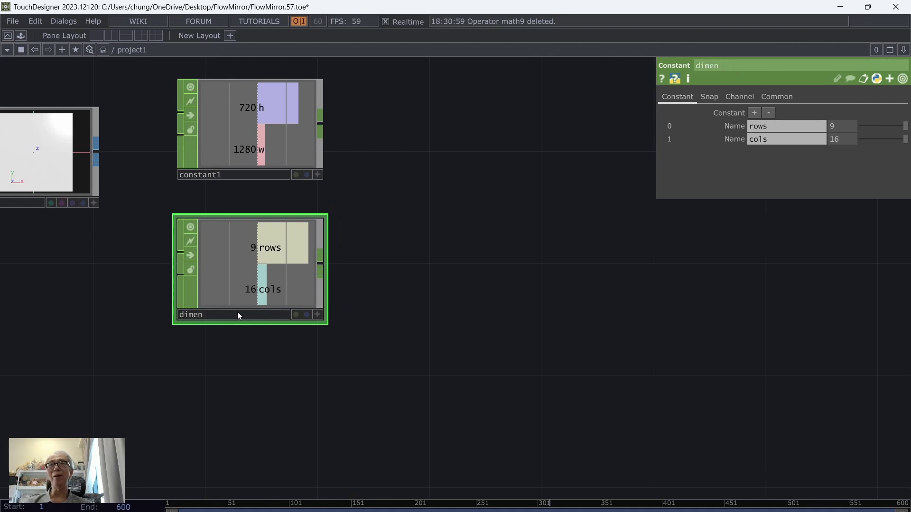
Move the Grid SOP directly above the Constant CHOP holding h and w, so the three nodes form one column.
{"action": "scroll", "coordinate": [352, 245], "scroll_direction": "down", "scroll_amount": 3}
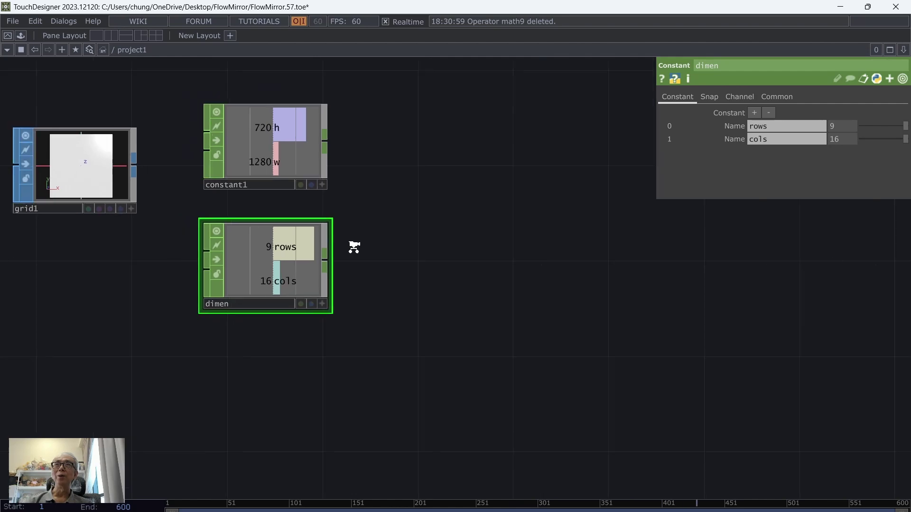
{"action": "left_click_drag", "start_coordinate": [135, 193], "coordinate": [495, 154]}
{"action": "left_click_drag", "start_coordinate": [464, 309], "coordinate": [380, 358]}
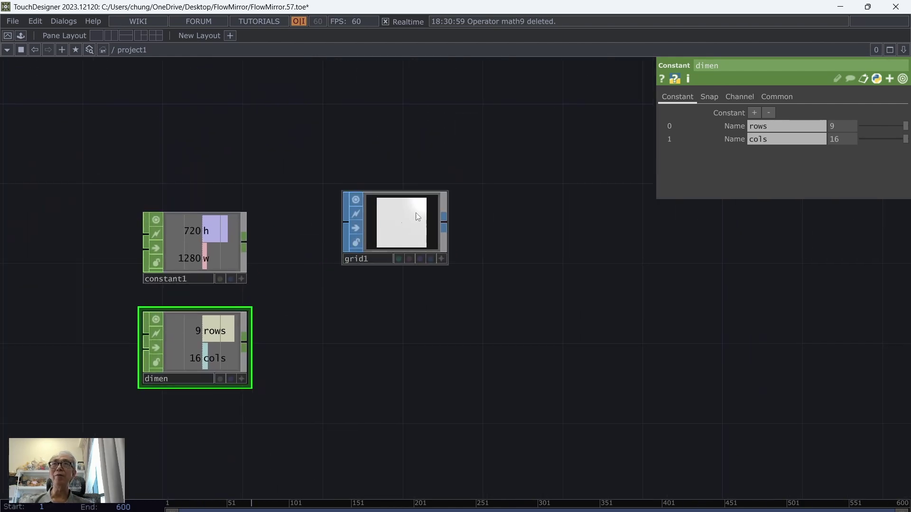
{"action": "left_click_drag", "start_coordinate": [418, 210], "coordinate": [246, 129]}
{"action": "left_click_drag", "start_coordinate": [183, 184], "coordinate": [142, 184]}
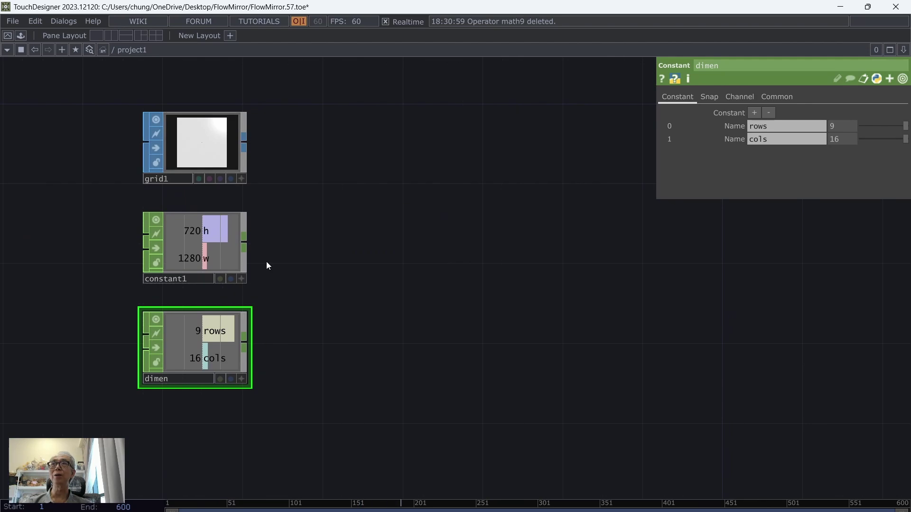
Append a Math CHOP to the h and w Constant CHOP and set Combine Channels to Divide.
{"action": "right_click", "coordinate": [240, 241]}
{"action": "left_click", "coordinate": [296, 244]}
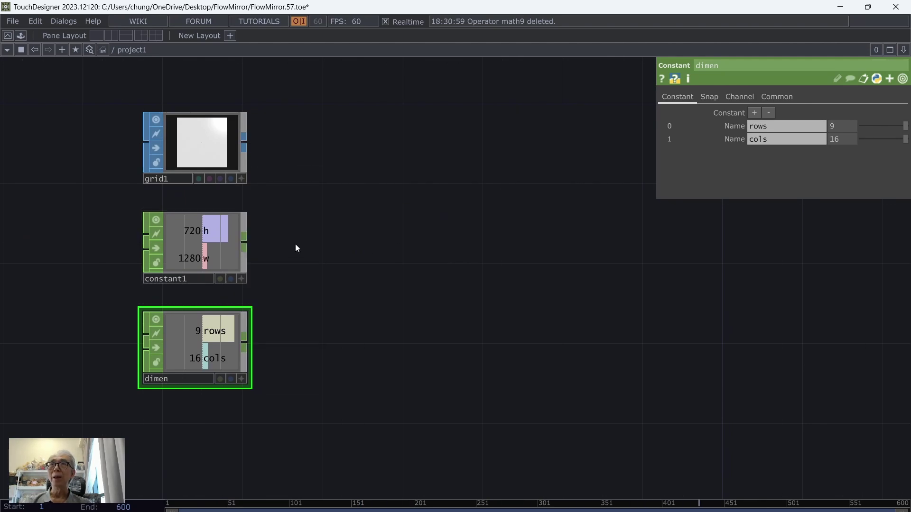
{"action": "right_click", "coordinate": [248, 243]}
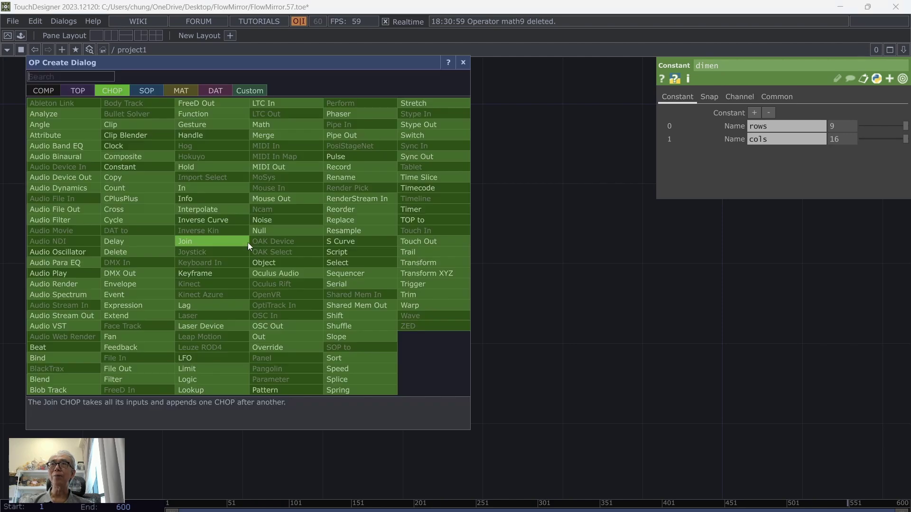
{"action": "left_click", "coordinate": [284, 125]}
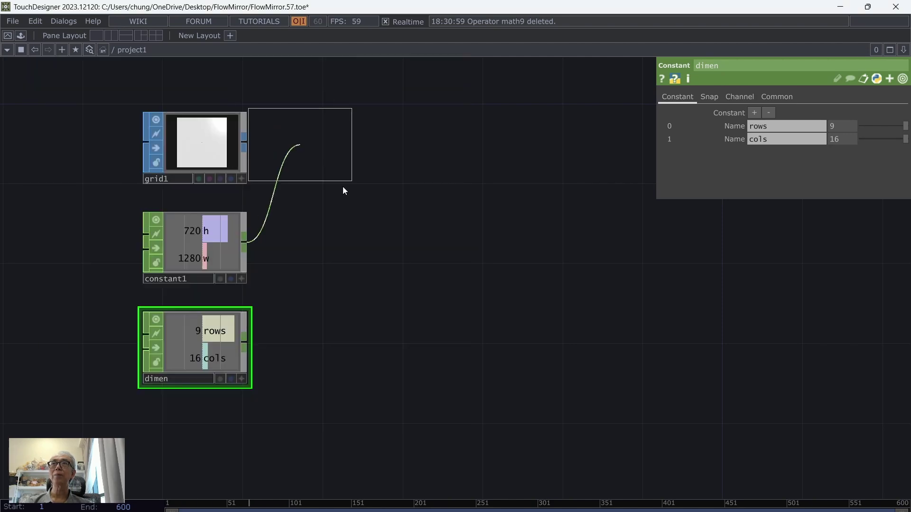
{"action": "left_click", "coordinate": [346, 242]}
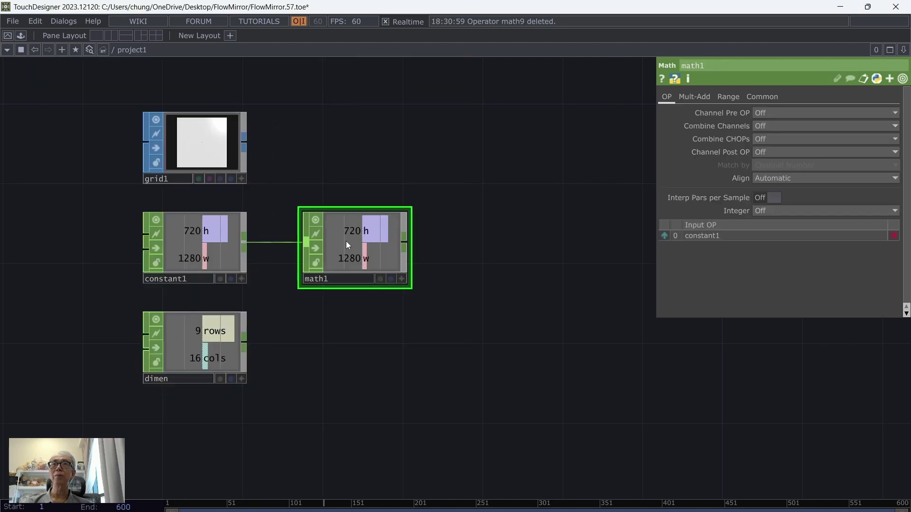
{"action": "left_click", "coordinate": [762, 125]}
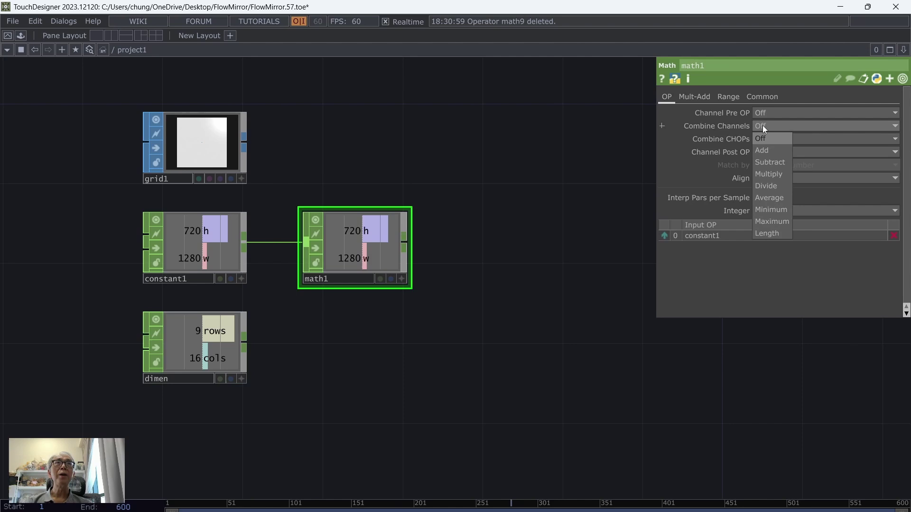
{"action": "left_click", "coordinate": [779, 184]}
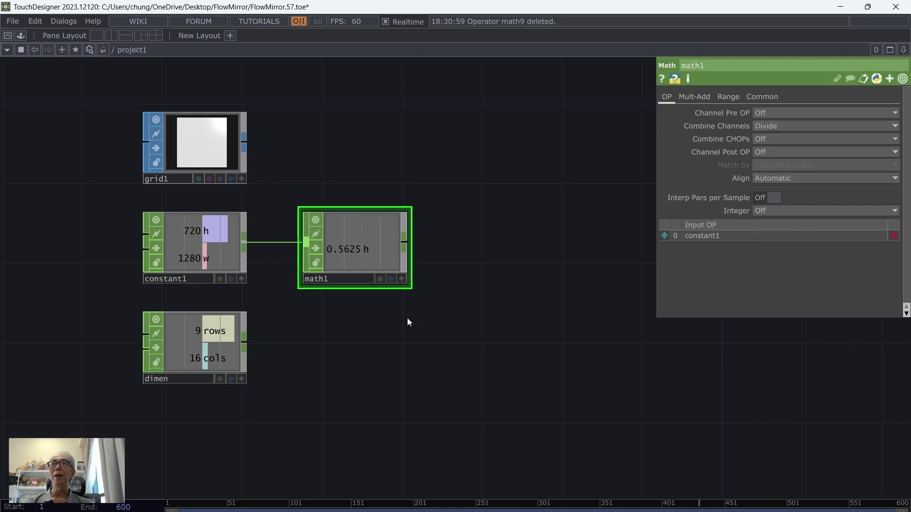
Rename the Math CHOP as aspect.
{"action": "left_click", "coordinate": [340, 279]}
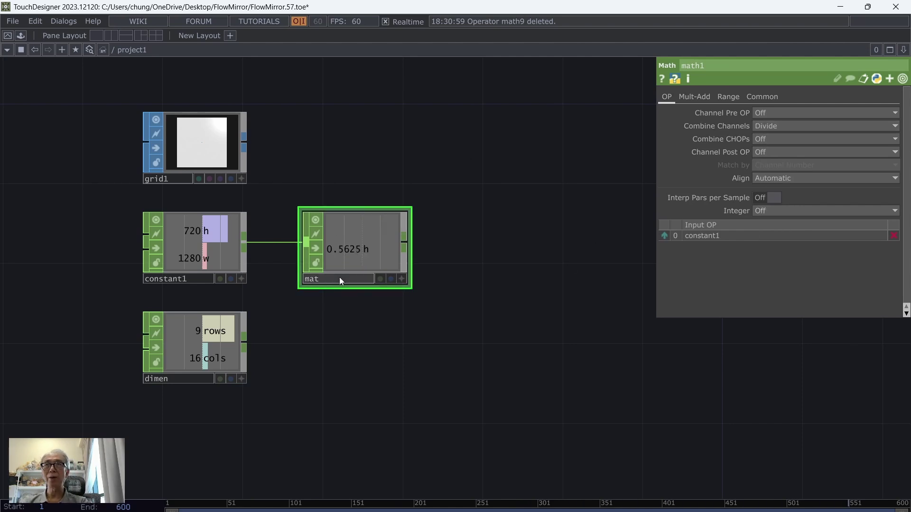
{"action": "type", "text": "aspect"}
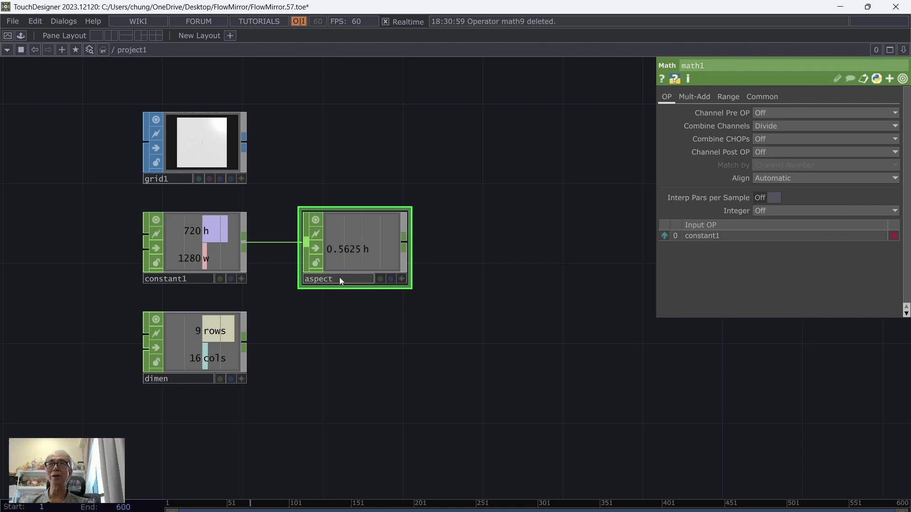
{"action": "key", "text": "Return"}
Export the aspect CHOP's h channel to the second Size value of the Grid SOP.
{"action": "left_click", "coordinate": [204, 142]}
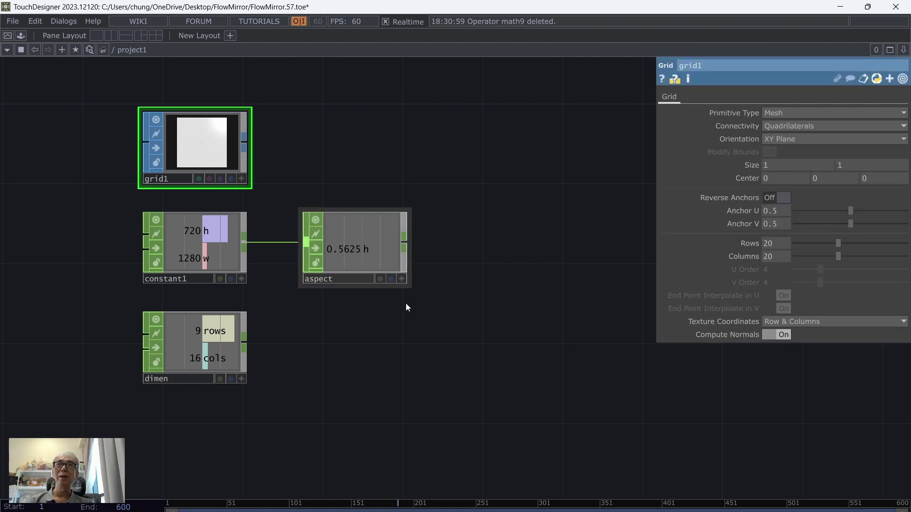
{"action": "left_click", "coordinate": [402, 280]}
{"action": "mouse_move", "coordinate": [339, 251]}
{"action": "left_mouse_down"}
{"action": "mouse_move", "coordinate": [480, 252]}
{"action": "mouse_move", "coordinate": [774, 176]}
{"action": "mouse_move", "coordinate": [869, 166]}
{"action": "left_mouse_up"}
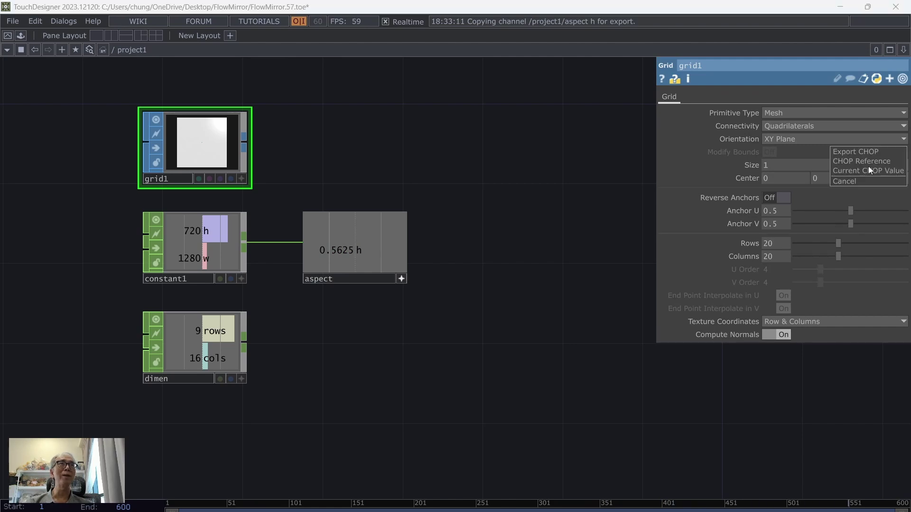
{"action": "left_click", "coordinate": [862, 151]}
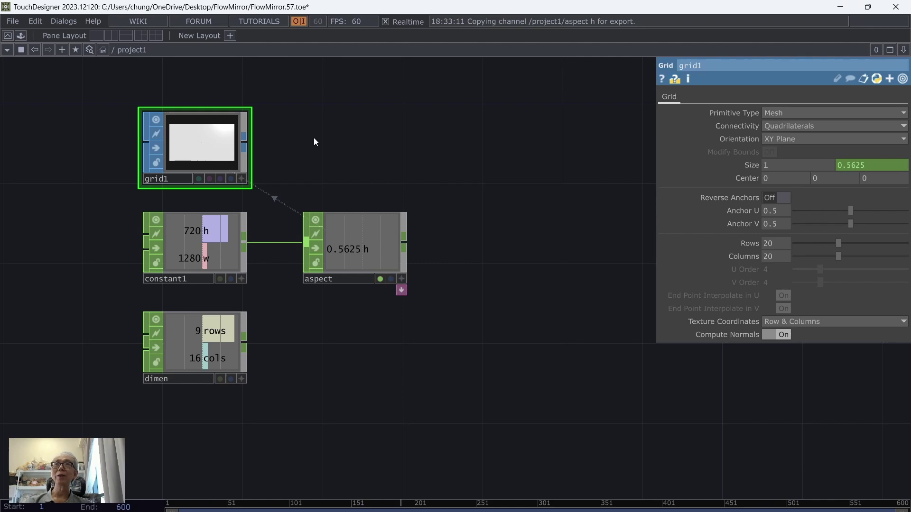
Save the FlowMirror project.
{"action": "left_click_drag", "start_coordinate": [314, 137], "coordinate": [255, 150]}
{"action": "left_click", "coordinate": [15, 23]}
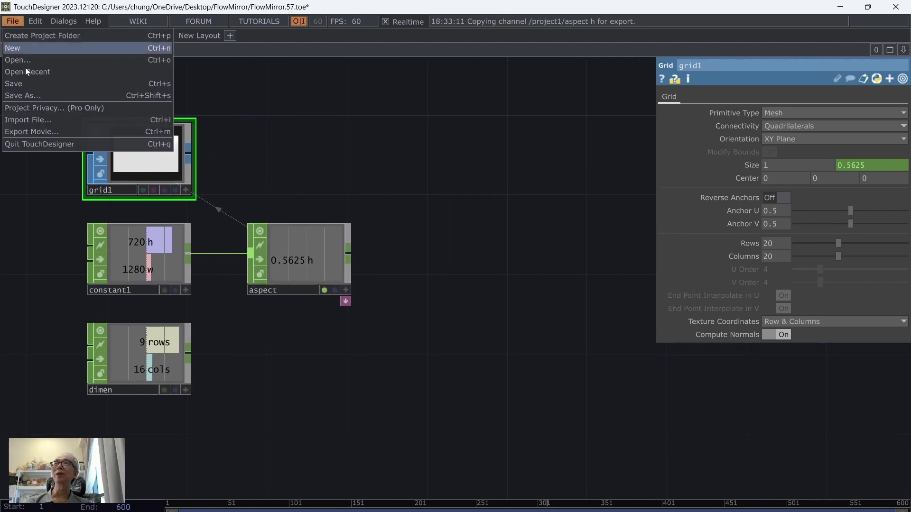
{"action": "left_click", "coordinate": [31, 81]}
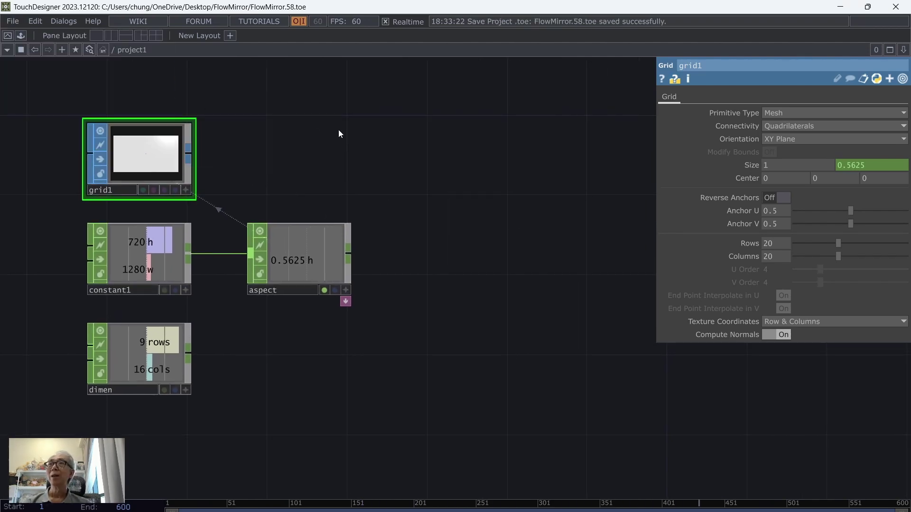
Export the dimen CHOP's rows and cols channels to the Grid SOP's Rows and Columns parameters.
{"action": "left_click", "coordinate": [186, 390]}
{"action": "left_click_drag", "start_coordinate": [151, 347], "coordinate": [459, 327]}
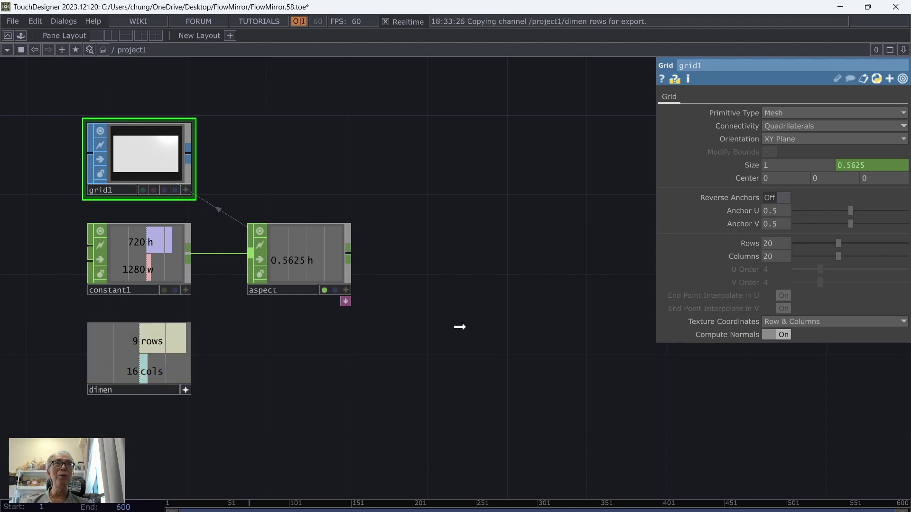
{"action": "left_click_drag", "start_coordinate": [579, 325], "coordinate": [778, 244]}
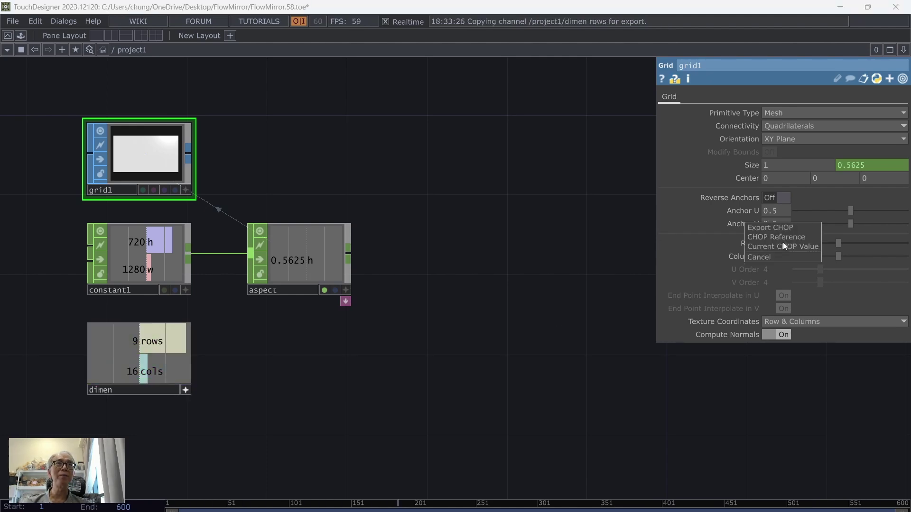
{"action": "left_click", "coordinate": [784, 227]}
{"action": "left_click_drag", "start_coordinate": [147, 372], "coordinate": [778, 260]}
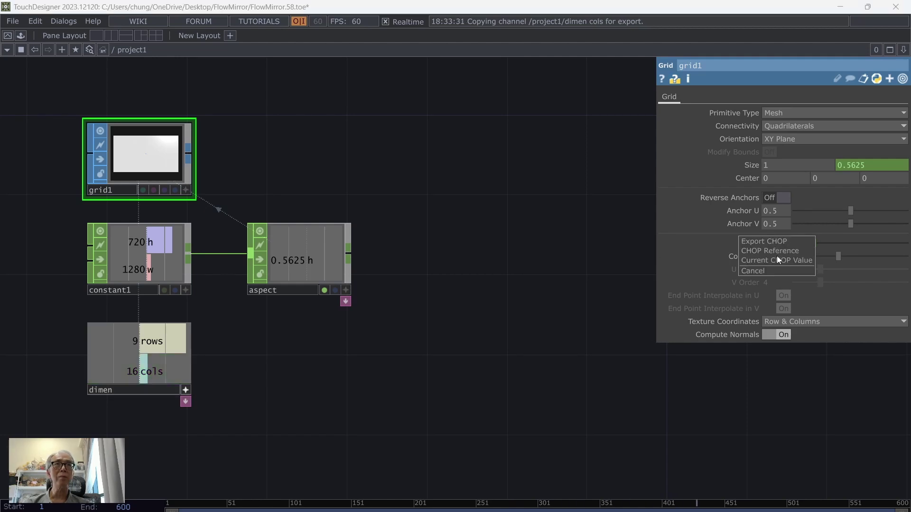
{"action": "left_click", "coordinate": [781, 241]}
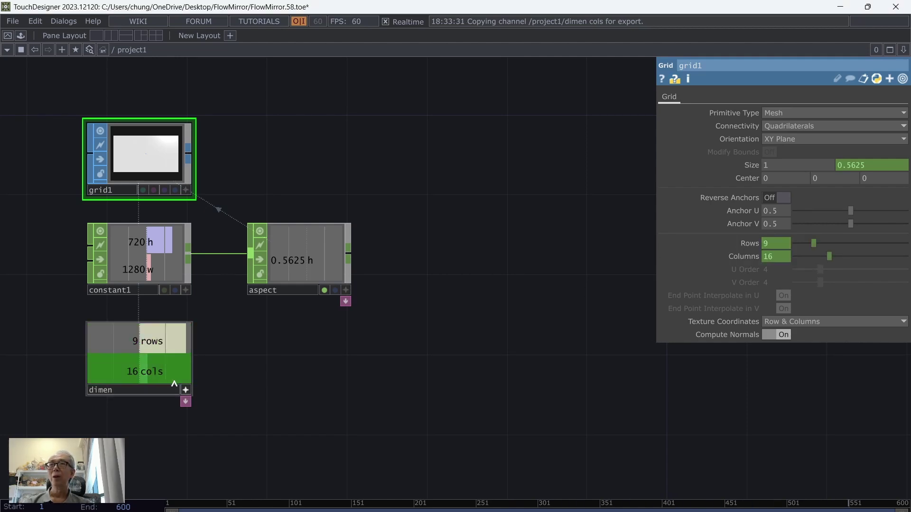
{"action": "left_click", "coordinate": [186, 391]}
Append a Null SOP to the Grid SOP's output and place it above the aspect CHOP.
{"action": "left_click_drag", "start_coordinate": [465, 362], "coordinate": [438, 423]}
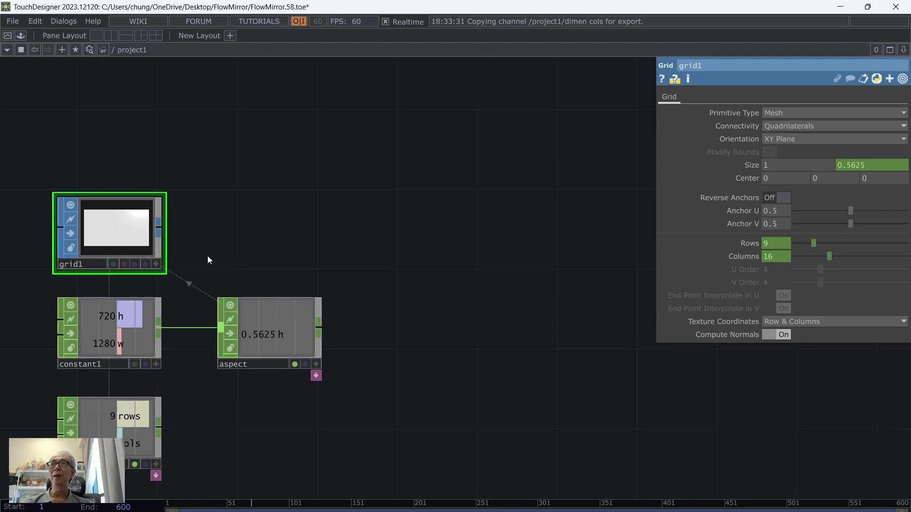
{"action": "right_click", "coordinate": [158, 226]}
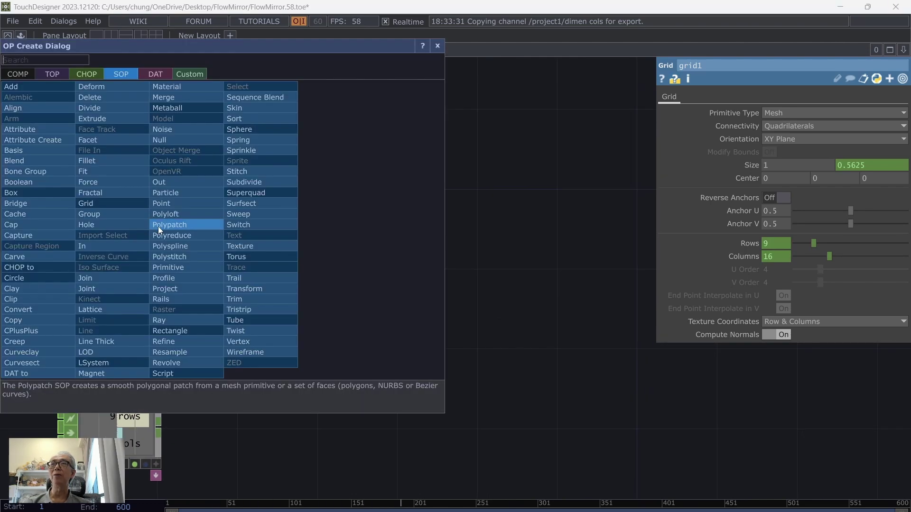
{"action": "left_click", "coordinate": [179, 139]}
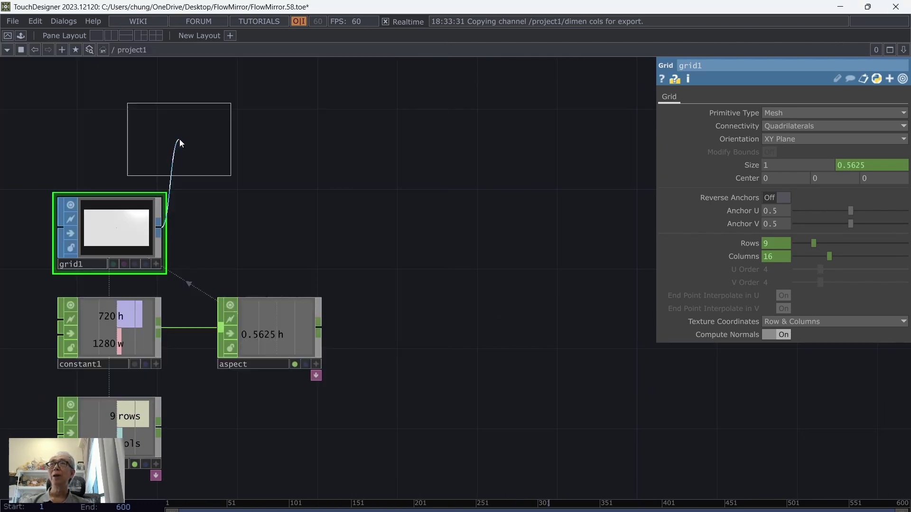
{"action": "left_click", "coordinate": [278, 224]}
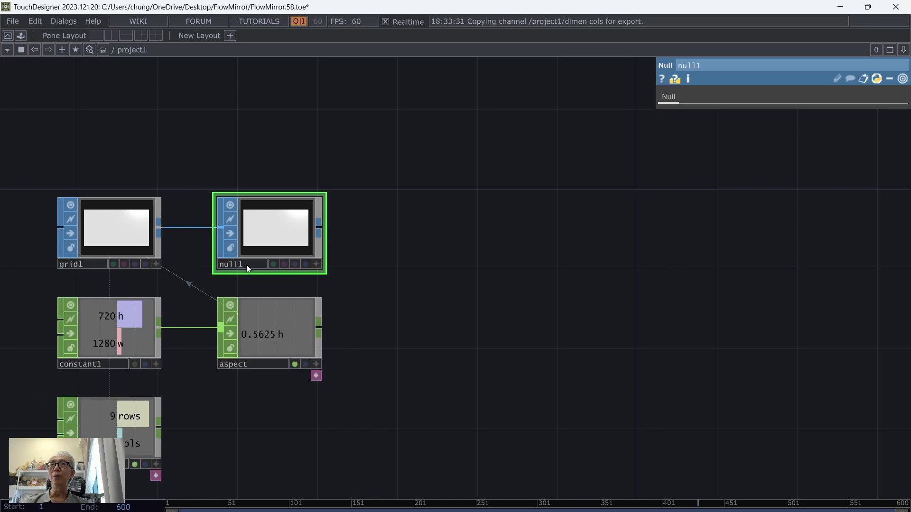
Rename the Null SOP connected to the grid as position.
{"action": "key", "text": "BackSpace"}
{"action": "key", "text": "BackSpace"}
{"action": "key", "text": "BackSpace"}
{"action": "key", "text": "BackSpace"}
{"action": "key", "text": "BackSpace"}
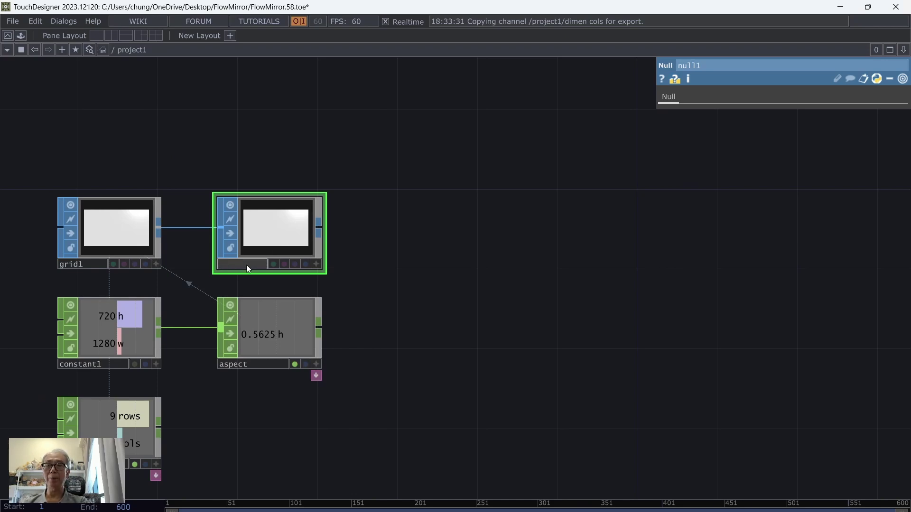
{"action": "type", "text": "position"}
{"action": "key", "text": "Return"}
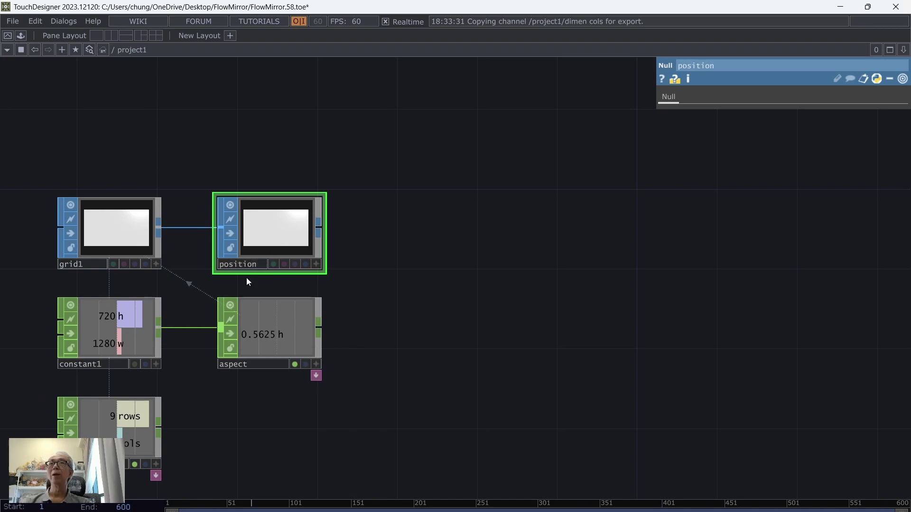
{"action": "left_click_drag", "start_coordinate": [399, 174], "coordinate": [398, 241]}
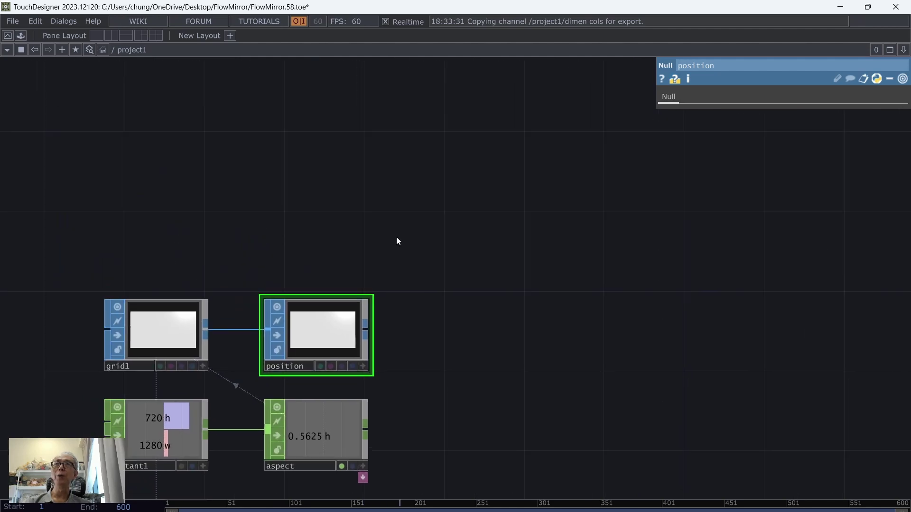
Save the project and add a Circle SOP above the Grid SOP.
{"action": "left_click", "coordinate": [13, 21]}
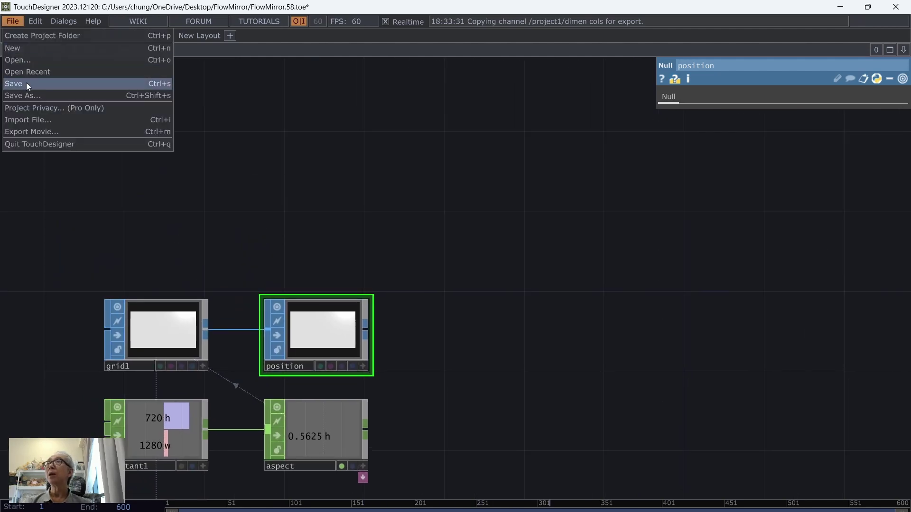
{"action": "left_click", "coordinate": [27, 83]}
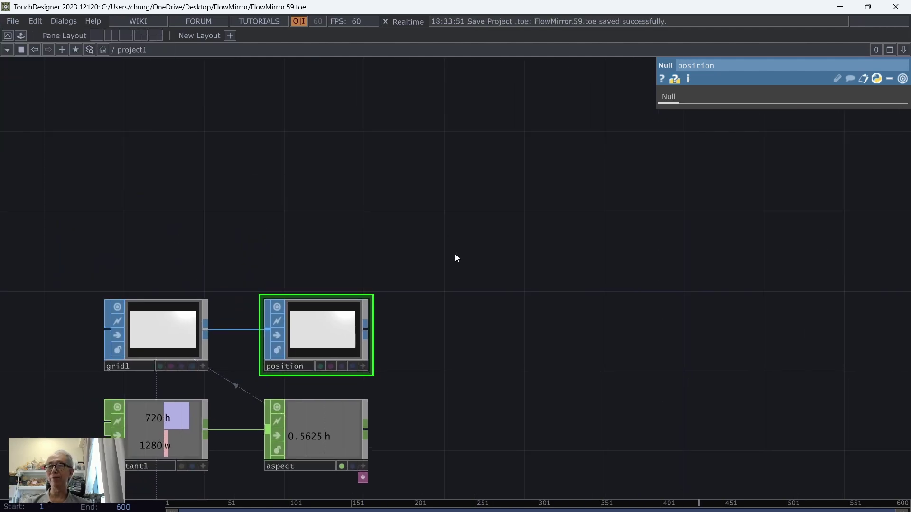
{"action": "key", "text": "Tab"}
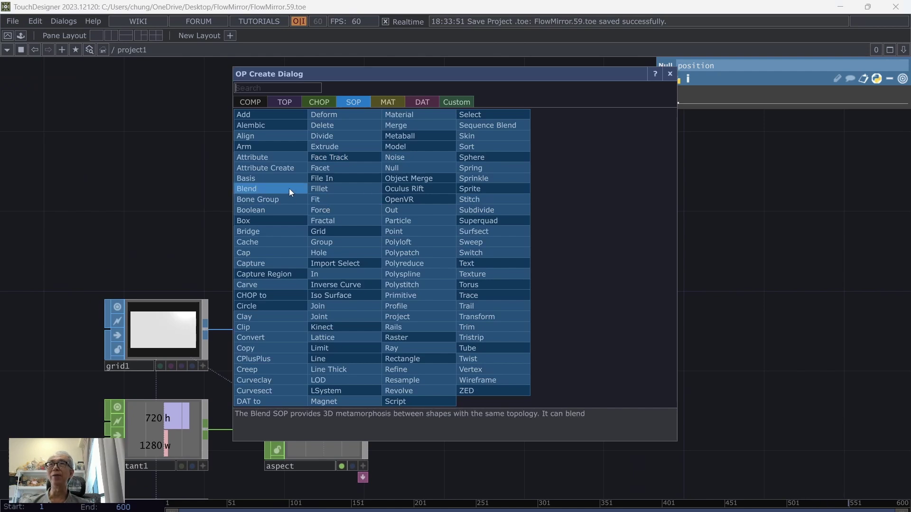
{"action": "left_click", "coordinate": [289, 306]}
{"action": "left_click", "coordinate": [155, 215]}
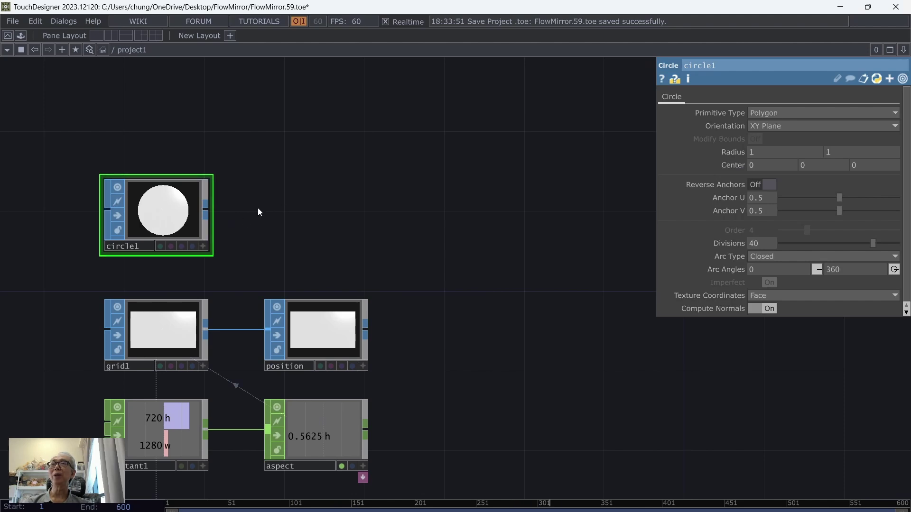
Append a Transform SOP to the Circle SOP's output and set its Uniform Scale to 0.03.
{"action": "right_click", "coordinate": [207, 209]}
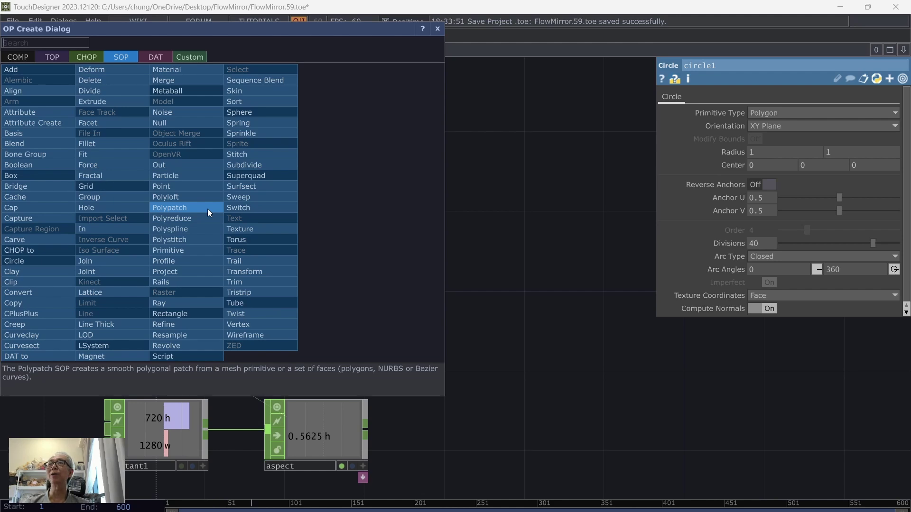
{"action": "left_click", "coordinate": [281, 271]}
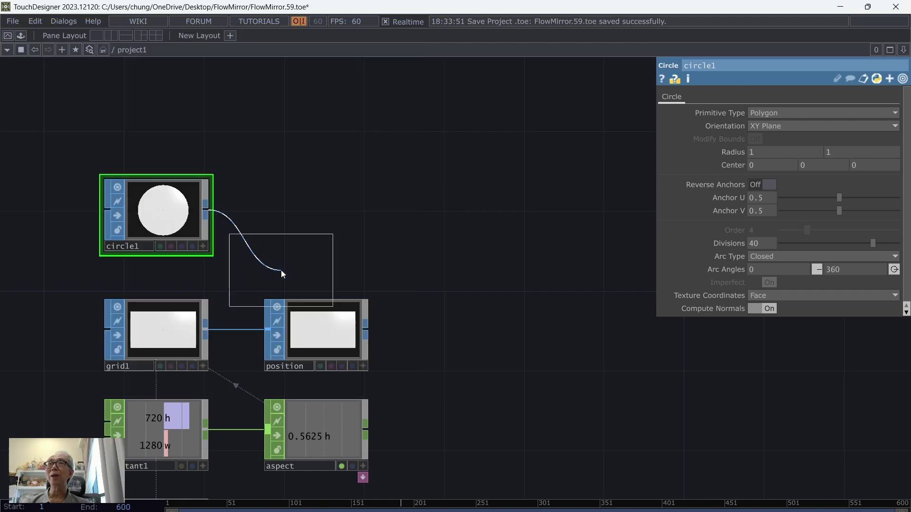
{"action": "left_click", "coordinate": [319, 216]}
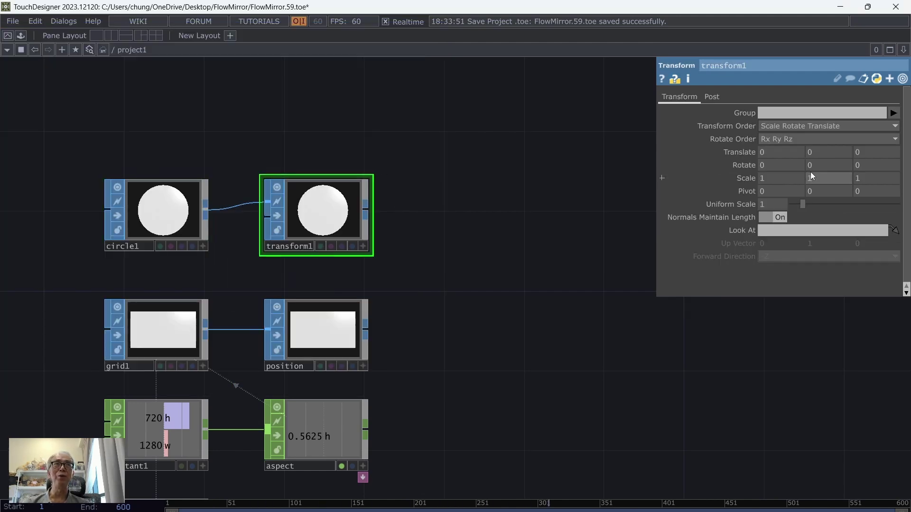
{"action": "left_click", "coordinate": [778, 204]}
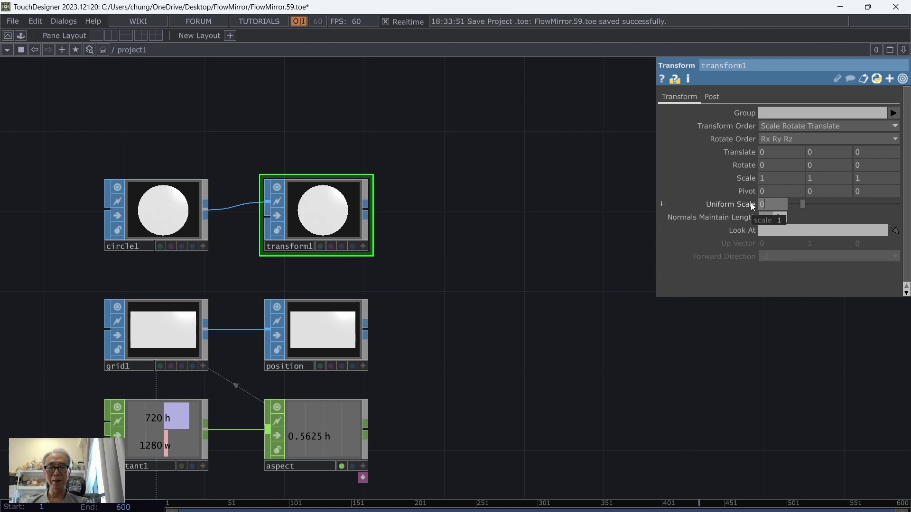
{"action": "type", "text": "0.03"}
{"action": "key", "text": "Return"}
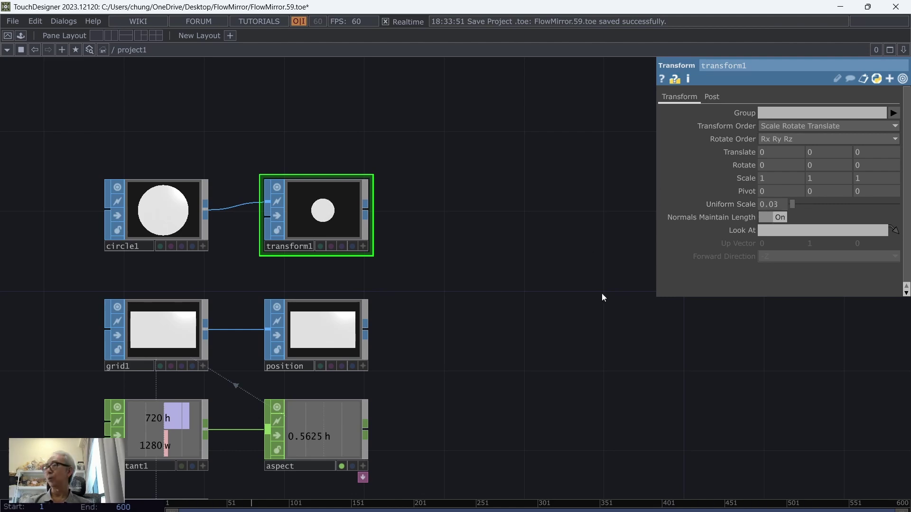
Append a Geometry COMP to the Transform SOP's output and place it beside the Transform SOP.
{"action": "left_click", "coordinate": [366, 210]}
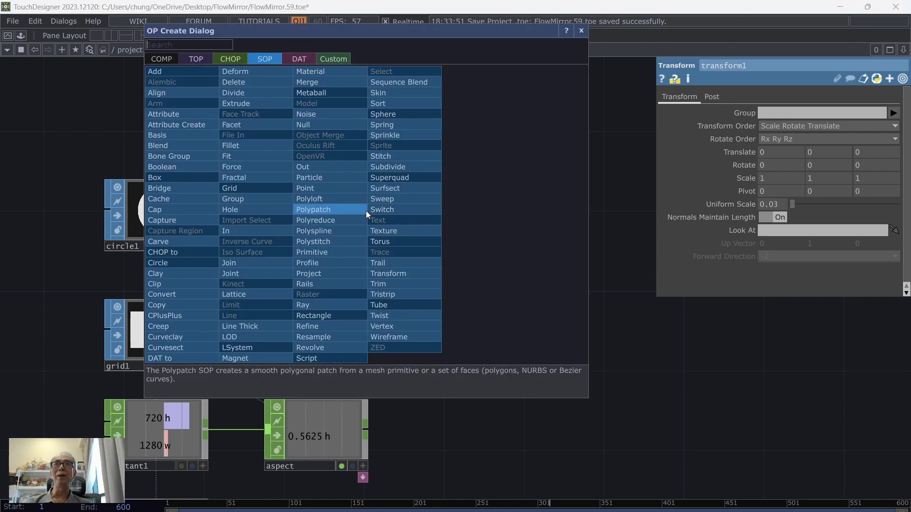
{"action": "left_click", "coordinate": [160, 59]}
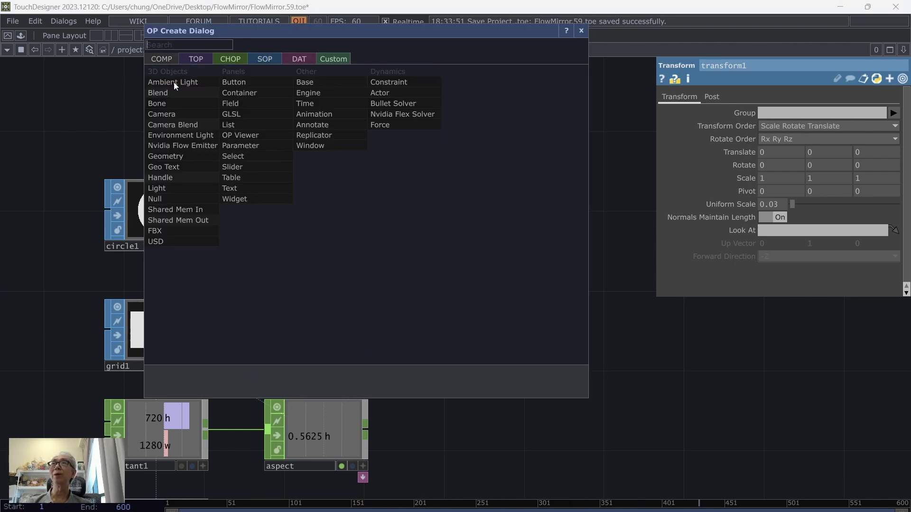
{"action": "left_click", "coordinate": [196, 157]}
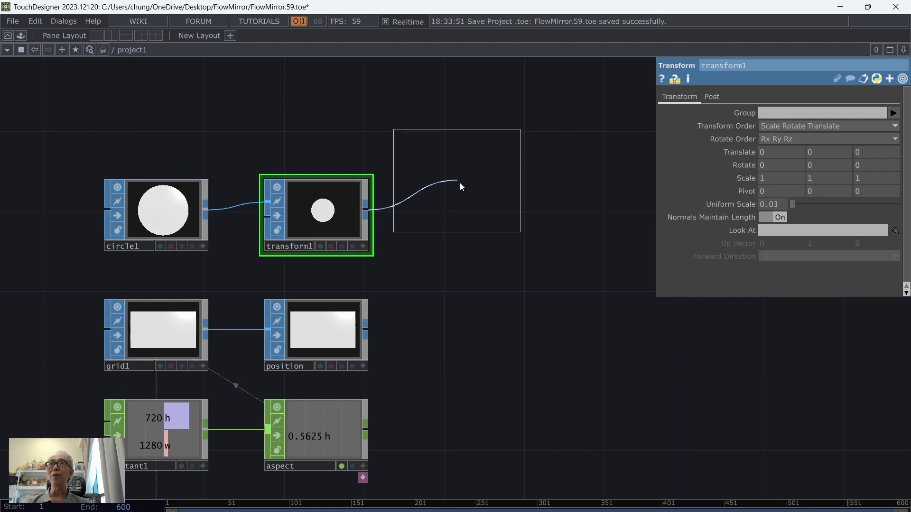
{"action": "left_click", "coordinate": [469, 203]}
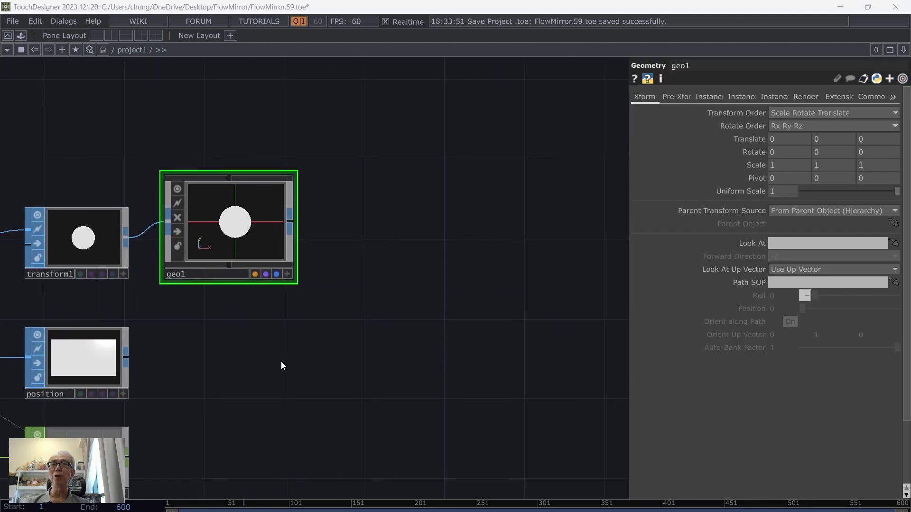
Add a Camera COMP and a Light COMP in a row beside the Geometry COMP.
{"action": "key", "text": "Tab"}
{"action": "left_click", "coordinate": [98, 256]}
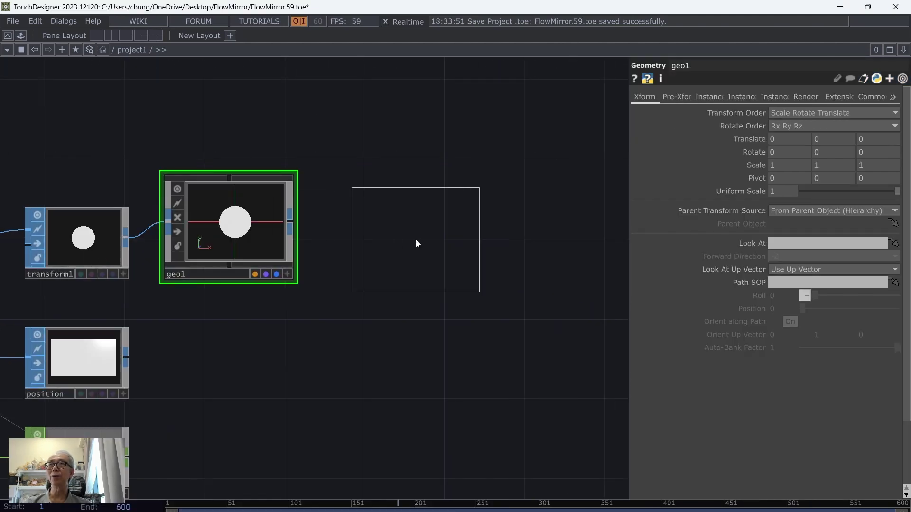
{"action": "left_click", "coordinate": [385, 229]}
{"action": "key", "text": "Tab"}
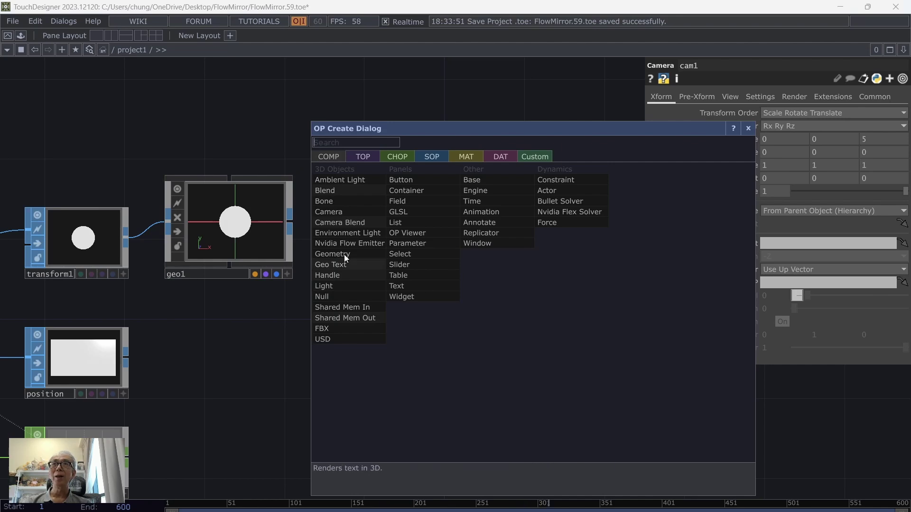
{"action": "left_click", "coordinate": [328, 284]}
{"action": "left_click", "coordinate": [548, 227]}
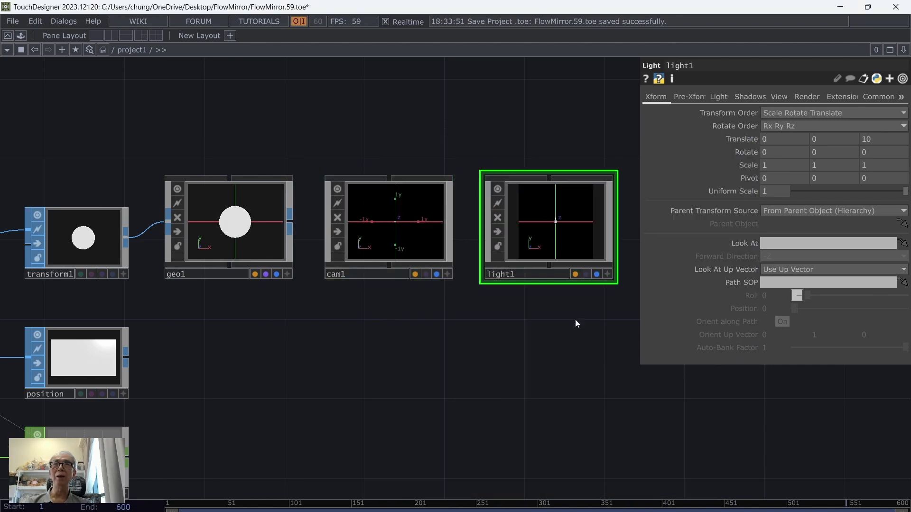
Add a Render TOP above the Camera COMP.
{"action": "key", "text": "Tab"}
{"action": "left_click", "coordinate": [406, 167]}
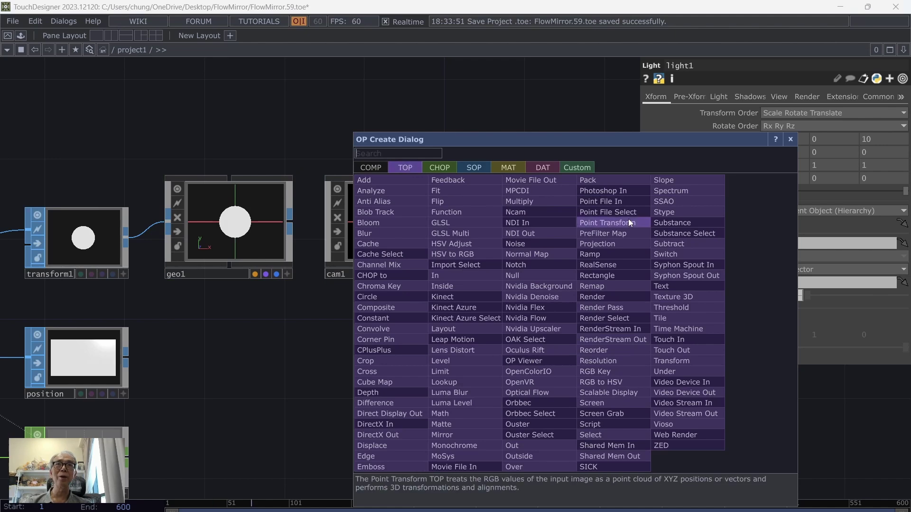
{"action": "type", "text": "r"}
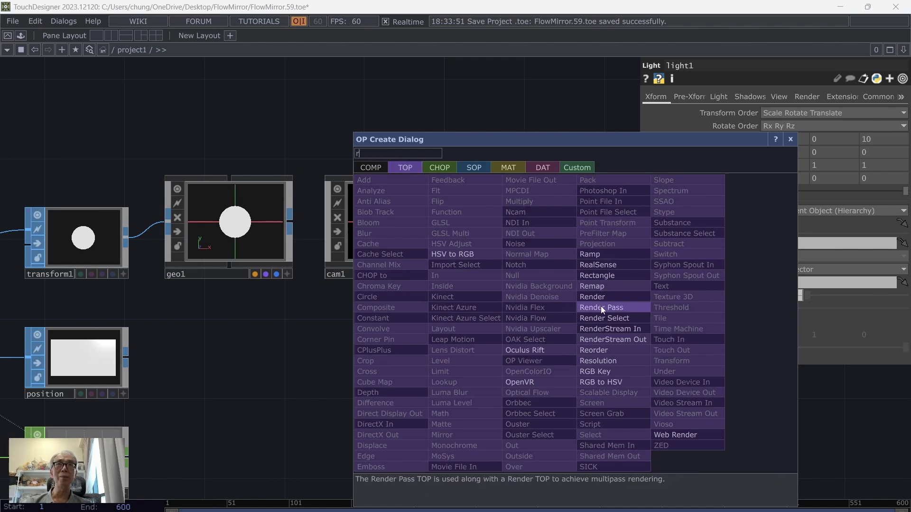
{"action": "left_click", "coordinate": [601, 296]}
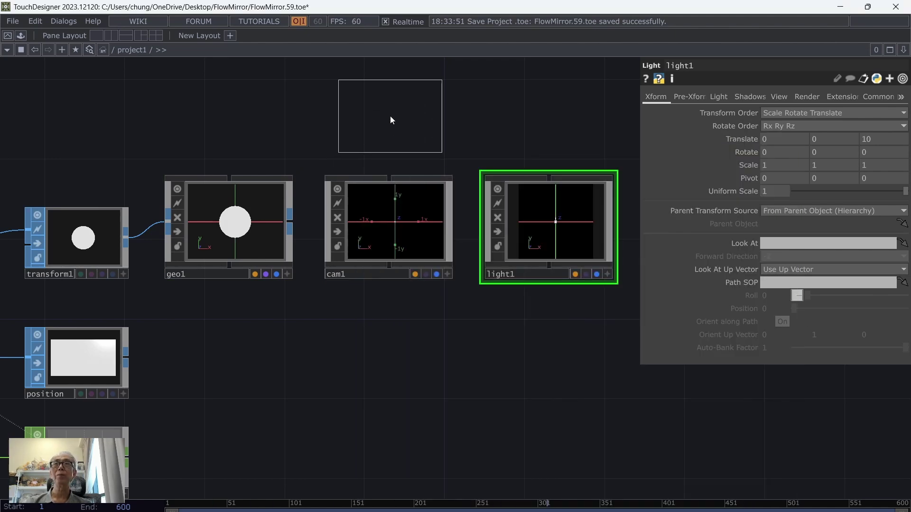
{"action": "left_click", "coordinate": [390, 115]}
{"action": "left_click_drag", "start_coordinate": [511, 118], "coordinate": [446, 182]}
{"action": "left_click_drag", "start_coordinate": [317, 190], "coordinate": [317, 149]}
{"action": "scroll", "coordinate": [292, 429], "scroll_direction": "down", "scroll_amount": 3}
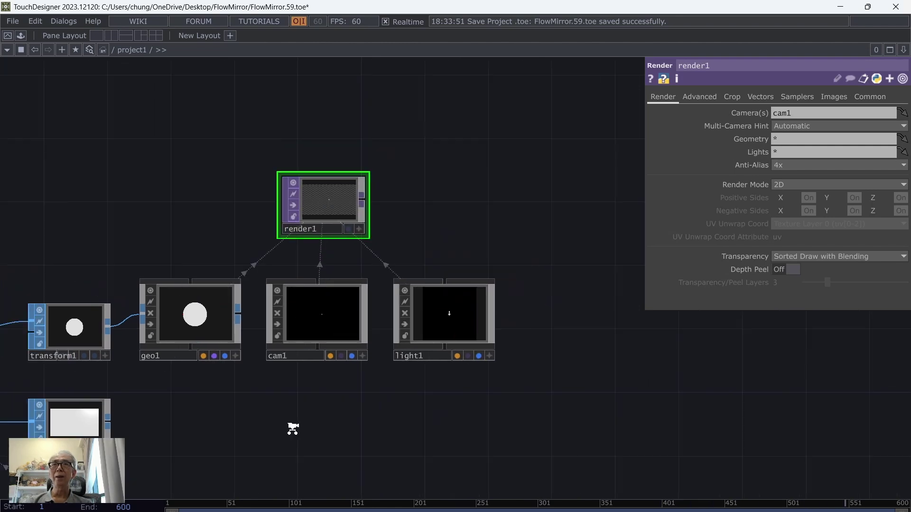
Add a Constant MAT above the Geometry COMP, beside the Render TOP.
{"action": "key", "text": "Tab"}
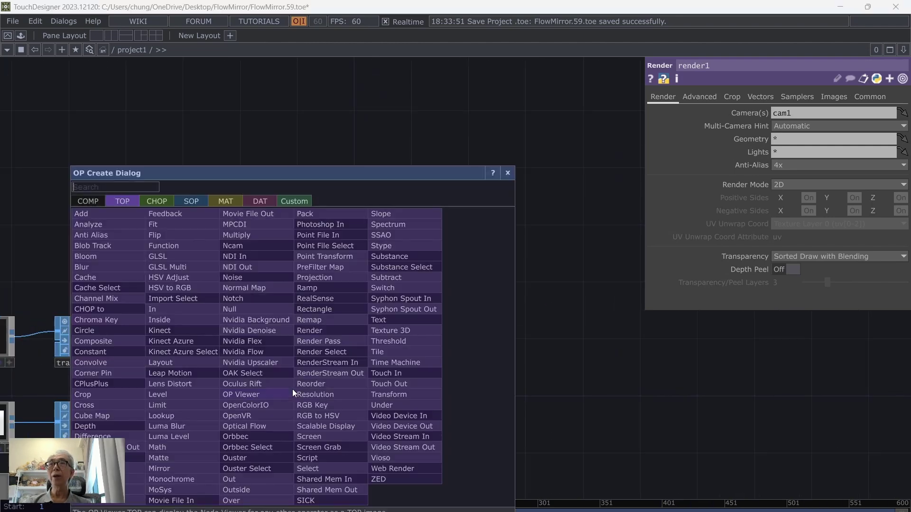
{"action": "left_click", "coordinate": [229, 202]}
{"action": "left_click", "coordinate": [115, 212]}
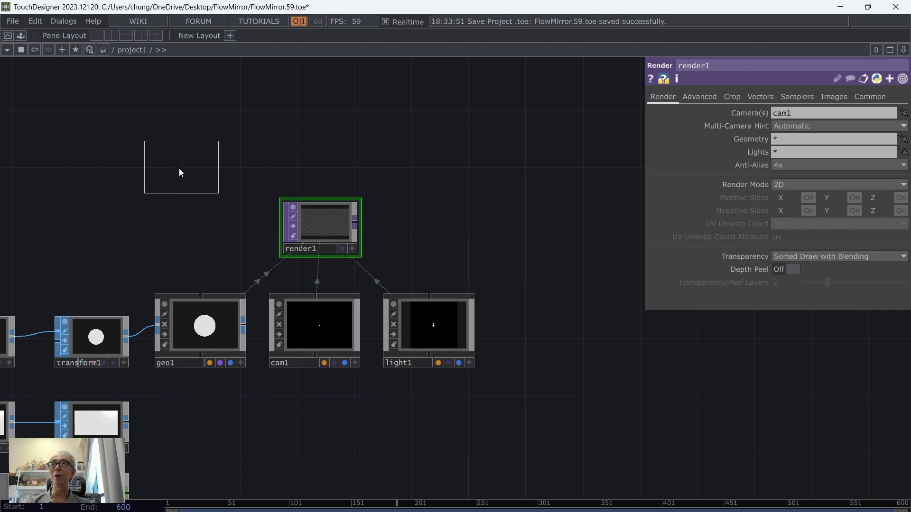
{"action": "left_click", "coordinate": [197, 218]}
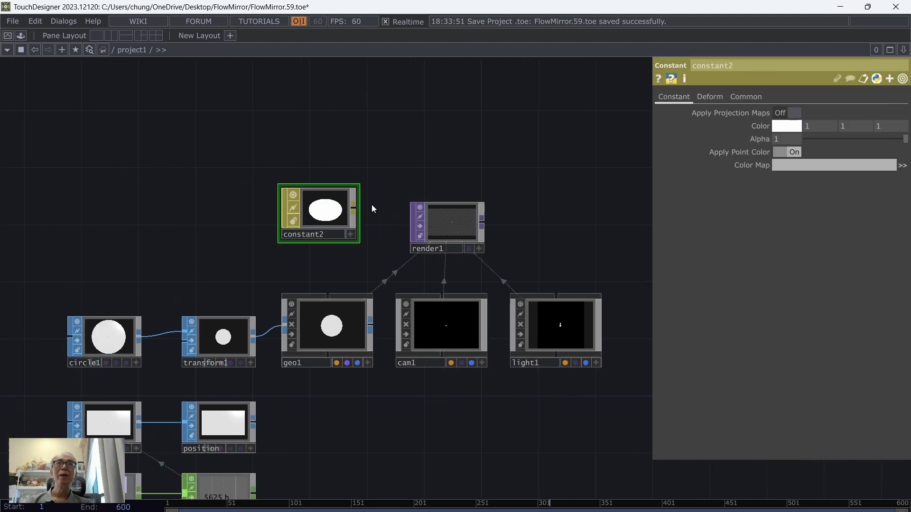
Assign the Constant MAT as the Geometry COMP's Material parameter and save the project.
{"action": "left_click_drag", "start_coordinate": [318, 214], "coordinate": [341, 315]}
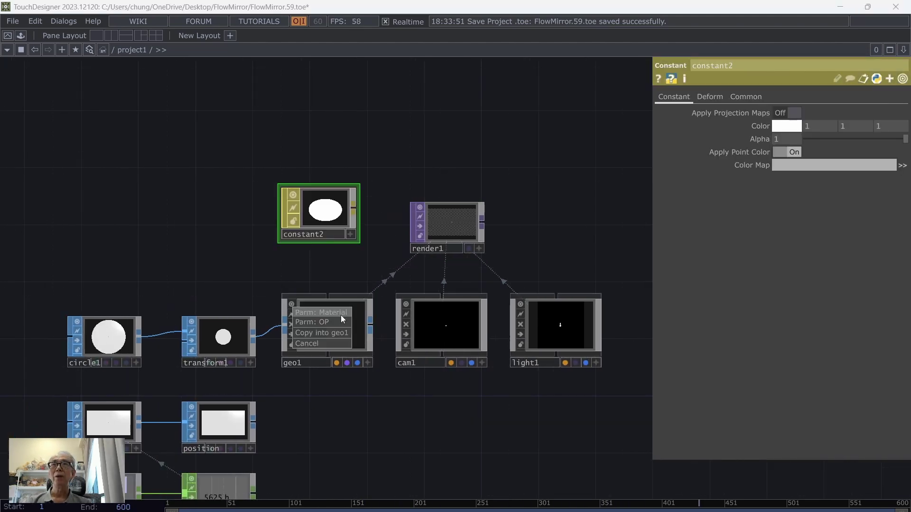
{"action": "left_click", "coordinate": [341, 309]}
{"action": "mouse_move", "coordinate": [340, 230]}
{"action": "left_mouse_down"}
{"action": "mouse_move", "coordinate": [354, 244]}
{"action": "mouse_move", "coordinate": [339, 243]}
{"action": "left_mouse_up"}
{"action": "left_click", "coordinate": [12, 21]}
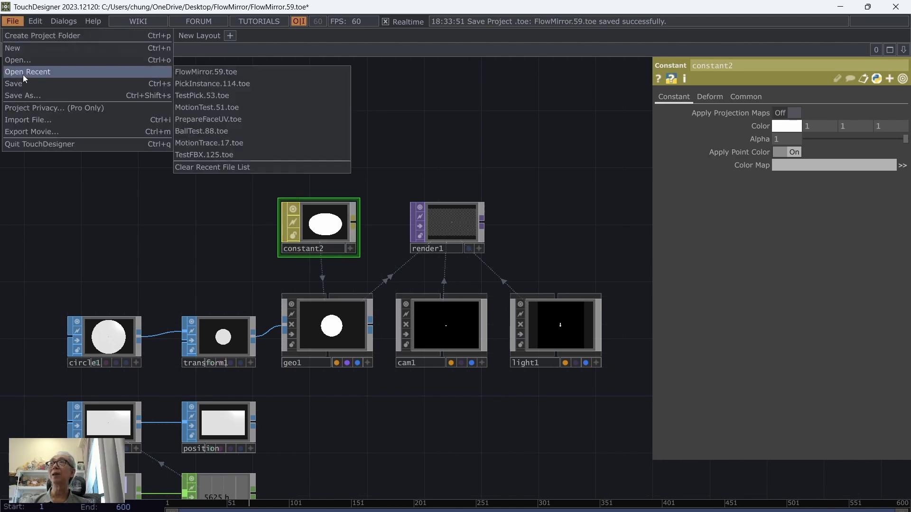
{"action": "left_click", "coordinate": [23, 84]}
Turn on instancing for the Geometry COMP and use the position Null SOP as its Translate OP.
{"action": "scroll", "coordinate": [78, 138], "scroll_direction": "down", "scroll_amount": 3}
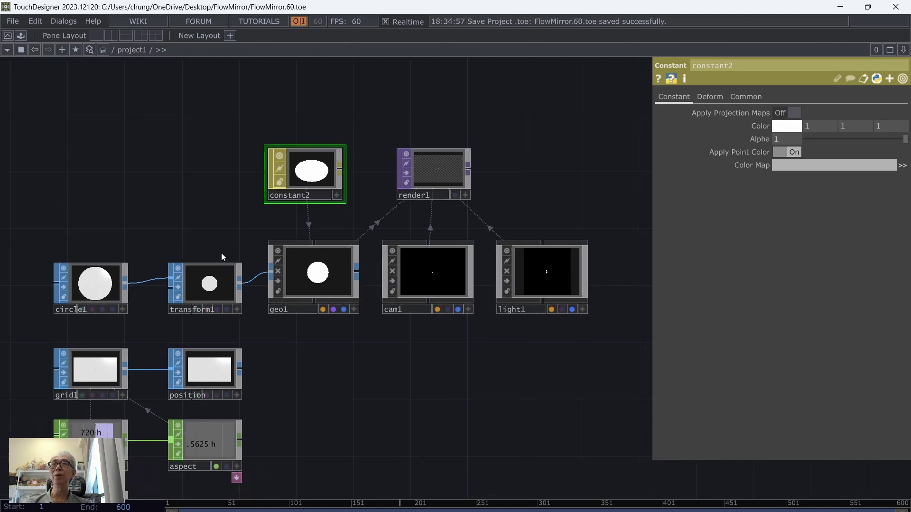
{"action": "left_click", "coordinate": [327, 280]}
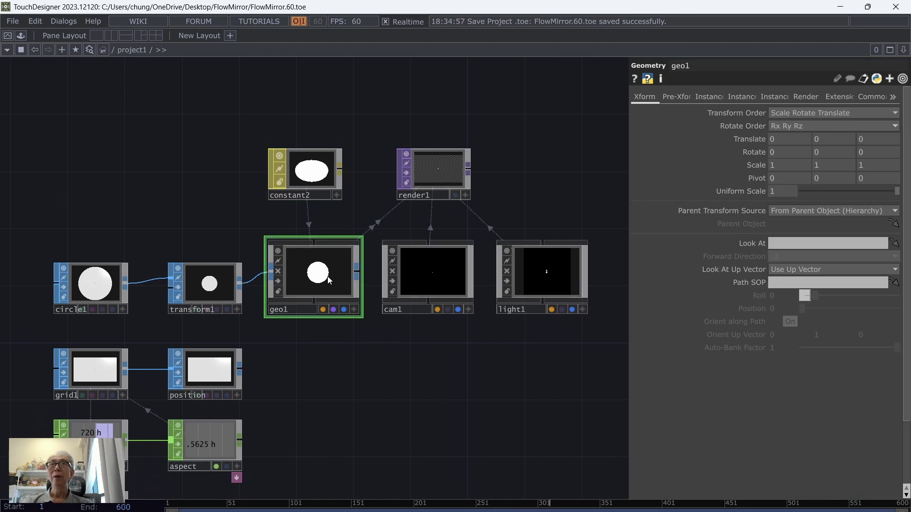
{"action": "left_click", "coordinate": [709, 98]}
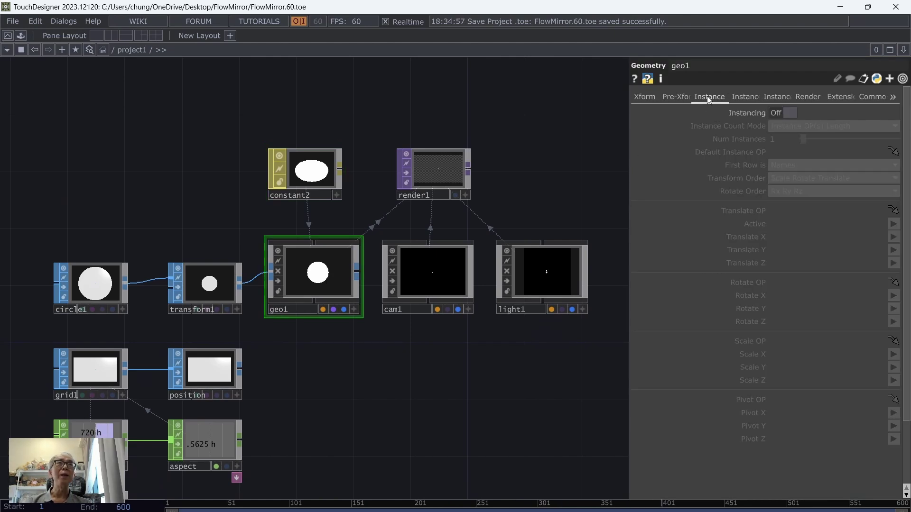
{"action": "left_click", "coordinate": [782, 113]}
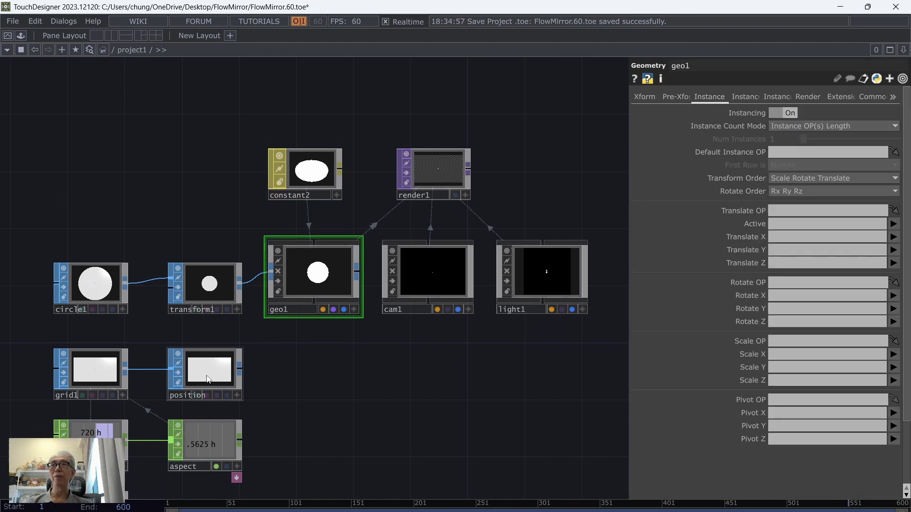
{"action": "left_click_drag", "start_coordinate": [204, 374], "coordinate": [788, 211]}
Map the Geometry COMP's instance Translate X, Y and Z to P(0), P(1) and P(2).
{"action": "left_click", "coordinate": [894, 238]}
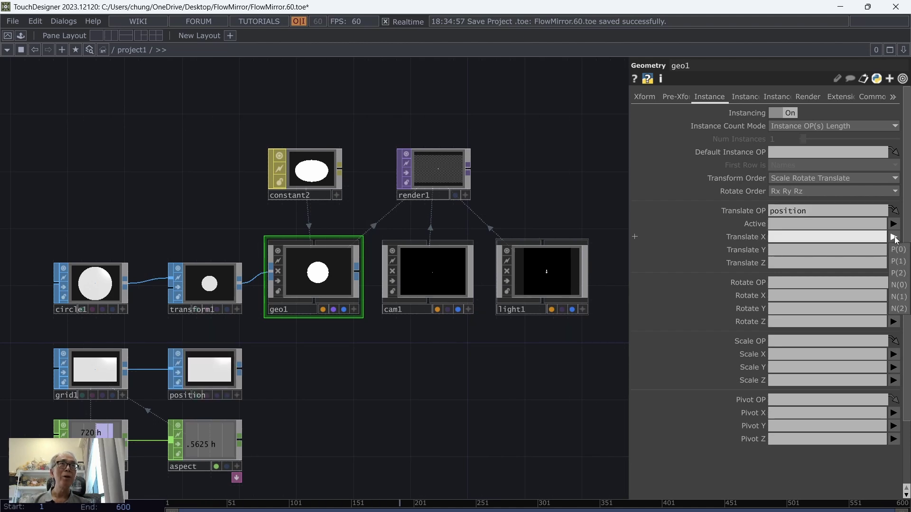
{"action": "left_click", "coordinate": [898, 249]}
{"action": "left_click", "coordinate": [894, 250]}
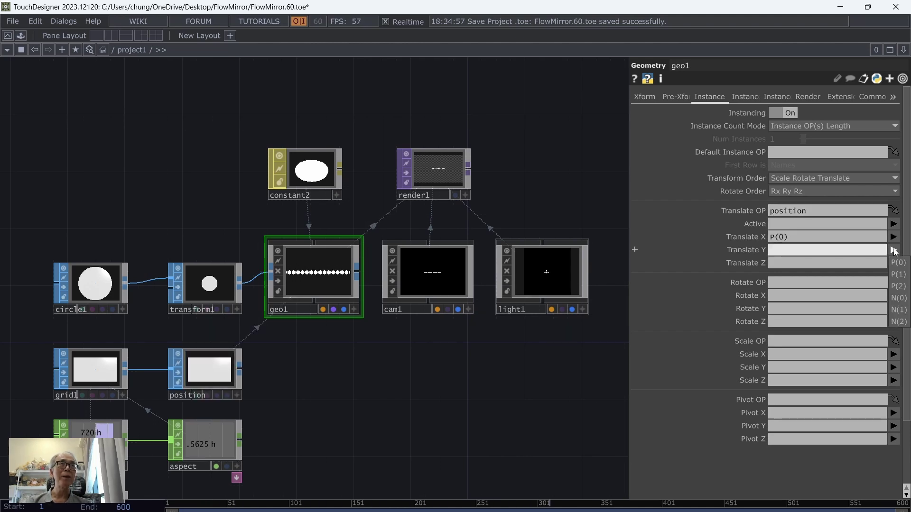
{"action": "left_click", "coordinate": [898, 274]}
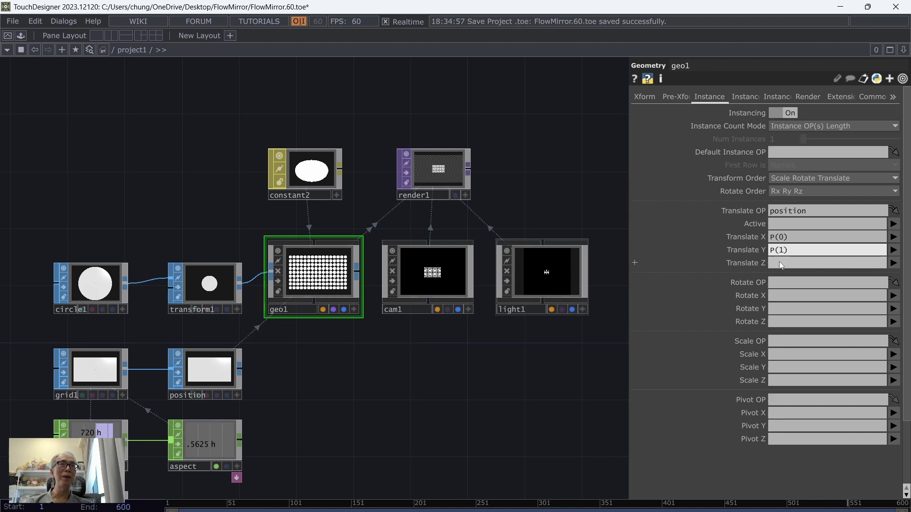
{"action": "left_click", "coordinate": [894, 263]}
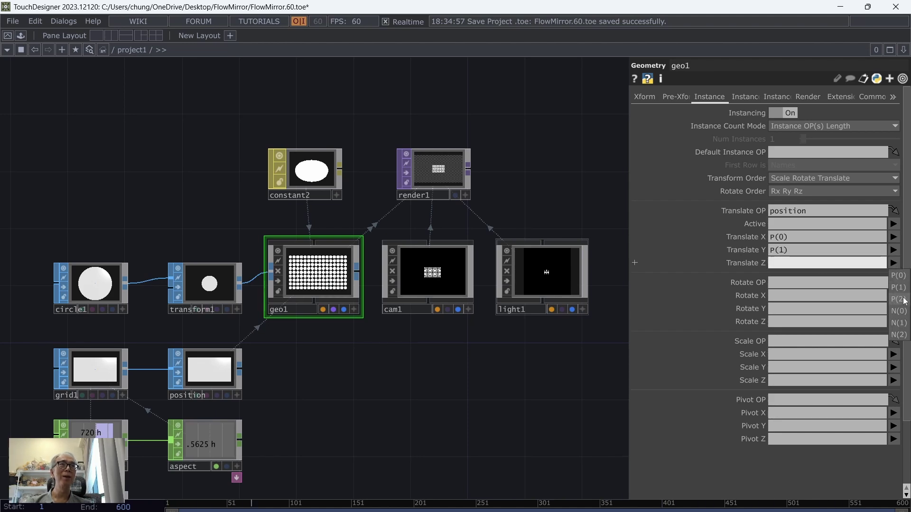
{"action": "left_click", "coordinate": [897, 299]}
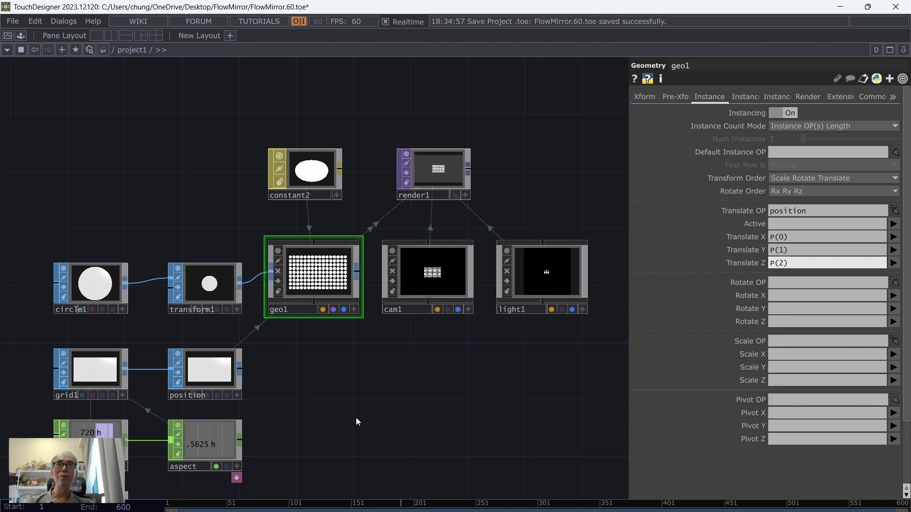
Save the project and switch the Camera COMP's projection to Orthographic.
{"action": "left_click", "coordinate": [12, 21]}
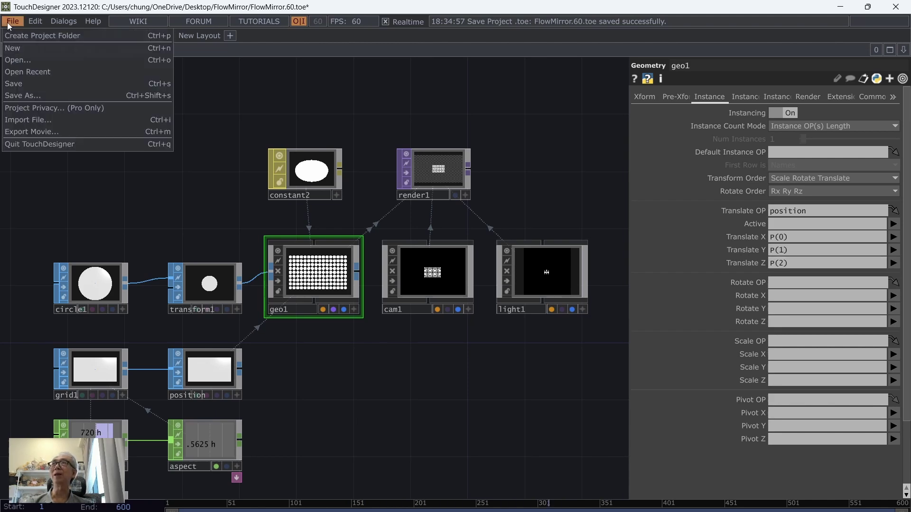
{"action": "left_click", "coordinate": [44, 81]}
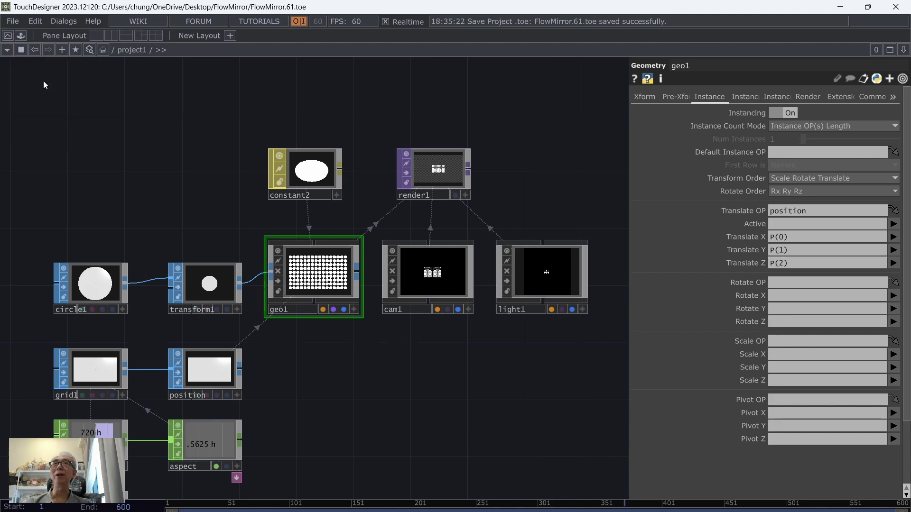
{"action": "left_click", "coordinate": [430, 274]}
{"action": "left_click", "coordinate": [730, 97]}
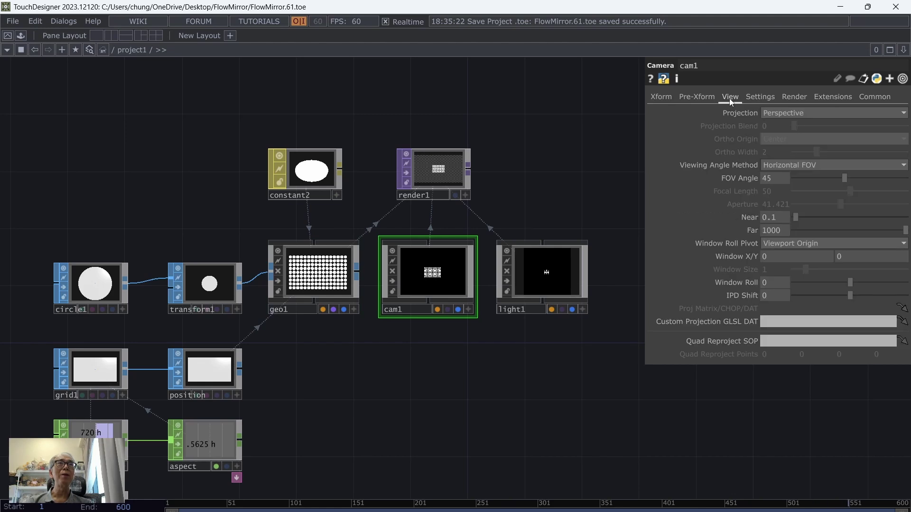
{"action": "left_click", "coordinate": [783, 112]}
{"action": "left_click", "coordinate": [796, 138]}
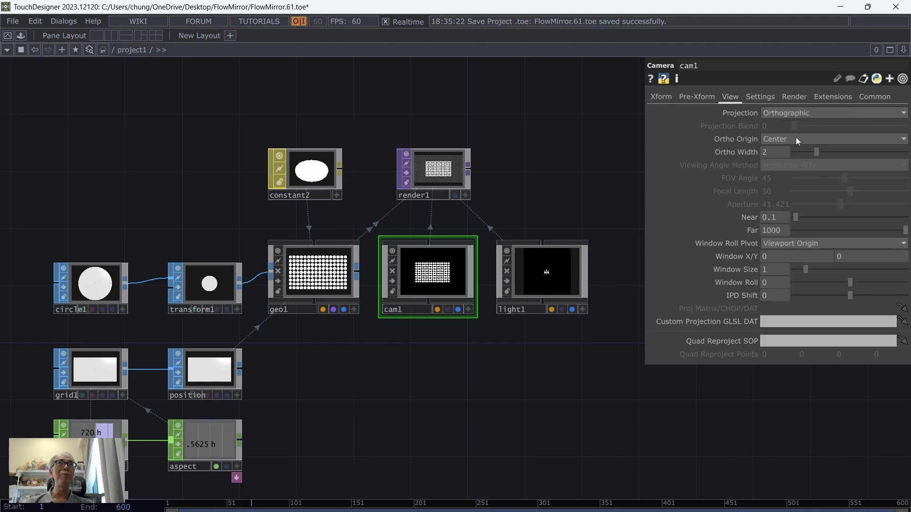
Set the Camera COMP's Ortho Width to 1 and save the project.
{"action": "left_click_drag", "start_coordinate": [568, 145], "coordinate": [553, 140]}
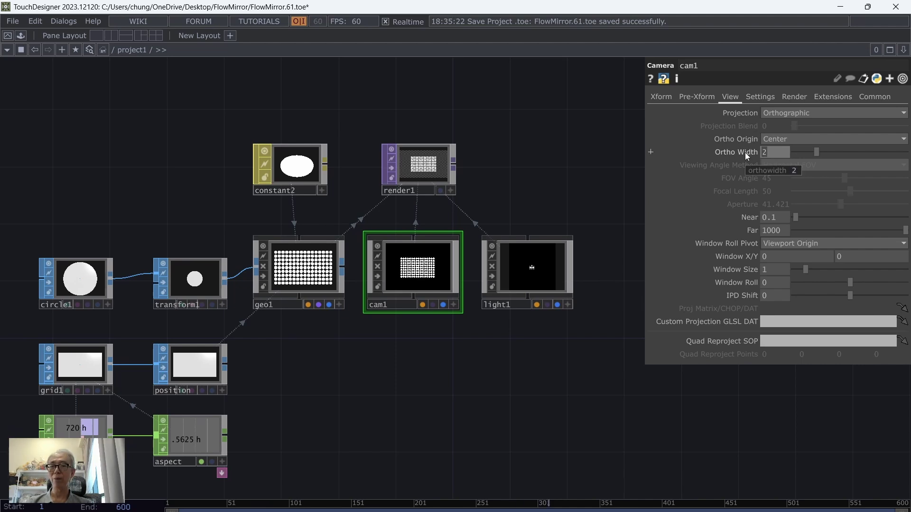
{"action": "type", "text": "1"}
{"action": "key", "text": "Return"}
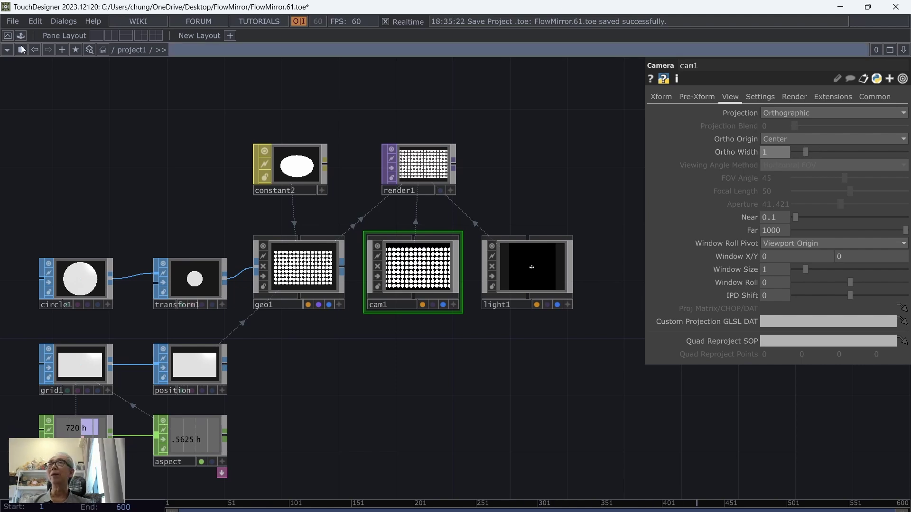
{"action": "left_click", "coordinate": [13, 21]}
{"action": "left_click", "coordinate": [58, 84]}
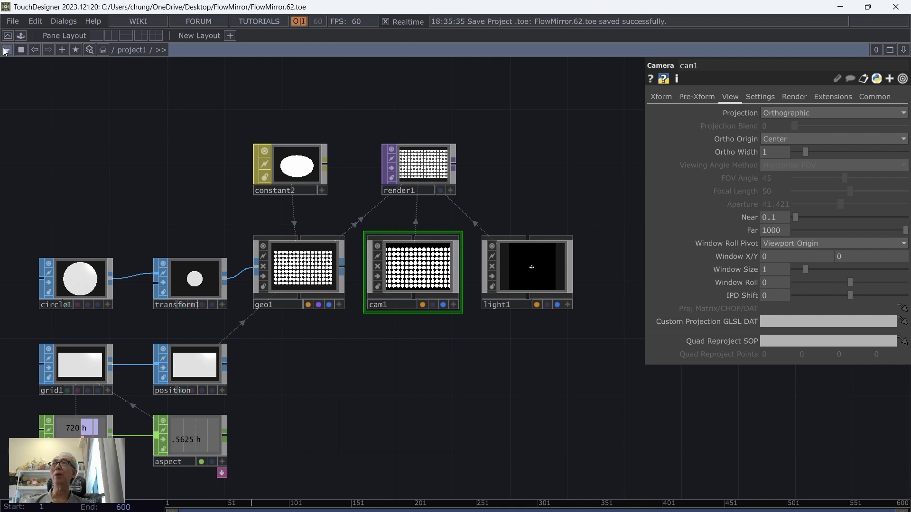
Move the Out TOP beside the Render TOP, feed it from the Render TOP instead of the webcam, and save the project.
{"action": "scroll", "coordinate": [418, 400], "scroll_direction": "down", "scroll_amount": 3}
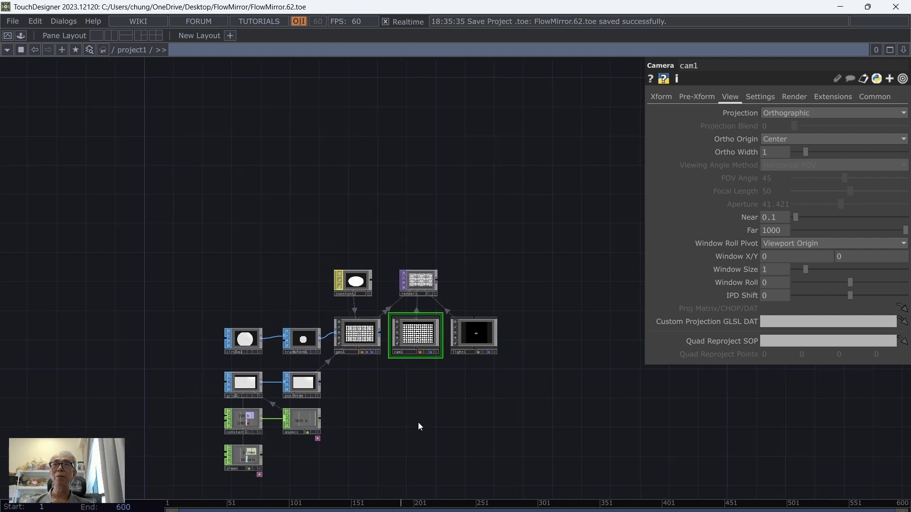
{"action": "left_click_drag", "start_coordinate": [418, 423], "coordinate": [186, 322]}
{"action": "left_click_drag", "start_coordinate": [181, 378], "coordinate": [449, 378]}
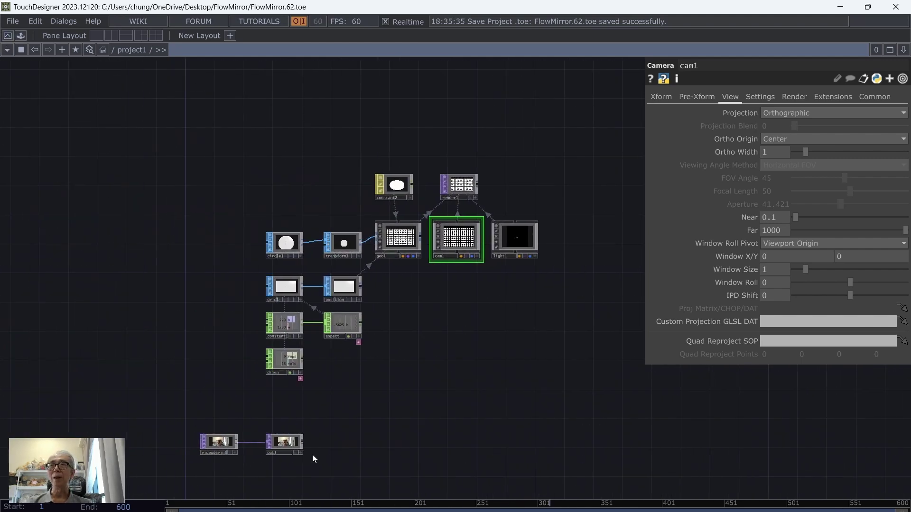
{"action": "left_click_drag", "start_coordinate": [287, 446], "coordinate": [587, 194]}
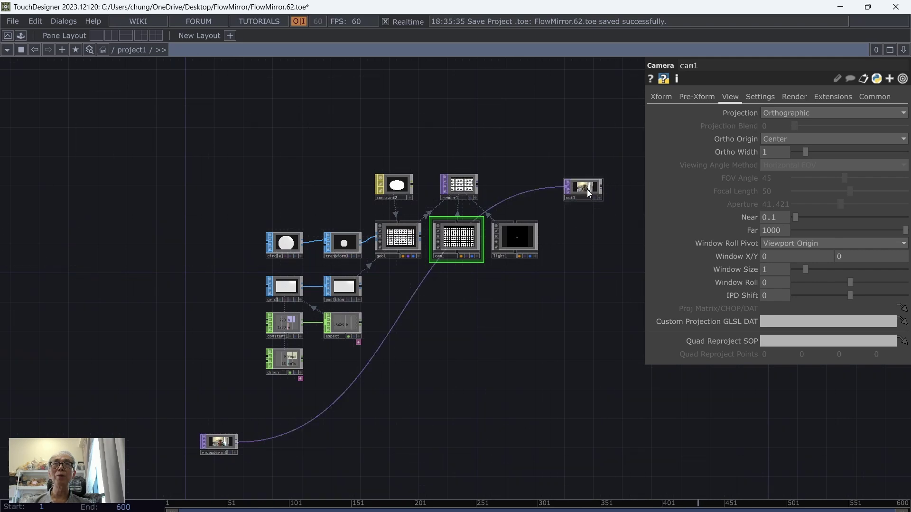
{"action": "left_click_drag", "start_coordinate": [477, 185], "coordinate": [566, 187]}
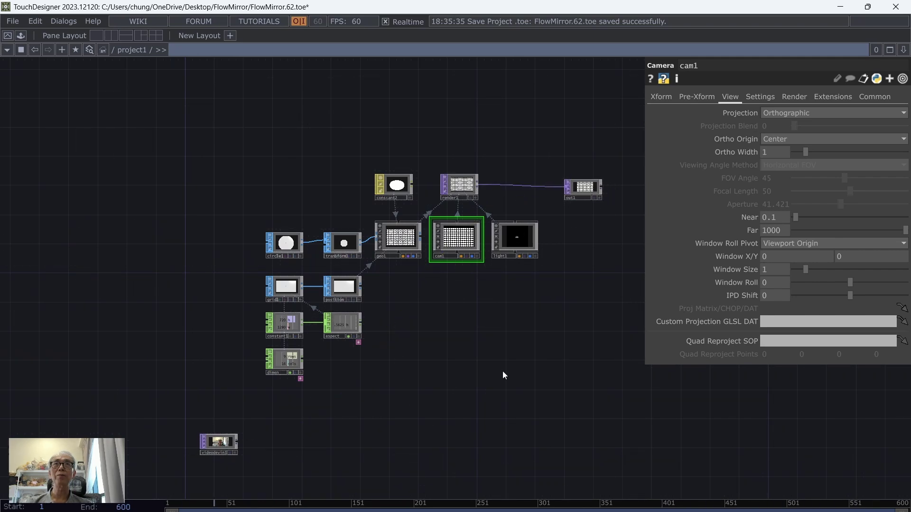
{"action": "left_click", "coordinate": [13, 22]}
{"action": "left_click", "coordinate": [22, 79]}
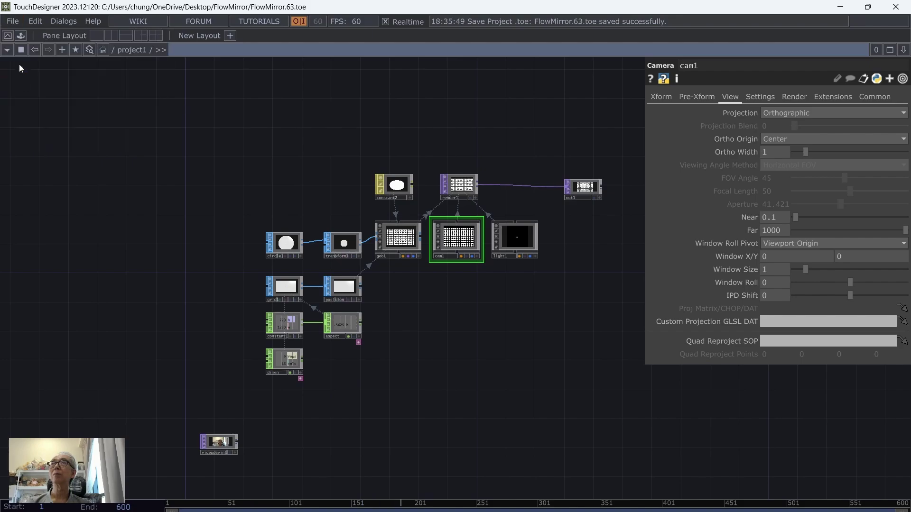
Preview the output in Perform mode and raise the camera's Ortho Width to 1.1 and then 1.2, saving the project in between.
{"action": "left_click", "coordinate": [8, 36]}
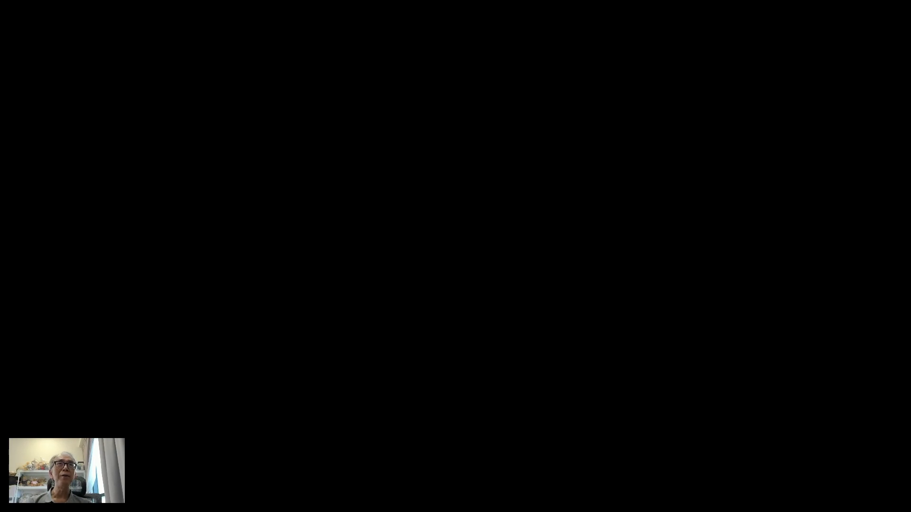
{"action": "key", "text": "Escape"}
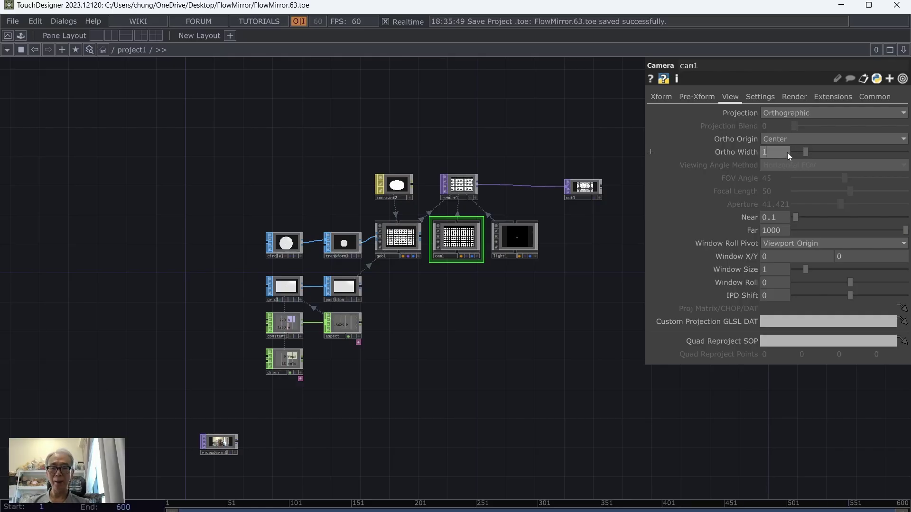
{"action": "key", "text": "Return"}
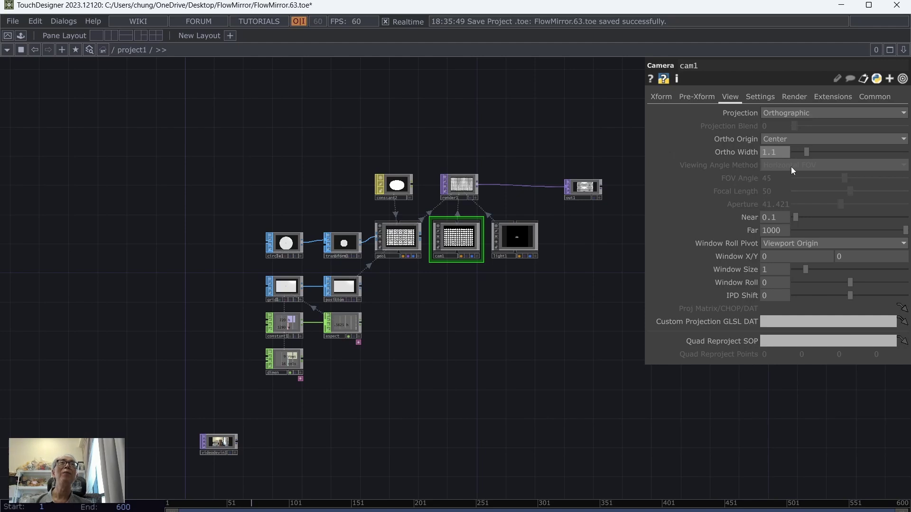
{"action": "left_click", "coordinate": [9, 22]}
{"action": "left_click", "coordinate": [35, 85]}
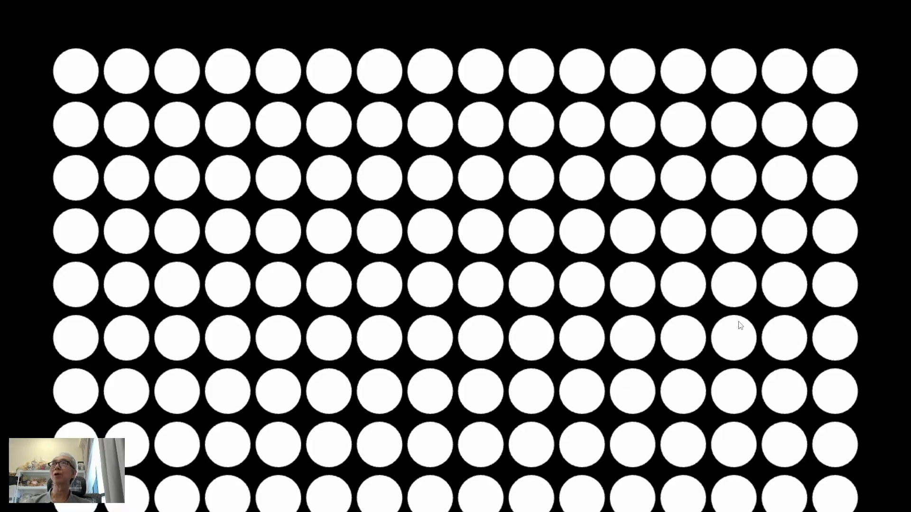
{"action": "key", "text": "Escape"}
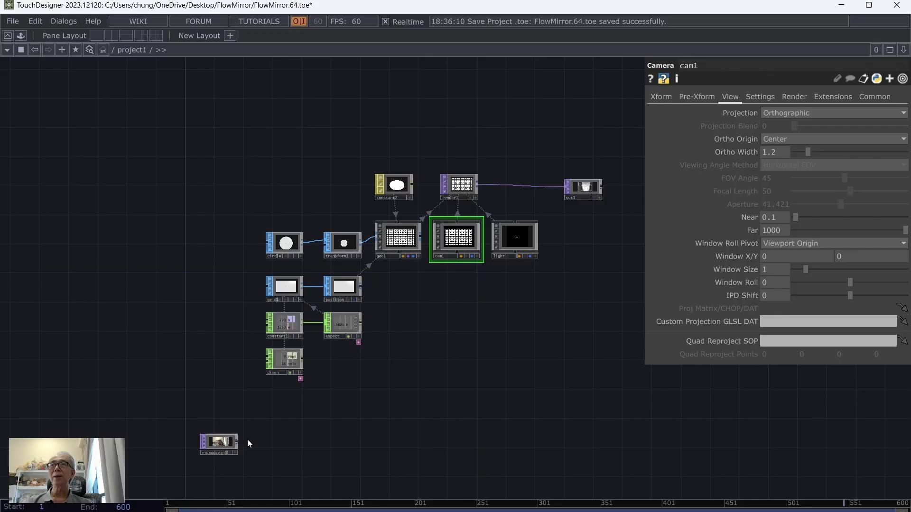
Move the Video Device In TOP above the circle and grid operators and save the project.
{"action": "left_click_drag", "start_coordinate": [202, 453], "coordinate": [212, 176]}
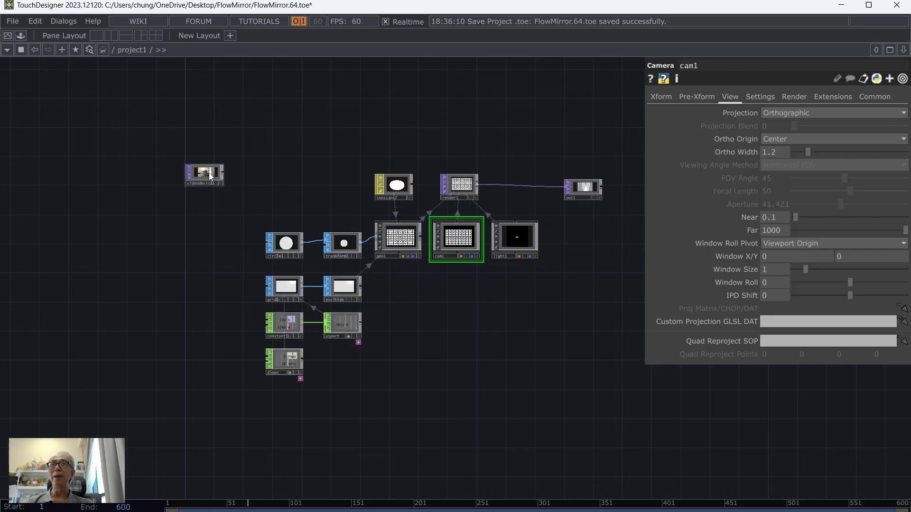
{"action": "scroll", "coordinate": [321, 172], "scroll_direction": "up", "scroll_amount": 5}
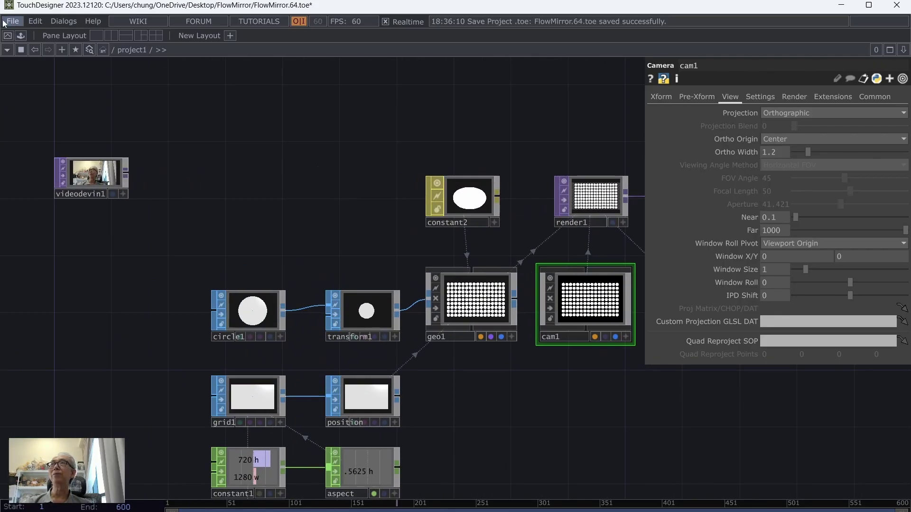
{"action": "left_click", "coordinate": [12, 21]}
{"action": "left_click", "coordinate": [45, 87]}
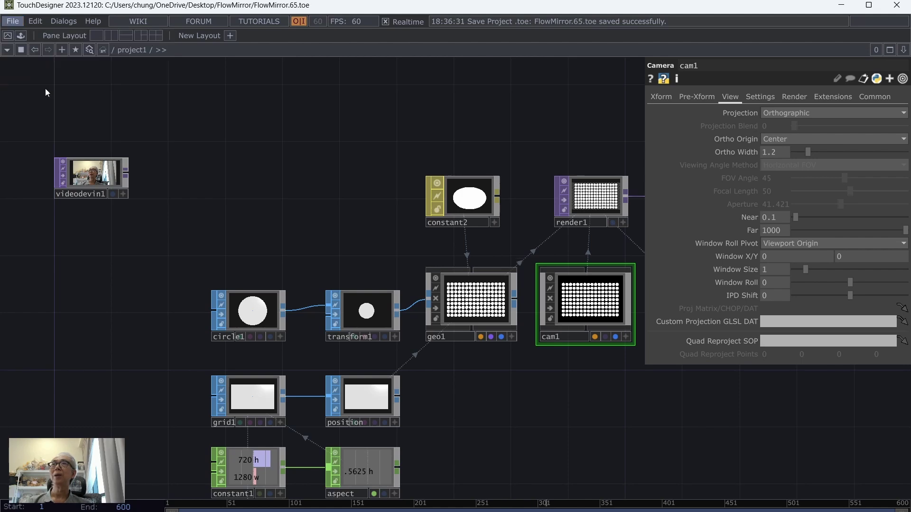
Assign videodevin1 as the Constant MAT's Color Map and preview the textured circles in Perform mode.
{"action": "left_click_drag", "start_coordinate": [93, 178], "coordinate": [476, 199]}
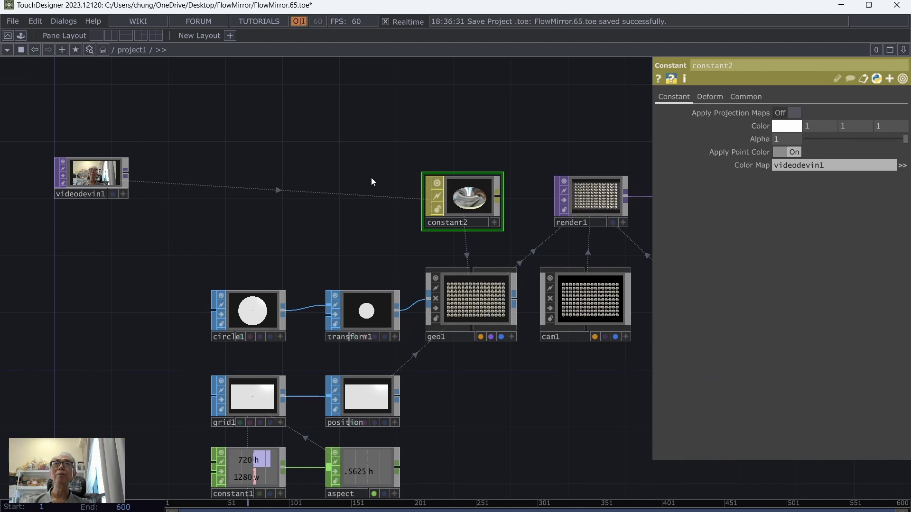
{"action": "left_click", "coordinate": [8, 37]}
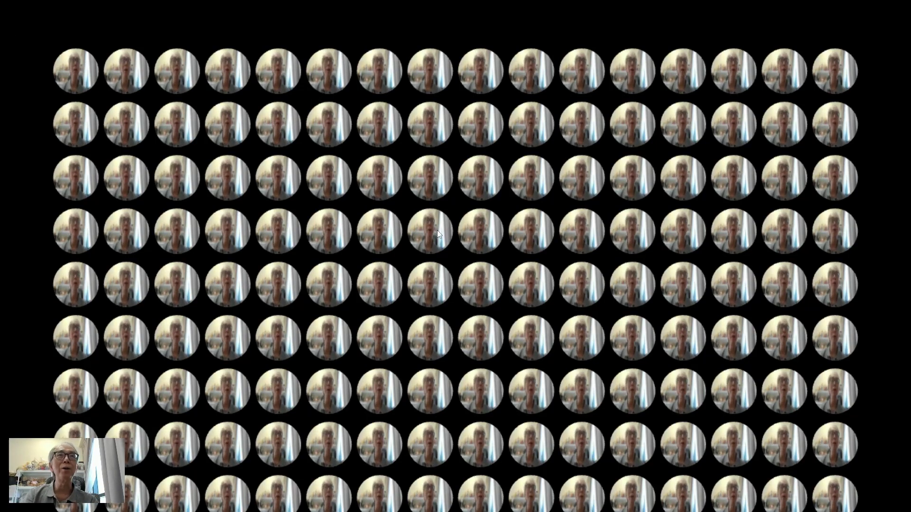
{"action": "key", "text": "Escape"}
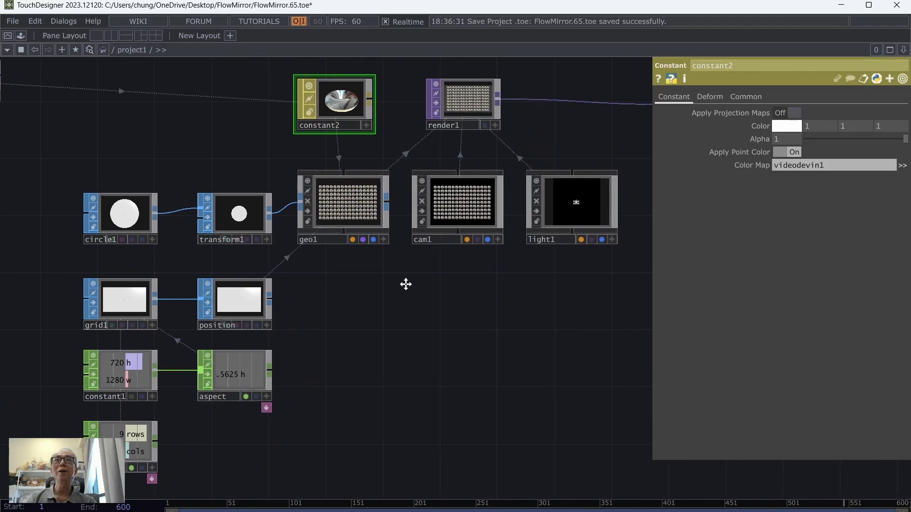
Set the Geometry COMP's instance Texture Mode to Transform and save the project.
{"action": "left_click", "coordinate": [358, 226]}
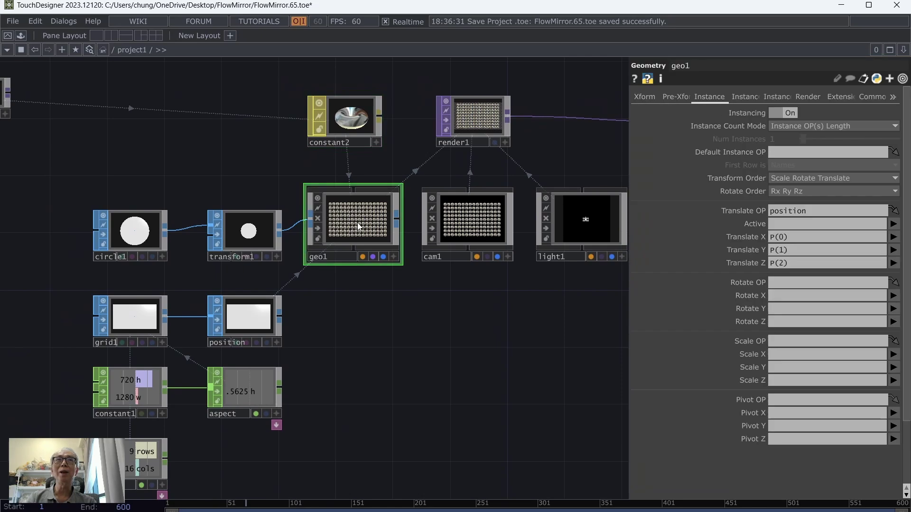
{"action": "left_click", "coordinate": [750, 96]}
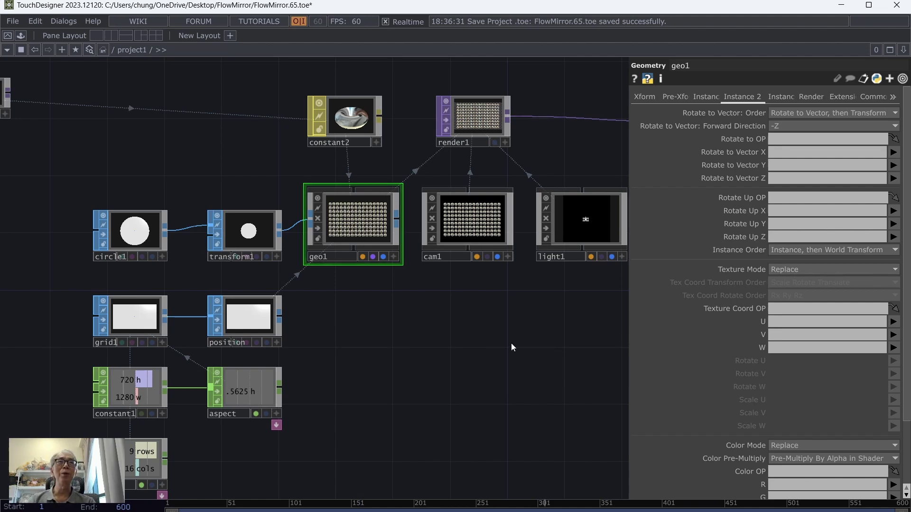
{"action": "left_click_drag", "start_coordinate": [511, 341], "coordinate": [452, 342]}
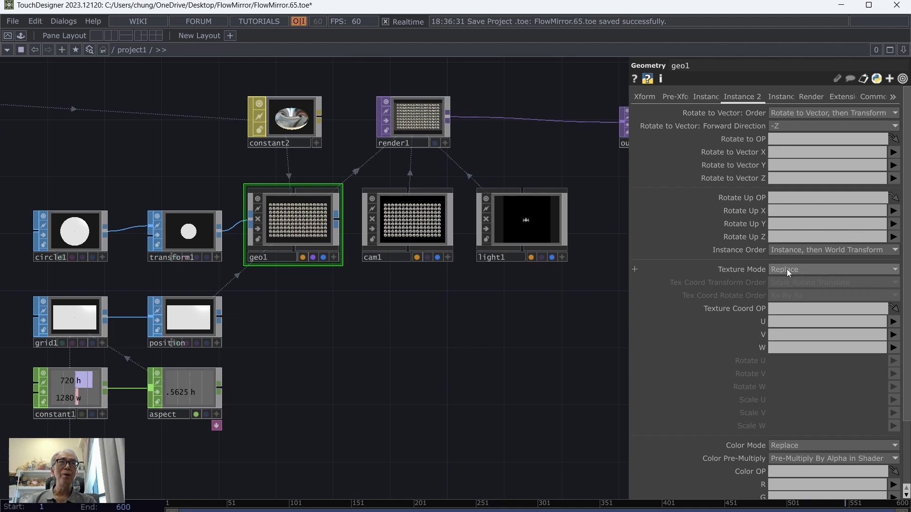
{"action": "left_click", "coordinate": [796, 294]}
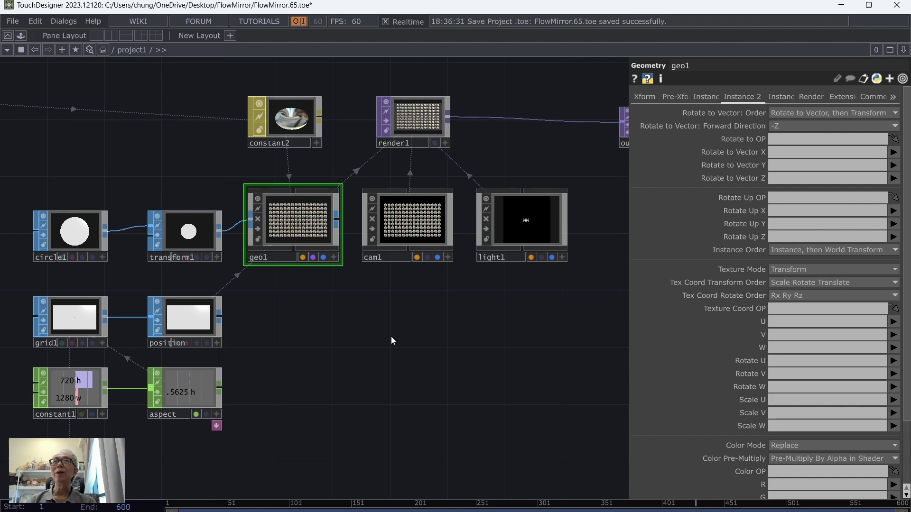
{"action": "left_click", "coordinate": [13, 20]}
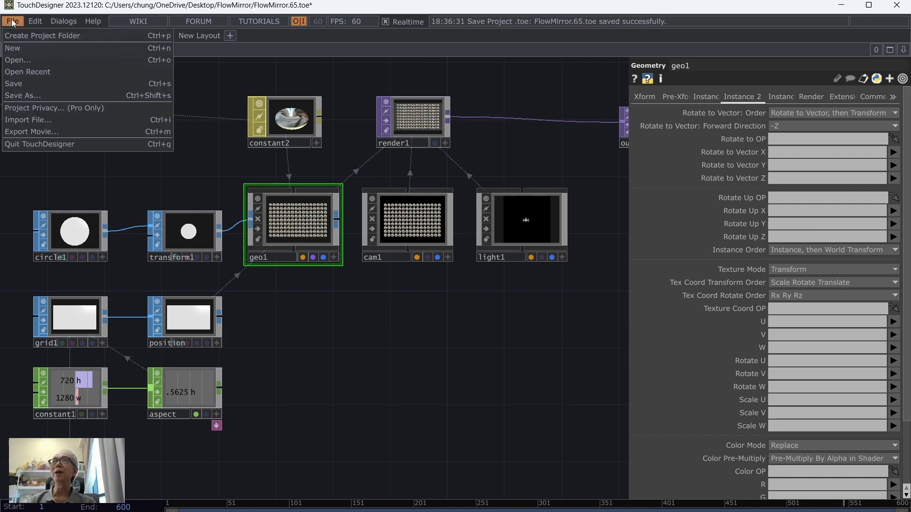
{"action": "left_click", "coordinate": [42, 84]}
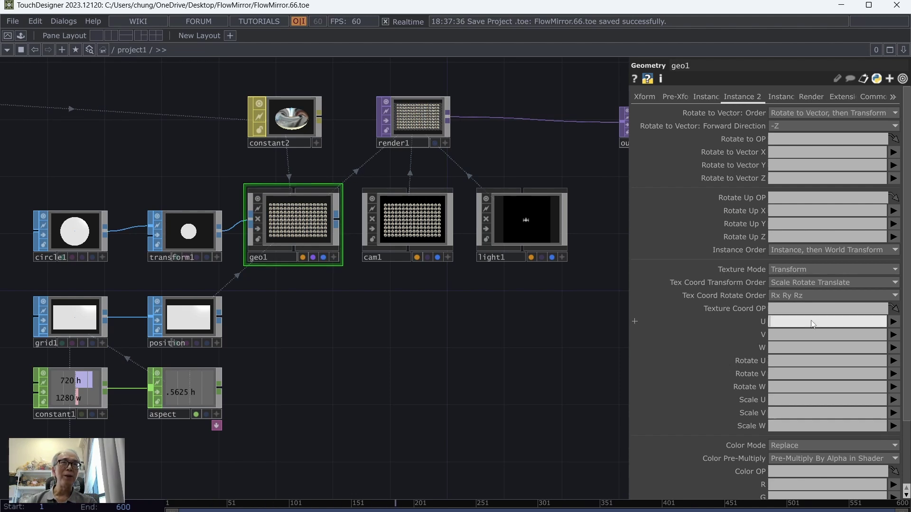
Examine the Geometry COMP's instance texture translate and scale parameters, and inspect its circle instances from an angle in a separate viewer.
{"action": "left_click", "coordinate": [794, 336]}
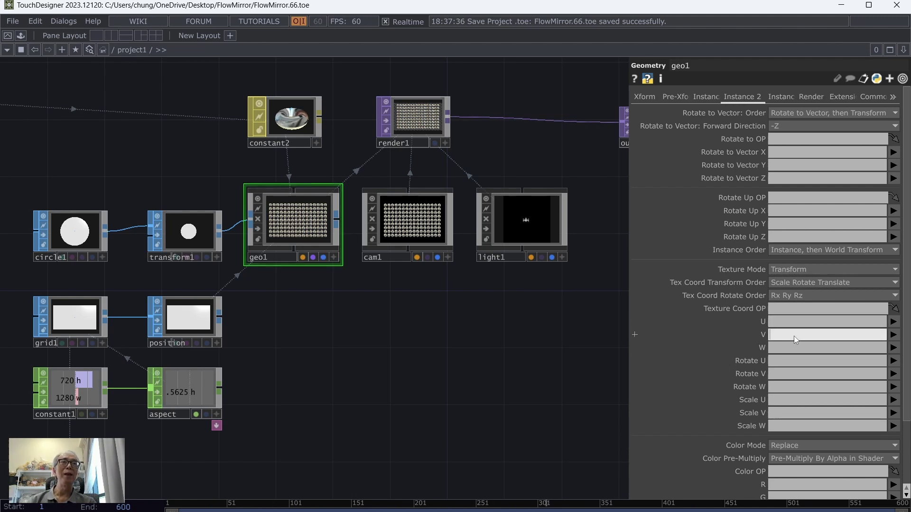
{"action": "left_click", "coordinate": [776, 402]}
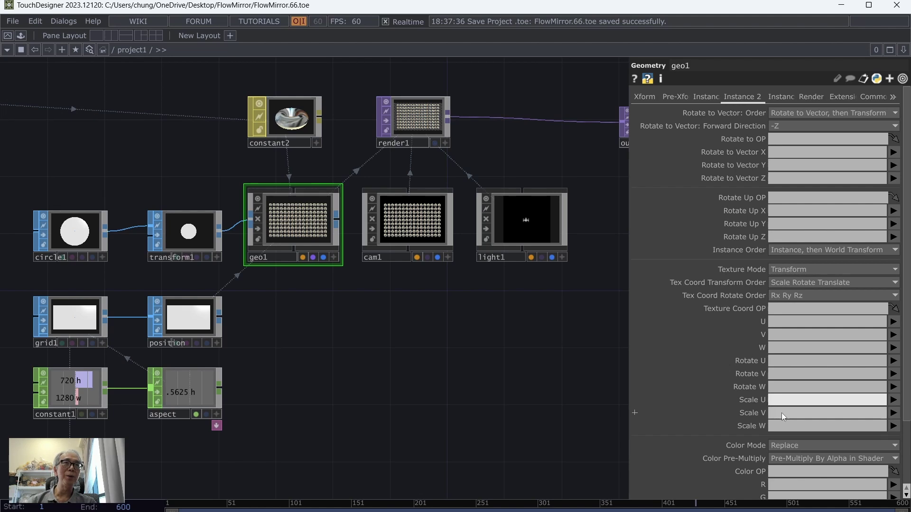
{"action": "left_click", "coordinate": [782, 413]}
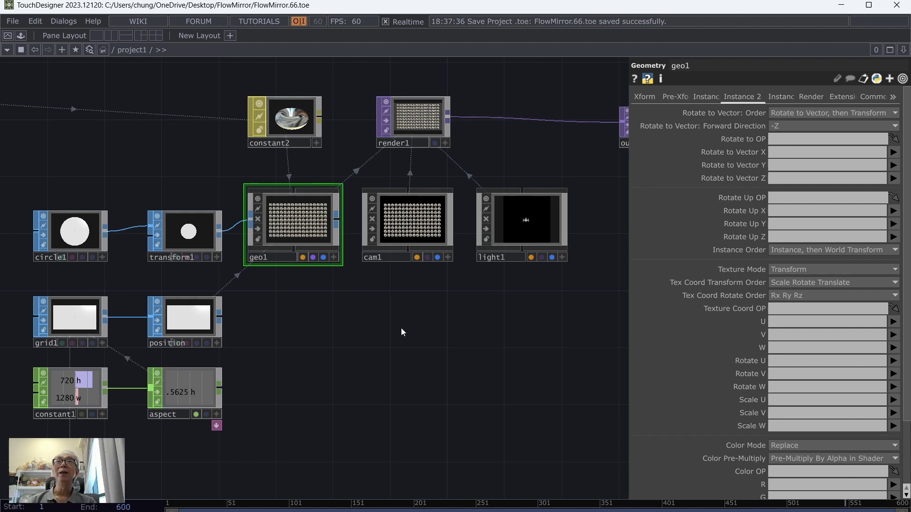
{"action": "left_click_drag", "start_coordinate": [401, 327], "coordinate": [400, 369]}
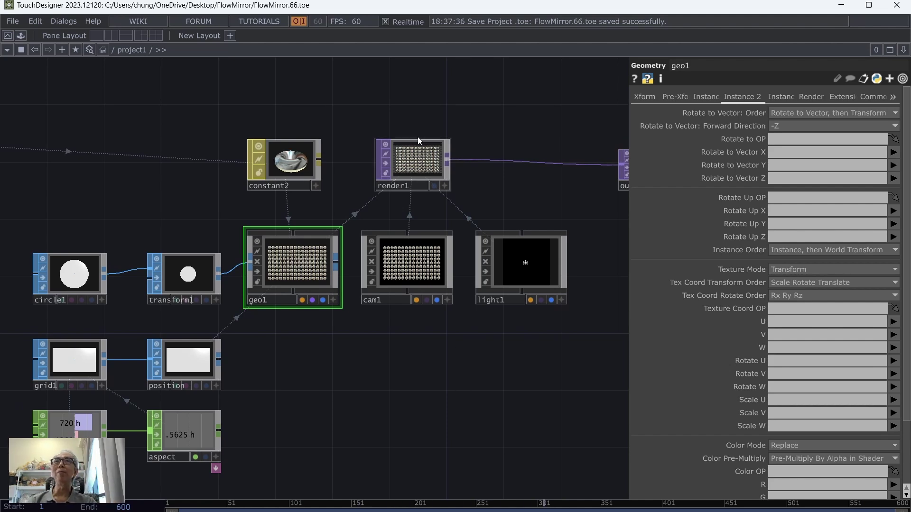
{"action": "left_click_drag", "start_coordinate": [412, 405], "coordinate": [374, 309]}
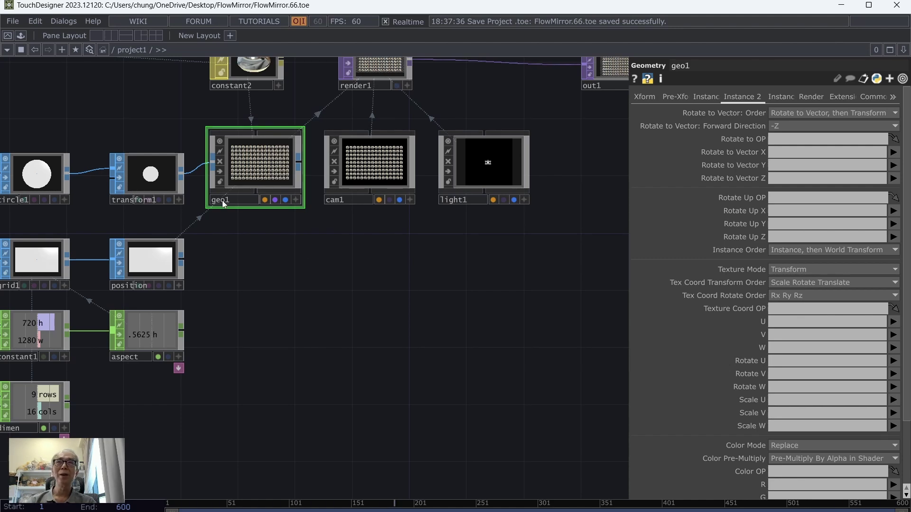
{"action": "right_click", "coordinate": [291, 161]}
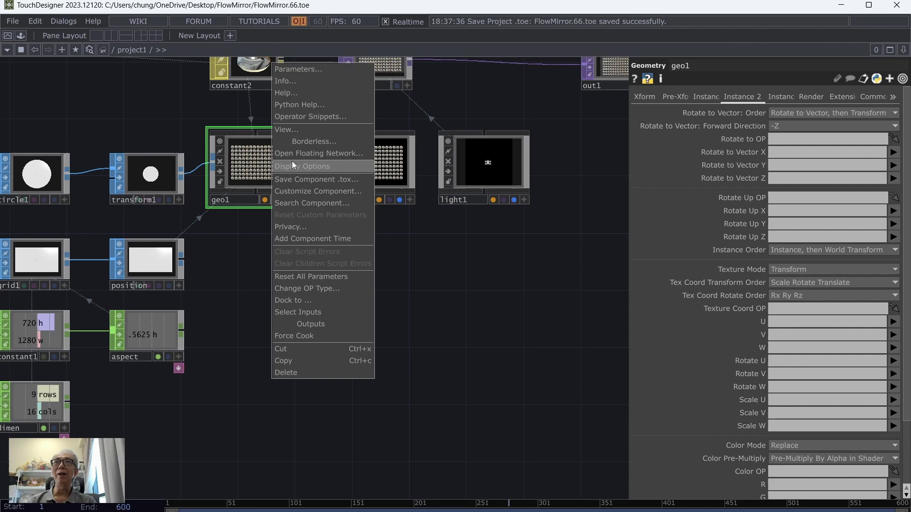
{"action": "left_click", "coordinate": [290, 130]}
{"action": "left_click_drag", "start_coordinate": [355, 166], "coordinate": [344, 169]}
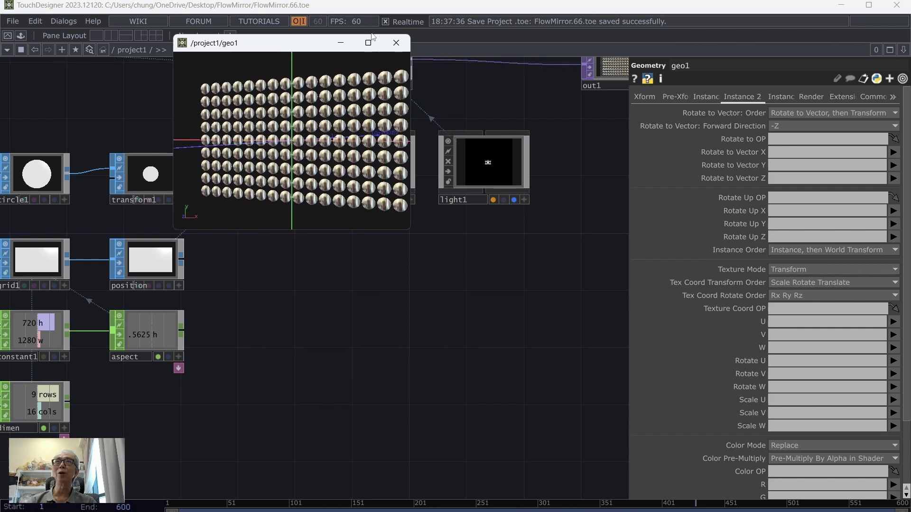
{"action": "left_click", "coordinate": [396, 42]}
Add a Math CHOP named total after dimen, set Combine Channels to Multiply, and save the project.
{"action": "left_click_drag", "start_coordinate": [429, 280], "coordinate": [508, 234]}
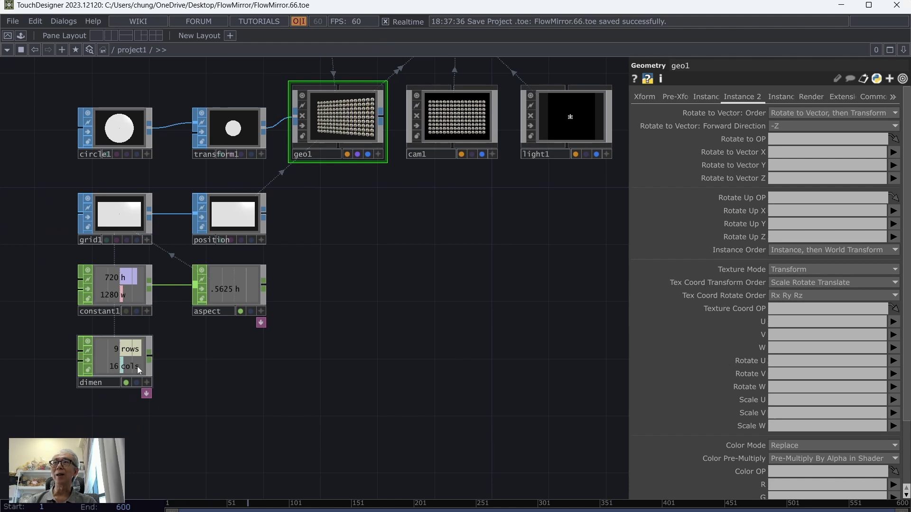
{"action": "left_click", "coordinate": [151, 358]}
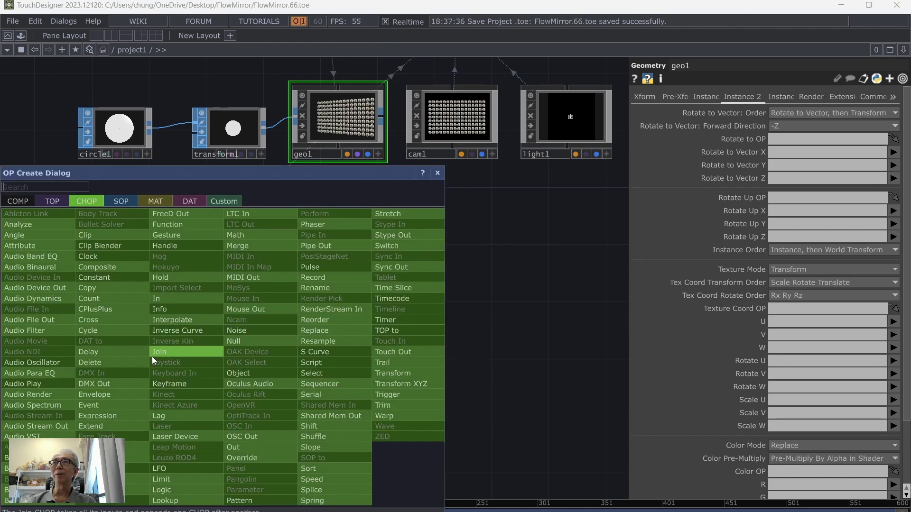
{"action": "left_click", "coordinate": [265, 238]}
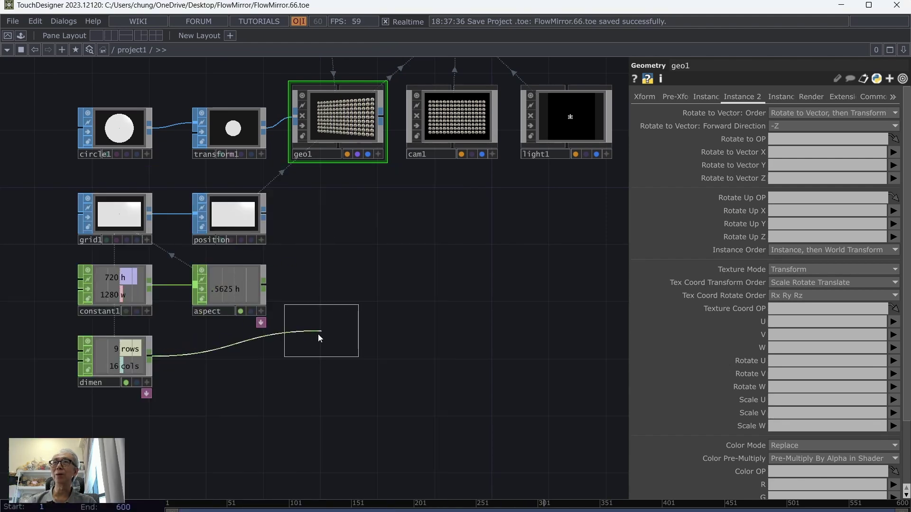
{"action": "left_click", "coordinate": [229, 363]}
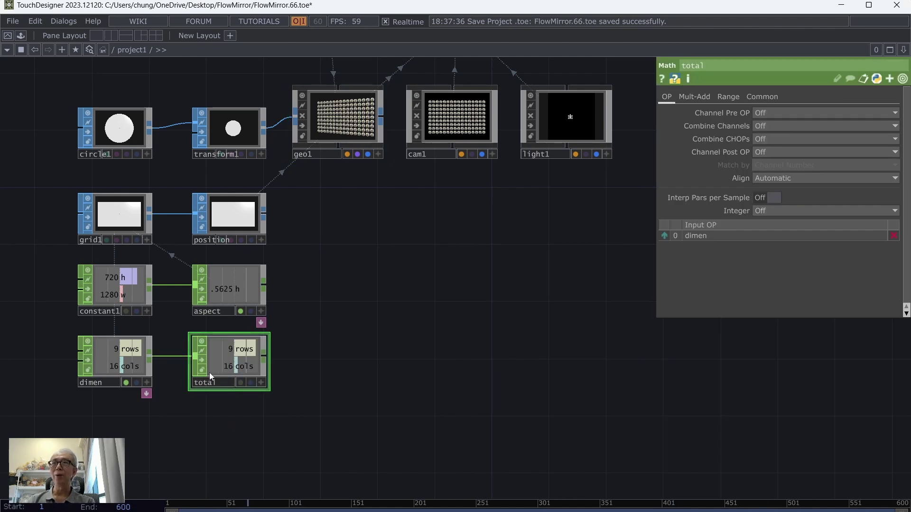
{"action": "left_click", "coordinate": [771, 140]}
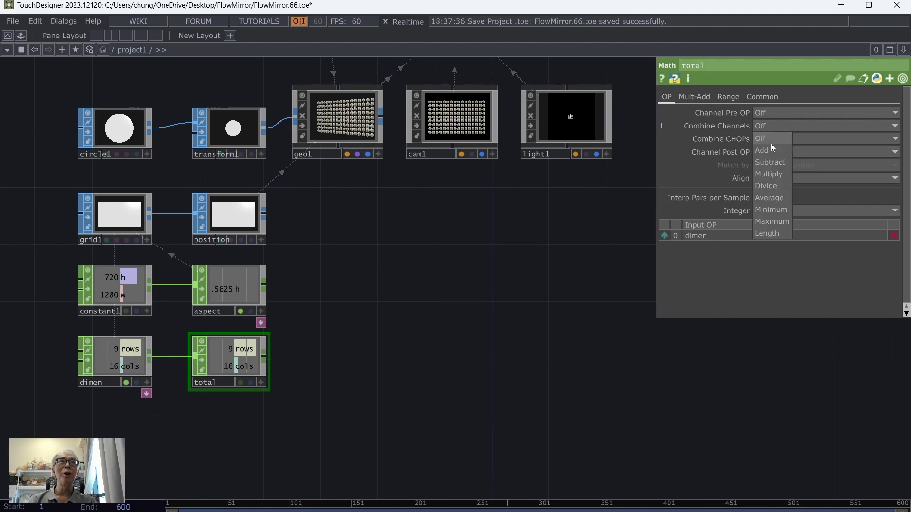
{"action": "left_click", "coordinate": [776, 174]}
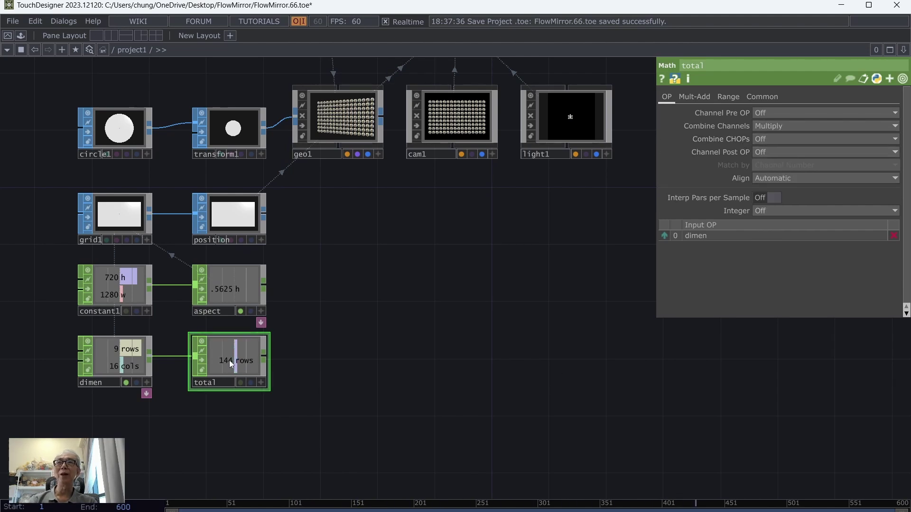
{"action": "left_click", "coordinate": [8, 24]}
{"action": "left_click", "coordinate": [26, 84]}
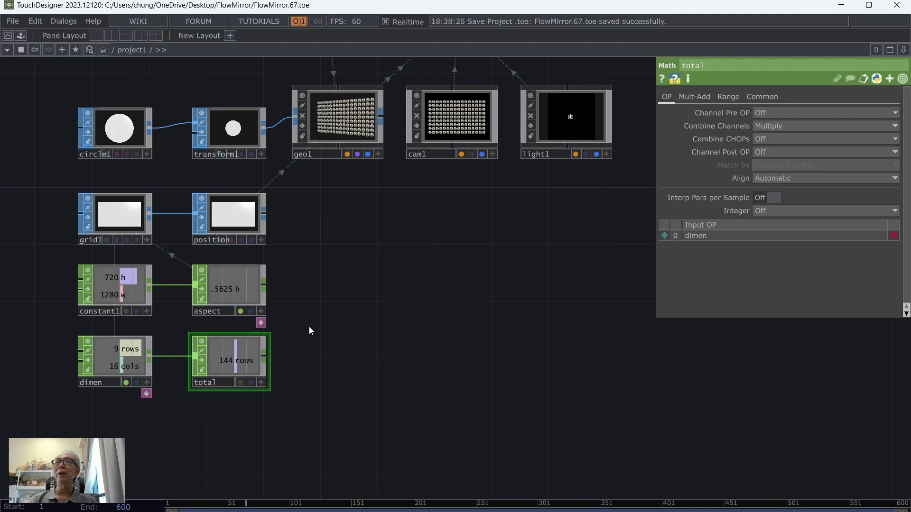
Add another Math CHOP after total with a Post-Add of -1 and save the project.
{"action": "right_click", "coordinate": [263, 356]}
{"action": "left_click", "coordinate": [320, 235]}
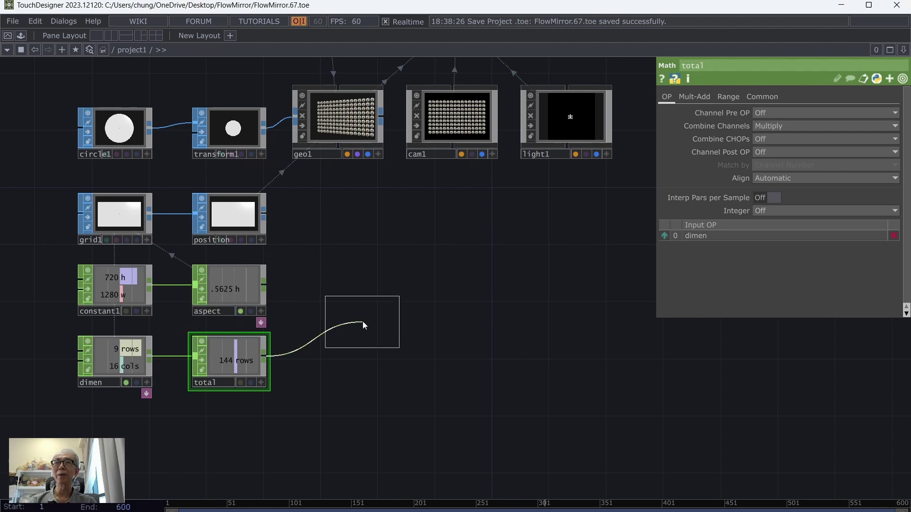
{"action": "left_click", "coordinate": [343, 362]}
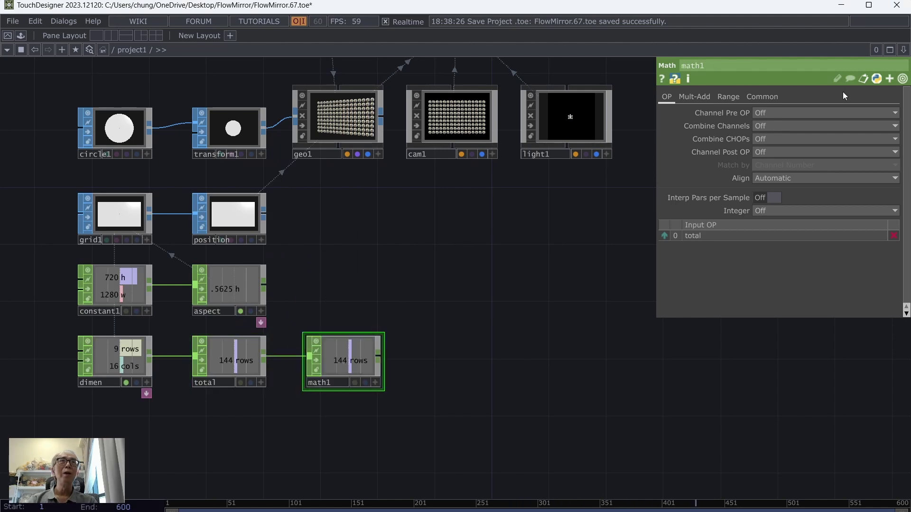
{"action": "left_click", "coordinate": [696, 97]}
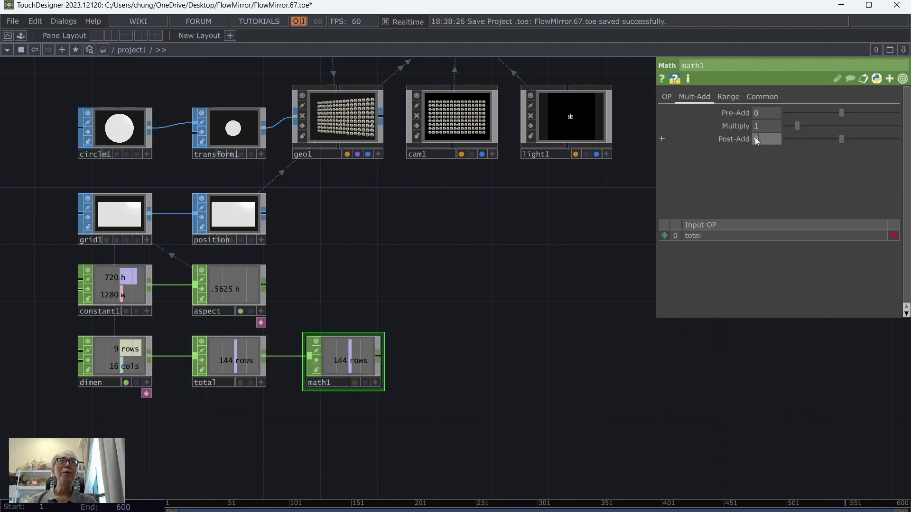
{"action": "type", "text": "-1"}
{"action": "key", "text": "Return"}
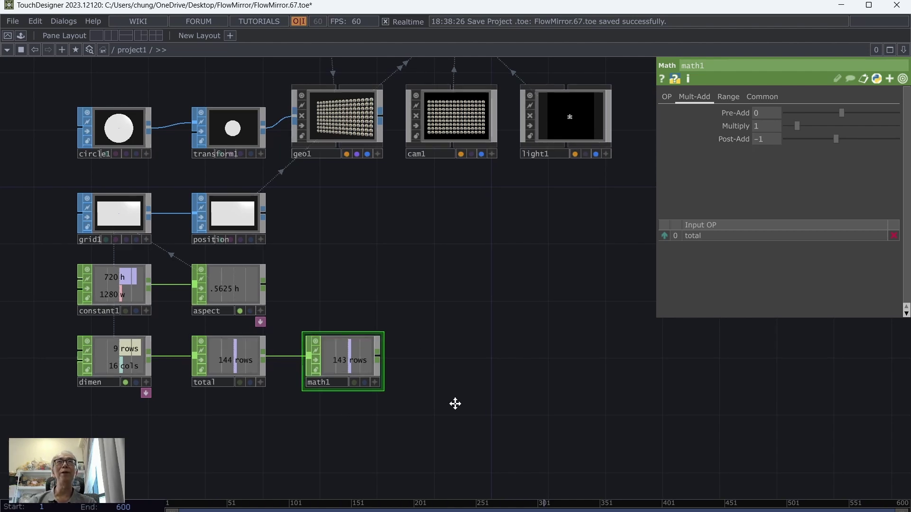
{"action": "left_click_drag", "start_coordinate": [456, 403], "coordinate": [383, 376]}
{"action": "left_click", "coordinate": [18, 21]}
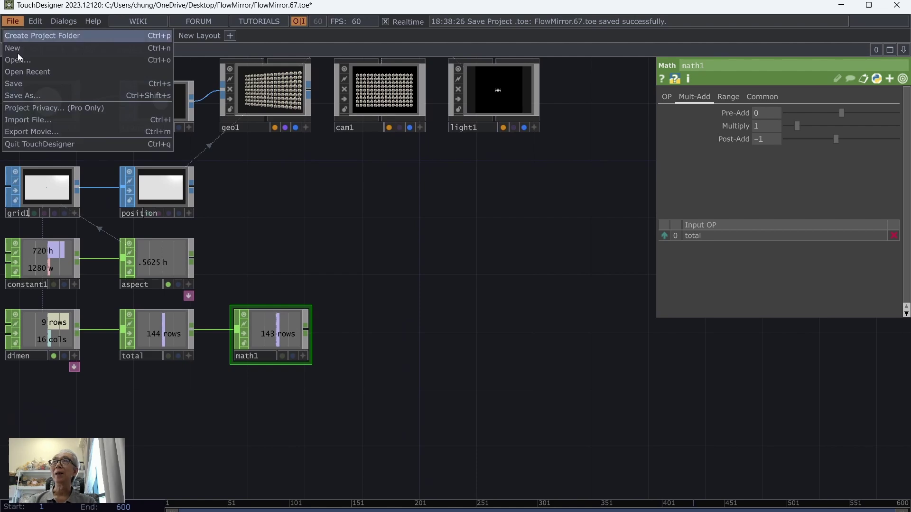
{"action": "left_click", "coordinate": [24, 83]}
Create a Pattern CHOP below total and set its Type to Ramp.
{"action": "key", "text": "Tab"}
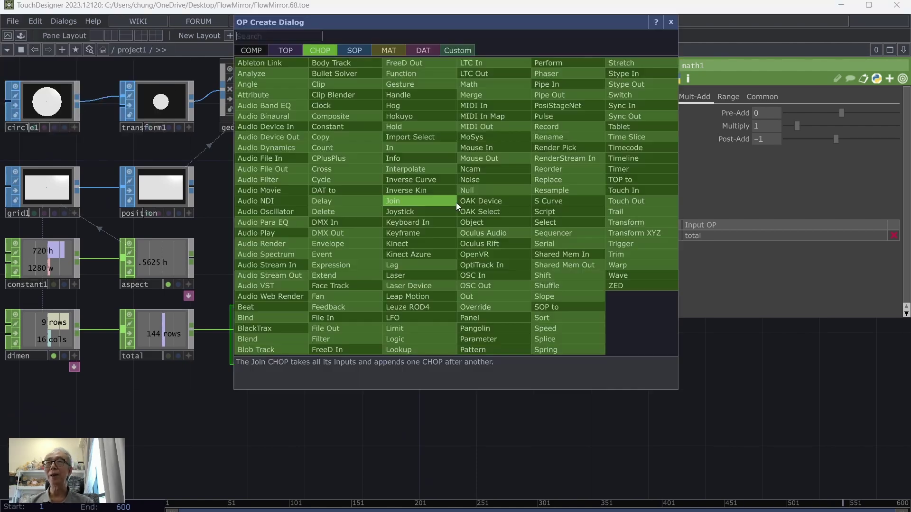
{"action": "left_click", "coordinate": [497, 350]}
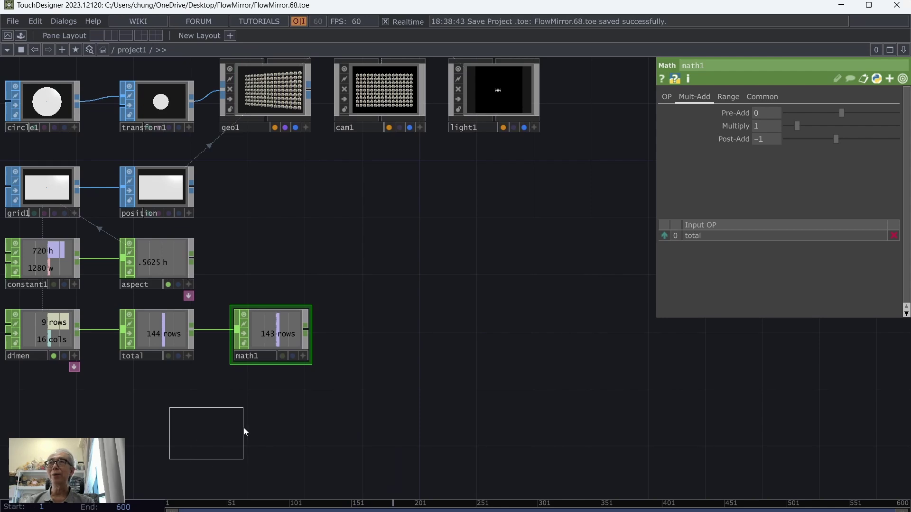
{"action": "left_click", "coordinate": [158, 427]}
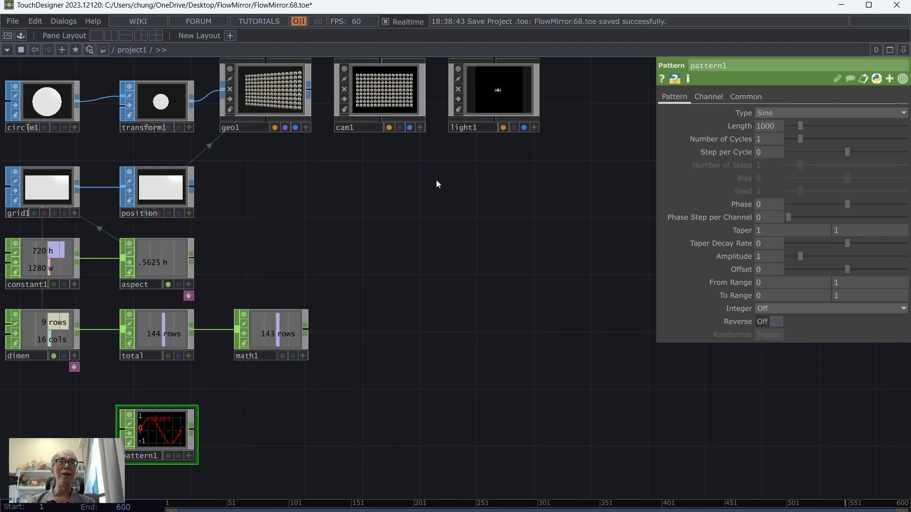
{"action": "left_click", "coordinate": [765, 113]}
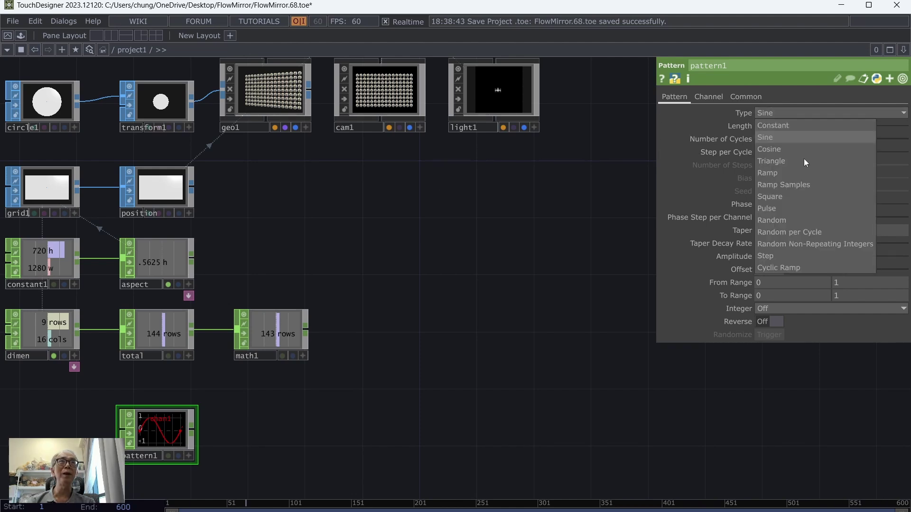
{"action": "left_click", "coordinate": [766, 172]}
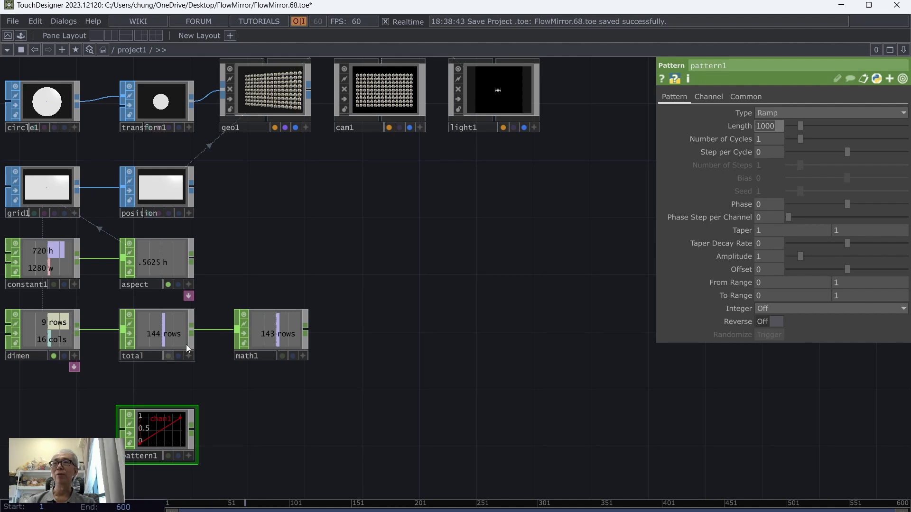
Export total's rows channel to the Pattern CHOP's Length and math1's rows channel to its Amplitude.
{"action": "left_click_drag", "start_coordinate": [168, 337], "coordinate": [773, 126]}
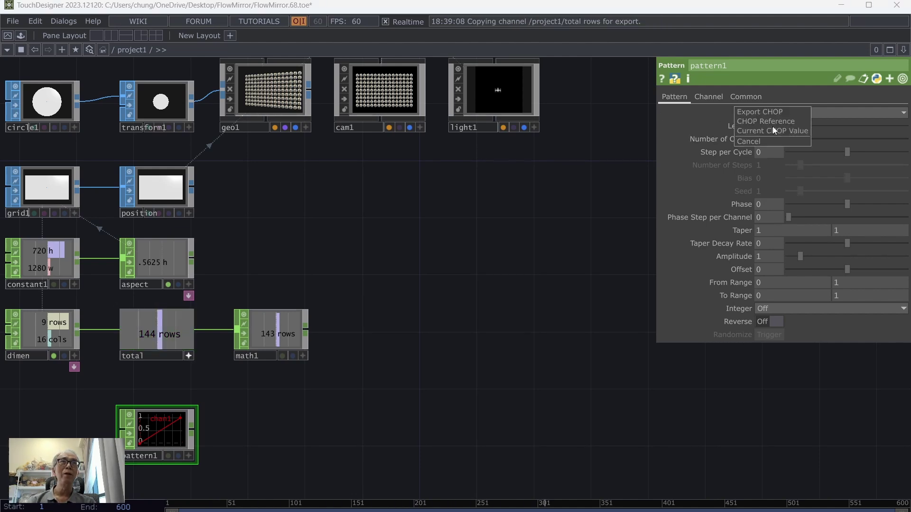
{"action": "left_click", "coordinate": [772, 108]}
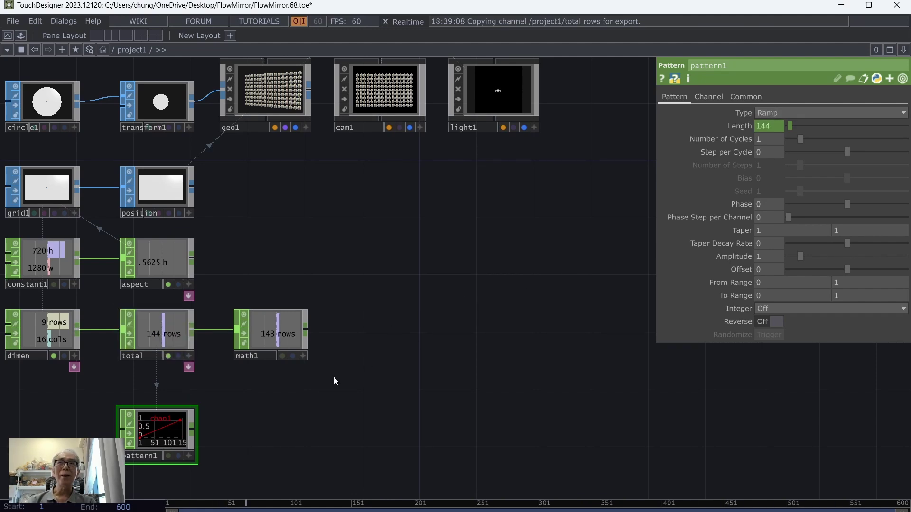
{"action": "left_click", "coordinate": [282, 341]}
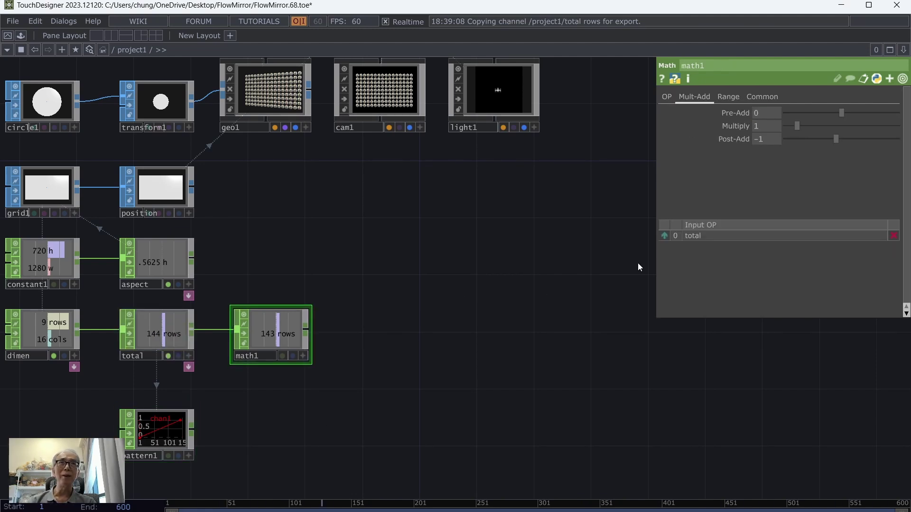
{"action": "left_click", "coordinate": [158, 433]}
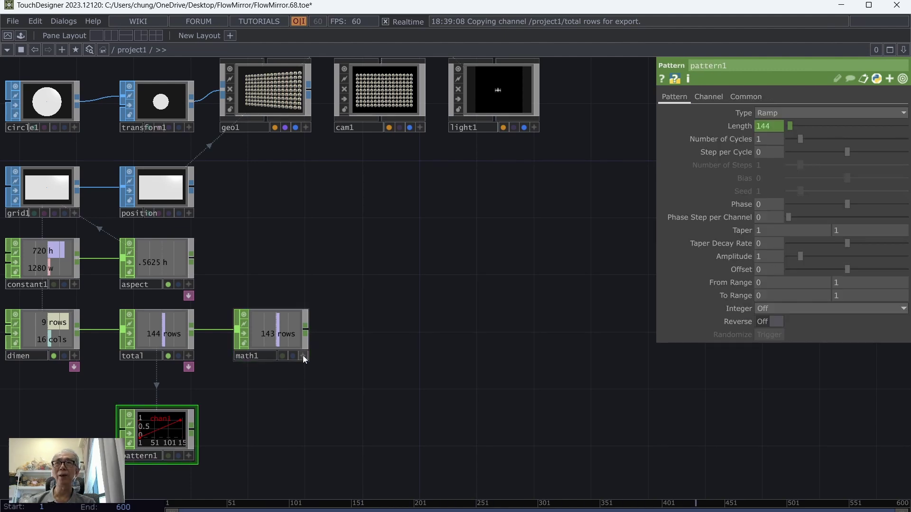
{"action": "left_click_drag", "start_coordinate": [265, 339], "coordinate": [770, 257]}
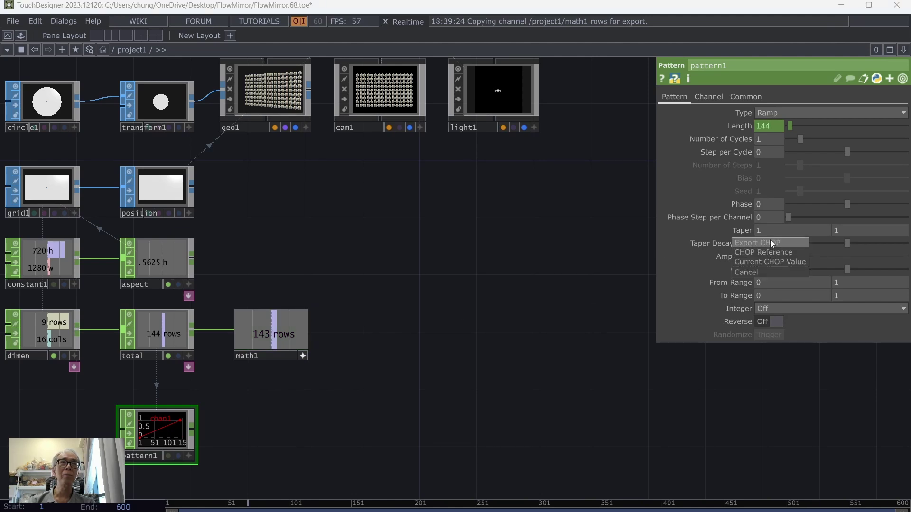
{"action": "left_click", "coordinate": [770, 240]}
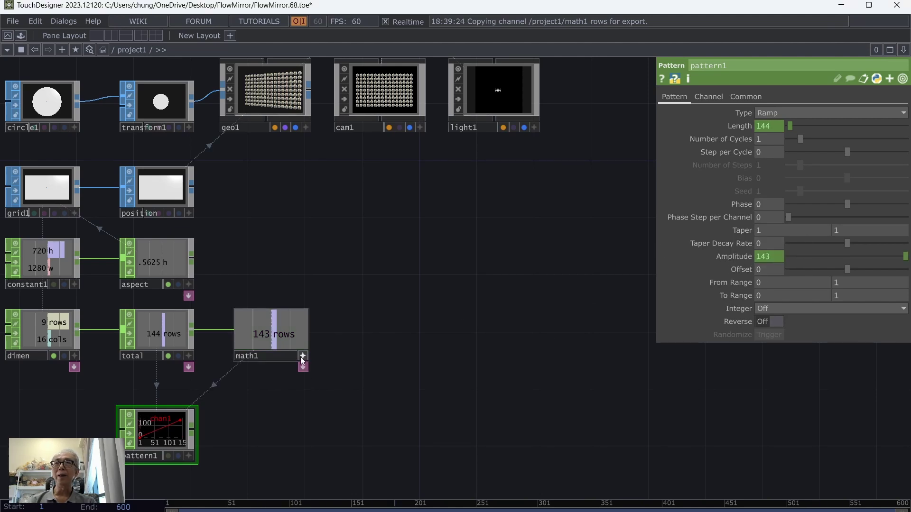
Inspect the Pattern CHOP's sample count and value range in its info readout and save the project.
{"action": "left_click_drag", "start_coordinate": [315, 425], "coordinate": [349, 400]}
{"action": "scroll", "coordinate": [350, 400], "scroll_direction": "up", "scroll_amount": 2}
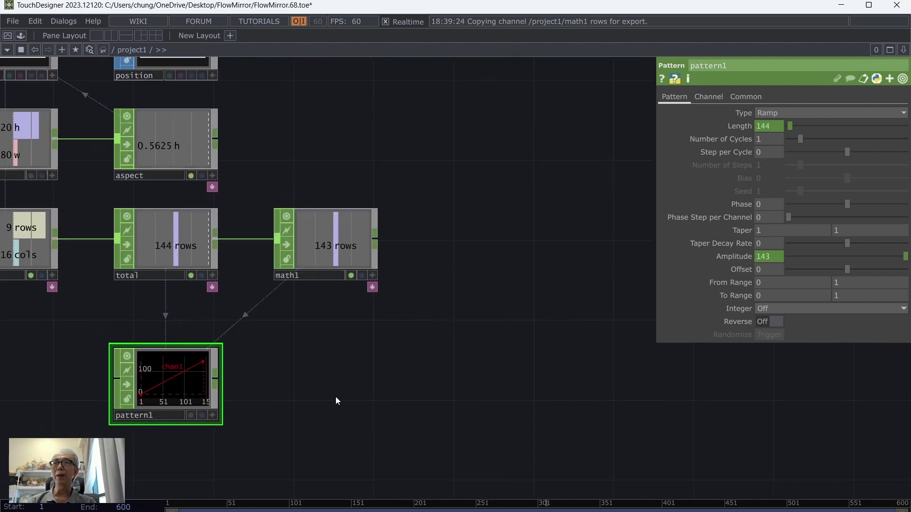
{"action": "middle_click", "coordinate": [216, 393]}
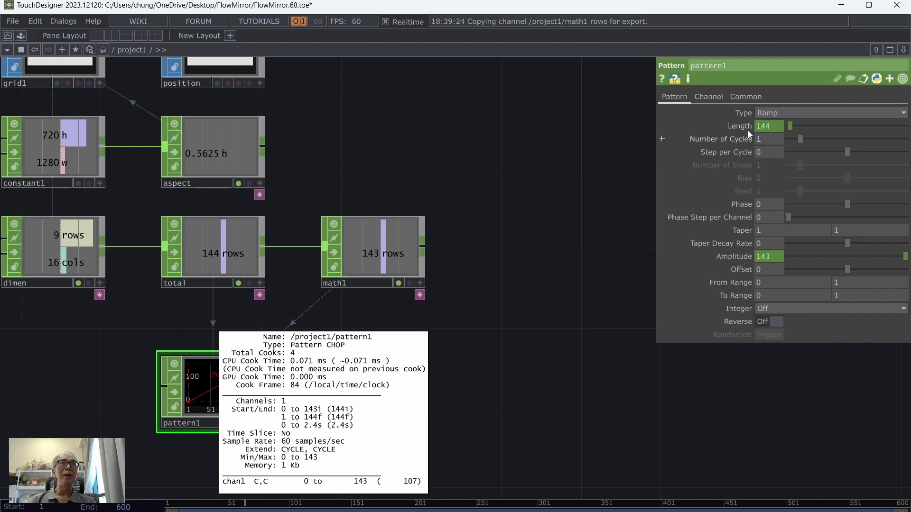
{"action": "middle_click_drag", "start_coordinate": [745, 133], "coordinate": [634, 318]}
{"action": "scroll", "coordinate": [387, 434], "scroll_direction": "down", "scroll_amount": 3}
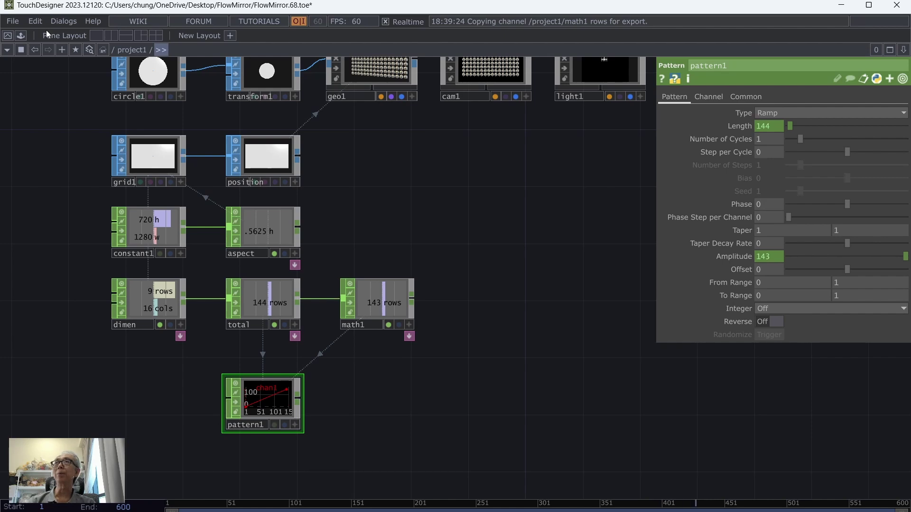
{"action": "left_click", "coordinate": [12, 21]}
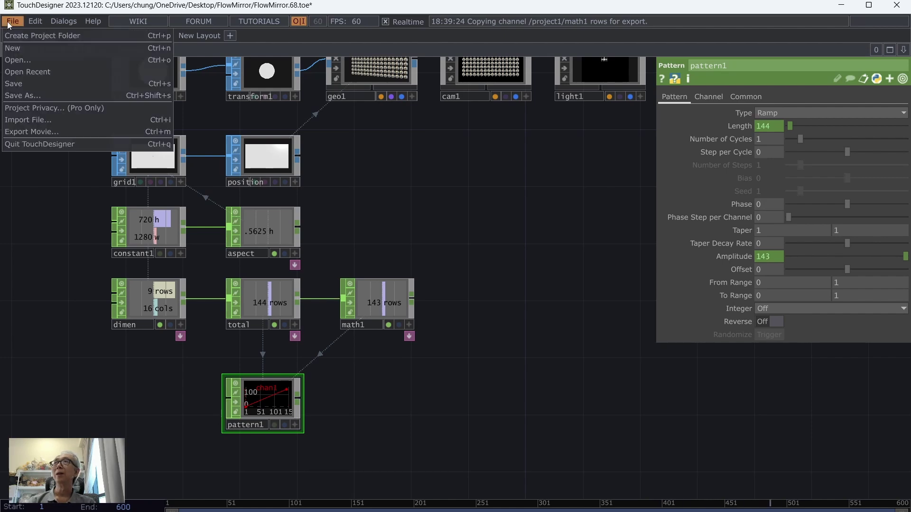
{"action": "left_click", "coordinate": [14, 84]}
{"action": "scroll", "coordinate": [485, 381], "scroll_direction": "up", "scroll_amount": 2}
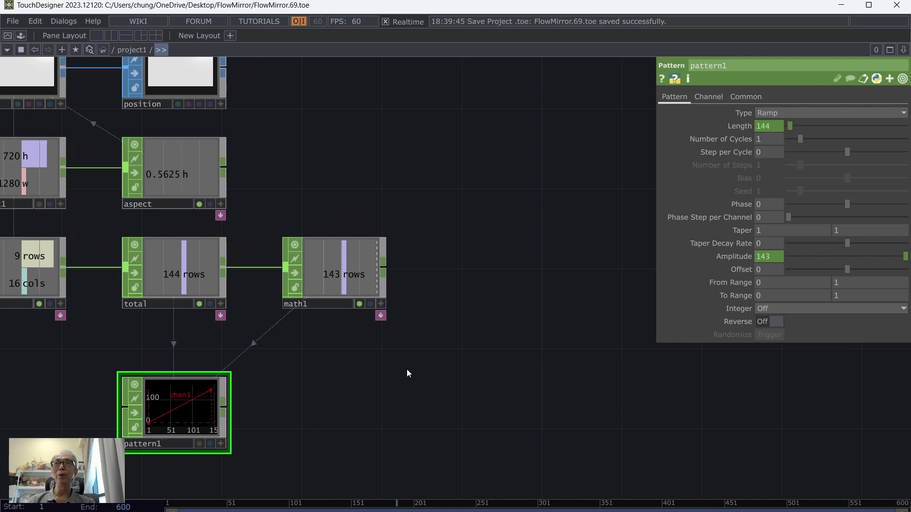
Preview the rendered mirror grid in Perform Mode and return to the network editor.
{"action": "left_click_drag", "start_coordinate": [507, 293], "coordinate": [491, 435]}
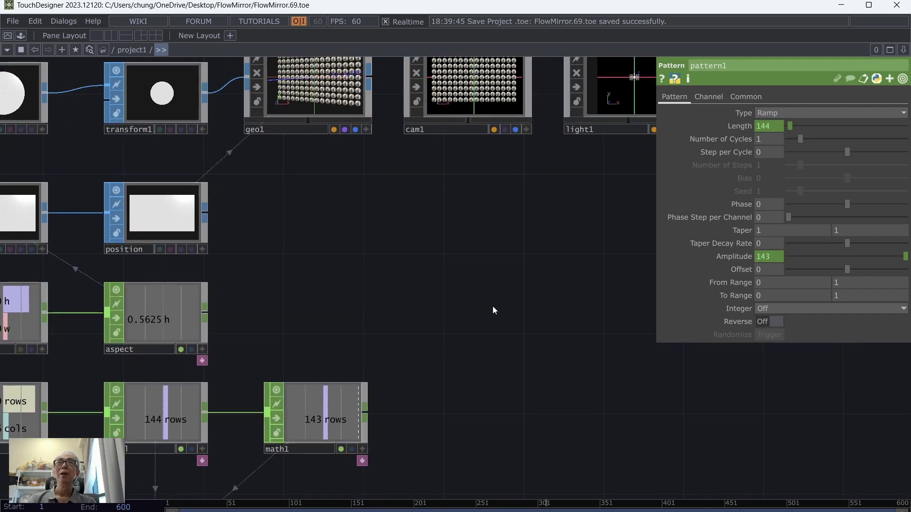
{"action": "left_click_drag", "start_coordinate": [493, 306], "coordinate": [502, 364]}
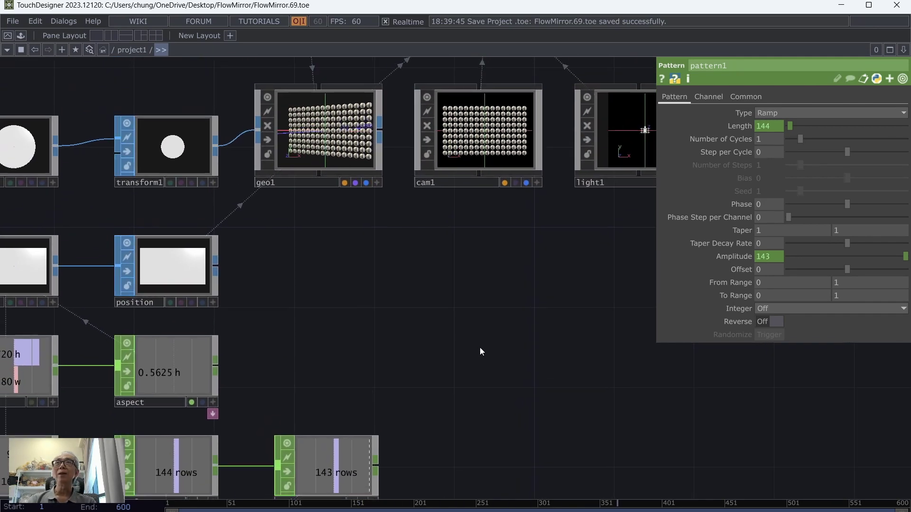
{"action": "left_click", "coordinate": [7, 36]}
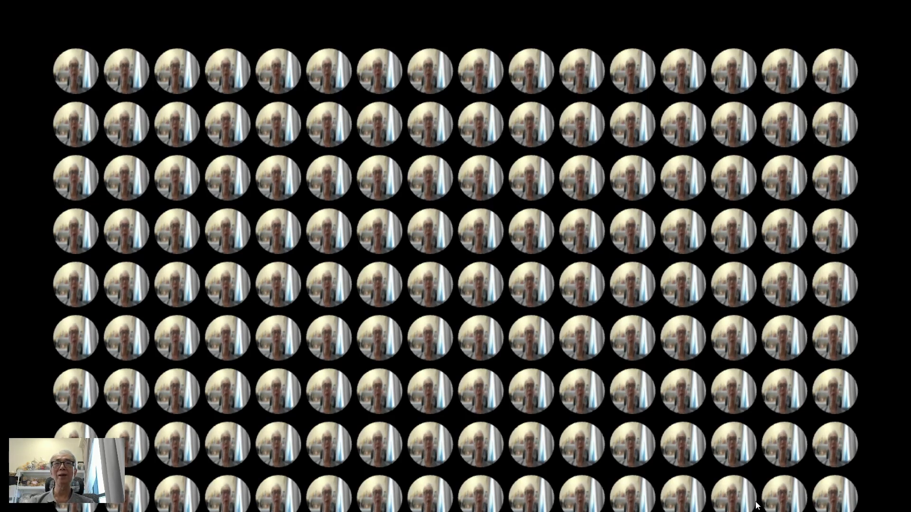
{"action": "key", "text": "Escape"}
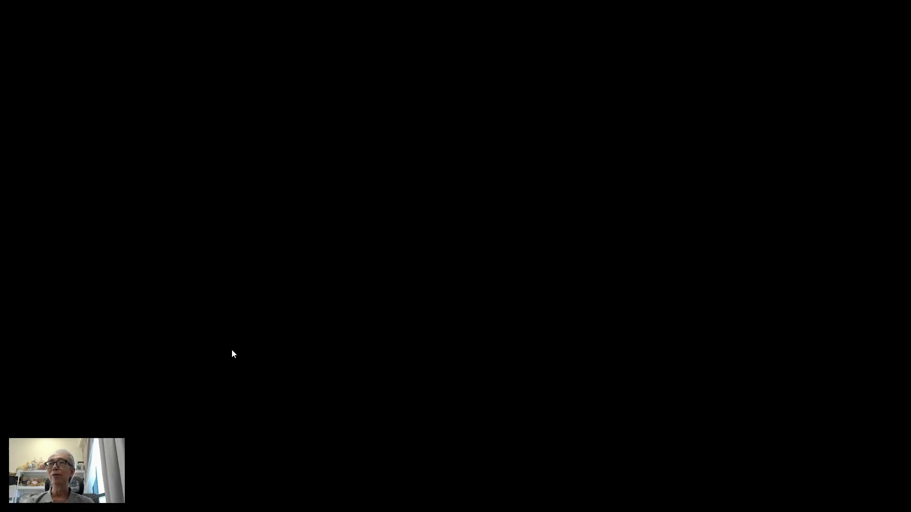
Create an Expression CHOP beside pattern1 and duplicate it to get a second one below.
{"action": "key", "text": "Tab"}
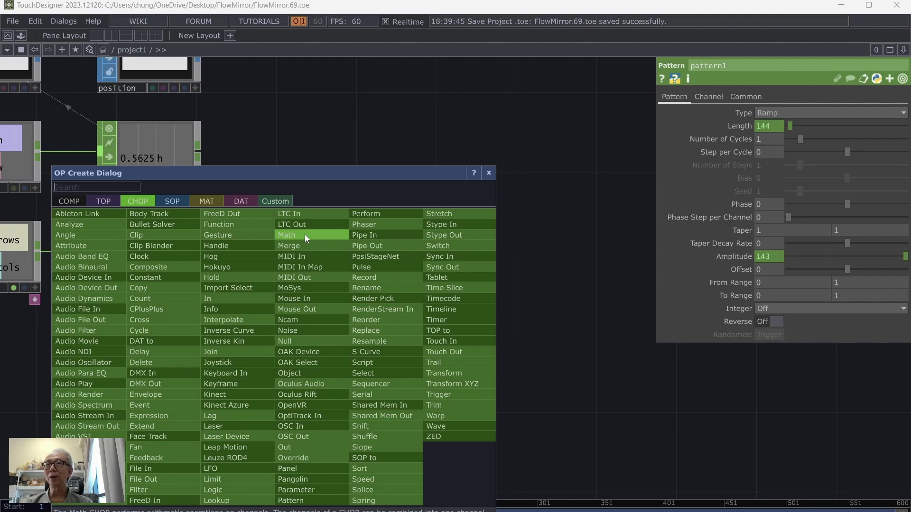
{"action": "left_click", "coordinate": [166, 417]}
{"action": "left_click", "coordinate": [327, 379]}
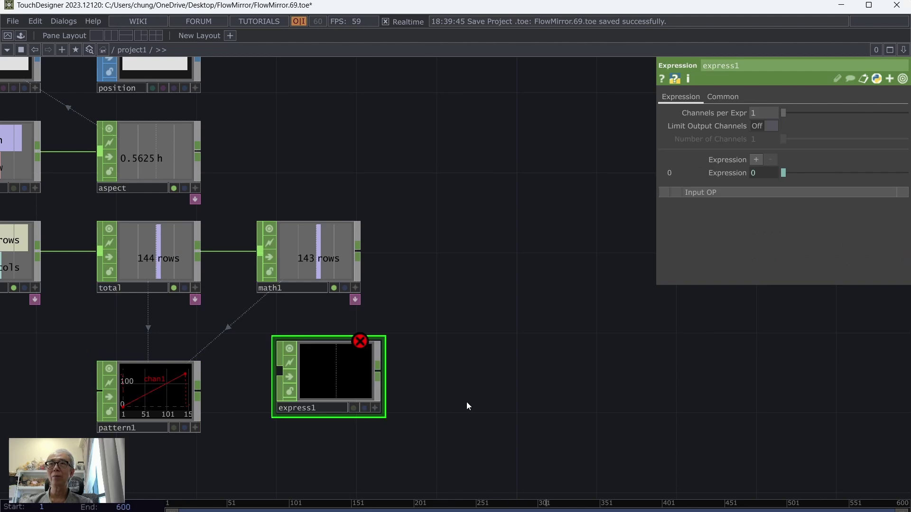
{"action": "left_click_drag", "start_coordinate": [466, 403], "coordinate": [484, 284]}
{"action": "key", "text": "ctrl+c"}
{"action": "key", "text": "ctrl+v"}
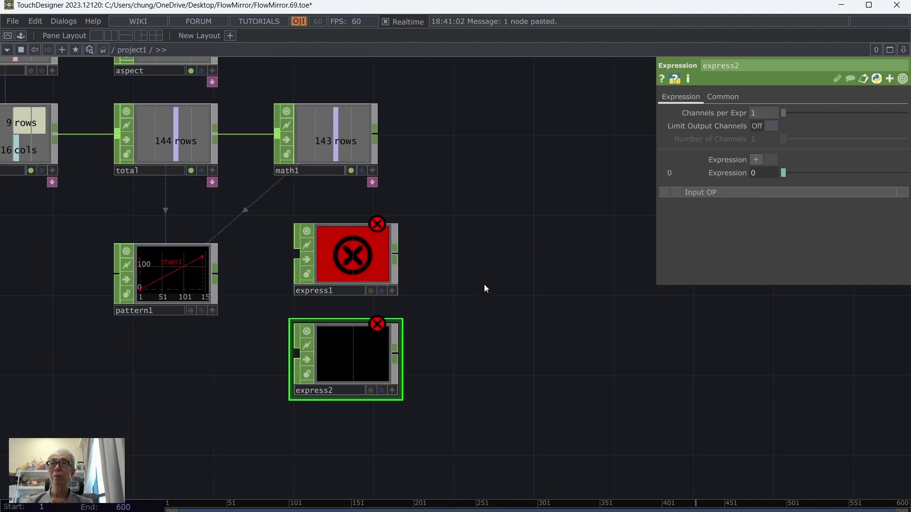
Connect the output of pattern1 to the inputs of both Expression CHOPs.
{"action": "left_click_drag", "start_coordinate": [212, 273], "coordinate": [297, 256]}
{"action": "left_click_drag", "start_coordinate": [220, 277], "coordinate": [296, 354]}
{"action": "left_click", "coordinate": [184, 264]}
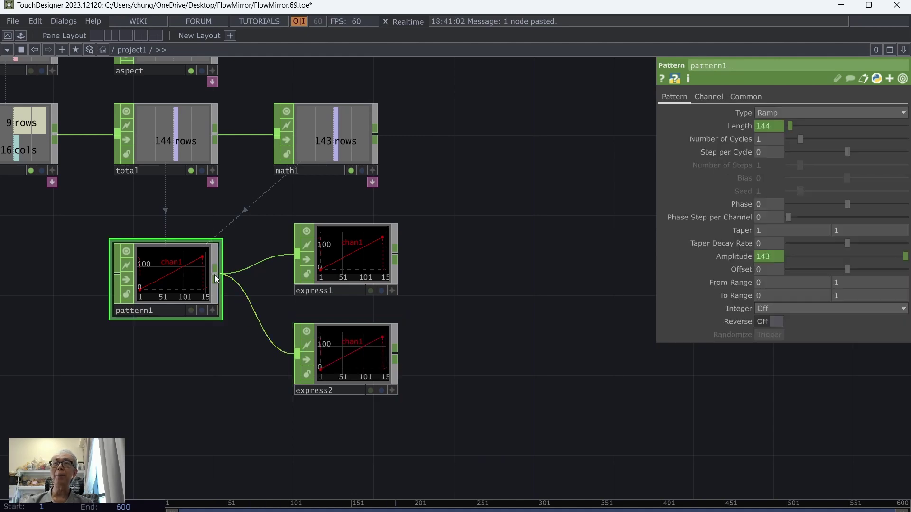
Set the first expression of express1 to me.inputVal % 16.
{"action": "left_click", "coordinate": [340, 254]}
{"action": "left_click_drag", "start_coordinate": [566, 181], "coordinate": [563, 201]}
{"action": "left_click", "coordinate": [662, 174]}
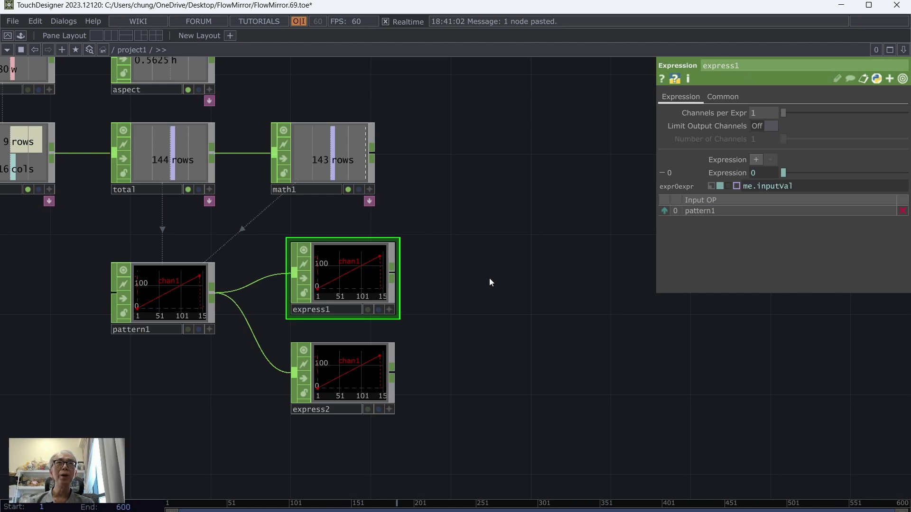
{"action": "left_click_drag", "start_coordinate": [476, 223], "coordinate": [522, 295]}
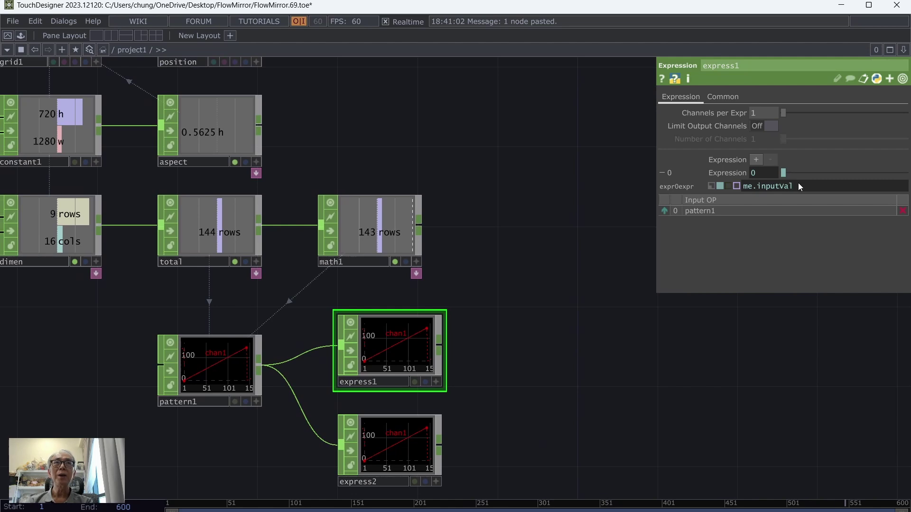
{"action": "type", "text": "% "}
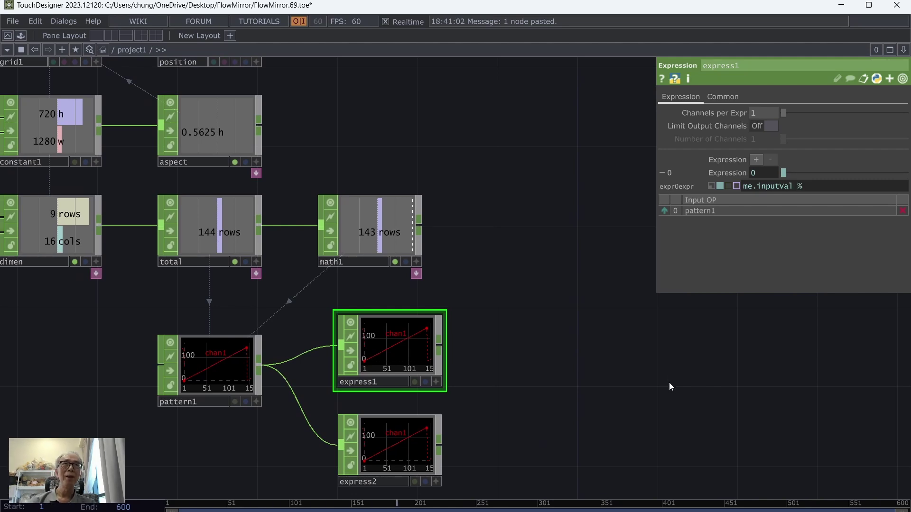
{"action": "type", "text": "16"}
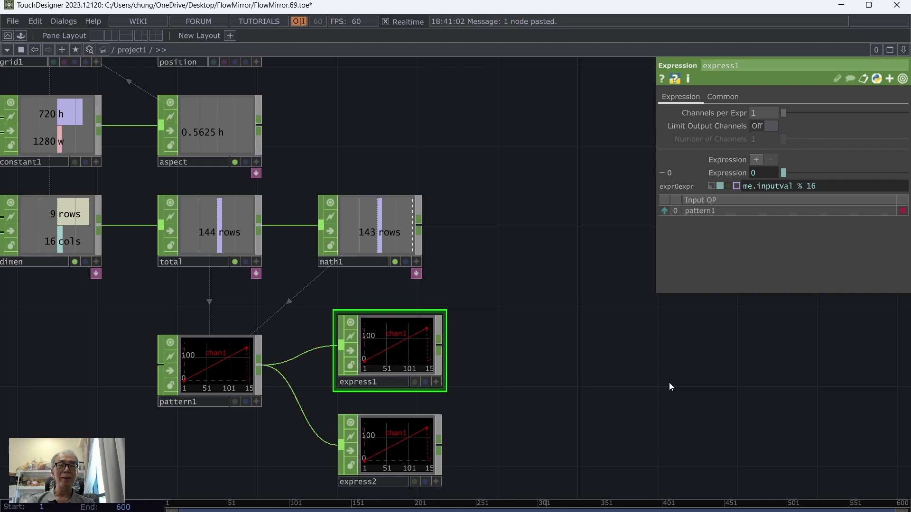
{"action": "key", "text": "Return"}
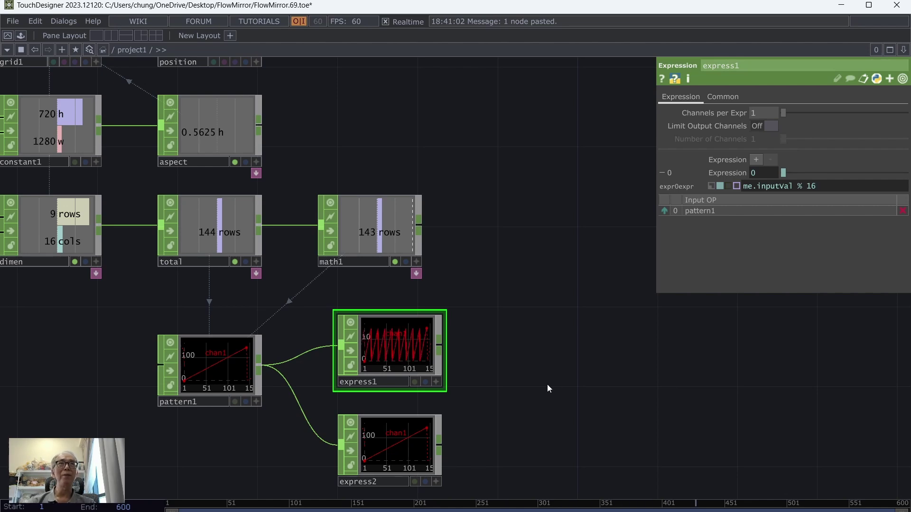
{"action": "middle_click", "coordinate": [403, 343]}
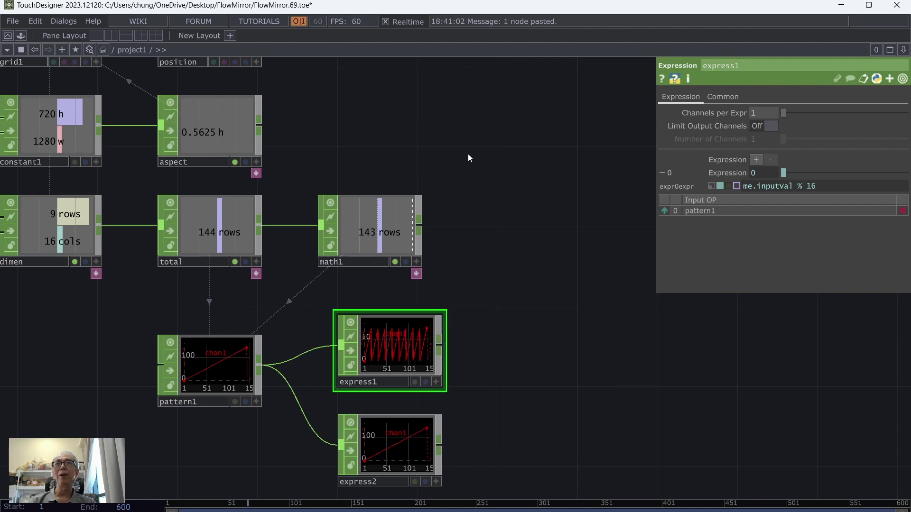
Look up the parameter name of dimen's cols value and replace the 16 in express1's expression with op("dimen").par.const1value.
{"action": "scroll", "coordinate": [521, 173], "scroll_direction": "down", "scroll_amount": 3}
{"action": "left_click_drag", "start_coordinate": [531, 157], "coordinate": [493, 213]}
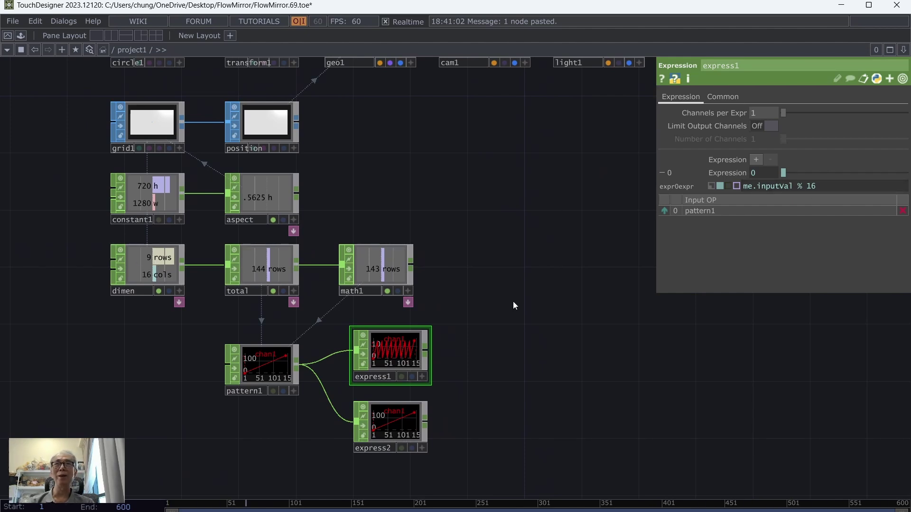
{"action": "left_click", "coordinate": [161, 277]}
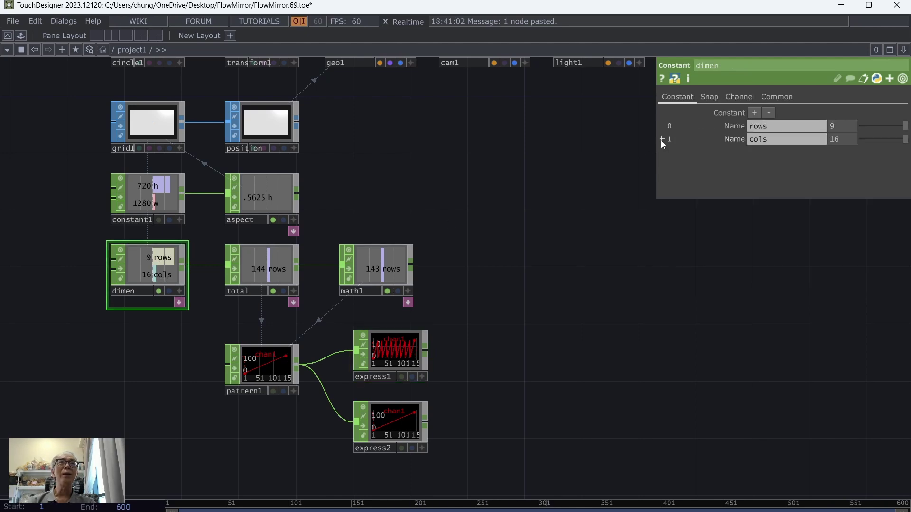
{"action": "left_click", "coordinate": [662, 140]}
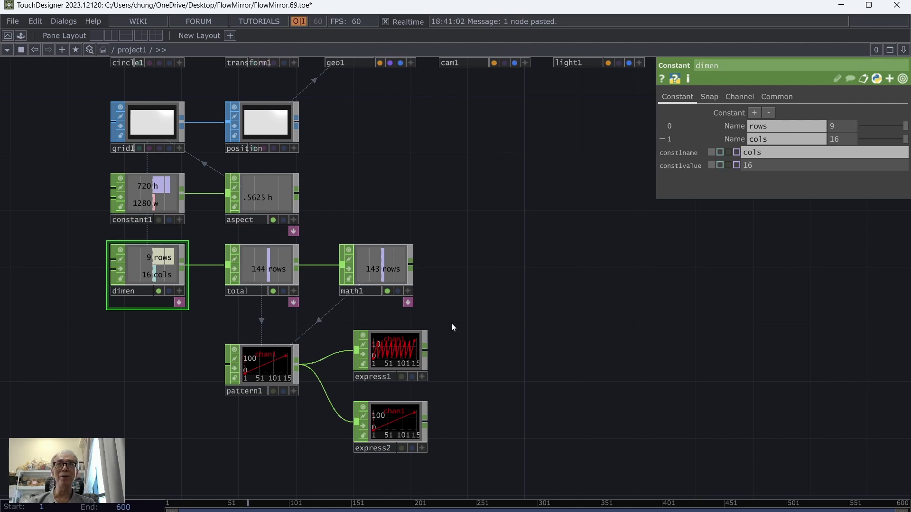
{"action": "left_click", "coordinate": [389, 351]}
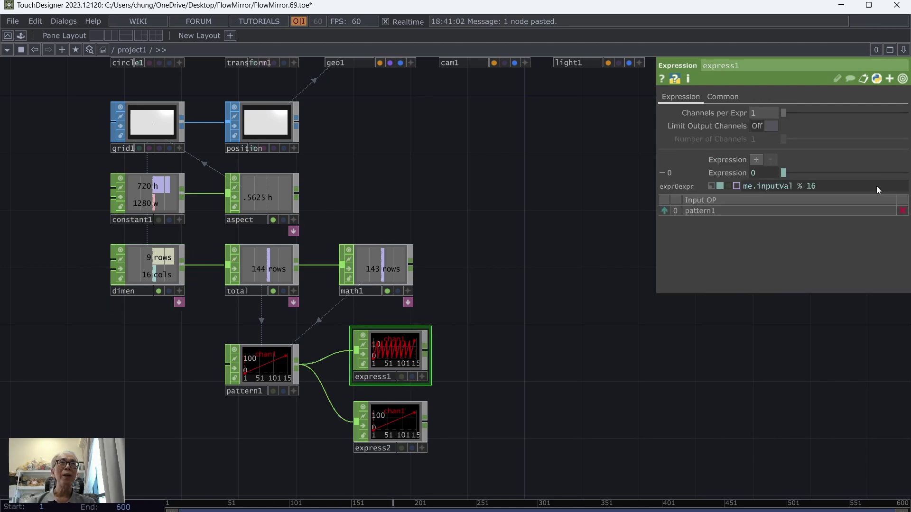
{"action": "double_click", "coordinate": [812, 185]}
{"action": "type", "text": "o"}
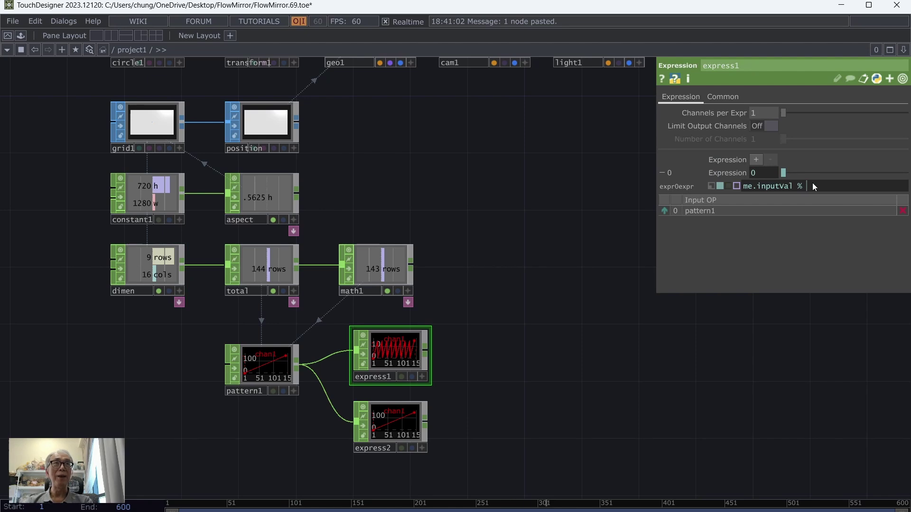
{"action": "type", "text": "p(\"di"}
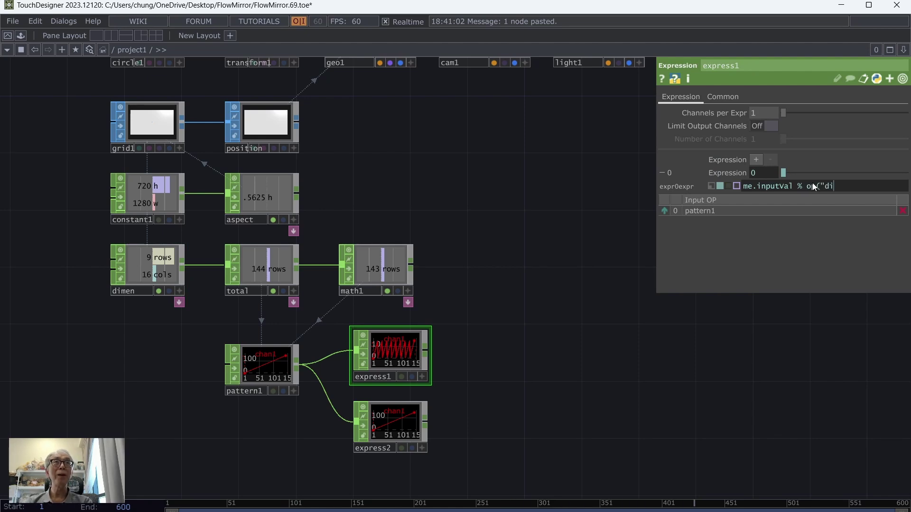
{"action": "type", "text": "men\").par"}
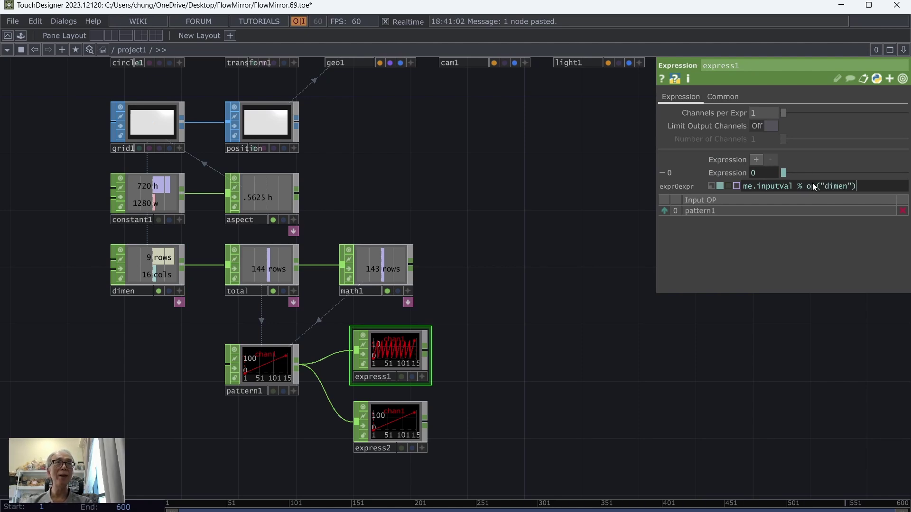
{"action": "type", "text": "."}
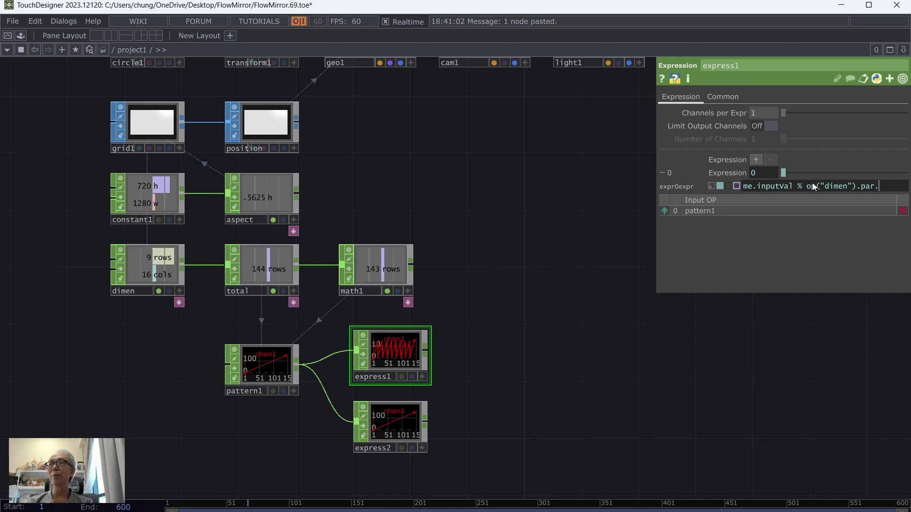
{"action": "type", "text": "const1value"}
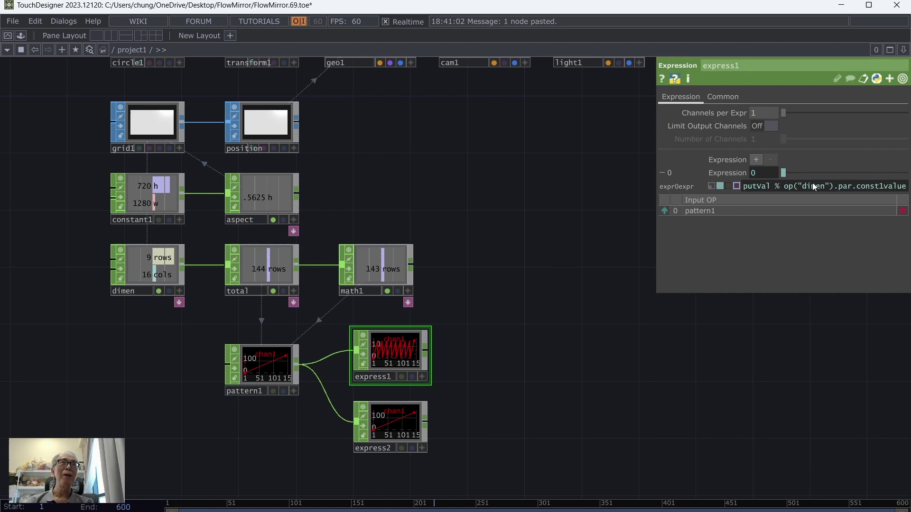
{"action": "key", "text": "Return"}
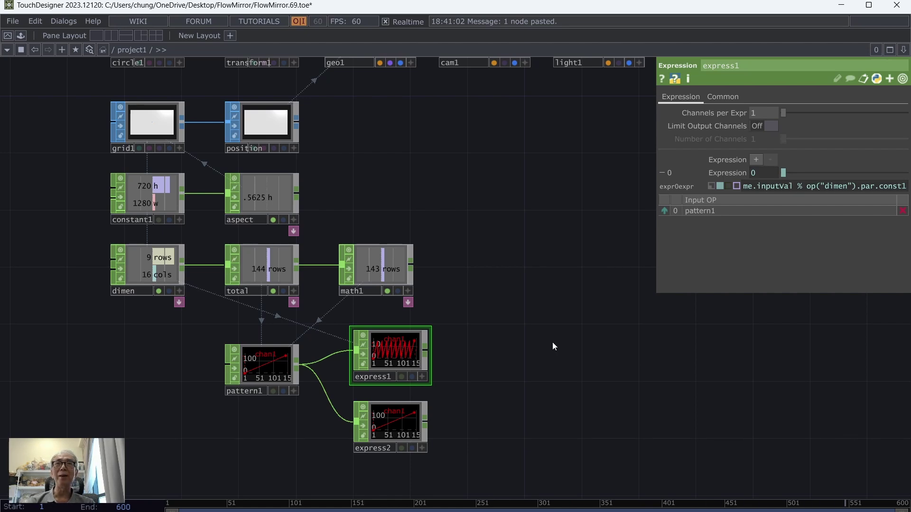
Inspect the sample count and value range of express1 in its info readout.
{"action": "middle_click", "coordinate": [400, 352]}
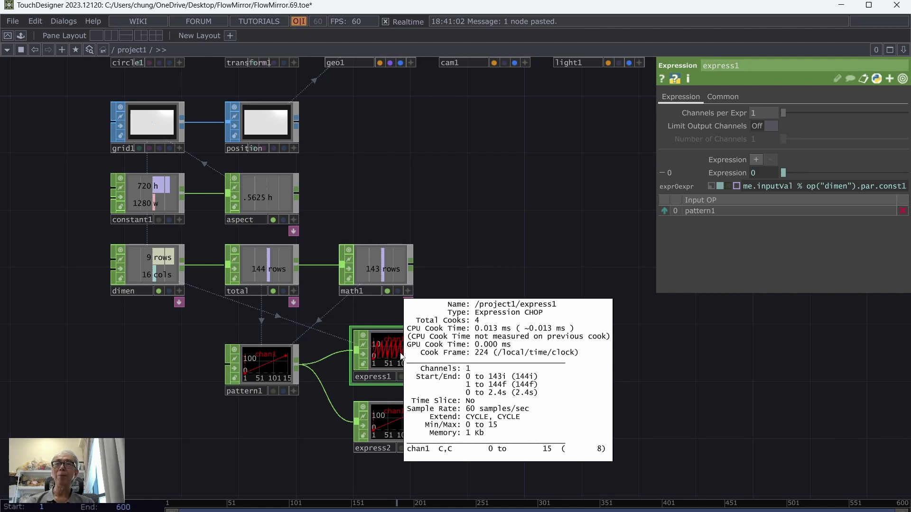
{"action": "middle_click_drag", "start_coordinate": [401, 355], "coordinate": [663, 401]}
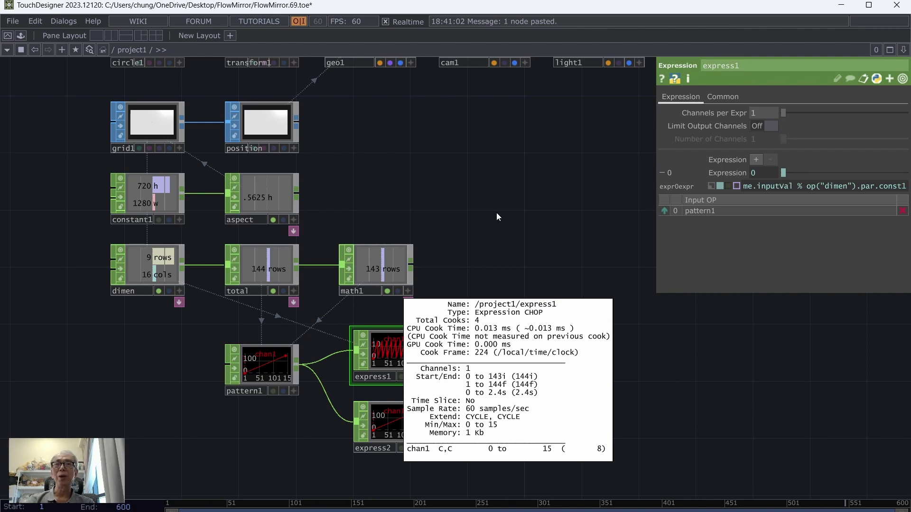
{"action": "middle_click_drag", "start_coordinate": [497, 213], "coordinate": [496, 213]}
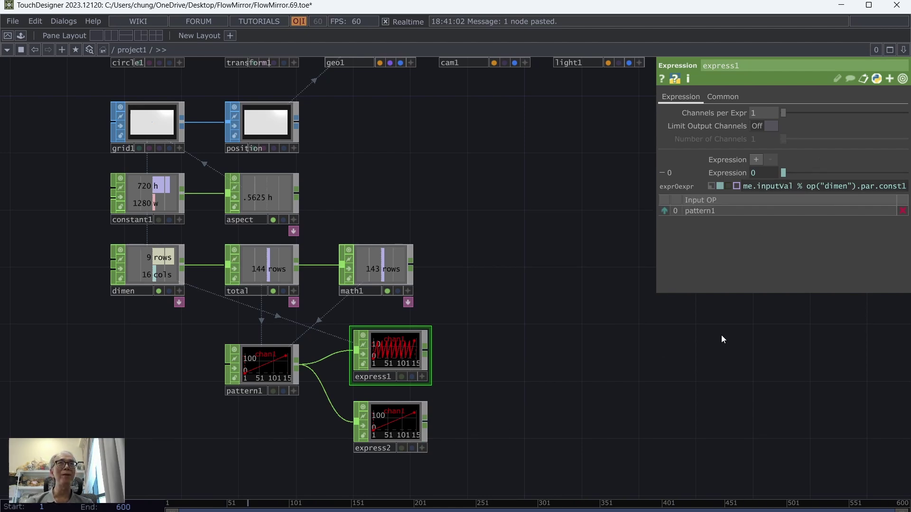
Append a division operator to the end of express1's modulo expression.
{"action": "left_click", "coordinate": [818, 184]}
{"action": "key", "text": "Right"}
{"action": "key", "text": "Right"}
{"action": "key", "text": "Right"}
{"action": "key", "text": "Right"}
{"action": "key", "text": "Right"}
{"action": "key", "text": "Right"}
{"action": "key", "text": "Right"}
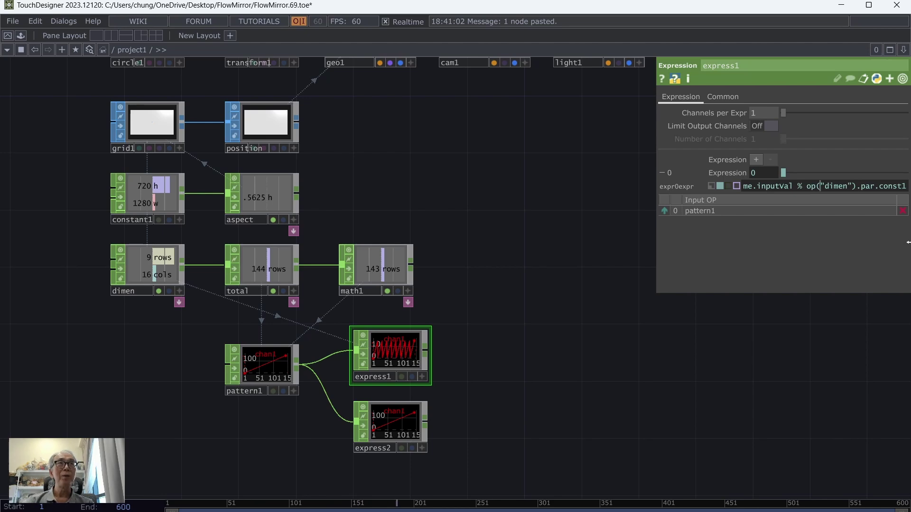
{"action": "key", "text": "Right"}
{"action": "key", "text": "Right"}
{"action": "key", "text": "Right"}
{"action": "key", "text": "Right"}
{"action": "key", "text": "Right"}
{"action": "key", "text": "Right"}
{"action": "key", "text": "Right"}
{"action": "key", "text": "Right"}
{"action": "key", "text": "Right"}
{"action": "key", "text": "Right"}
{"action": "key", "text": "Right"}
{"action": "key", "text": "Right"}
{"action": "key", "text": "Right"}
{"action": "key", "text": "Right"}
{"action": "key", "text": "Right"}
{"action": "key", "text": "Right"}
{"action": "key", "text": "Right"}
{"action": "key", "text": "Right"}
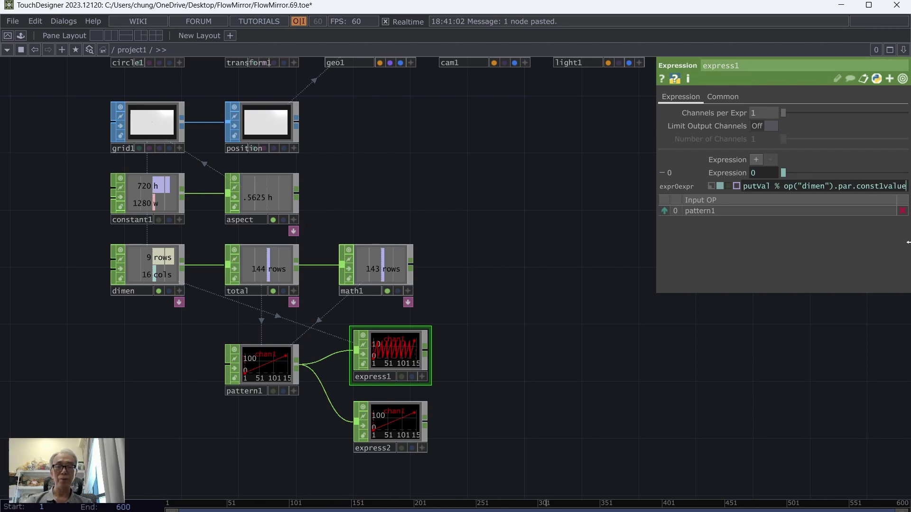
{"action": "type", "text": "/"}
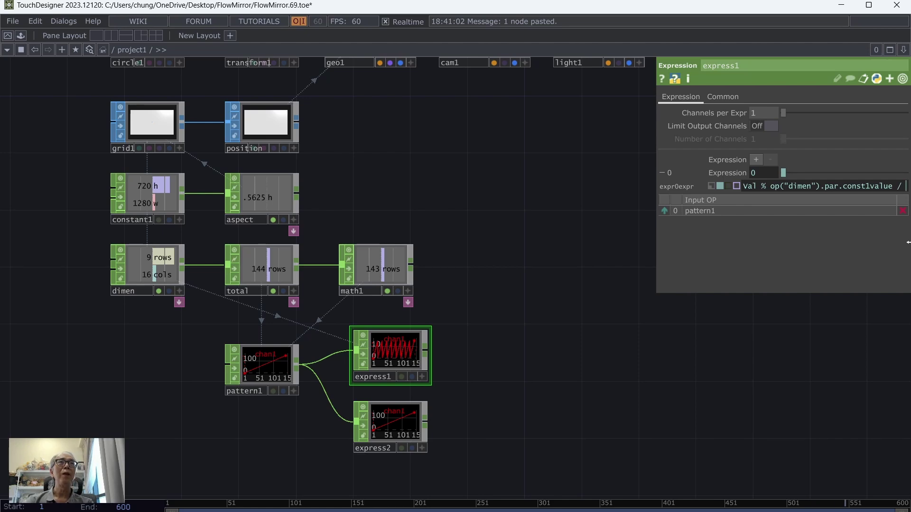
Enclose the modulo part of express1's expression in parentheses, ahead of the division operator.
{"action": "key", "text": "Left"}
{"action": "key", "text": "Left"}
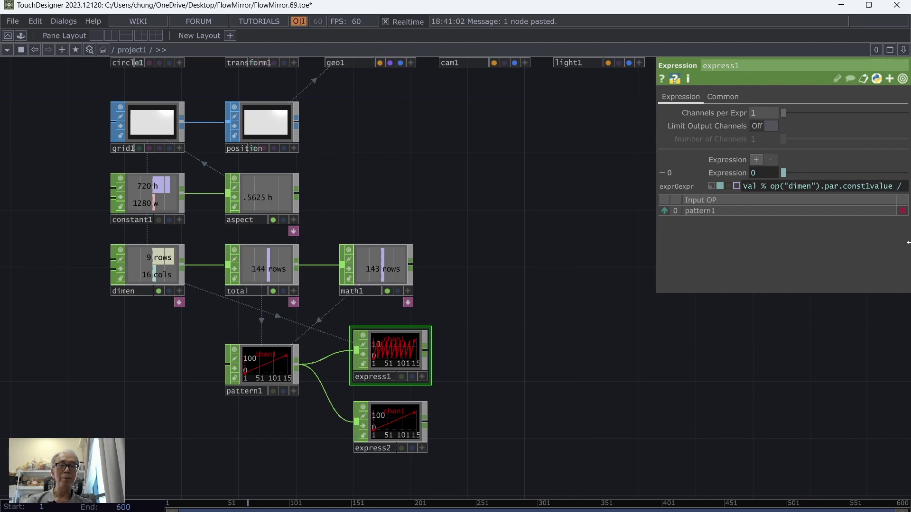
{"action": "type", "text": ")"}
{"action": "key", "text": "Left"}
{"action": "key", "text": "Left"}
{"action": "key", "text": "Left"}
{"action": "key", "text": "Left"}
{"action": "key", "text": "Left"}
{"action": "key", "text": "Left"}
{"action": "key", "text": "Left"}
{"action": "key", "text": "Left"}
{"action": "key", "text": "Left"}
{"action": "key", "text": "Left"}
{"action": "key", "text": "Left"}
{"action": "key", "text": "Left"}
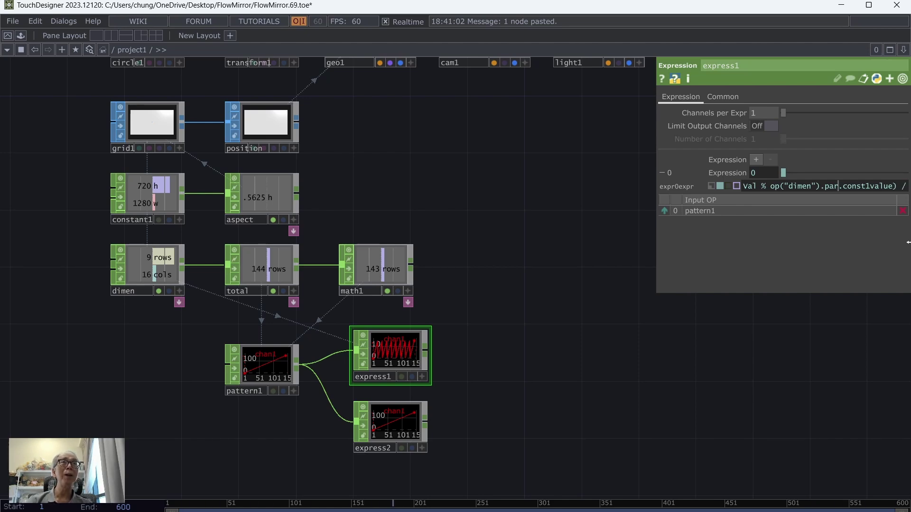
{"action": "key", "text": "Home"}
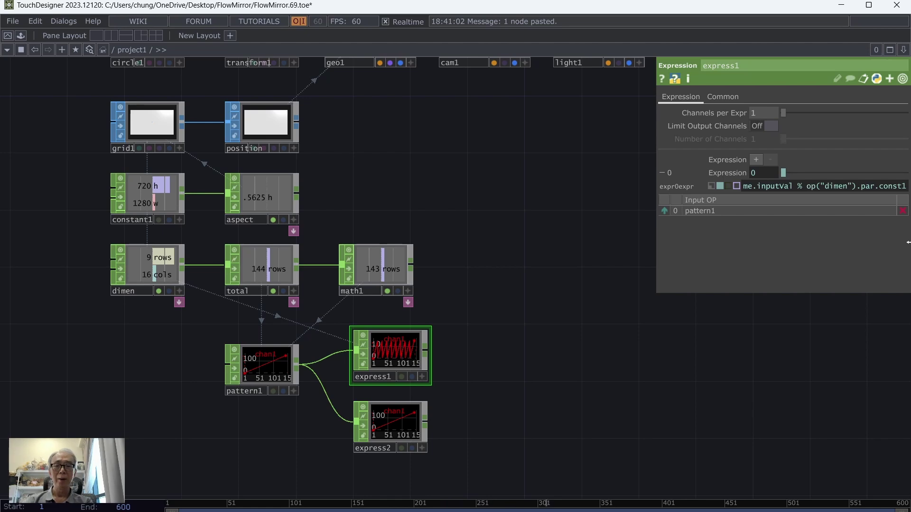
{"action": "type", "text": "("}
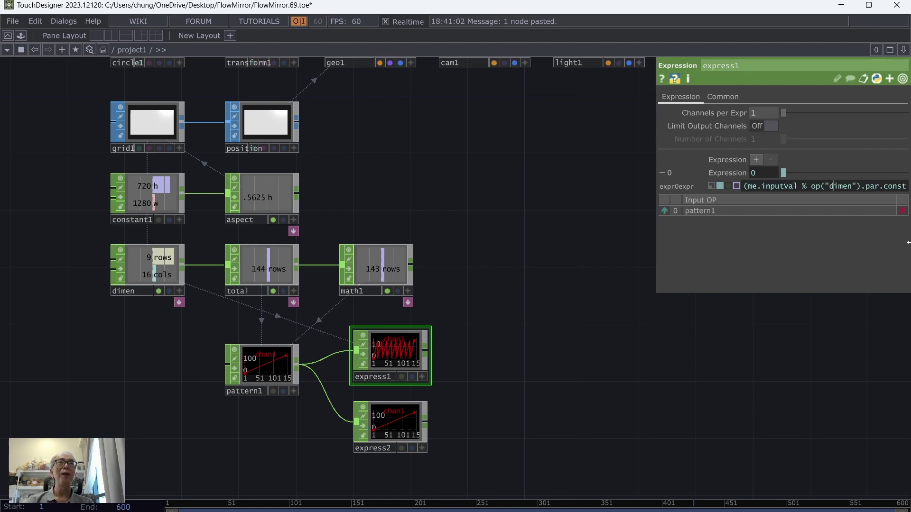
Complete the division in express1's expression with op("dimen").par.const1value as the divisor.
{"action": "type", "text": "1value) / "}
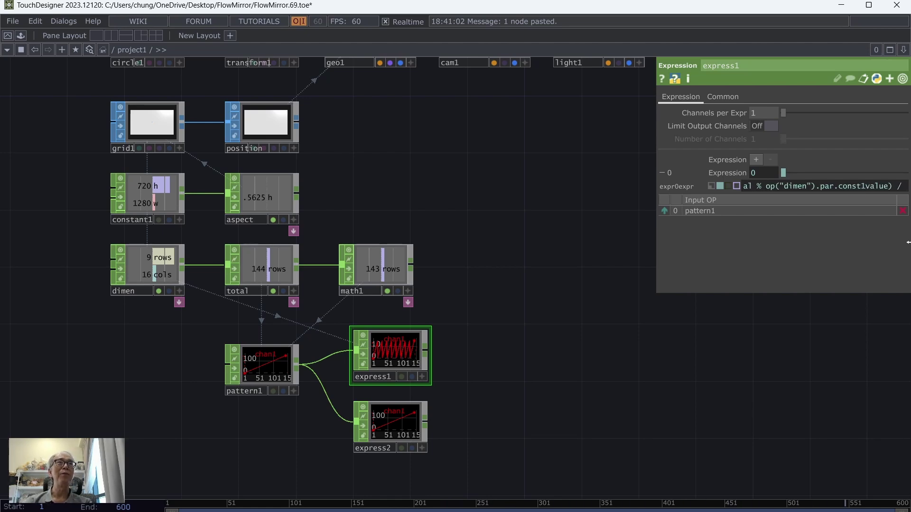
{"action": "type", "text": "op("}
{"action": "type", "text": "\"dimen\""}
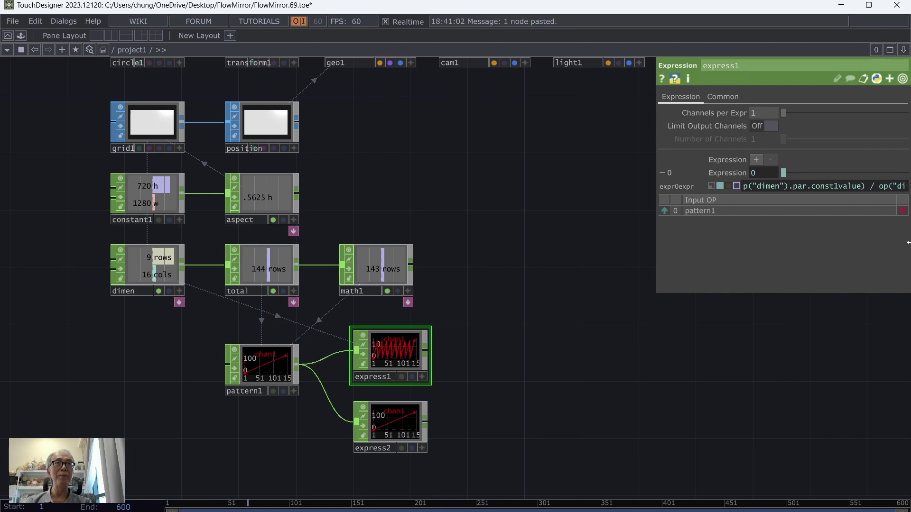
{"action": "type", "text": ").par.cons"}
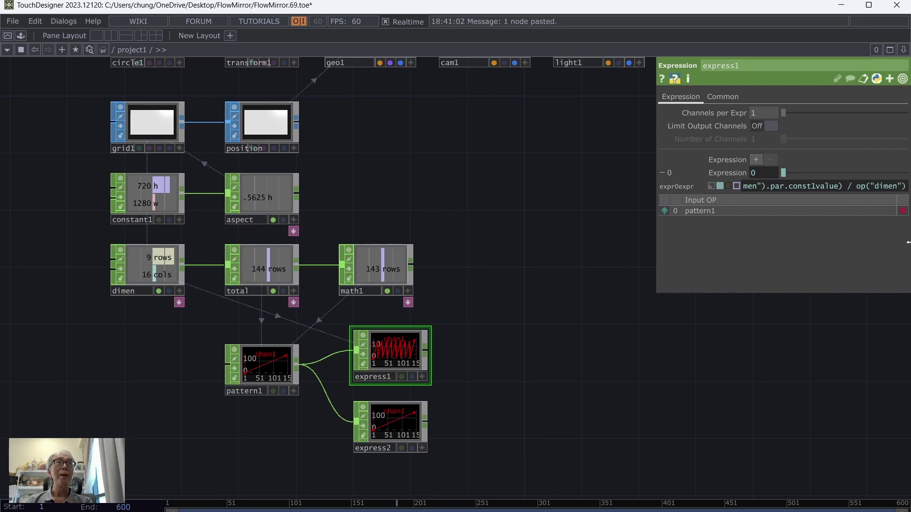
{"action": "type", "text": "t1value"}
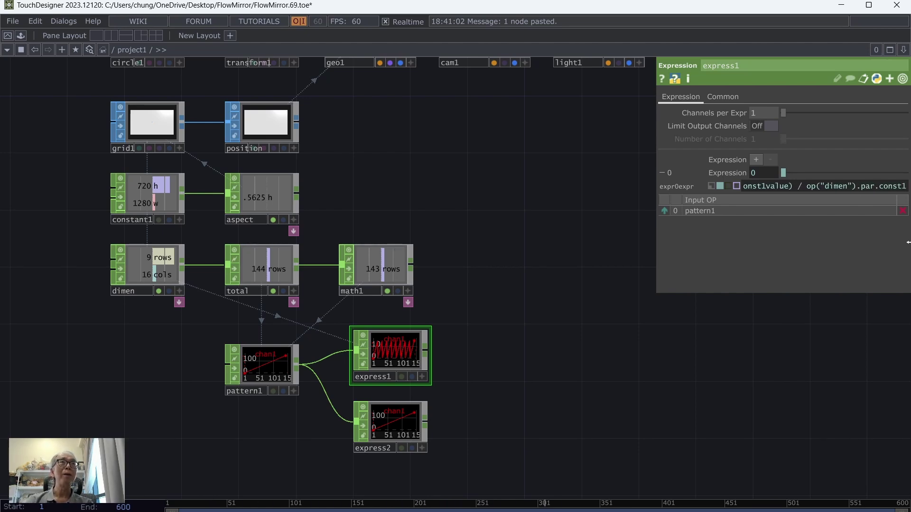
{"action": "key", "text": "Return"}
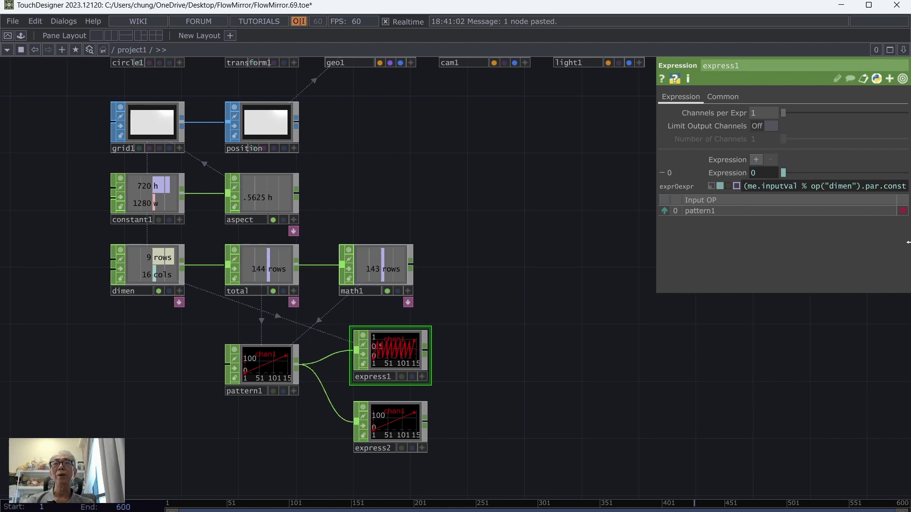
Check the value range of express1 in its info readout and save the project.
{"action": "scroll", "coordinate": [649, 339], "scroll_direction": "up", "scroll_amount": 3}
{"action": "scroll", "coordinate": [648, 339], "scroll_direction": "up", "scroll_amount": 1}
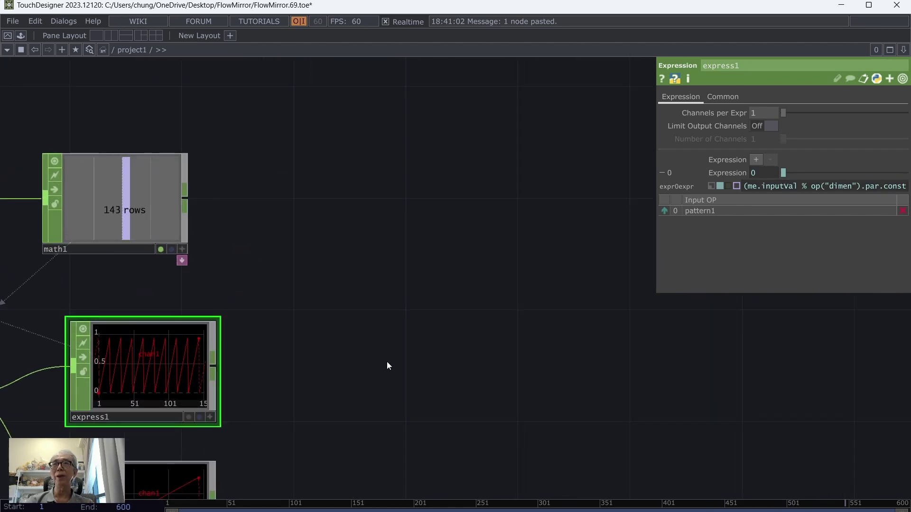
{"action": "left_click_drag", "start_coordinate": [270, 352], "coordinate": [415, 270]}
{"action": "middle_click", "coordinate": [305, 286]}
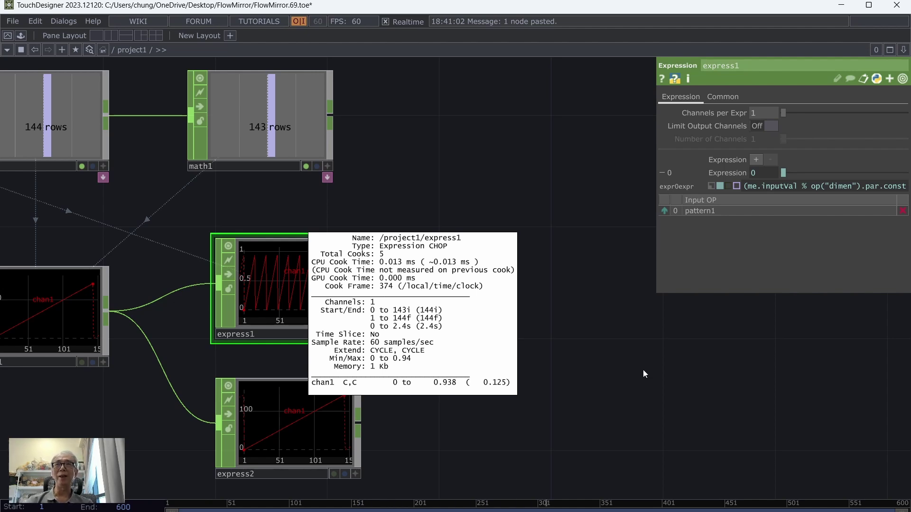
{"action": "scroll", "coordinate": [642, 370], "scroll_direction": "down", "scroll_amount": 2}
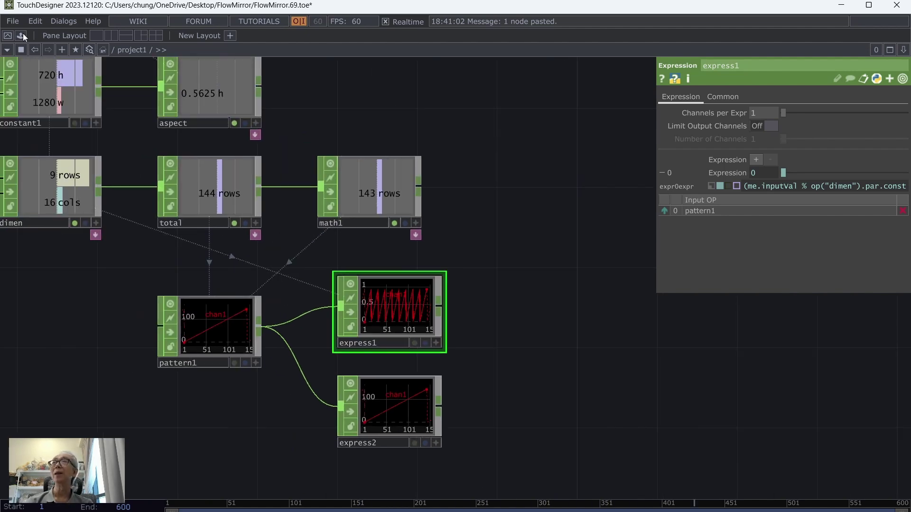
{"action": "left_click", "coordinate": [15, 21]}
{"action": "left_click", "coordinate": [26, 84]}
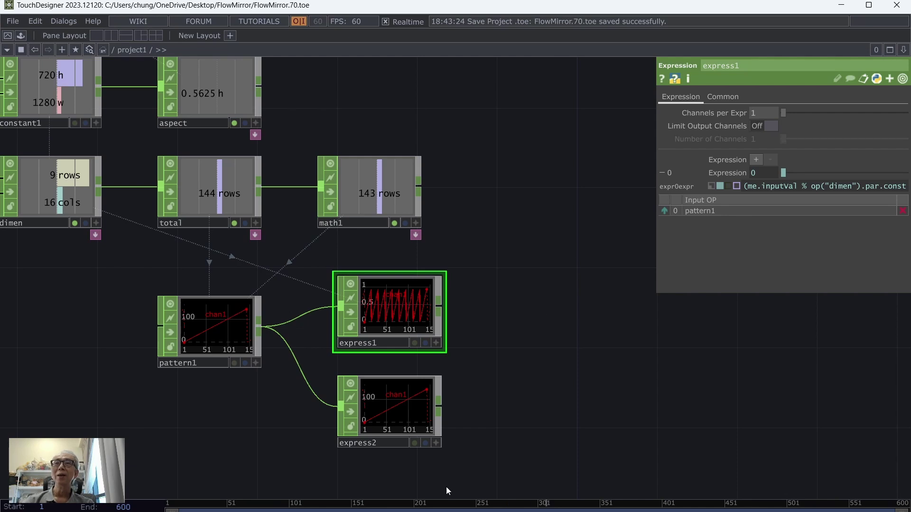
Set the first expression of express2 to me.inputVal / 16.
{"action": "left_click", "coordinate": [391, 406]}
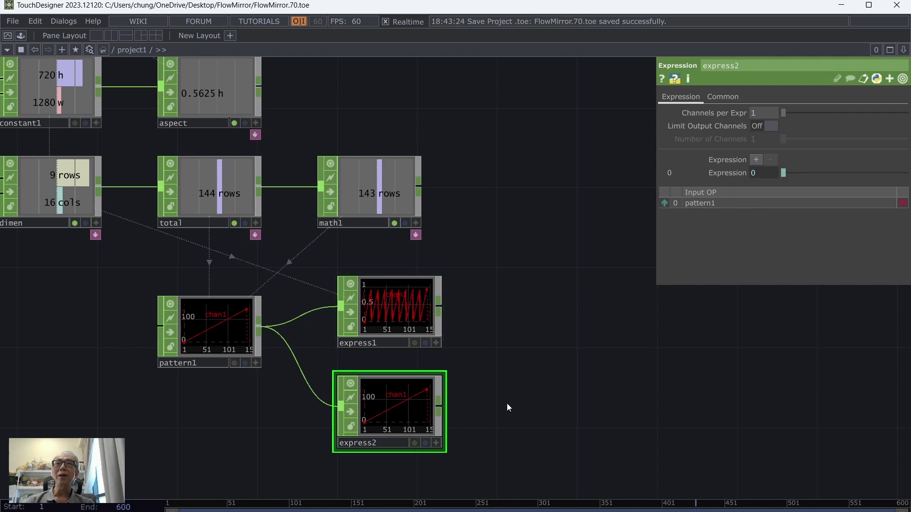
{"action": "scroll", "coordinate": [507, 403], "scroll_direction": "up", "scroll_amount": 2}
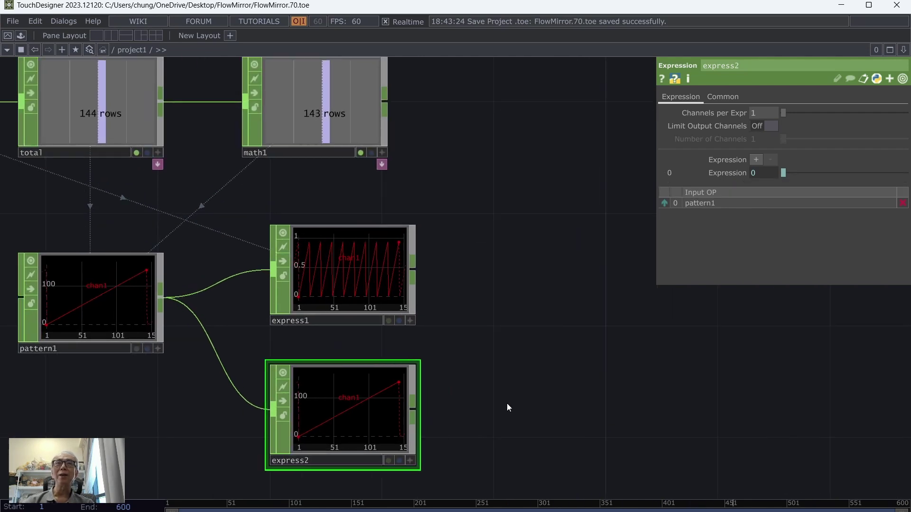
{"action": "left_click", "coordinate": [663, 173]}
{"action": "left_click_drag", "start_coordinate": [566, 306], "coordinate": [609, 241]}
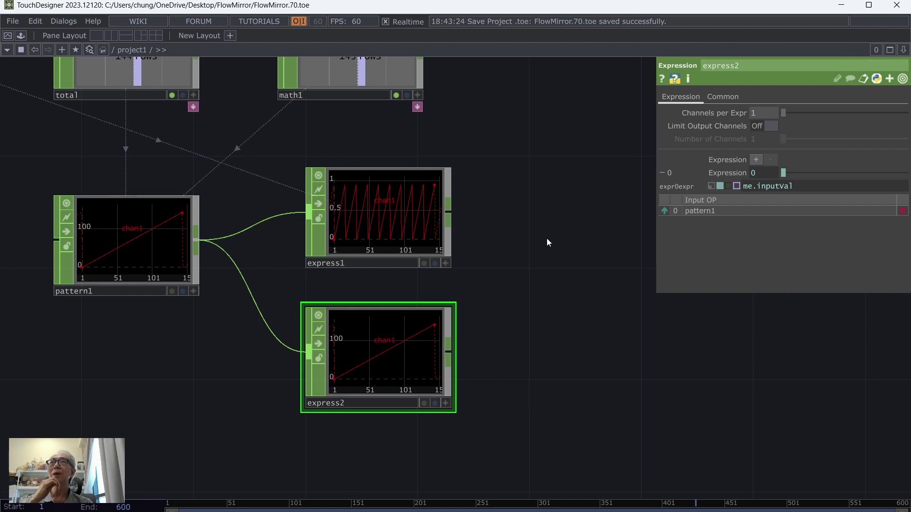
{"action": "left_click_drag", "start_coordinate": [568, 220], "coordinate": [594, 267]}
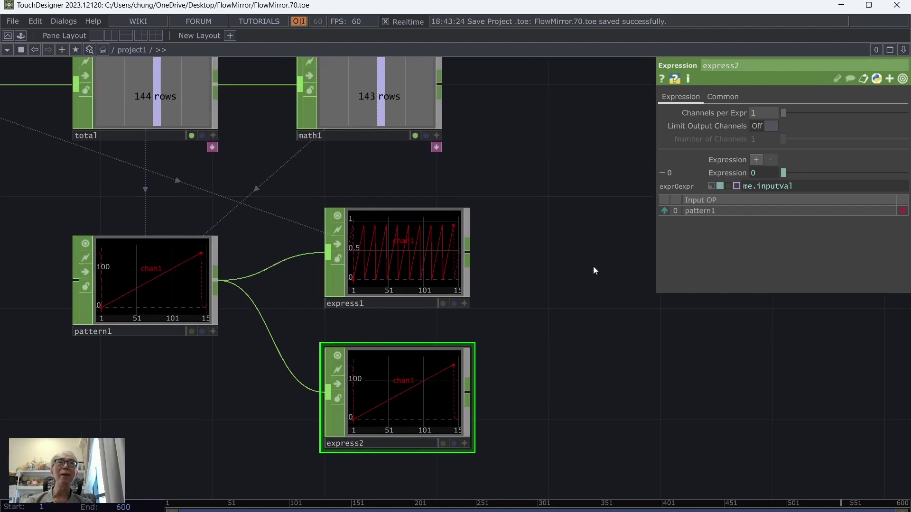
{"action": "left_click", "coordinate": [811, 186]}
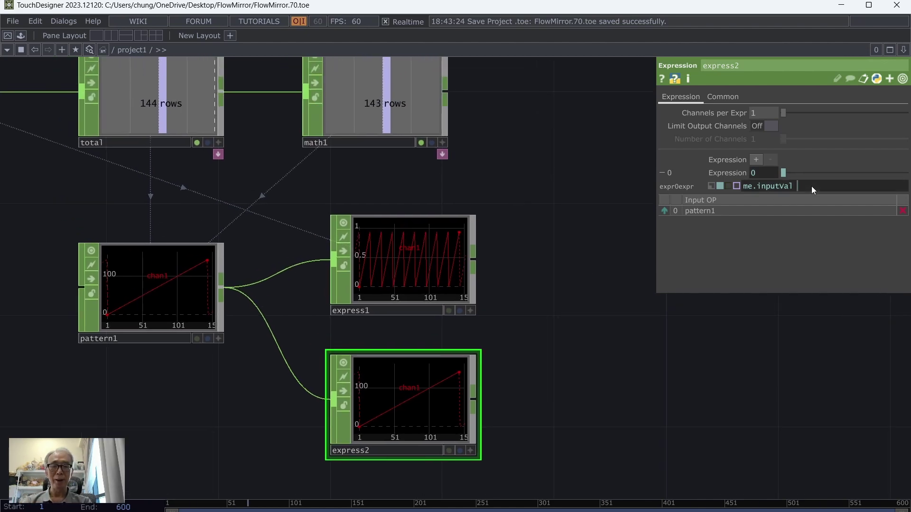
{"action": "type", "text": "/ 1"}
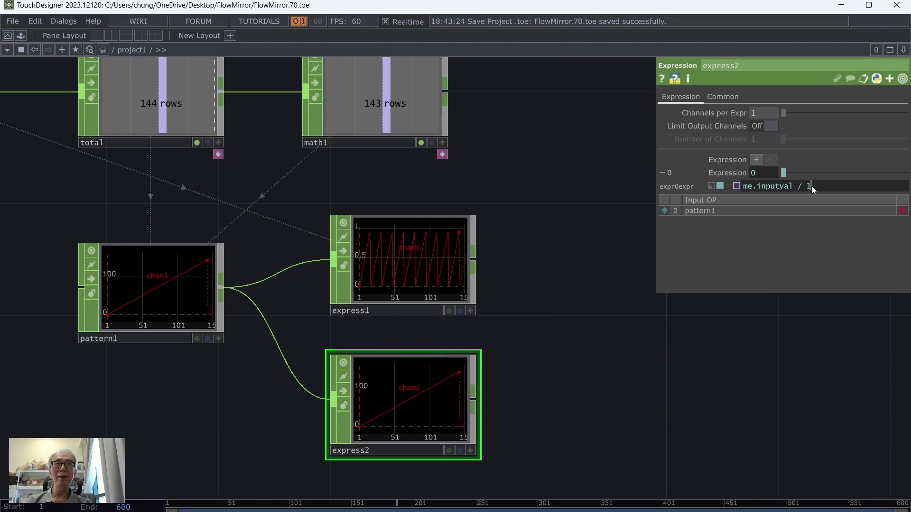
{"action": "type", "text": "6"}
{"action": "key", "text": "Return"}
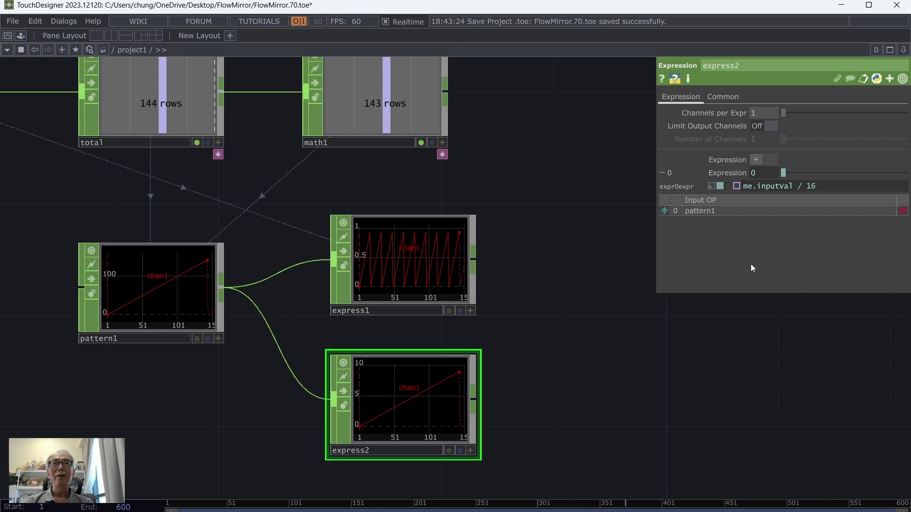
Wrap express2's division in an integer conversion so the expression reads int(me.inputVal / 16).
{"action": "left_click", "coordinate": [827, 187]}
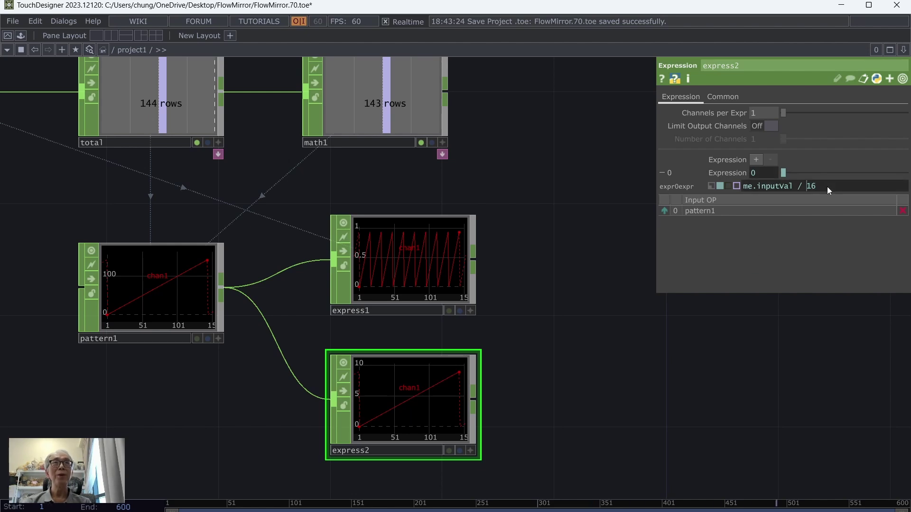
{"action": "key", "text": "Left"}
{"action": "key", "text": "Left"}
{"action": "key", "text": "Left"}
{"action": "key", "text": "Left"}
{"action": "key", "text": "Left"}
{"action": "key", "text": "Left"}
{"action": "key", "text": "Left"}
{"action": "key", "text": "Left"}
{"action": "key", "text": "Left"}
{"action": "key", "text": "Left"}
{"action": "key", "text": "Left"}
{"action": "key", "text": "Left"}
{"action": "key", "text": "Left"}
{"action": "key", "text": "Left"}
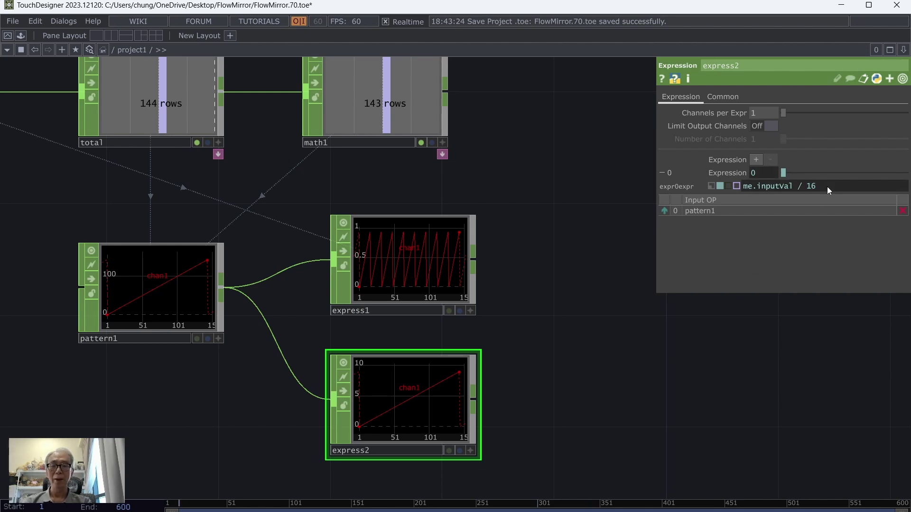
{"action": "type", "text": "int("}
{"action": "key", "text": "Right"}
{"action": "key", "text": "Right"}
{"action": "key", "text": "Right"}
{"action": "key", "text": "Right"}
{"action": "key", "text": "Right"}
{"action": "key", "text": "Right"}
{"action": "key", "text": "Right"}
{"action": "key", "text": "Right"}
{"action": "key", "text": "Right"}
{"action": "key", "text": "Right"}
{"action": "key", "text": "Right"}
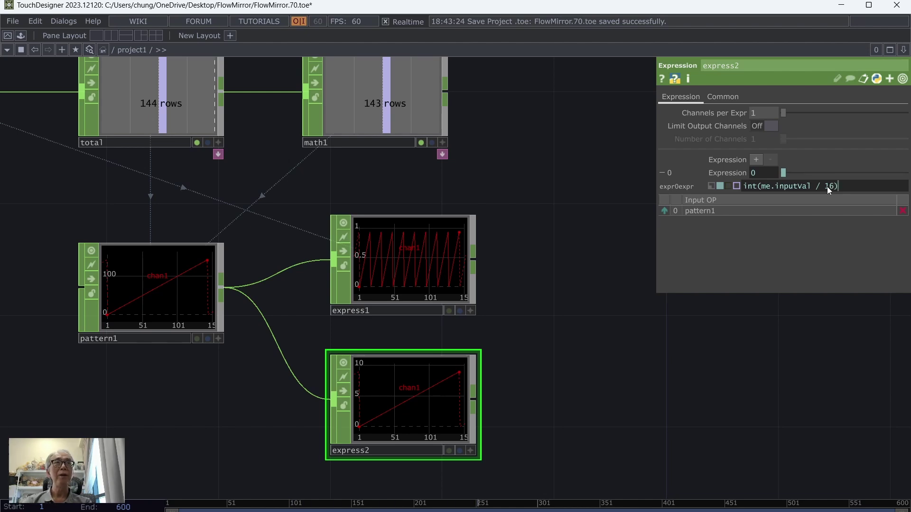
{"action": "type", "text": ")"}
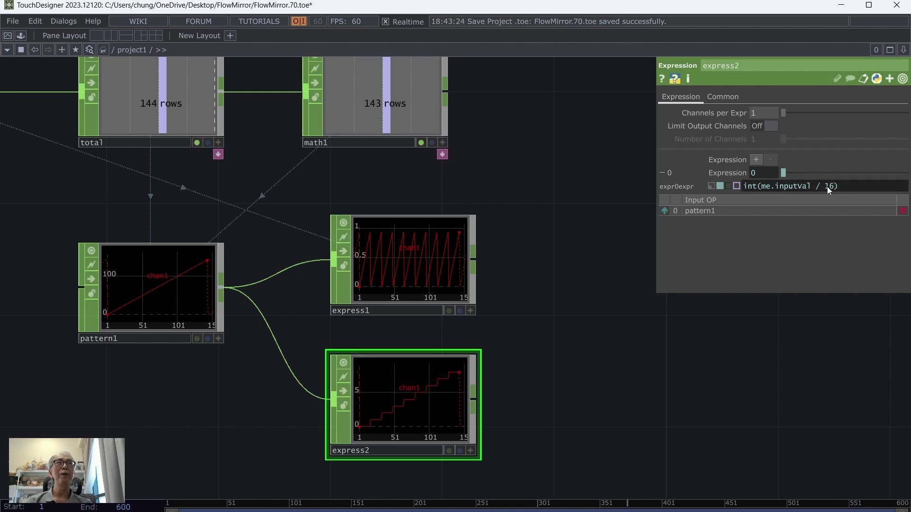
{"action": "key", "text": "Return"}
Check the value range of express2 in its info readout and save the project.
{"action": "middle_click", "coordinate": [394, 401]}
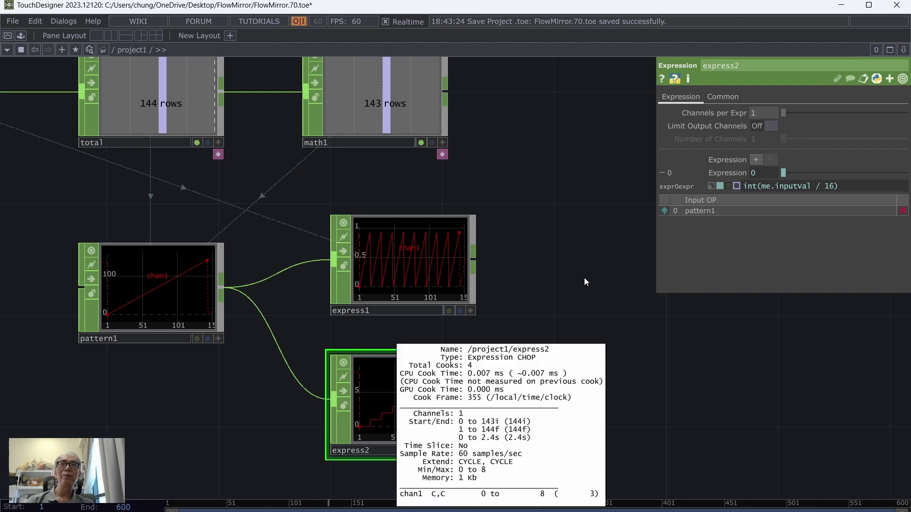
{"action": "scroll", "coordinate": [579, 283], "scroll_direction": "down", "scroll_amount": 3}
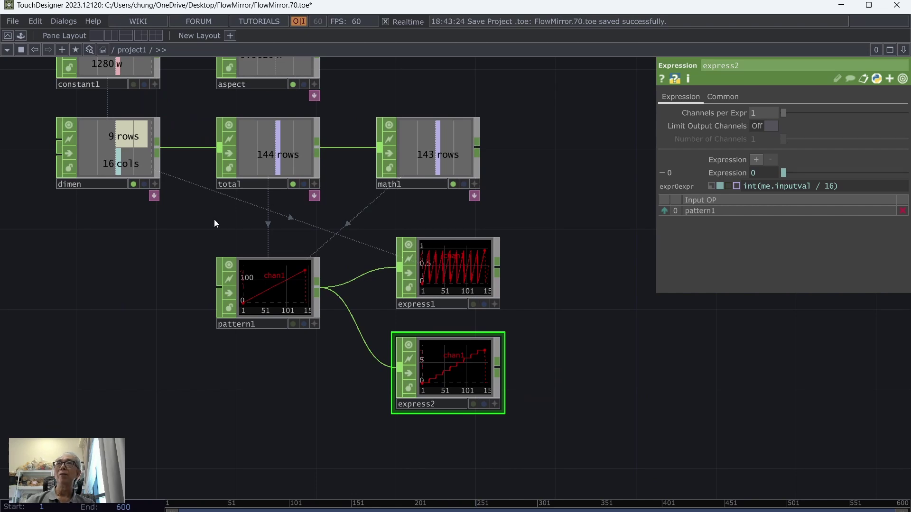
{"action": "left_click", "coordinate": [12, 21]}
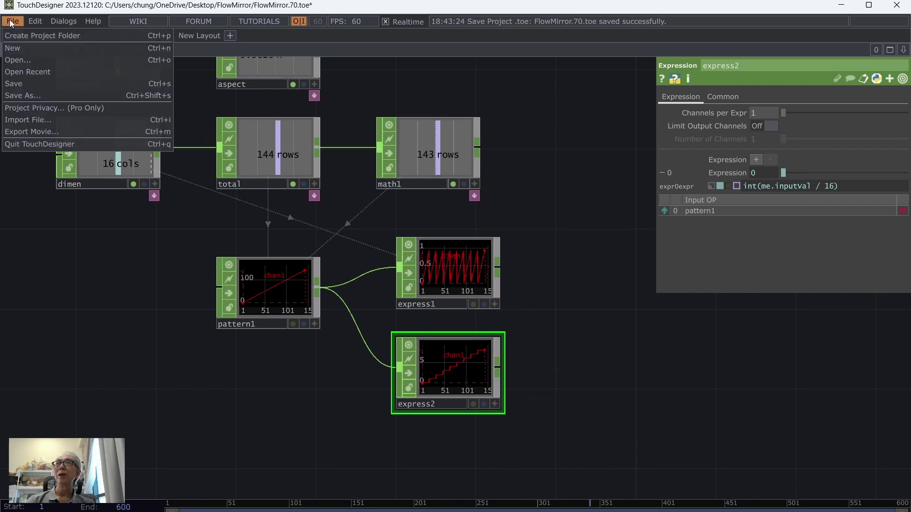
{"action": "left_click", "coordinate": [27, 87]}
Replace the 16 in express2's expression with op("dimen").par.const1value.
{"action": "scroll", "coordinate": [610, 409], "scroll_direction": "up", "scroll_amount": 5}
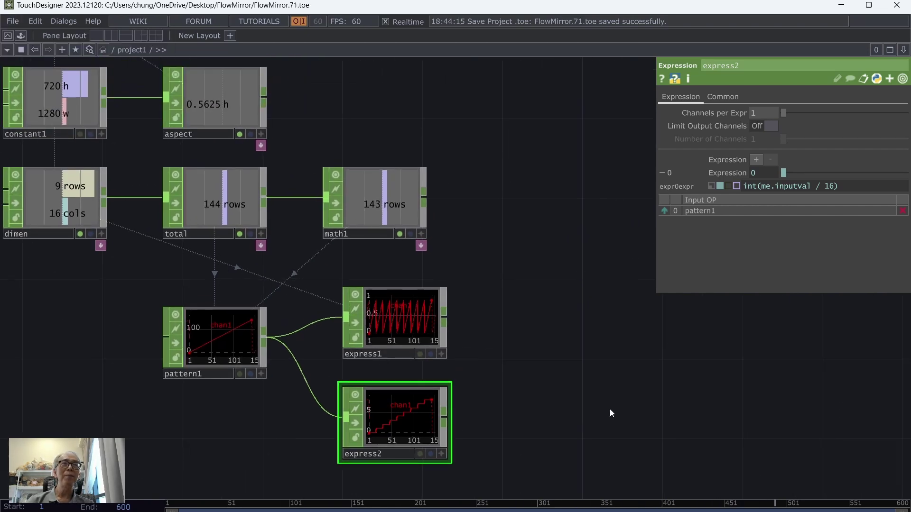
{"action": "left_click_drag", "start_coordinate": [618, 346], "coordinate": [770, 311]}
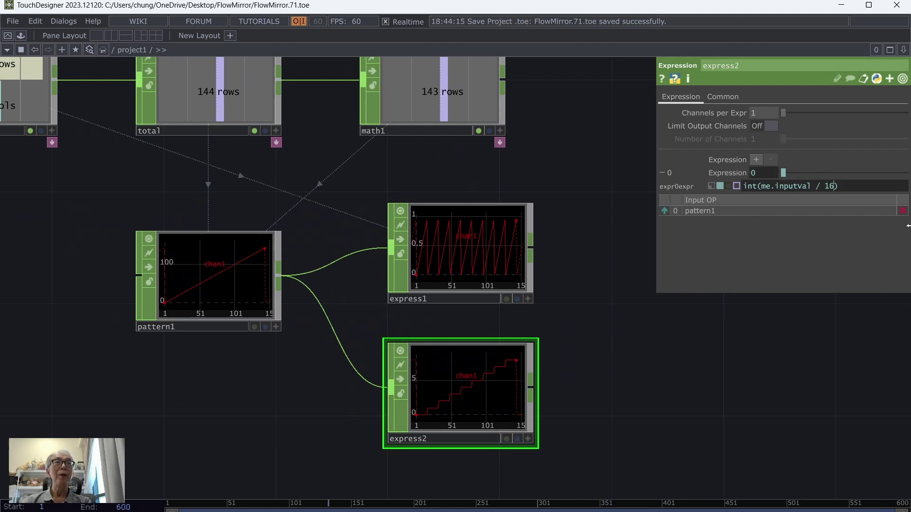
{"action": "type", "text": "op(\"di"}
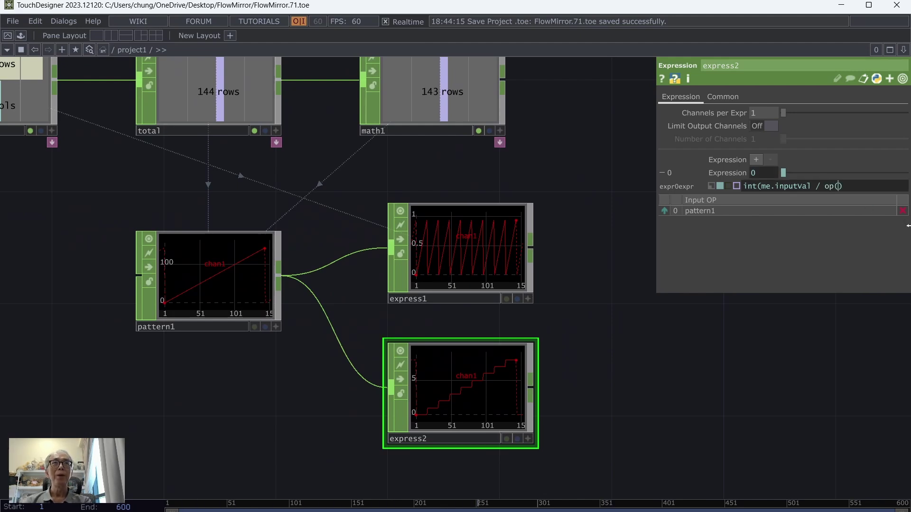
{"action": "type", "text": "men"}
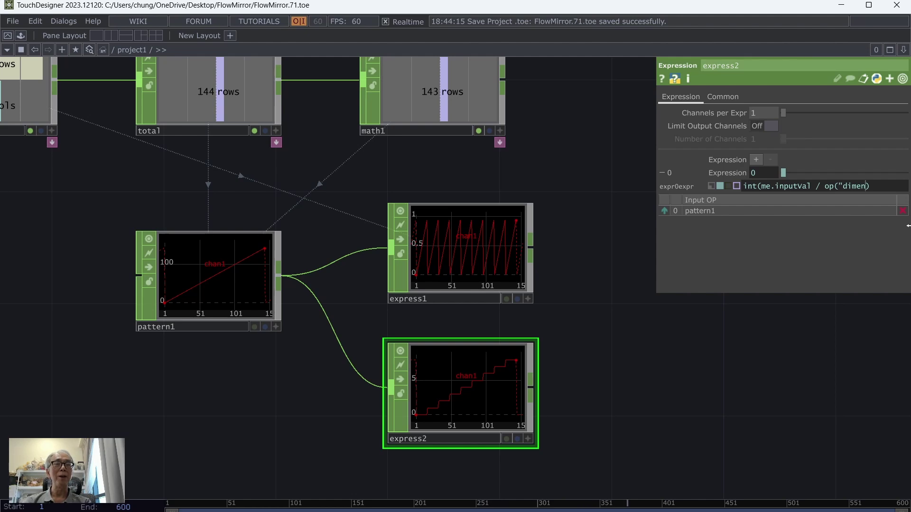
{"action": "type", "text": "\").par"}
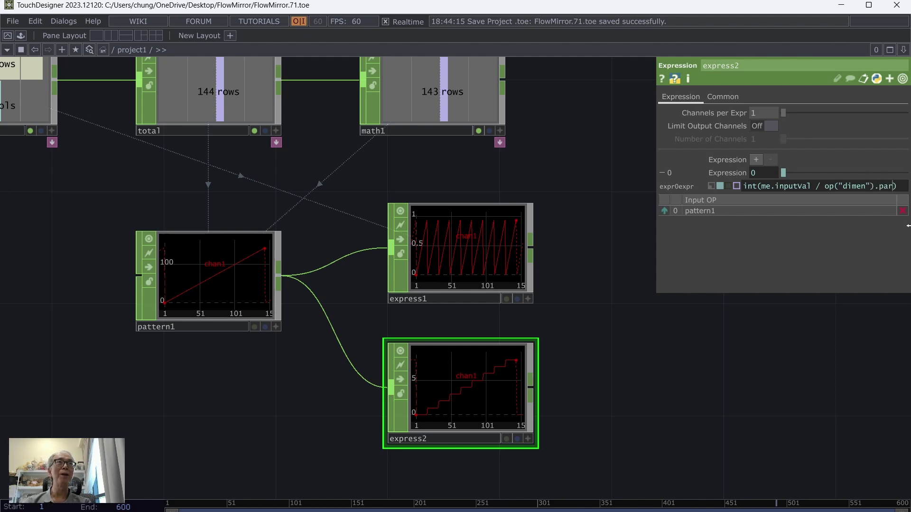
{"action": "type", "text": ".const1va"}
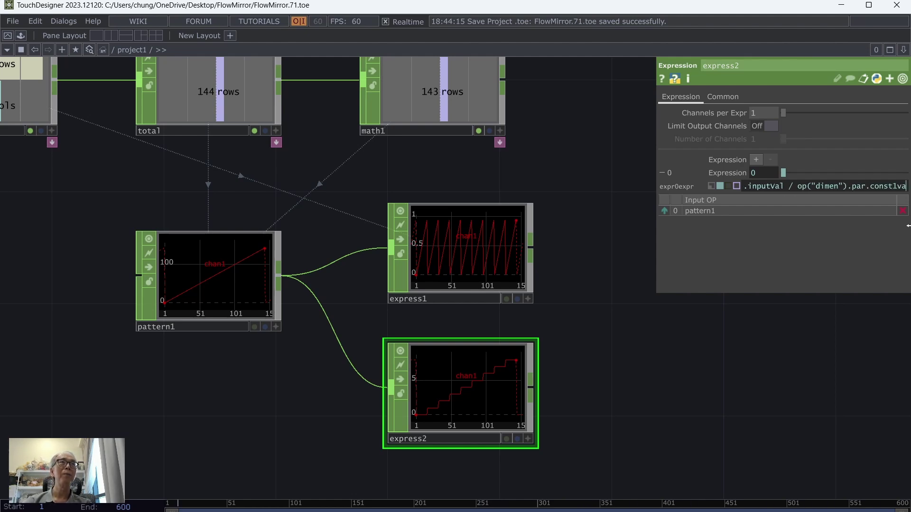
{"action": "type", "text": "lue"}
{"action": "key", "text": "Return"}
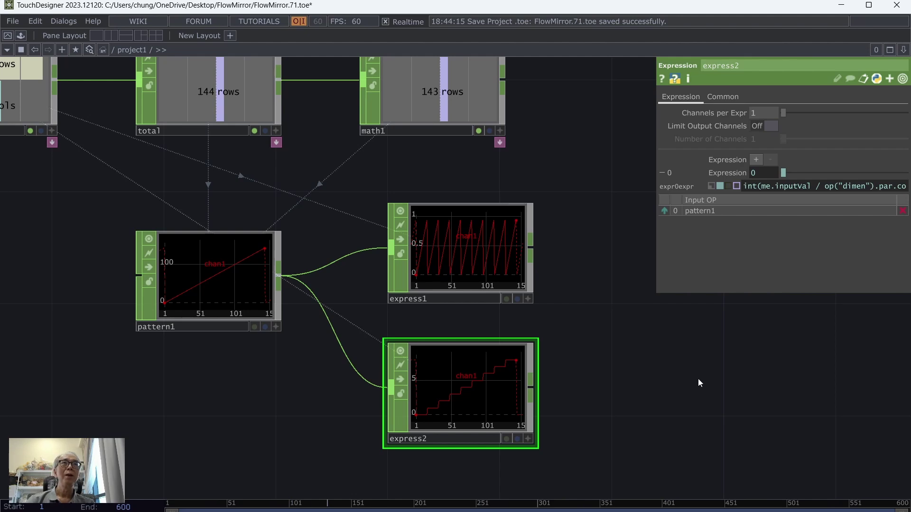
Save the project and recheck the sample count and value range of express2.
{"action": "left_click", "coordinate": [10, 22]}
{"action": "left_click", "coordinate": [46, 85]}
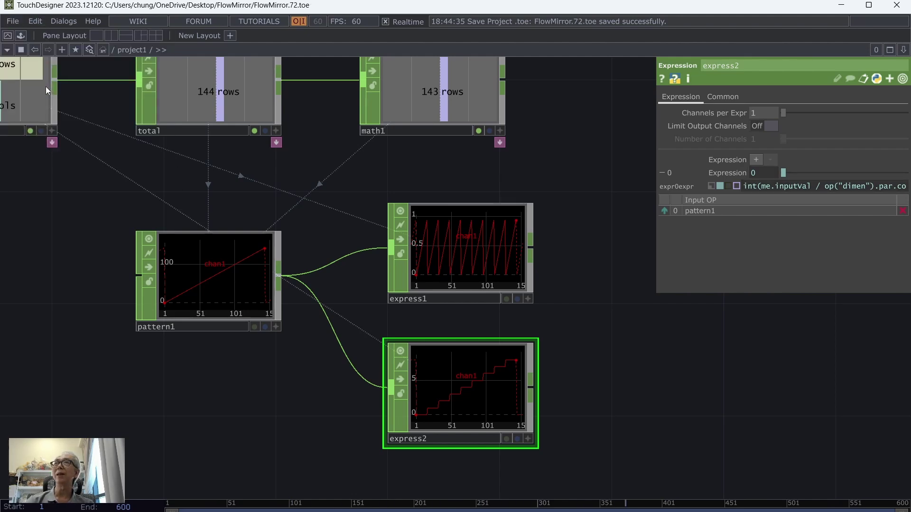
{"action": "middle_click", "coordinate": [483, 392]}
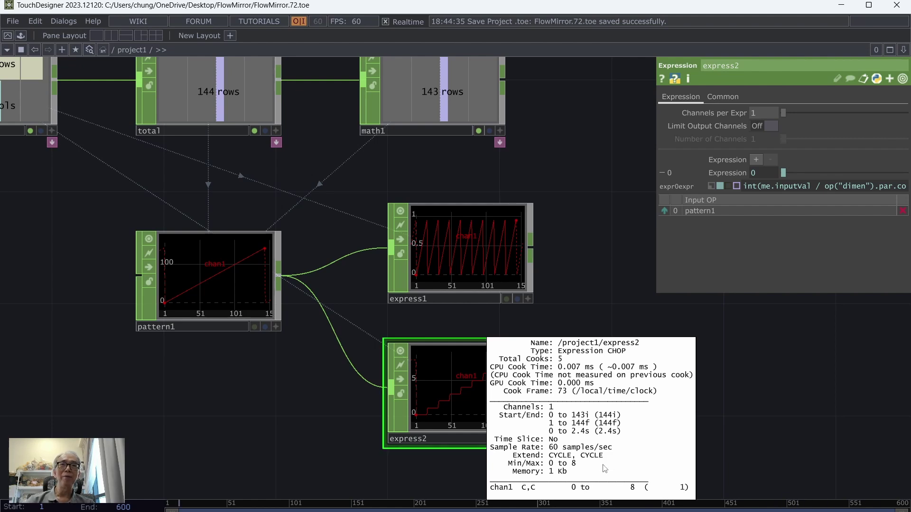
{"action": "left_click", "coordinate": [587, 294]}
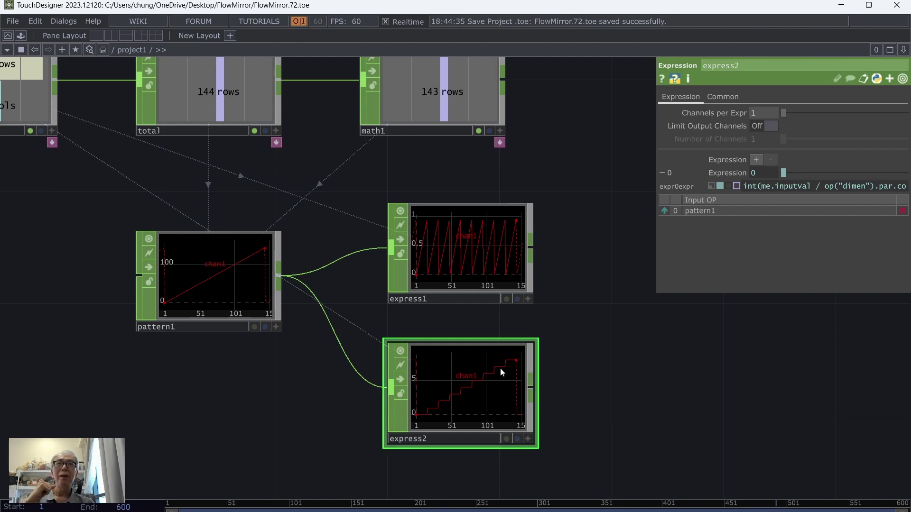
Open the first expression of express2 for editing.
{"action": "scroll", "coordinate": [616, 395], "scroll_direction": "down", "scroll_amount": 3}
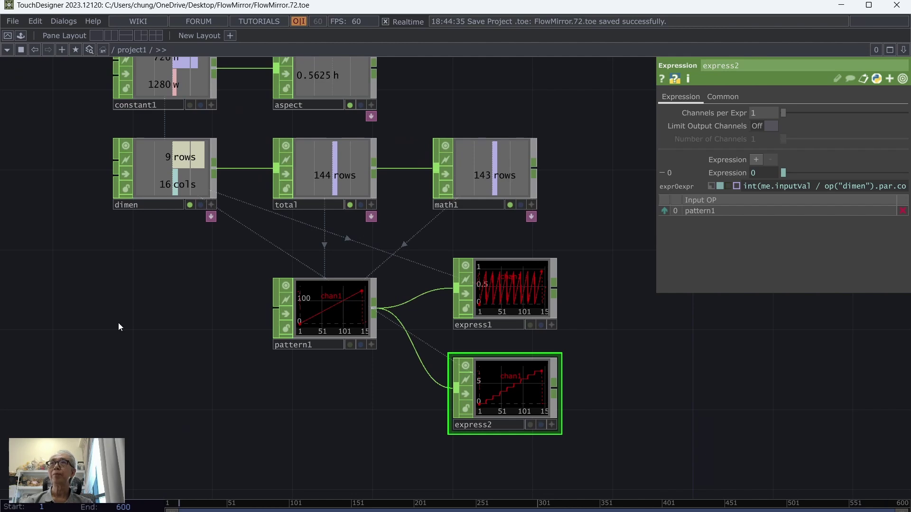
{"action": "left_click_drag", "start_coordinate": [89, 310], "coordinate": [13, 281]}
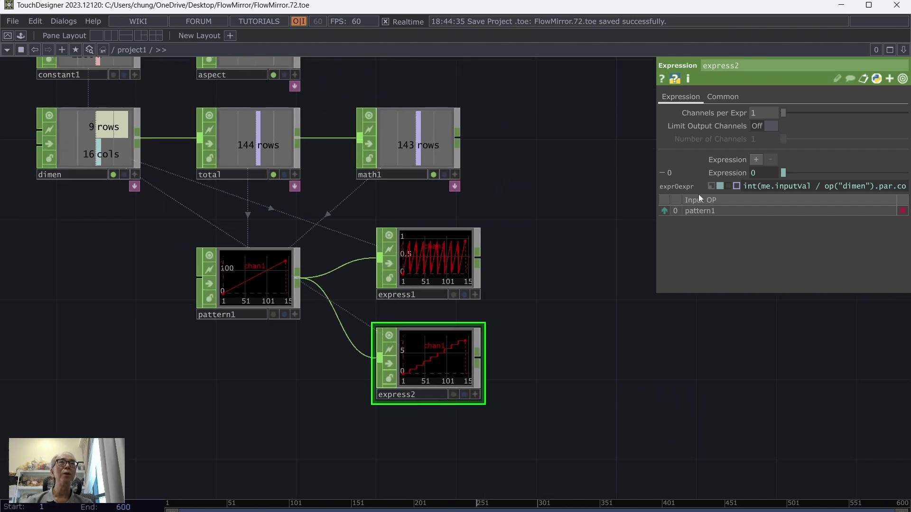
{"action": "left_click", "coordinate": [778, 186]}
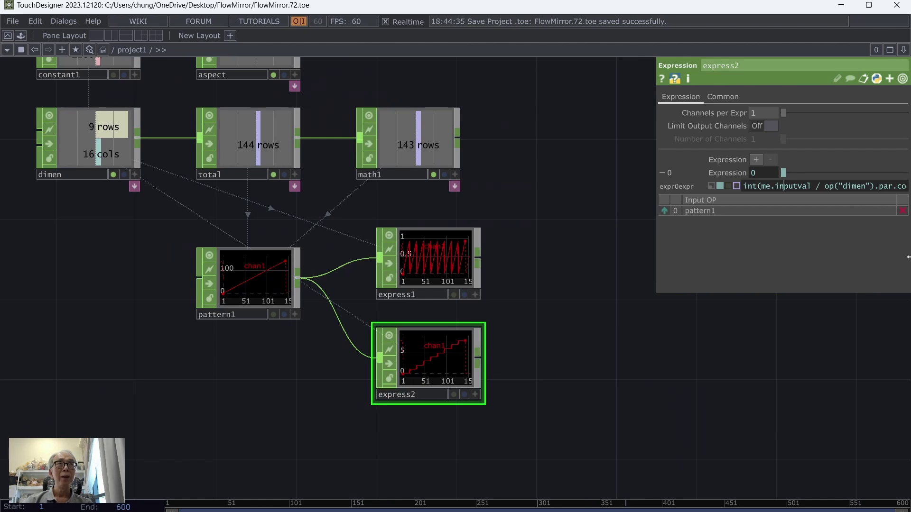
Wrap express2's int() expression in an outer pair of parentheses and divide it by op("dimen").par.const0value.
{"action": "key", "text": "Right"}
{"action": "key", "text": "Right"}
{"action": "key", "text": "Right"}
{"action": "key", "text": "Right"}
{"action": "key", "text": "Right"}
{"action": "key", "text": "Right"}
{"action": "key", "text": "Right"}
{"action": "key", "text": "Right"}
{"action": "key", "text": "Right"}
{"action": "key", "text": "Right"}
{"action": "key", "text": "Right"}
{"action": "key", "text": "Right"}
{"action": "key", "text": "Right"}
{"action": "key", "text": "Right"}
{"action": "key", "text": "Right"}
{"action": "key", "text": "Right"}
{"action": "key", "text": "Right"}
{"action": "key", "text": "Right"}
{"action": "key", "text": "Right"}
{"action": "key", "text": "Right"}
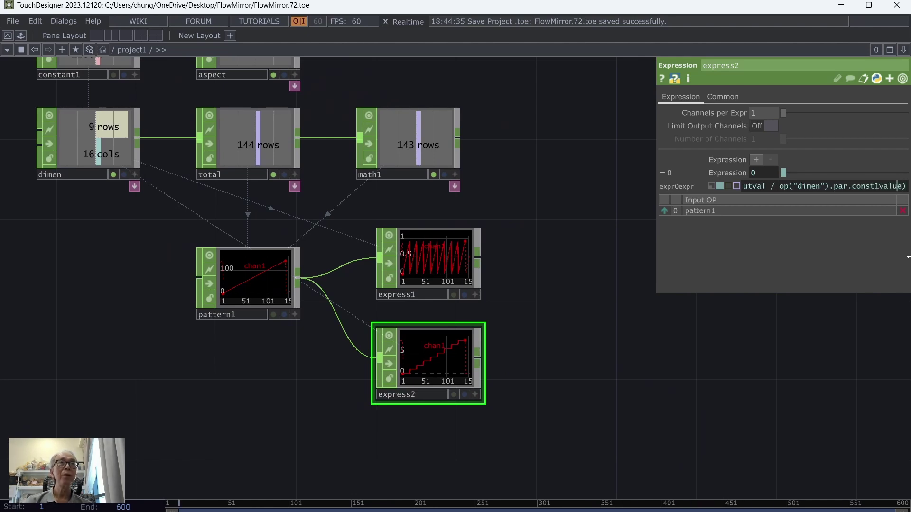
{"action": "key", "text": "Left"}
{"action": "key", "text": "Left"}
{"action": "key", "text": "Left"}
{"action": "key", "text": "Left"}
{"action": "key", "text": "Left"}
{"action": "key", "text": "Left"}
{"action": "key", "text": "Left"}
{"action": "key", "text": "Left"}
{"action": "key", "text": "Left"}
{"action": "key", "text": "Left"}
{"action": "key", "text": "Left"}
{"action": "key", "text": "Left"}
{"action": "key", "text": "Left"}
{"action": "key", "text": "Left"}
{"action": "key", "text": "Left"}
{"action": "key", "text": "Left"}
{"action": "key", "text": "Left"}
{"action": "key", "text": "Left"}
{"action": "key", "text": "Left"}
{"action": "key", "text": "Left"}
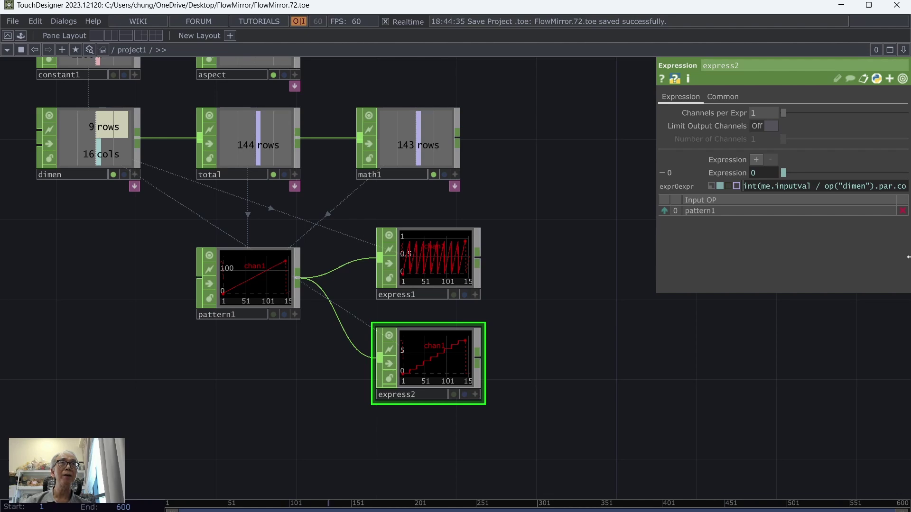
{"action": "type", "text": "("}
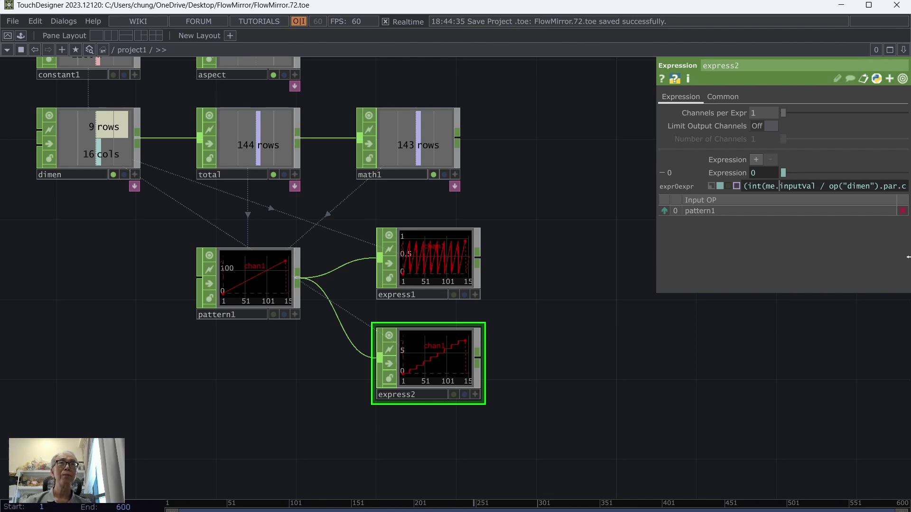
{"action": "key", "text": "Right"}
{"action": "key", "text": "Right"}
{"action": "key", "text": "Right"}
{"action": "key", "text": "Right"}
{"action": "key", "text": "Right"}
{"action": "key", "text": "Right"}
{"action": "key", "text": "Right"}
{"action": "key", "text": "Right"}
{"action": "key", "text": "Right"}
{"action": "key", "text": "Right"}
{"action": "key", "text": "Right"}
{"action": "key", "text": "Right"}
{"action": "key", "text": "Right"}
{"action": "key", "text": "Right"}
{"action": "key", "text": "Right"}
{"action": "key", "text": "Right"}
{"action": "key", "text": "Right"}
{"action": "key", "text": "Right"}
{"action": "key", "text": "Right"}
{"action": "key", "text": "Right"}
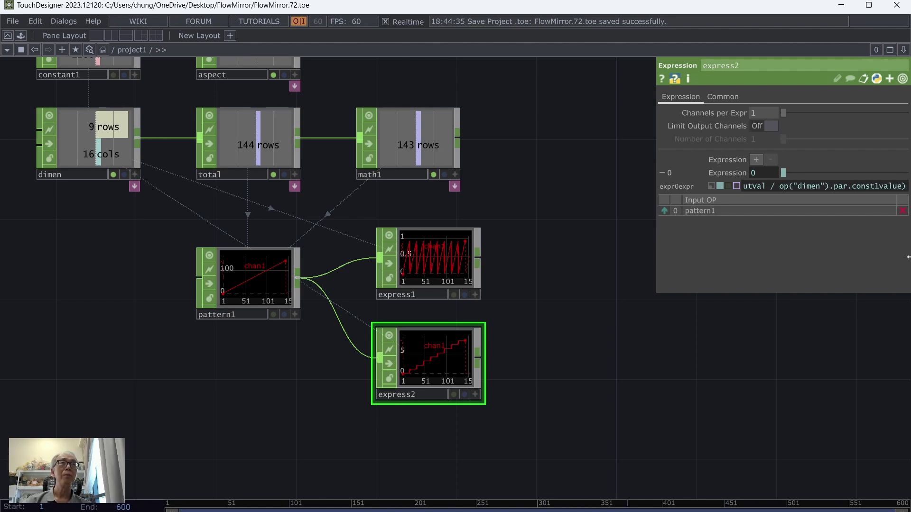
{"action": "type", "text": ") /"}
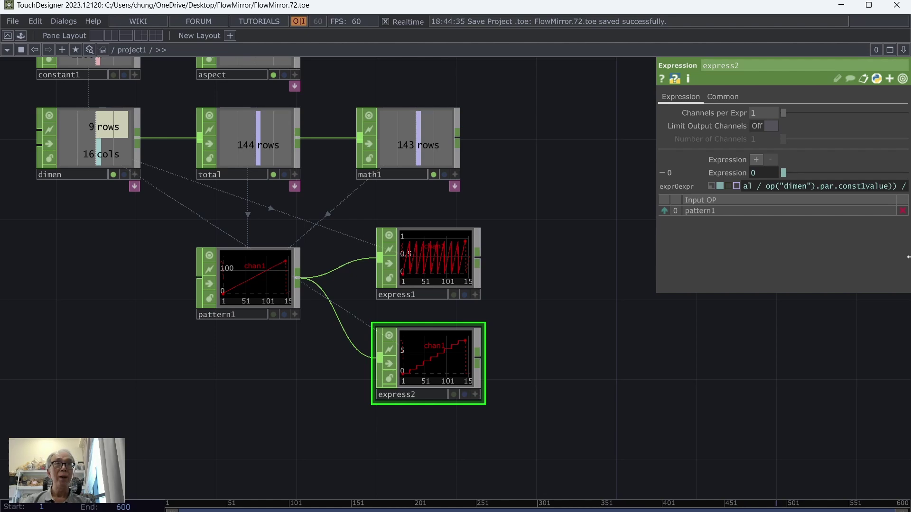
{"action": "type", "text": " op(\""}
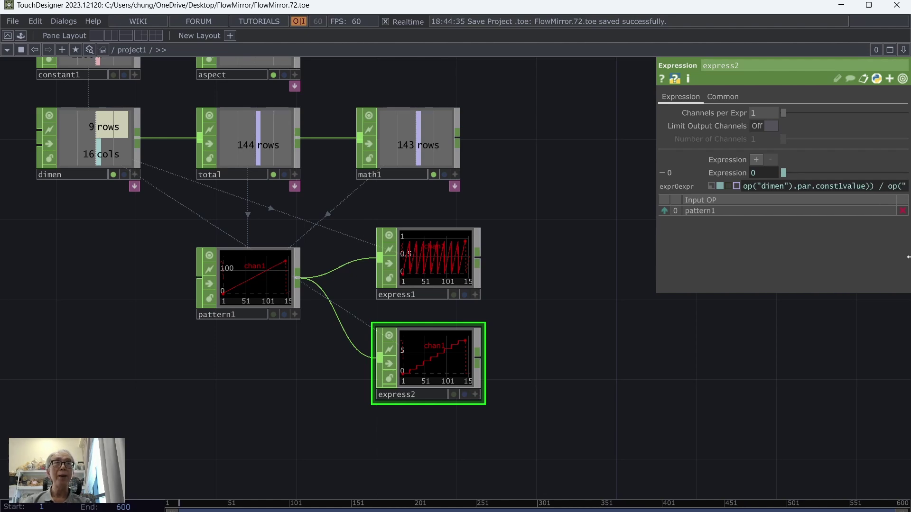
{"action": "type", "text": "di"}
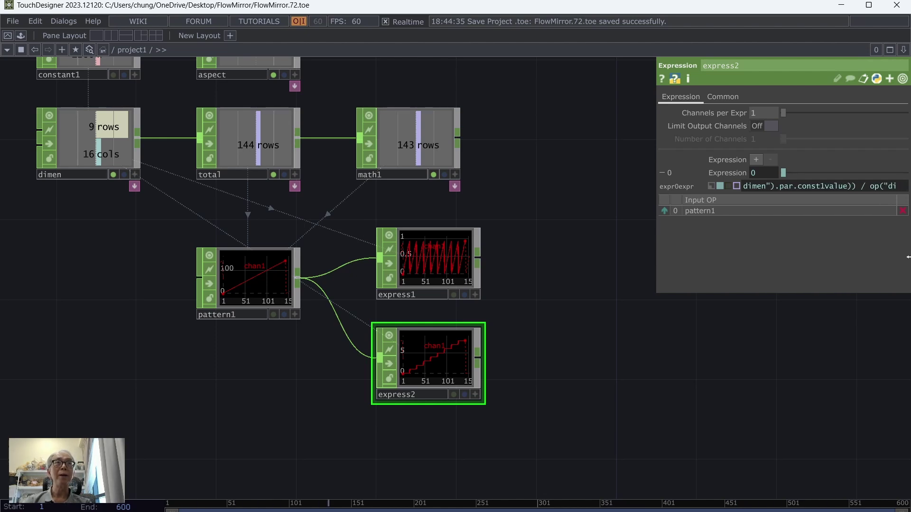
{"action": "type", "text": "emmen\")"}
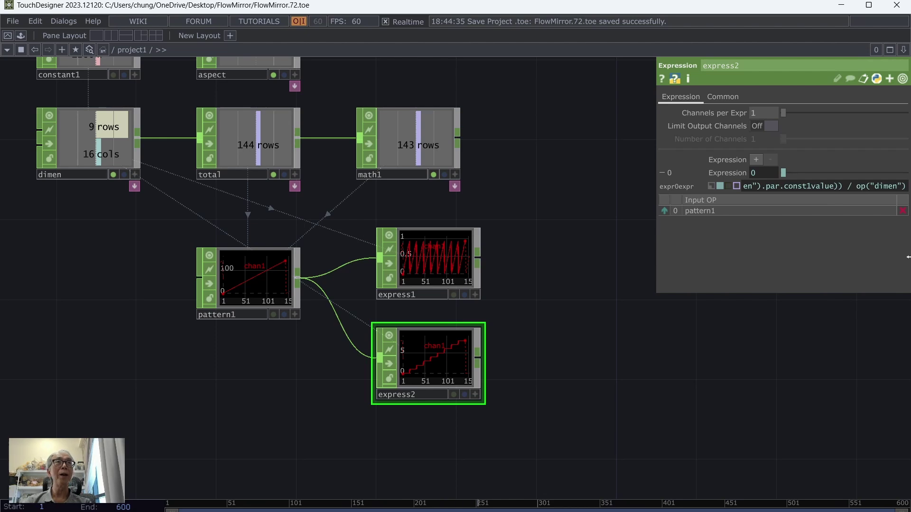
{"action": "type", "text": ".par.co"}
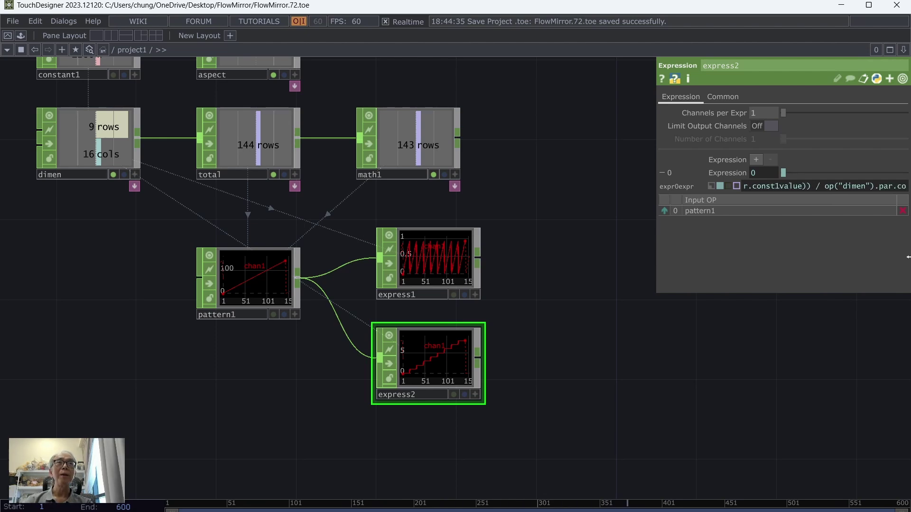
{"action": "type", "text": "nst0value"}
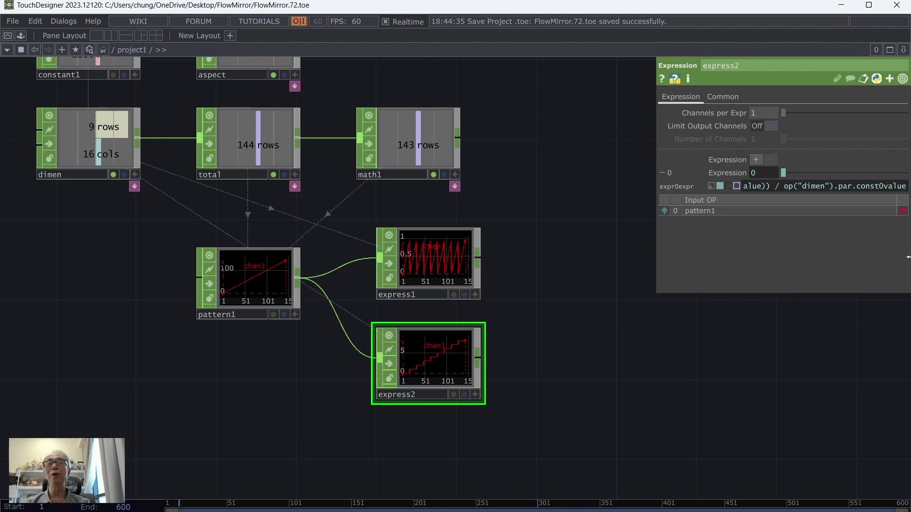
{"action": "key", "text": "Return"}
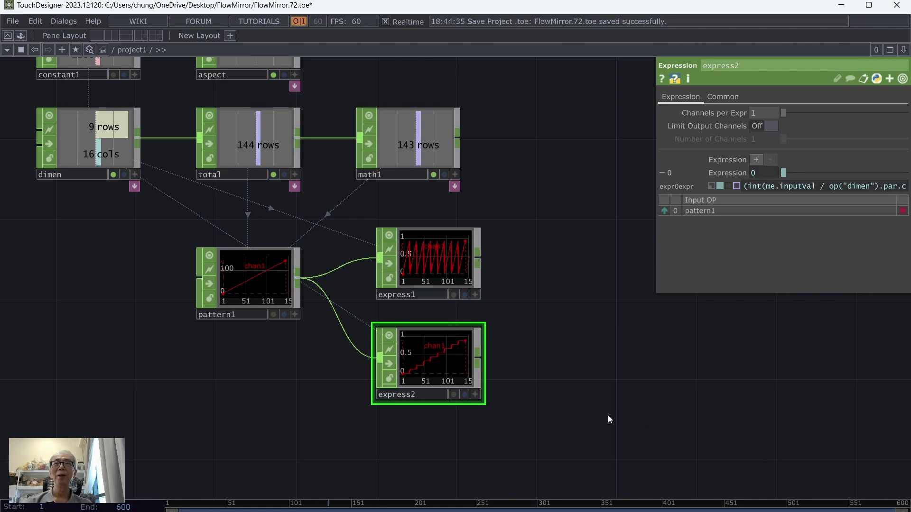
{"action": "middle_click", "coordinate": [409, 357]}
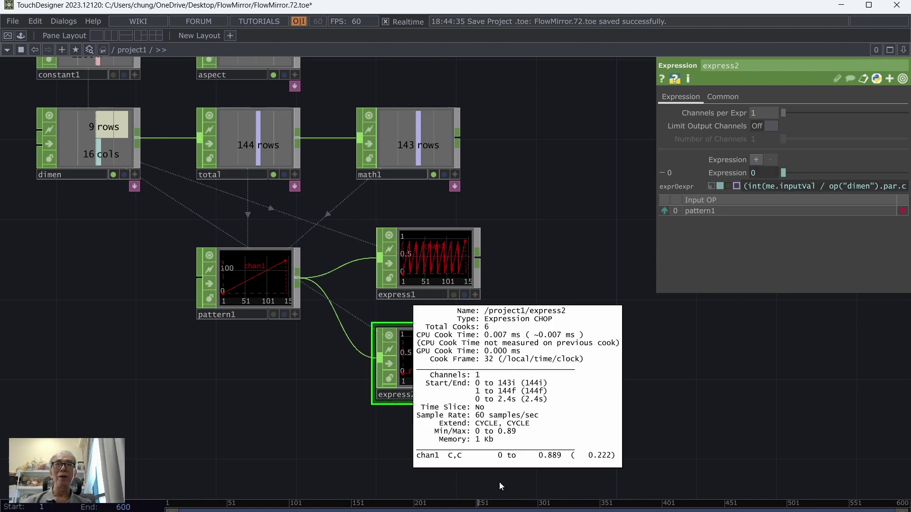
Add a Merge CHOP beside the two Expression CHOPs and connect express1 and express2 into it, in that order.
{"action": "middle_click_drag", "start_coordinate": [553, 460], "coordinate": [435, 299]}
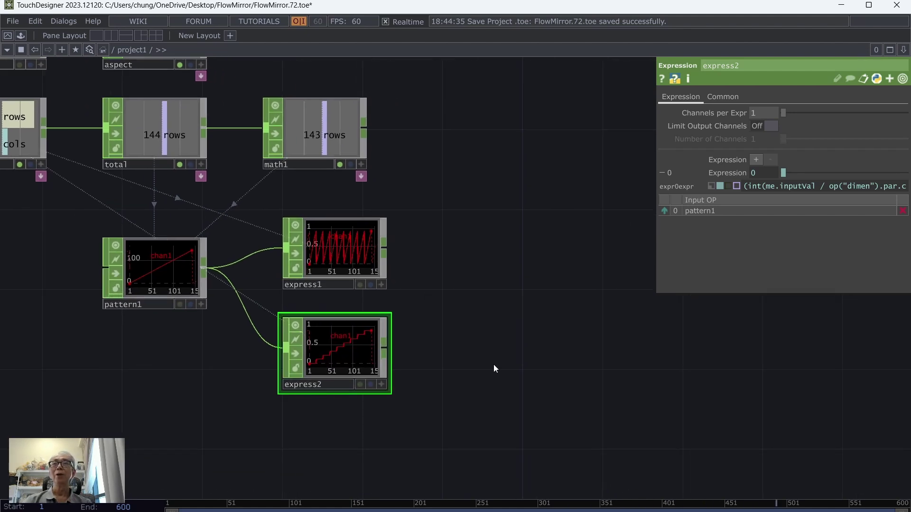
{"action": "key", "text": "Tab"}
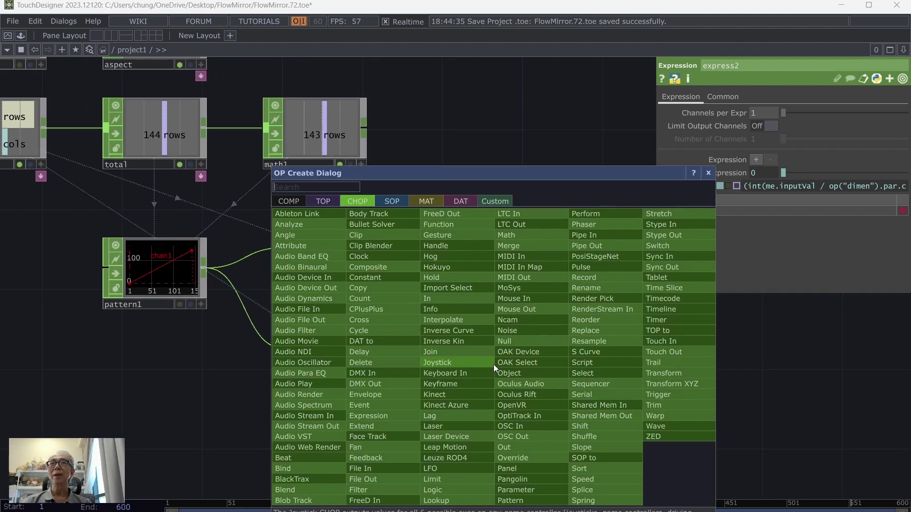
{"action": "left_click", "coordinate": [543, 242]}
{"action": "left_click", "coordinate": [510, 301]}
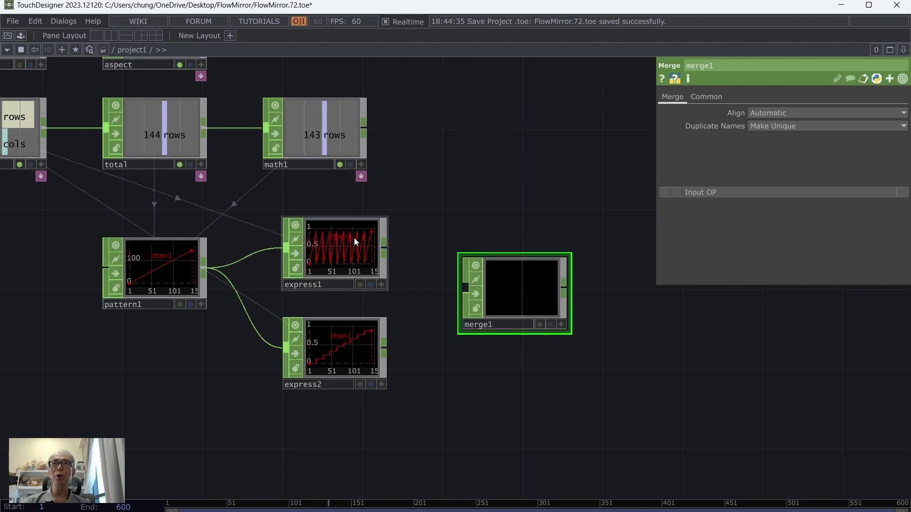
{"action": "left_click_drag", "start_coordinate": [388, 252], "coordinate": [464, 289]}
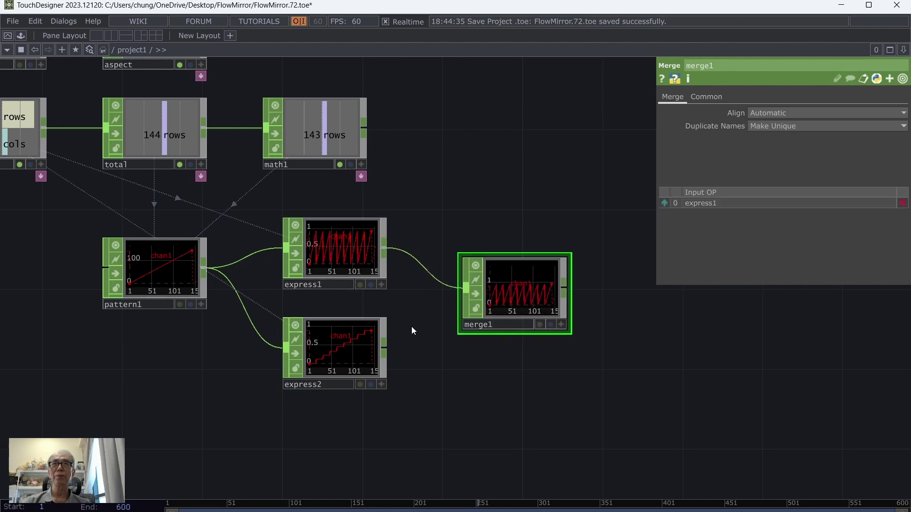
{"action": "left_click_drag", "start_coordinate": [390, 342], "coordinate": [458, 301]}
{"action": "left_click_drag", "start_coordinate": [637, 361], "coordinate": [467, 360]}
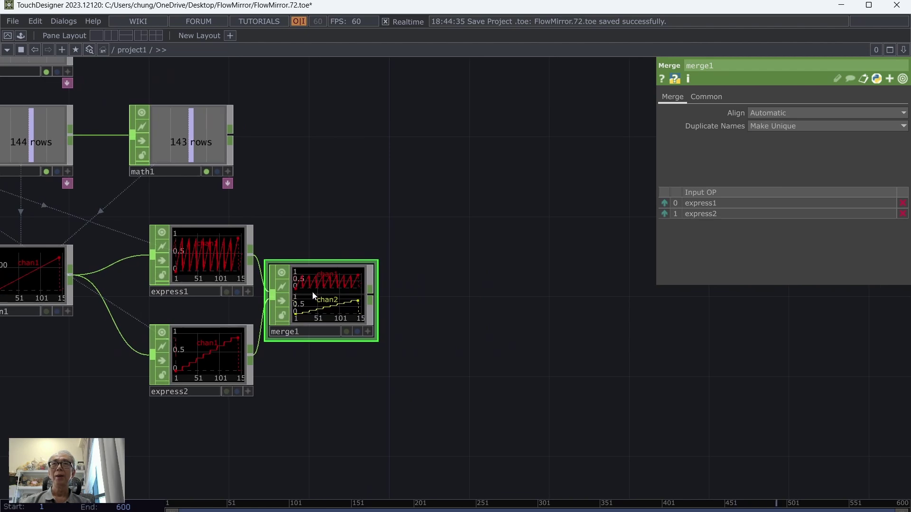
{"action": "left_click_drag", "start_coordinate": [312, 292], "coordinate": [348, 289]}
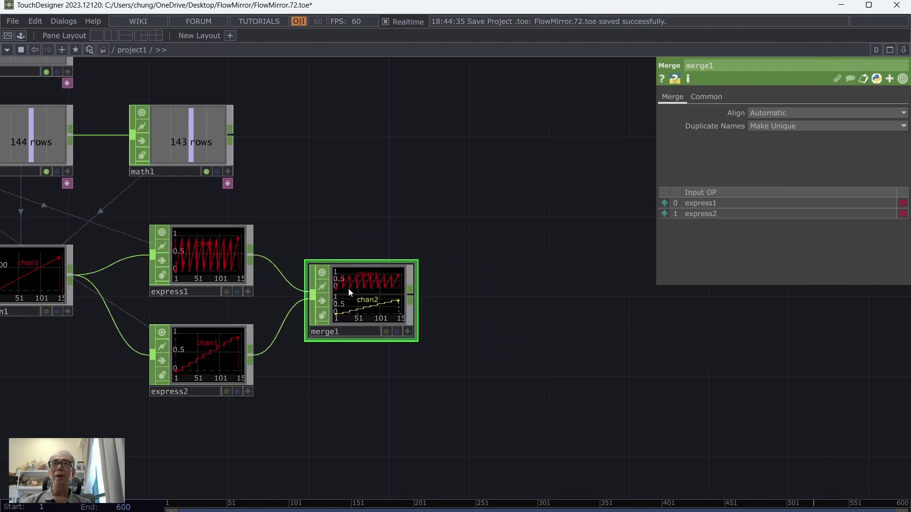
Add a Rename CHOP after merge1 and rename its two channels to u and v.
{"action": "right_click", "coordinate": [411, 297]}
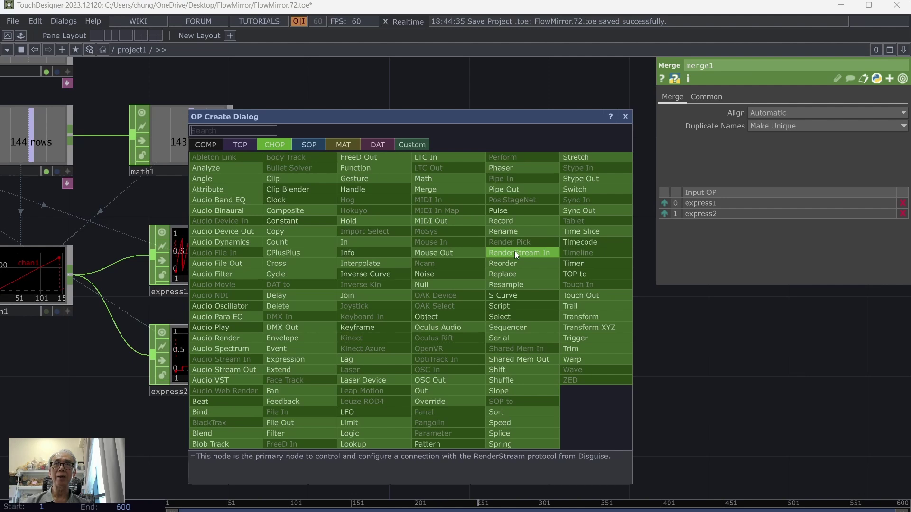
{"action": "type", "text": "re"}
{"action": "left_click", "coordinate": [514, 230]}
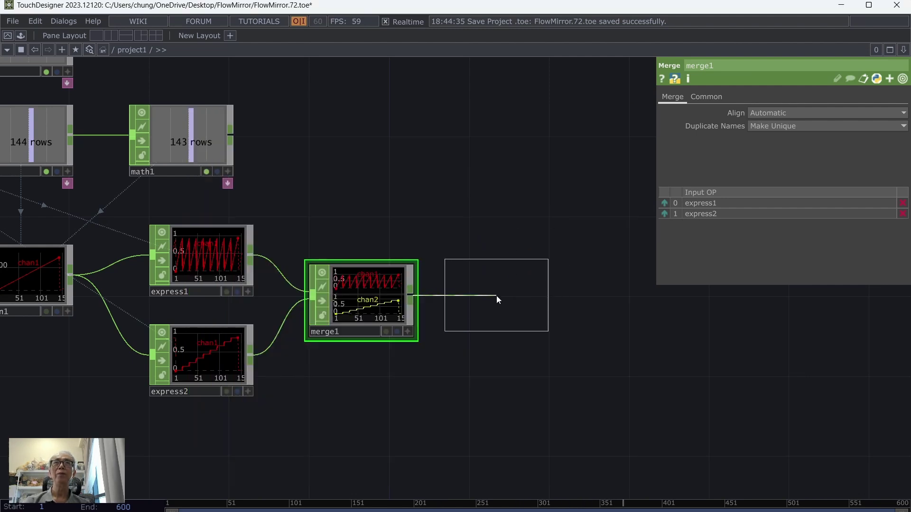
{"action": "left_click", "coordinate": [496, 295]}
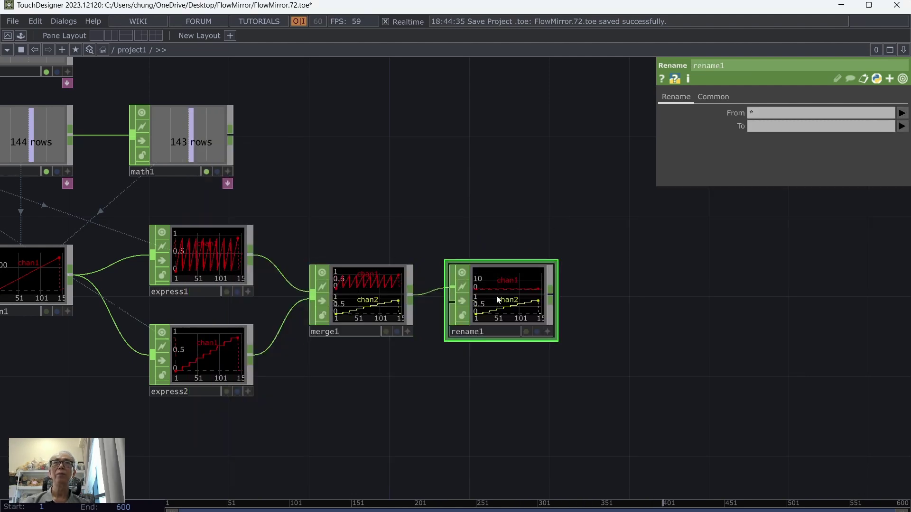
{"action": "left_click", "coordinate": [798, 124]}
{"action": "type", "text": "u v"}
{"action": "key", "text": "Return"}
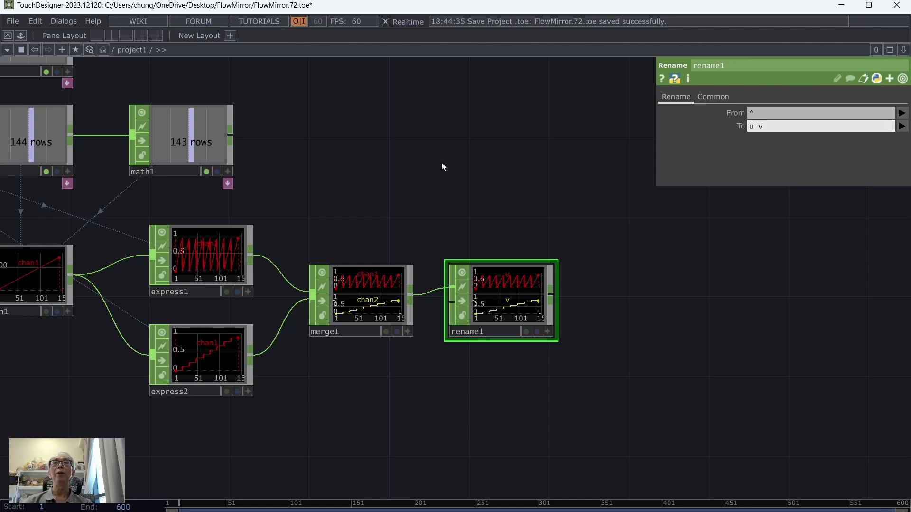
Add a Null CHOP after rename1 and name it texture.
{"action": "scroll", "coordinate": [441, 166], "scroll_direction": "down", "scroll_amount": 3}
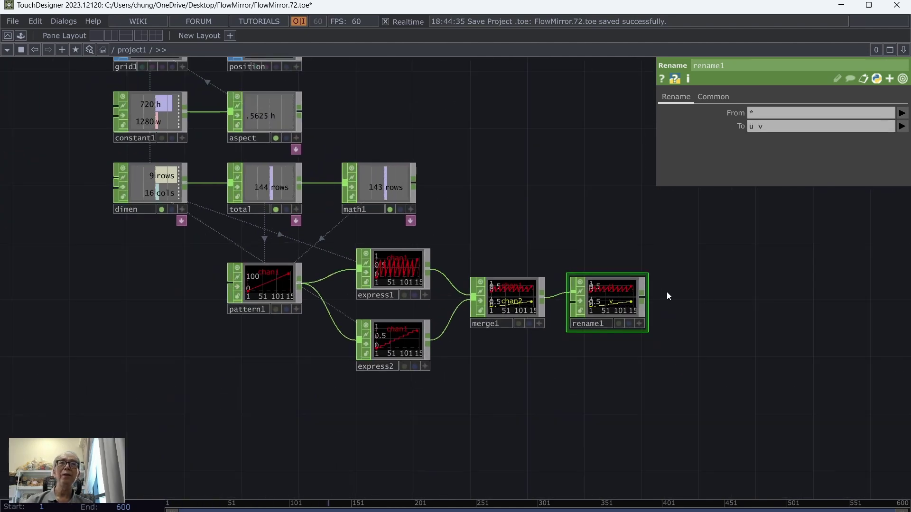
{"action": "left_click", "coordinate": [643, 298]}
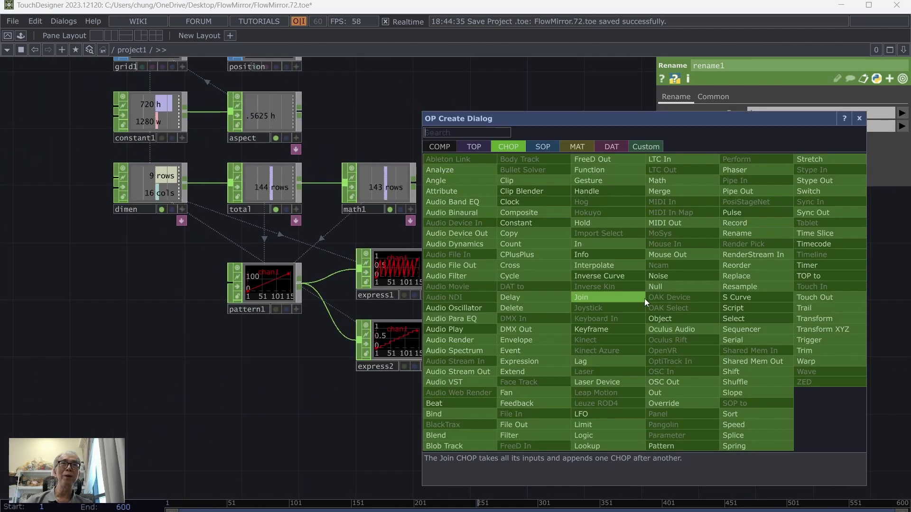
{"action": "left_click", "coordinate": [664, 286]}
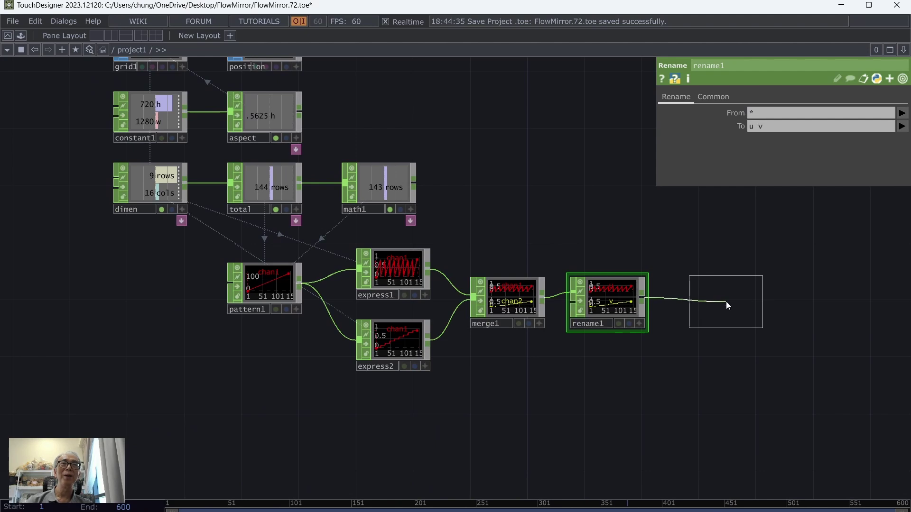
{"action": "left_click", "coordinate": [726, 301]}
{"action": "scroll", "coordinate": [565, 195], "scroll_direction": "up", "scroll_amount": 4}
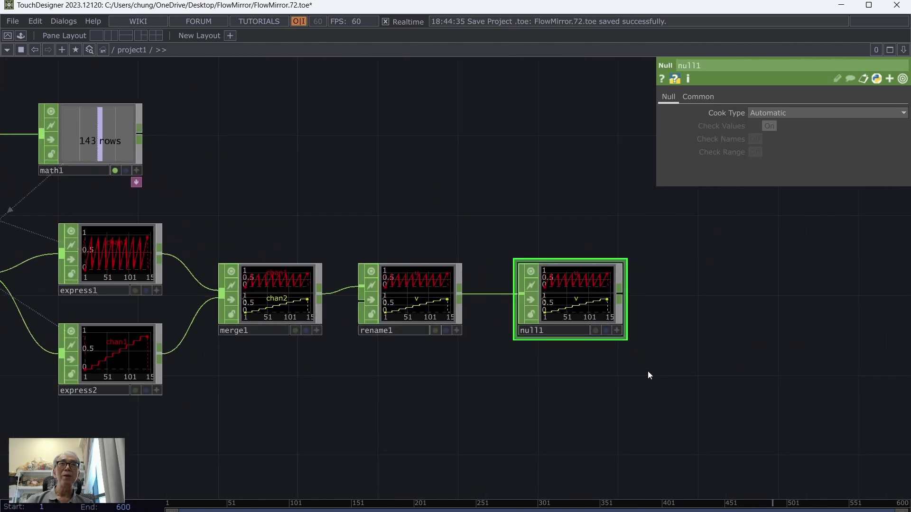
{"action": "left_click", "coordinate": [553, 329]}
{"action": "type", "text": "nu"}
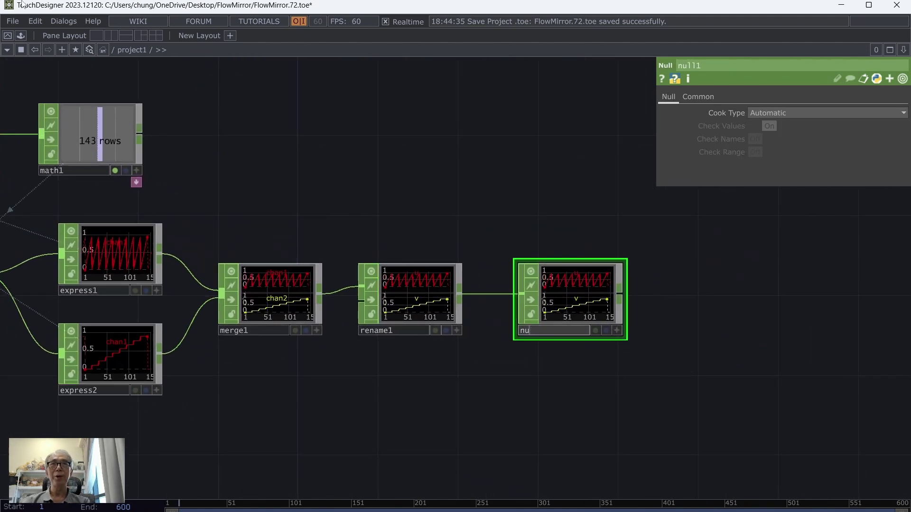
{"action": "type", "text": "re"}
{"action": "key", "text": "Return"}
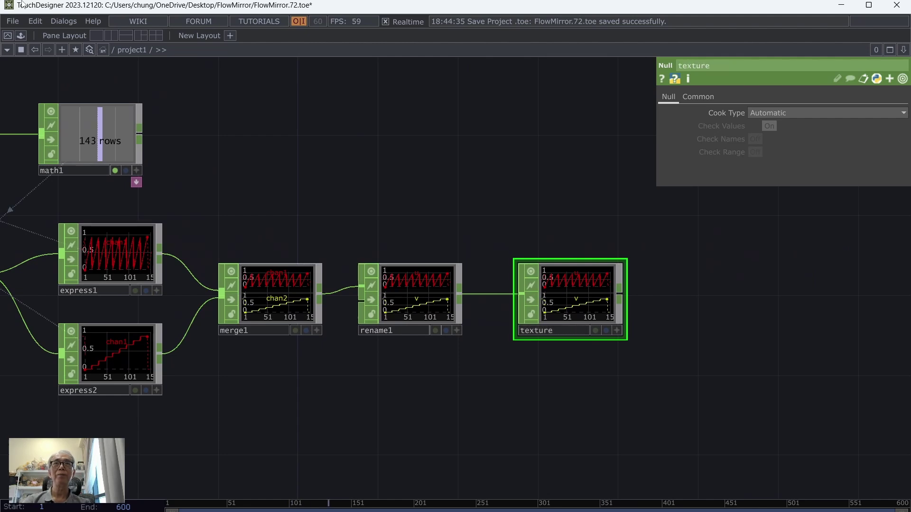
Save the FlowMirror project.
{"action": "left_click_drag", "start_coordinate": [250, 161], "coordinate": [324, 202]}
{"action": "scroll", "coordinate": [324, 201], "scroll_direction": "down", "scroll_amount": 5}
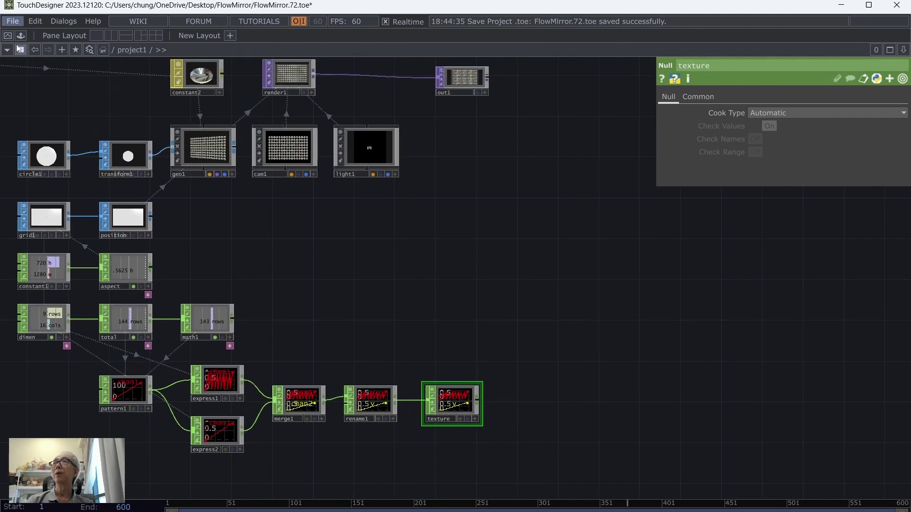
{"action": "left_click", "coordinate": [13, 20]}
{"action": "left_click", "coordinate": [45, 84]}
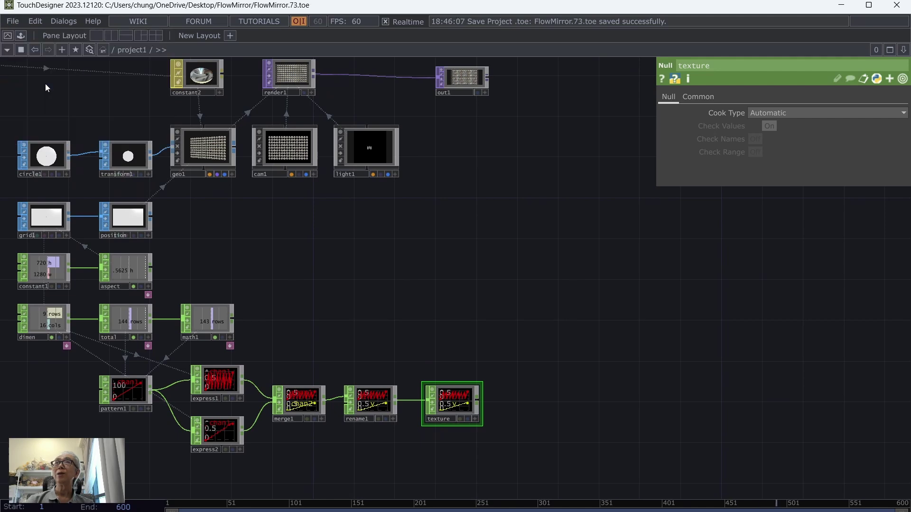
Assign the texture CHOP as geo1's instance Texture Coord OP, mapping U to channel u and V to channel v.
{"action": "left_click_drag", "start_coordinate": [294, 258], "coordinate": [411, 266]}
{"action": "left_click", "coordinate": [325, 152]}
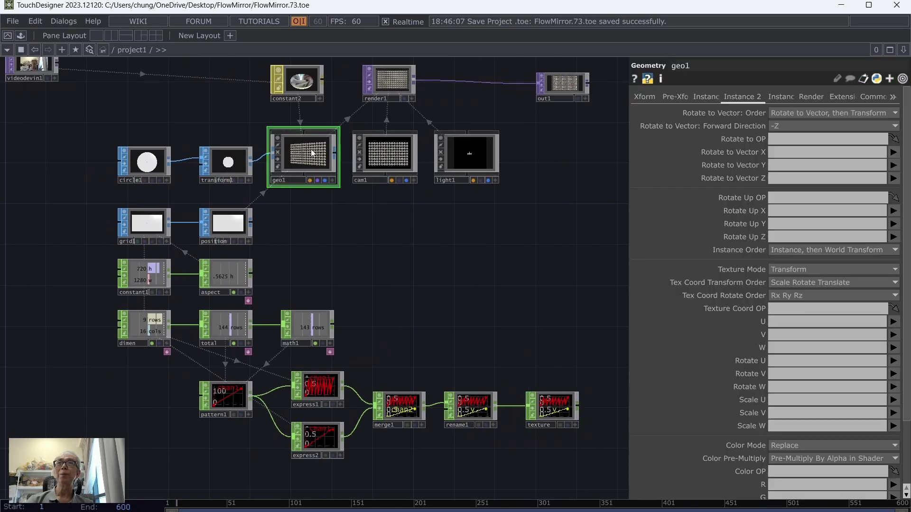
{"action": "left_click_drag", "start_coordinate": [484, 269], "coordinate": [454, 223]}
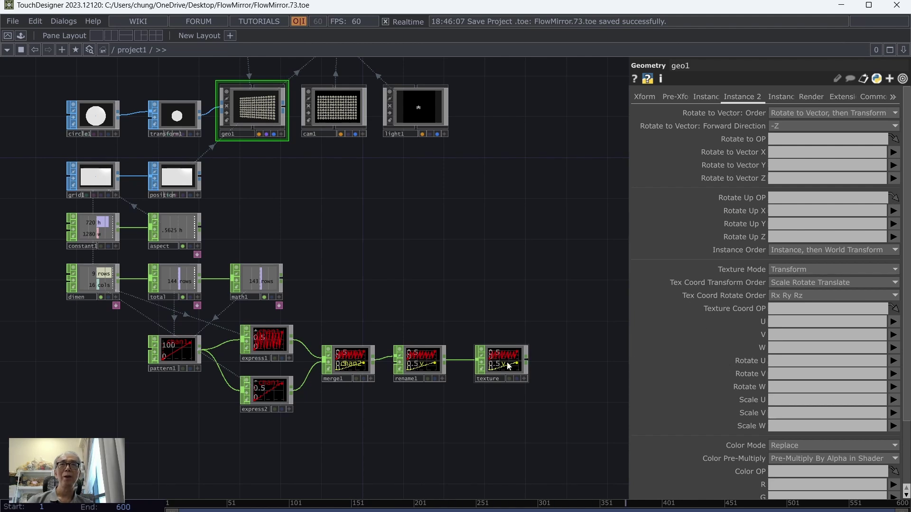
{"action": "left_click_drag", "start_coordinate": [508, 365], "coordinate": [790, 308]}
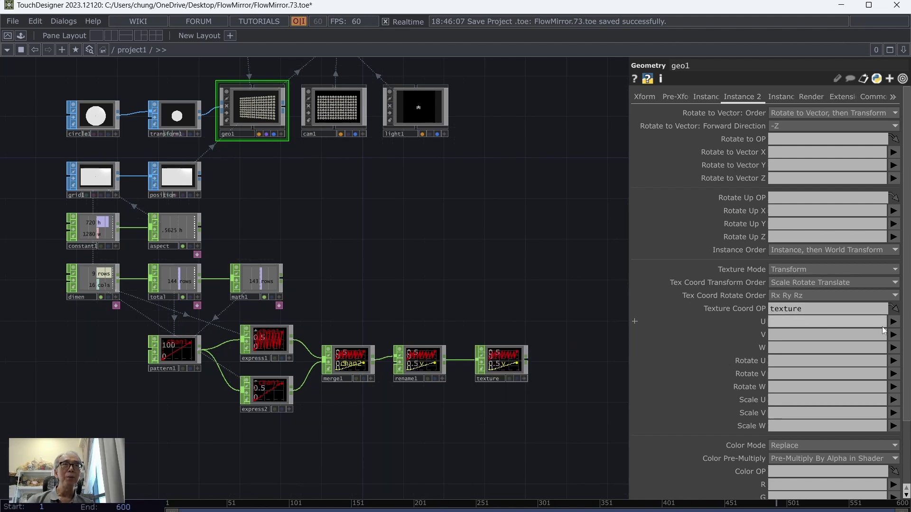
{"action": "left_click", "coordinate": [894, 324]}
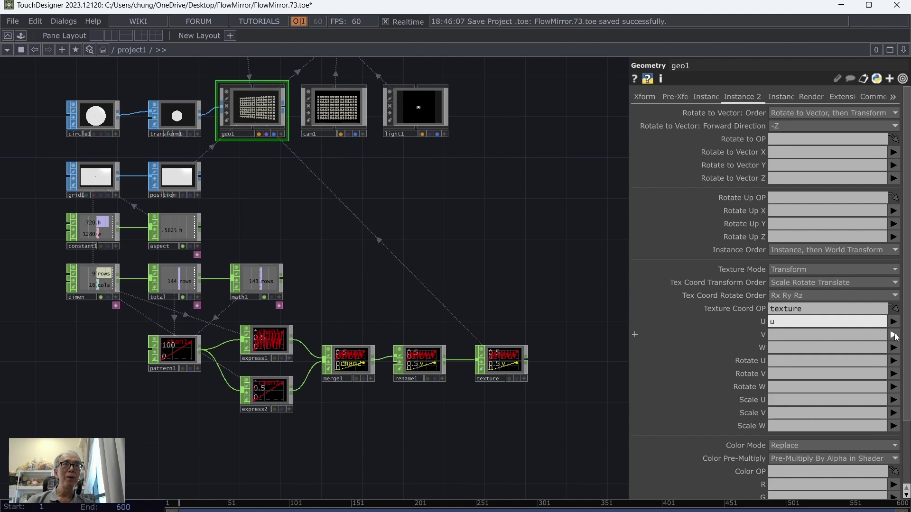
{"action": "left_click", "coordinate": [894, 336]}
{"action": "left_click", "coordinate": [894, 335]}
{"action": "left_click", "coordinate": [894, 360]}
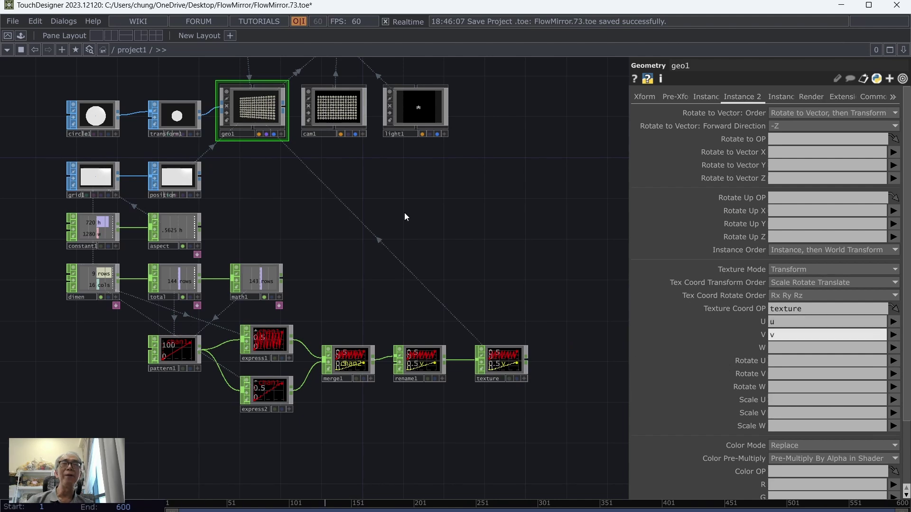
Save the FlowMirror project, check the textured circles in the full-screen output, and return to the network with geo1's parameters shown.
{"action": "key", "text": "h"}
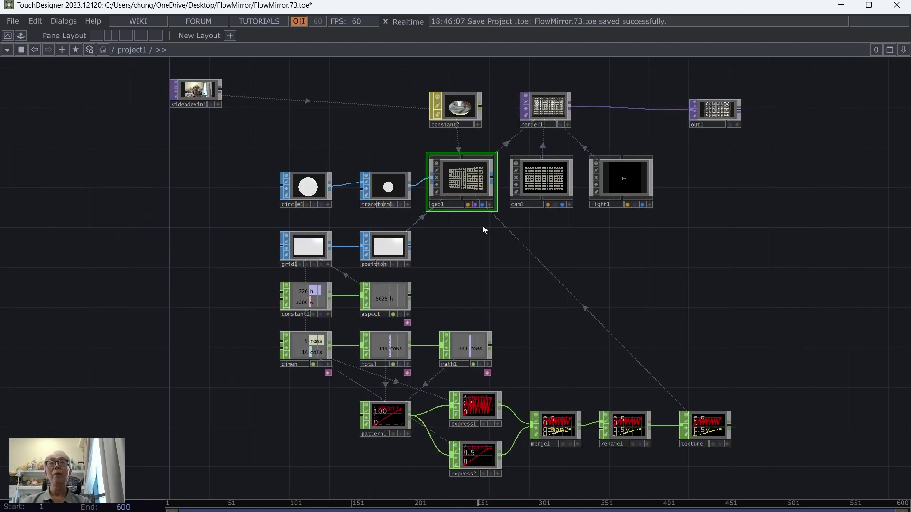
{"action": "left_click", "coordinate": [10, 22]}
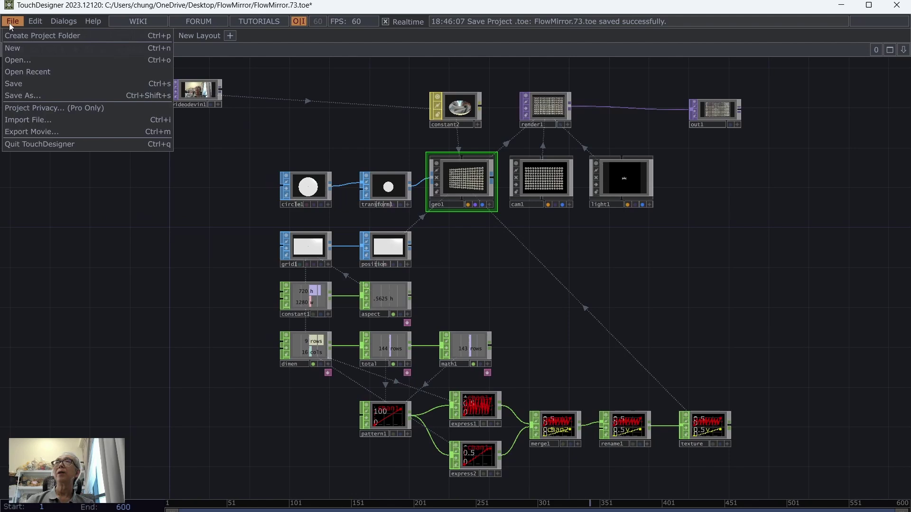
{"action": "left_click", "coordinate": [21, 83]}
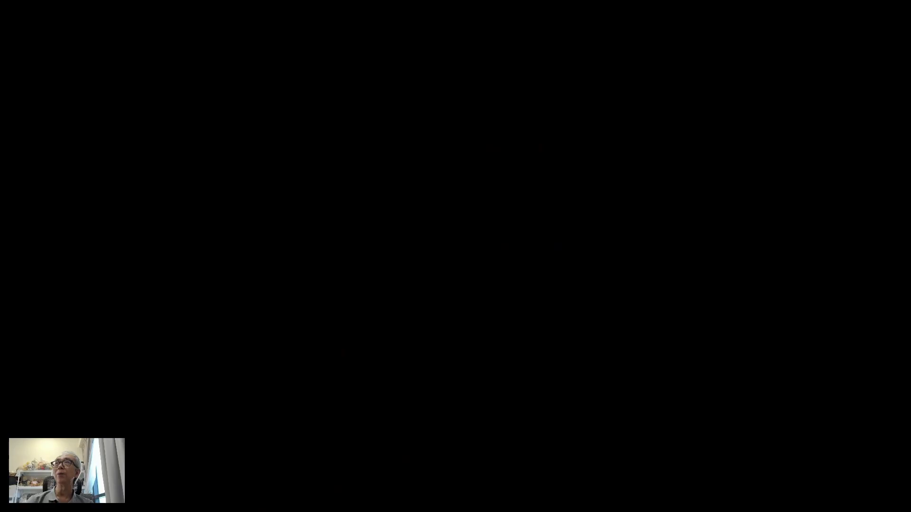
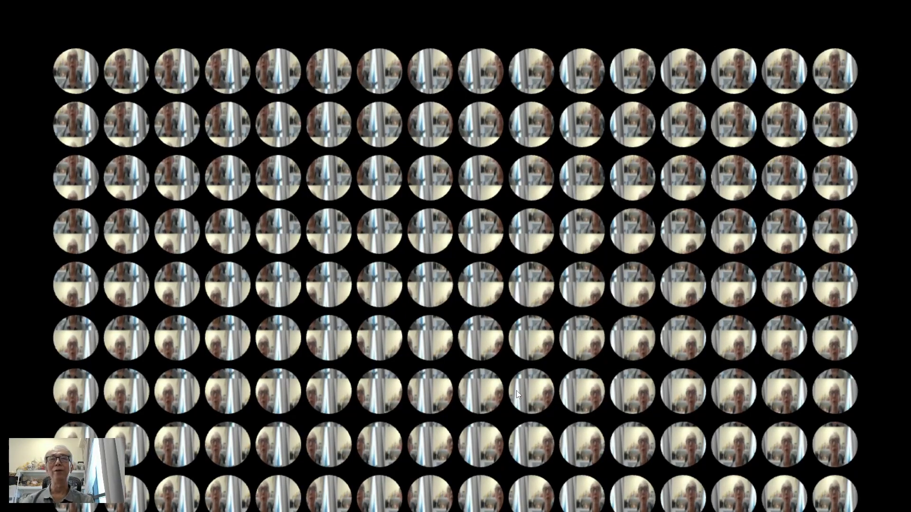
{"action": "key", "text": "Escape"}
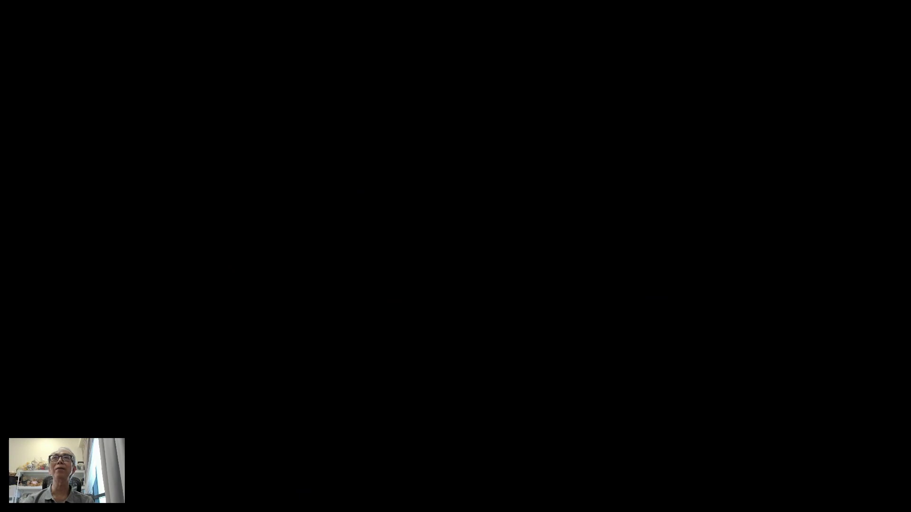
{"action": "key", "text": "p"}
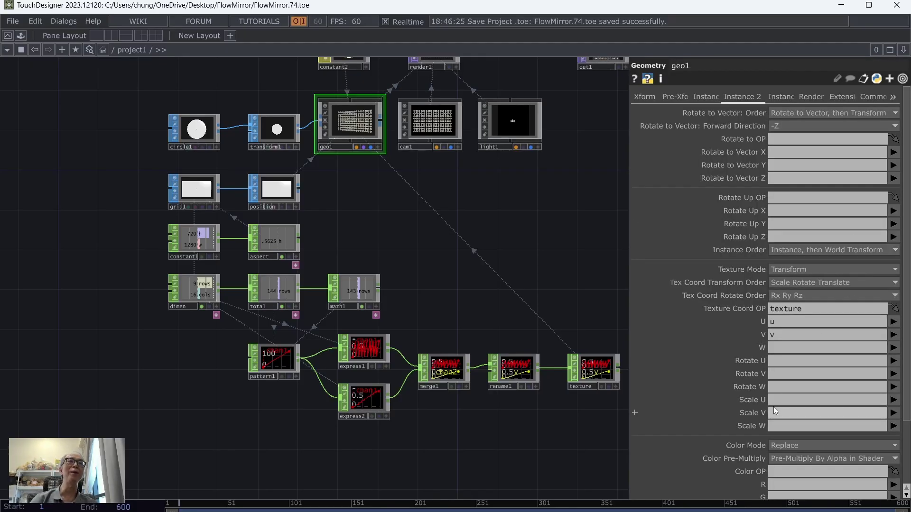
Display the videodevin1 webcam image as the network background to examine the full picture, and turn it off again.
{"action": "left_click_drag", "start_coordinate": [516, 229], "coordinate": [498, 252]}
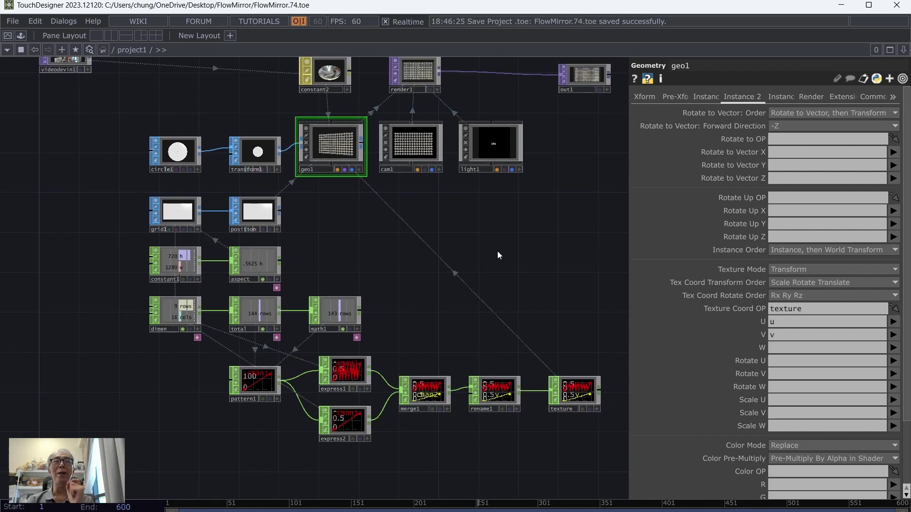
{"action": "left_click_drag", "start_coordinate": [496, 260], "coordinate": [489, 224]}
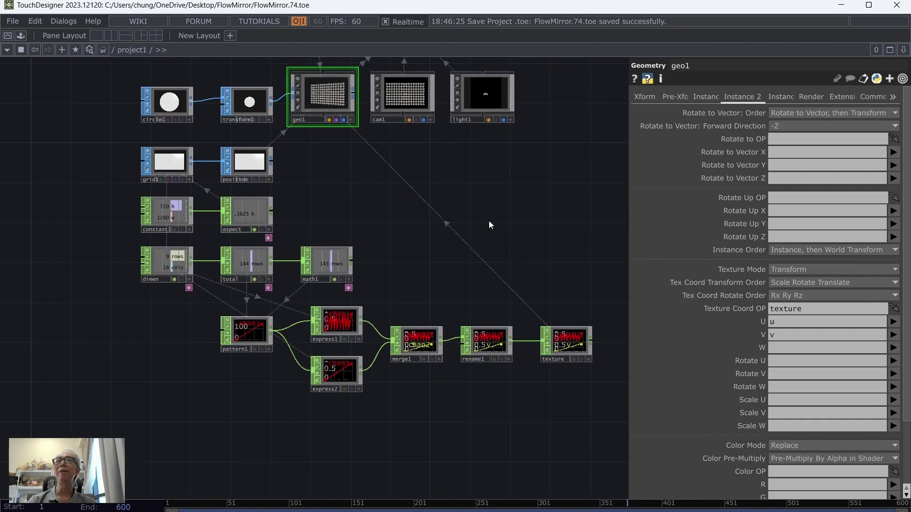
{"action": "left_click_drag", "start_coordinate": [315, 174], "coordinate": [376, 309]}
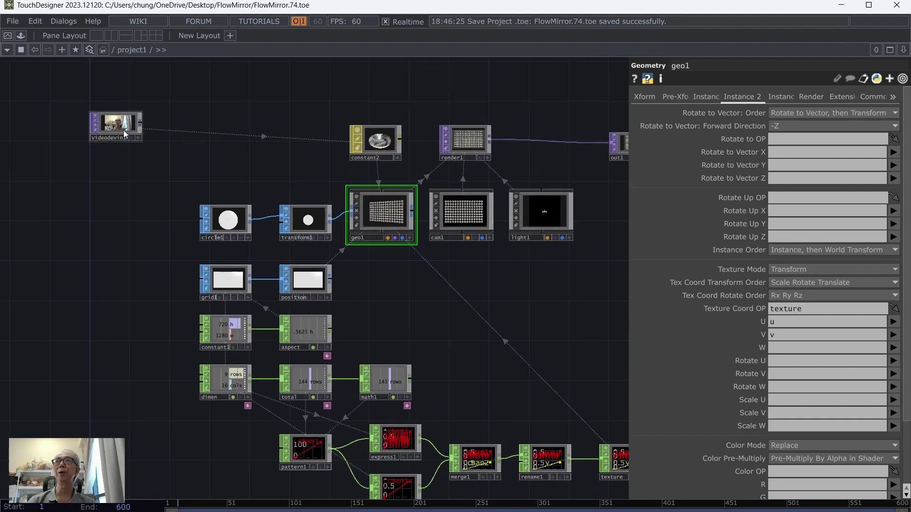
{"action": "left_click", "coordinate": [128, 138]}
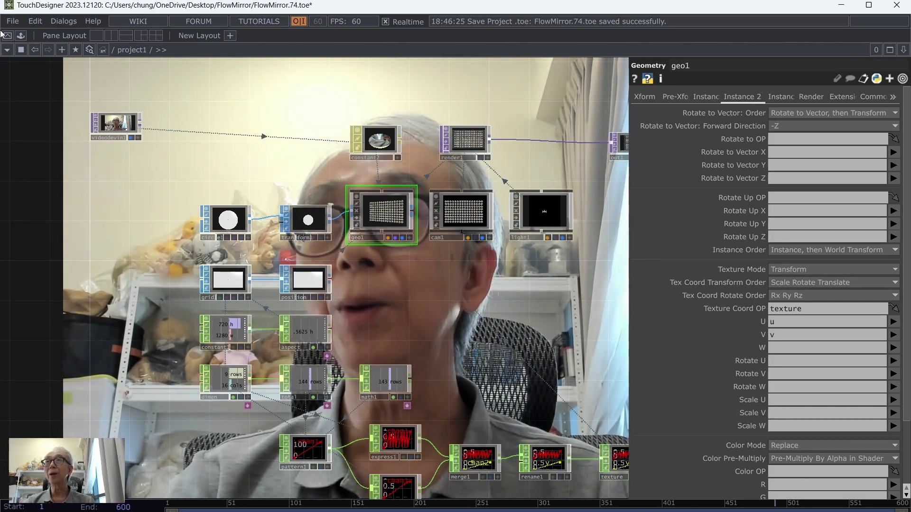
{"action": "left_click", "coordinate": [130, 138]}
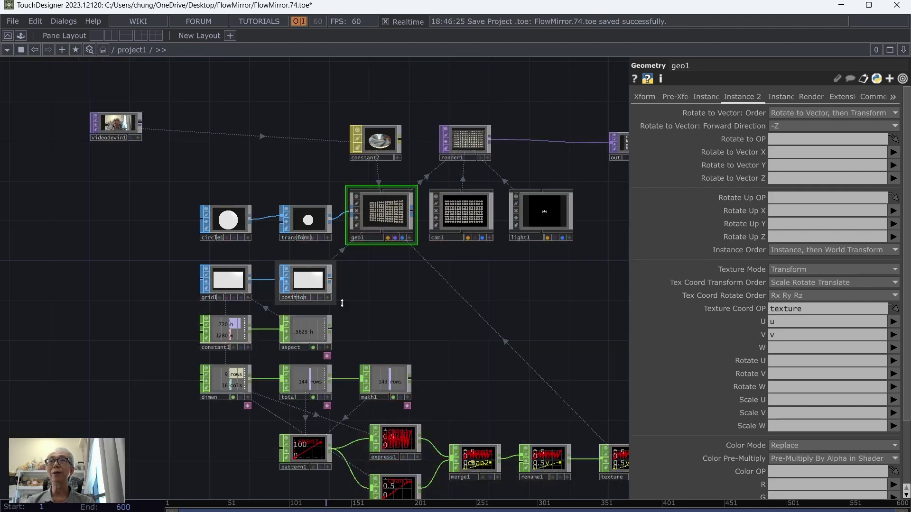
Add a Constant CHOP below pattern1 with a channel named rows set to 1.
{"action": "left_click_drag", "start_coordinate": [536, 309], "coordinate": [468, 208]}
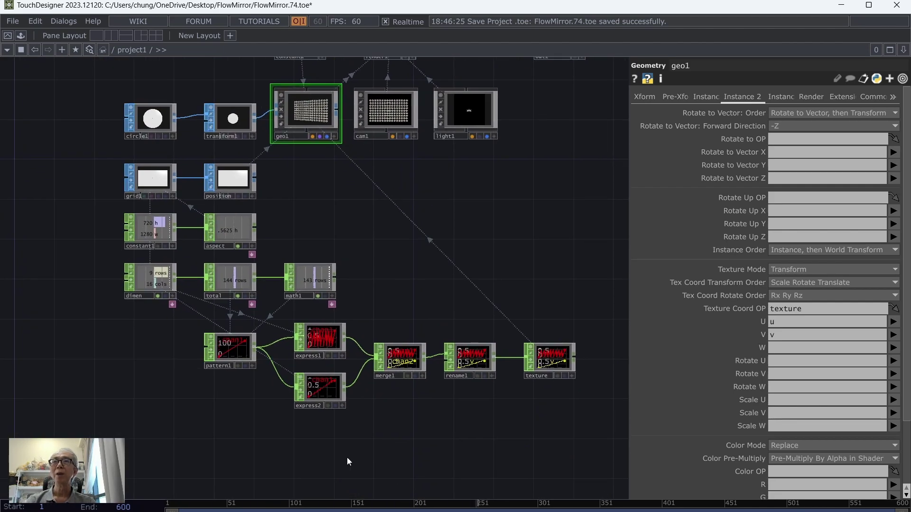
{"action": "left_click_drag", "start_coordinate": [347, 458], "coordinate": [376, 402]}
{"action": "scroll", "coordinate": [376, 402], "scroll_direction": "up", "scroll_amount": 3}
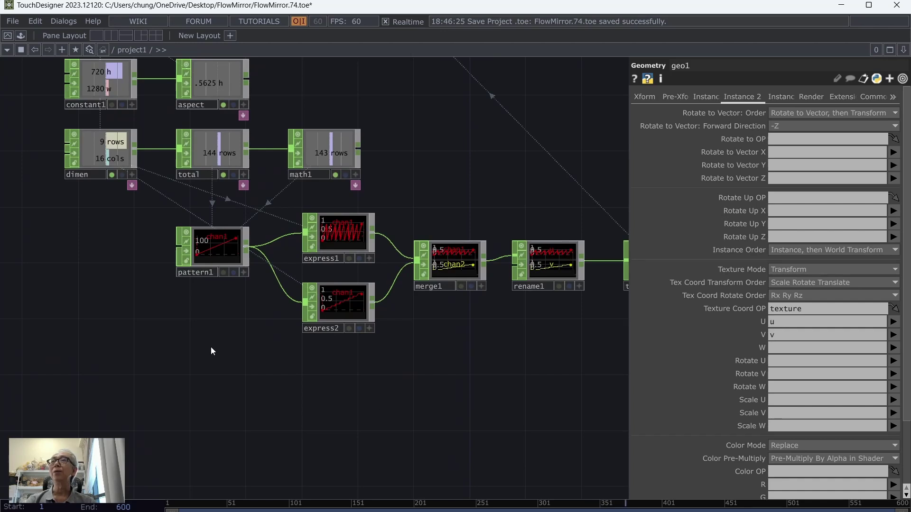
{"action": "left_click_drag", "start_coordinate": [212, 351], "coordinate": [236, 355]}
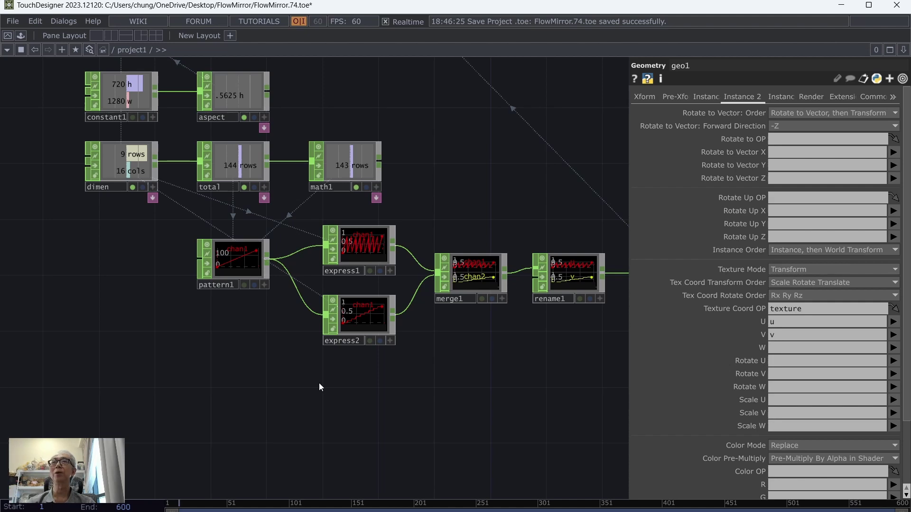
{"action": "key", "text": "Tab"}
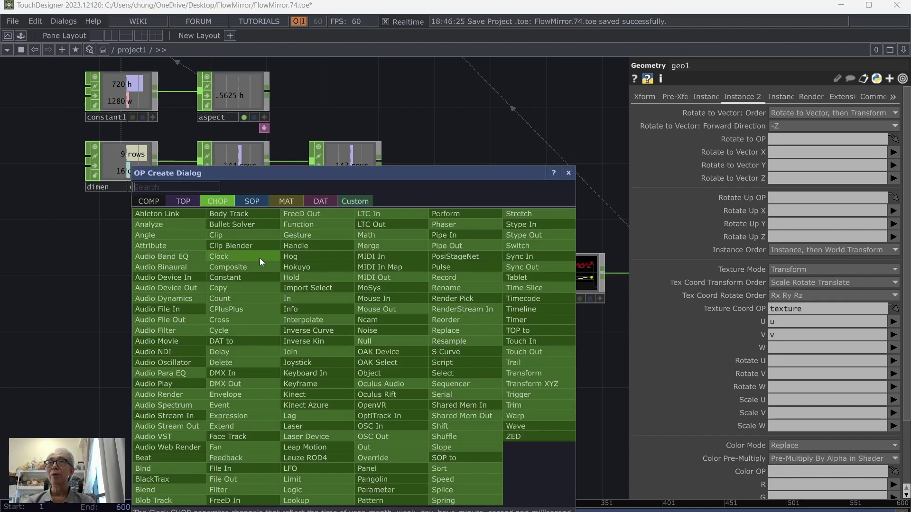
{"action": "left_click", "coordinate": [247, 280]}
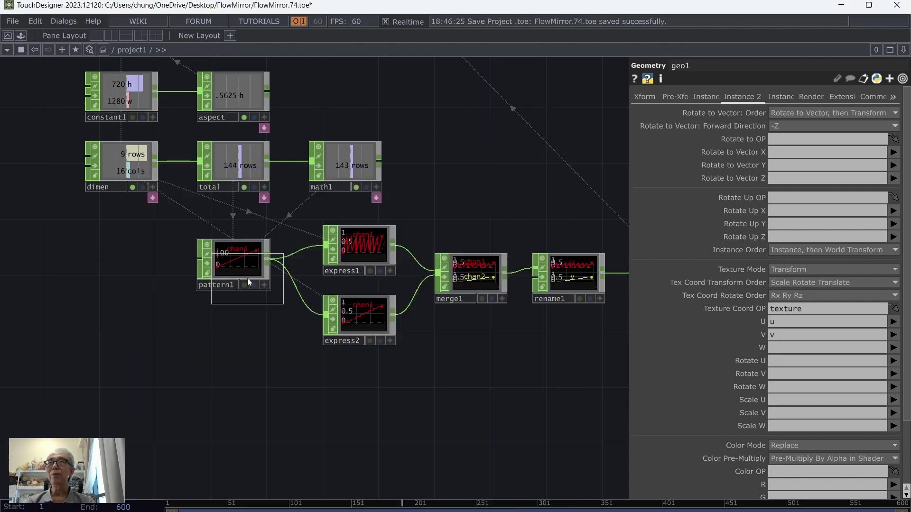
{"action": "left_click", "coordinate": [127, 358]}
{"action": "left_click", "coordinate": [778, 126]}
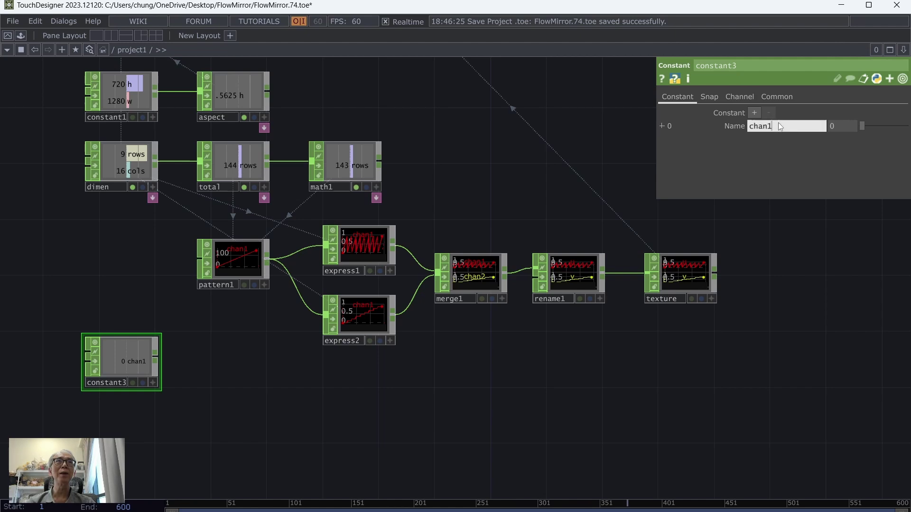
{"action": "type", "text": "rows"}
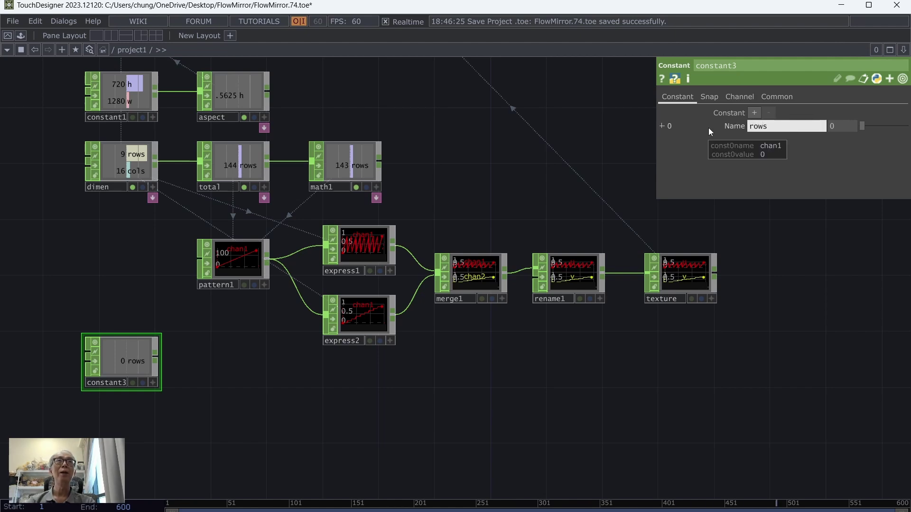
{"action": "key", "text": "Return"}
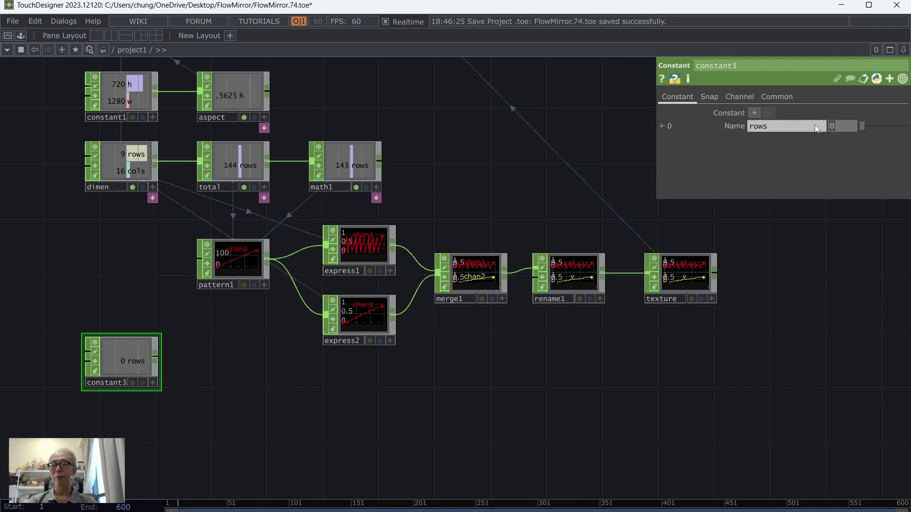
{"action": "type", "text": "1"}
{"action": "key", "text": "Return"}
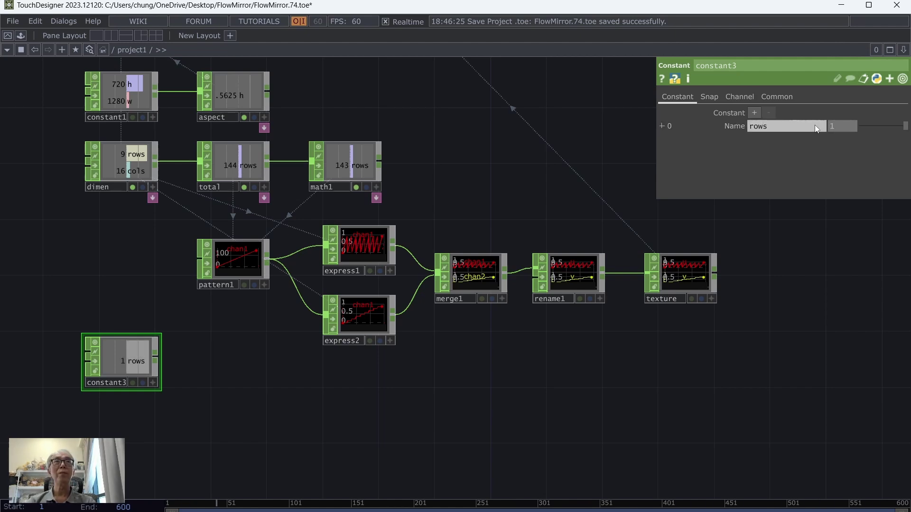
Add a second channel named cols with value 1 to constant3.
{"action": "left_click", "coordinate": [754, 114]}
{"action": "type", "text": "colos"}
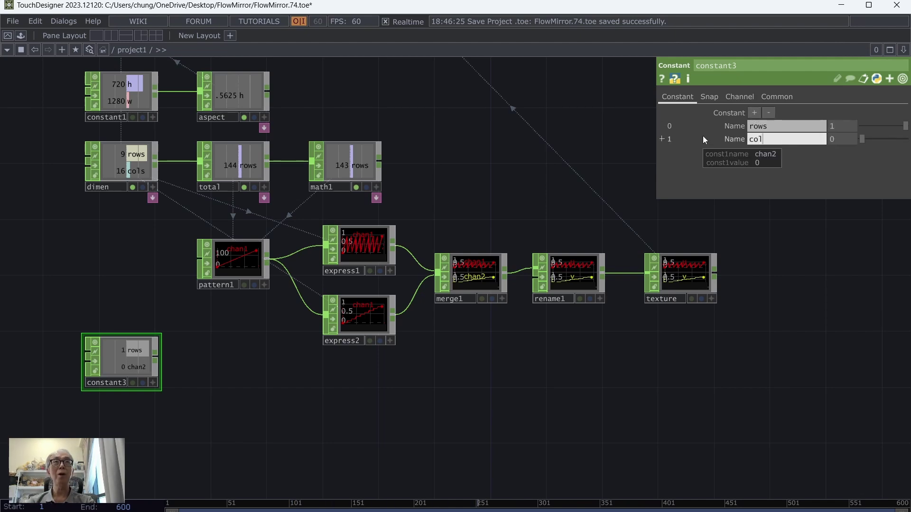
{"action": "key", "text": "BackSpace"}
{"action": "key", "text": "BackSpace"}
{"action": "type", "text": "s"}
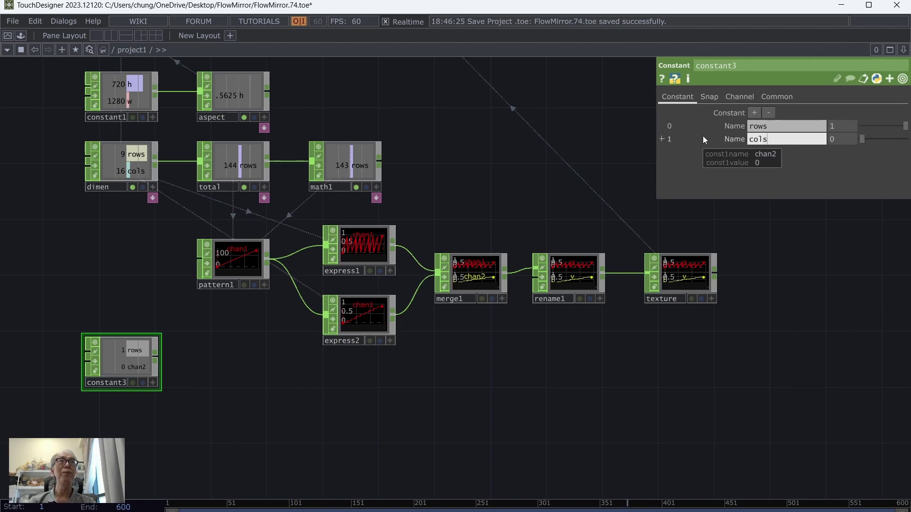
{"action": "key", "text": "Return"}
{"action": "left_click_drag", "start_coordinate": [841, 141], "coordinate": [830, 138]}
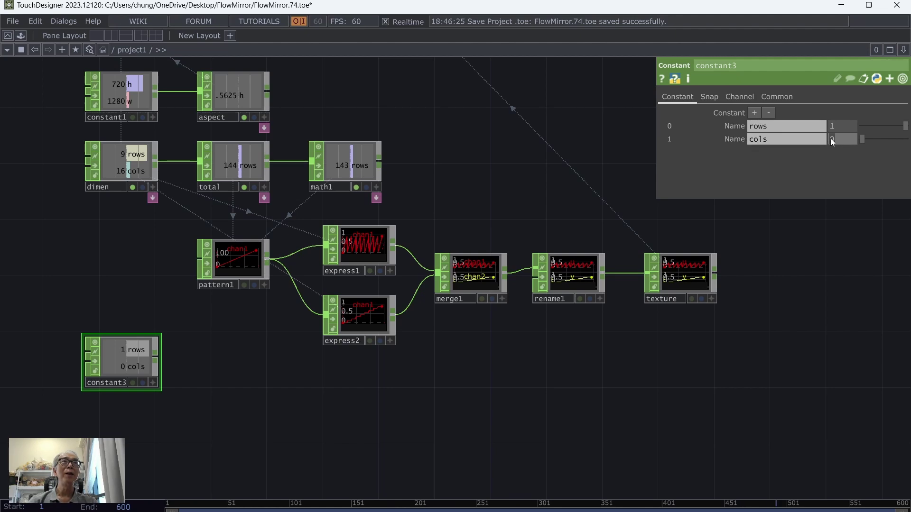
{"action": "type", "text": "1"}
{"action": "key", "text": "Return"}
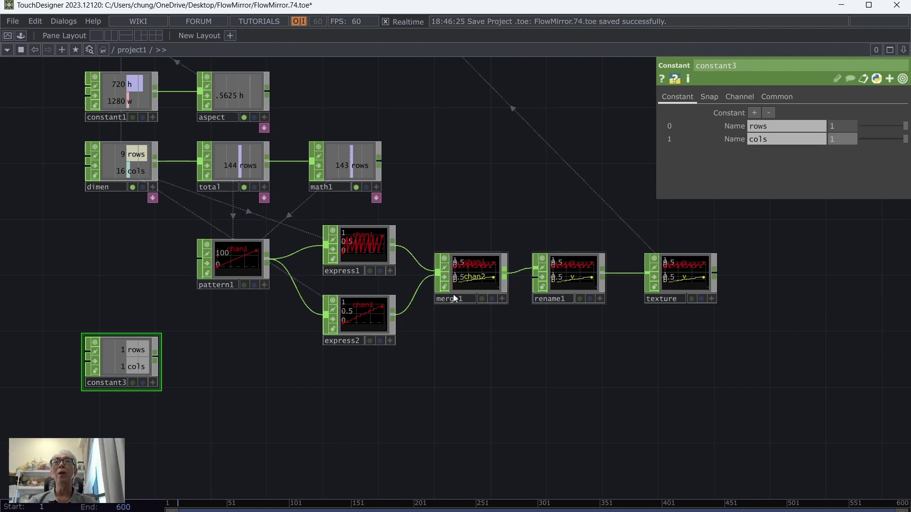
Add a Math CHOP after constant3 and move constant3 up beside dimen, on its left.
{"action": "right_click", "coordinate": [163, 355]}
{"action": "left_click", "coordinate": [252, 234]}
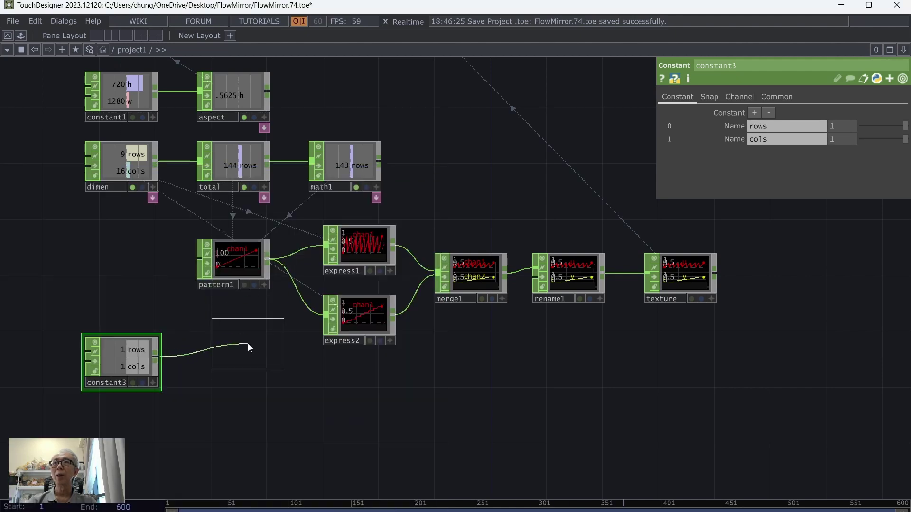
{"action": "left_click", "coordinate": [245, 377]}
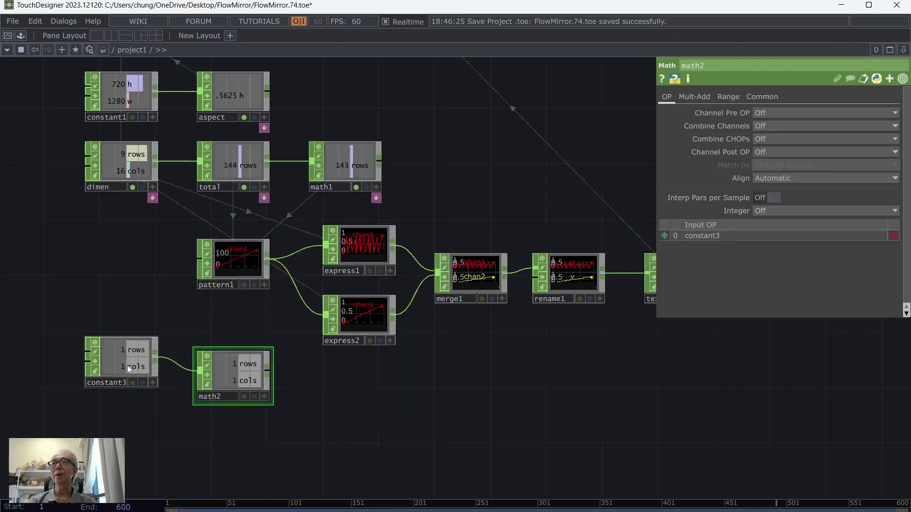
{"action": "left_click_drag", "start_coordinate": [116, 360], "coordinate": [21, 168]}
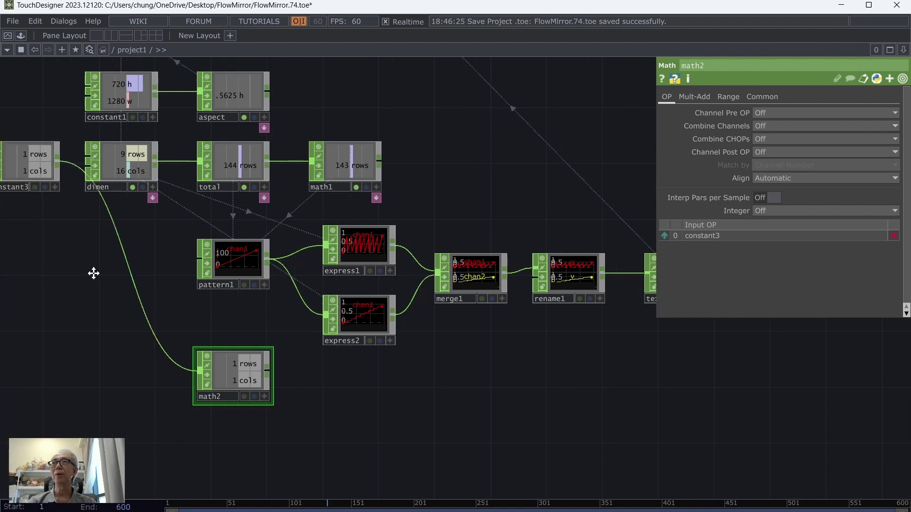
{"action": "left_click_drag", "start_coordinate": [94, 273], "coordinate": [181, 282]}
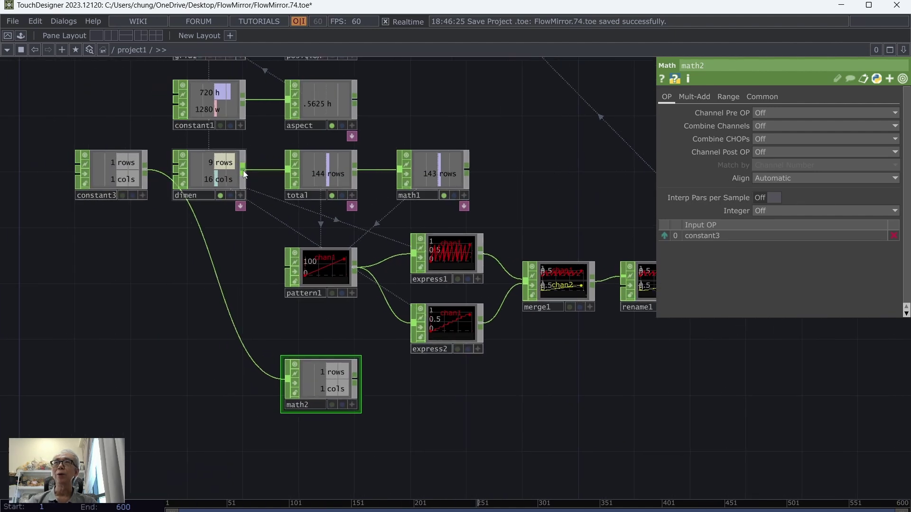
Connect dimen as the second input of math2 and set Combine CHOPs to Divide.
{"action": "left_click_drag", "start_coordinate": [243, 173], "coordinate": [331, 392]}
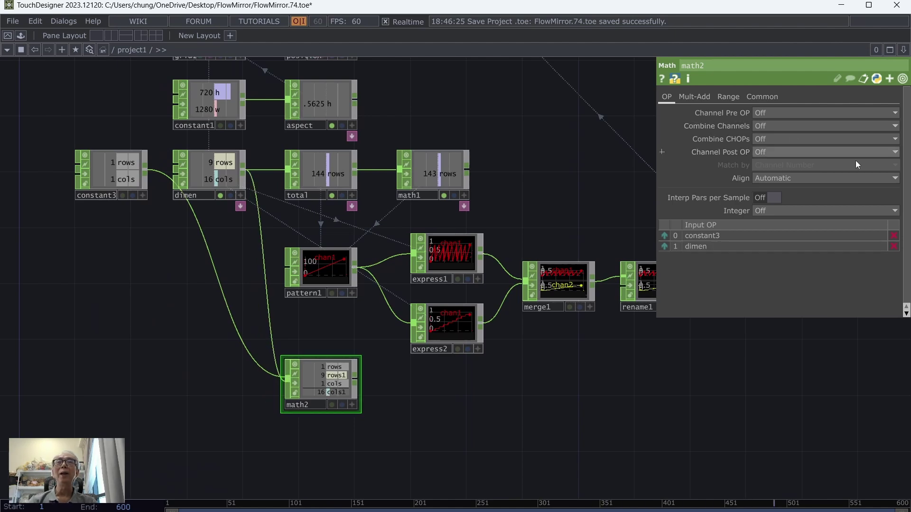
{"action": "left_click", "coordinate": [768, 137]}
{"action": "left_click", "coordinate": [778, 200]}
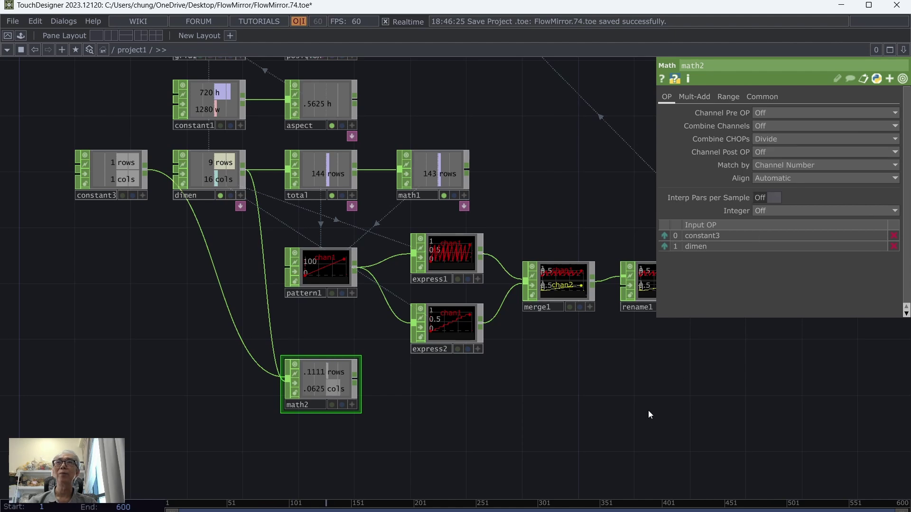
Move the texture CHOP farther right to make room between it and rename1.
{"action": "scroll", "coordinate": [420, 412], "scroll_direction": "up", "scroll_amount": 2}
{"action": "left_click_drag", "start_coordinate": [420, 412], "coordinate": [490, 442]}
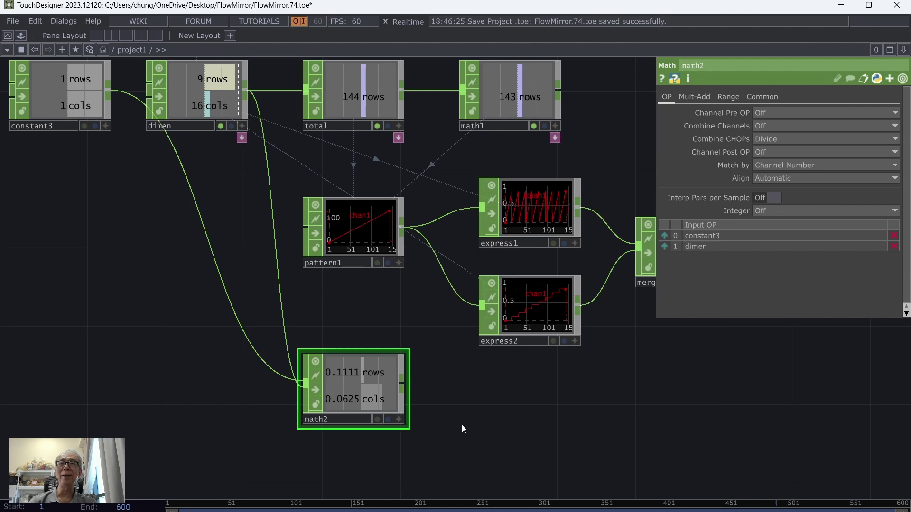
{"action": "left_click_drag", "start_coordinate": [589, 422], "coordinate": [277, 409]}
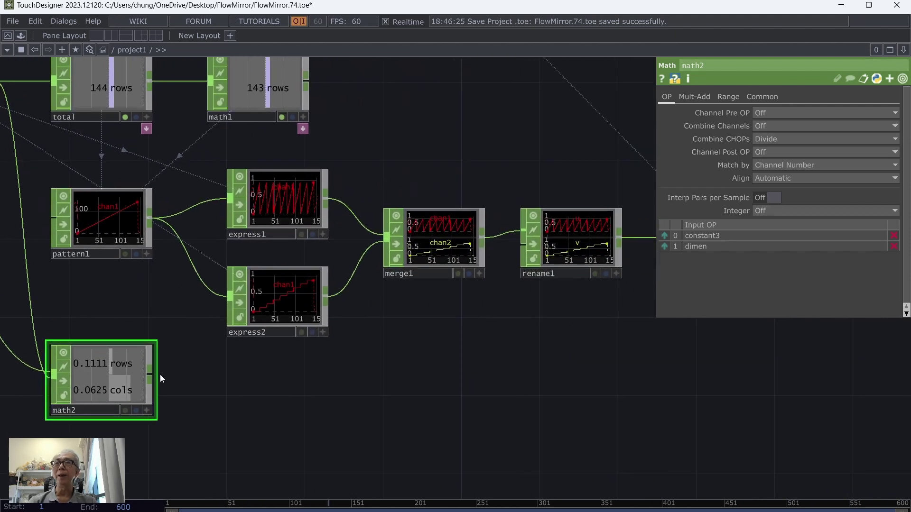
{"action": "left_click_drag", "start_coordinate": [551, 378], "coordinate": [391, 360]}
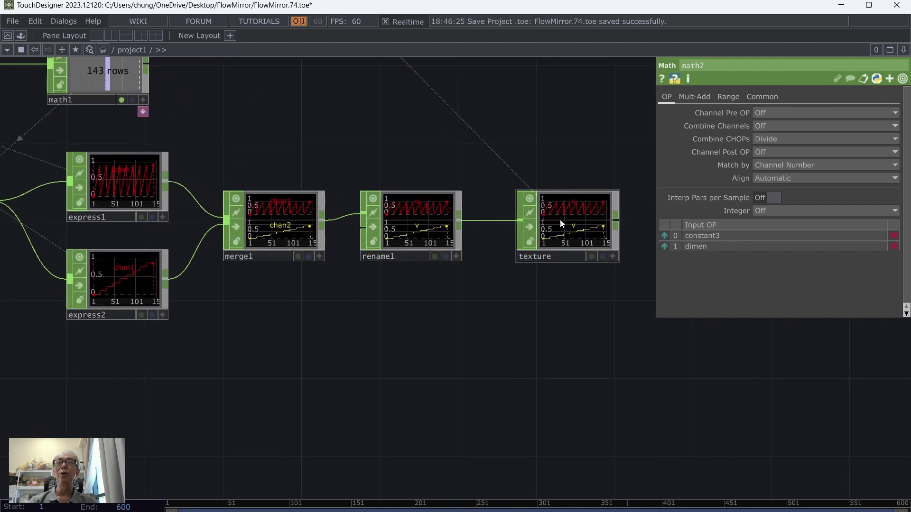
{"action": "left_click_drag", "start_coordinate": [445, 317], "coordinate": [398, 321]}
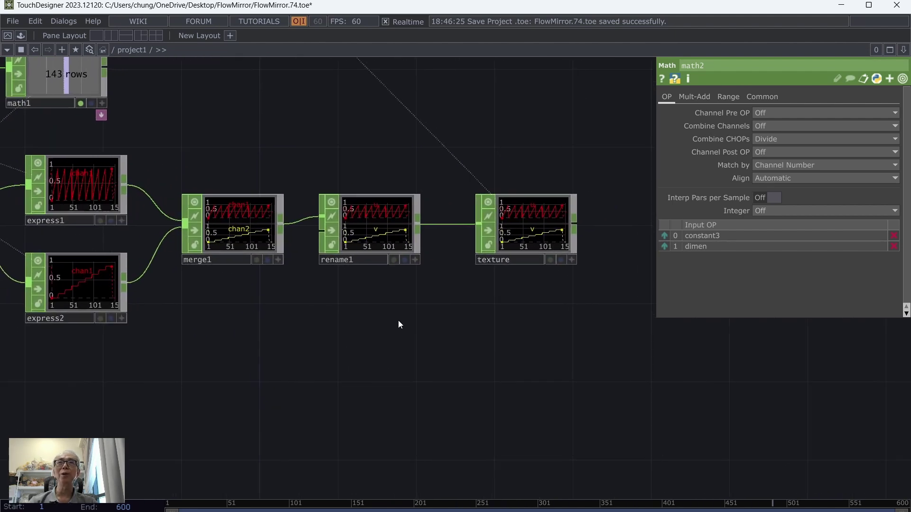
{"action": "left_click_drag", "start_coordinate": [535, 223], "coordinate": [671, 221]}
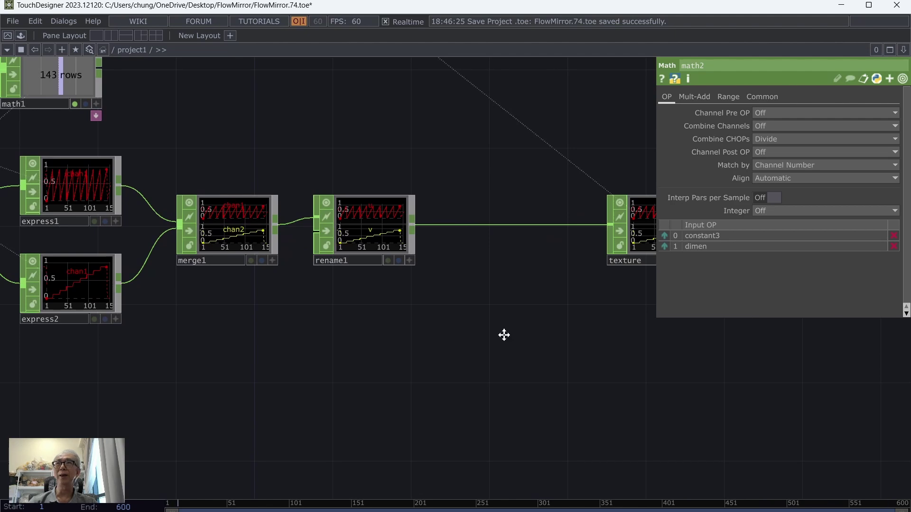
Add a Rename CHOP to the output of math2 and place it below rename1.
{"action": "left_click_drag", "start_coordinate": [504, 335], "coordinate": [335, 357]}
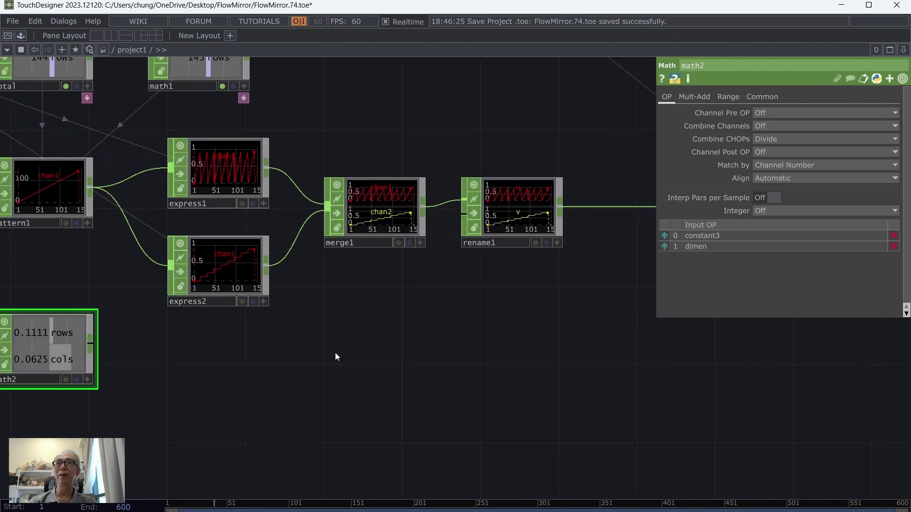
{"action": "right_click", "coordinate": [92, 343]}
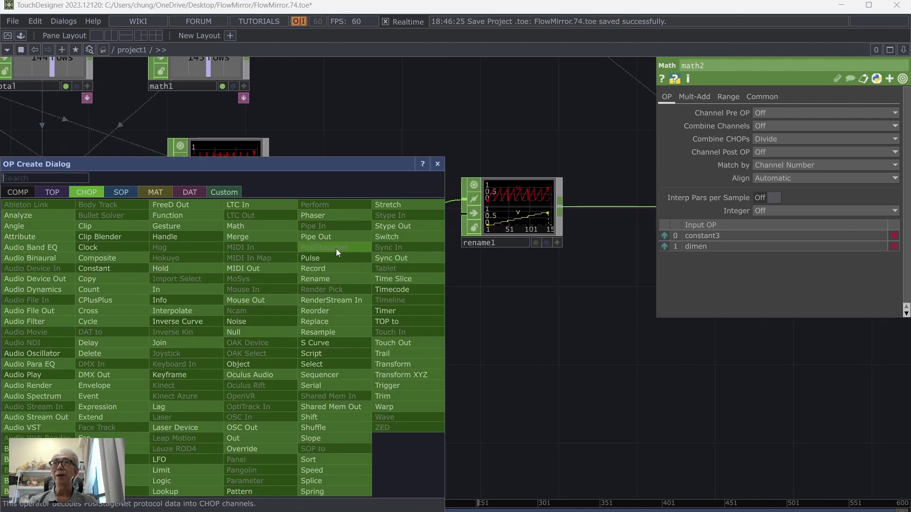
{"action": "left_click", "coordinate": [341, 278]}
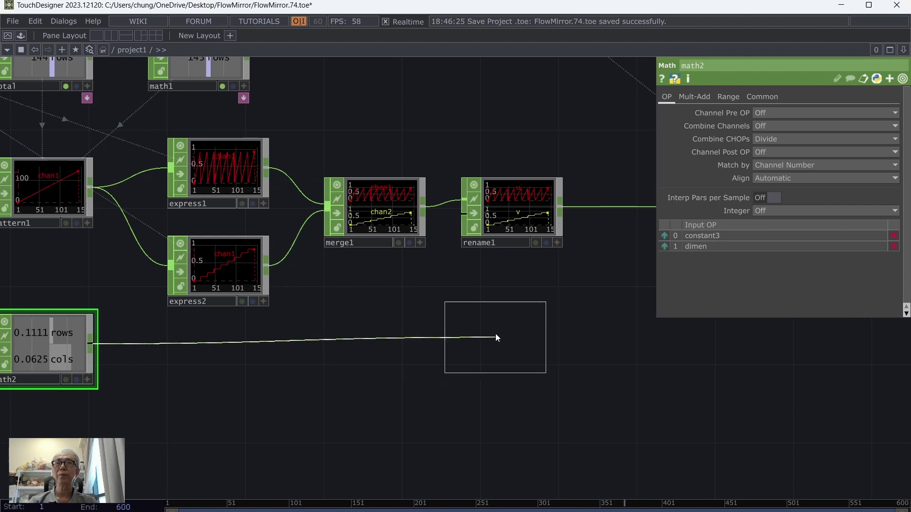
{"action": "left_click", "coordinate": [516, 315]}
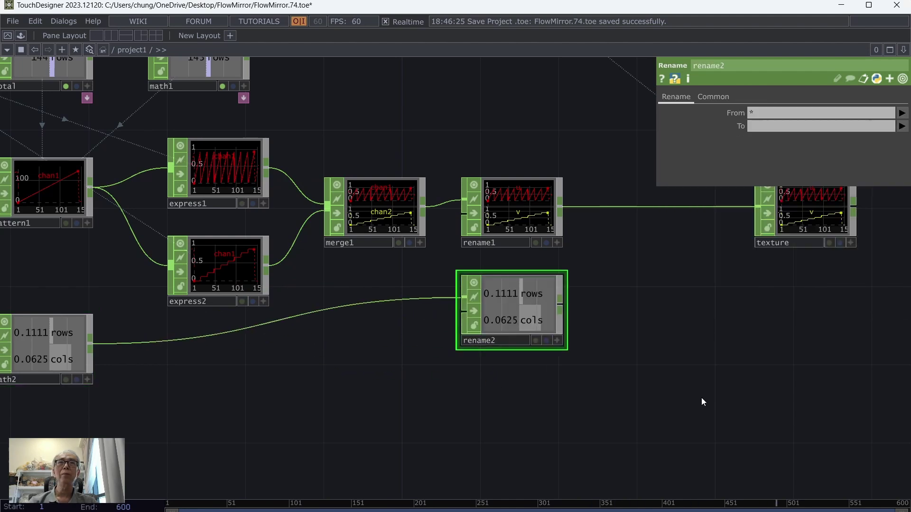
Rename the channels in rename2 from * to scalev scaleu.
{"action": "left_click_drag", "start_coordinate": [702, 400], "coordinate": [576, 407]}
{"action": "left_click", "coordinate": [806, 127]}
{"action": "type", "text": "scale"}
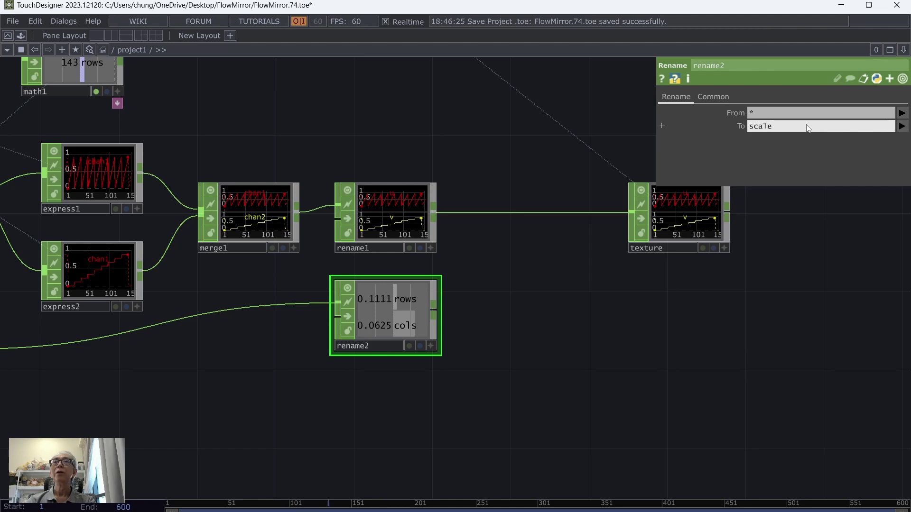
{"action": "key", "text": "Return"}
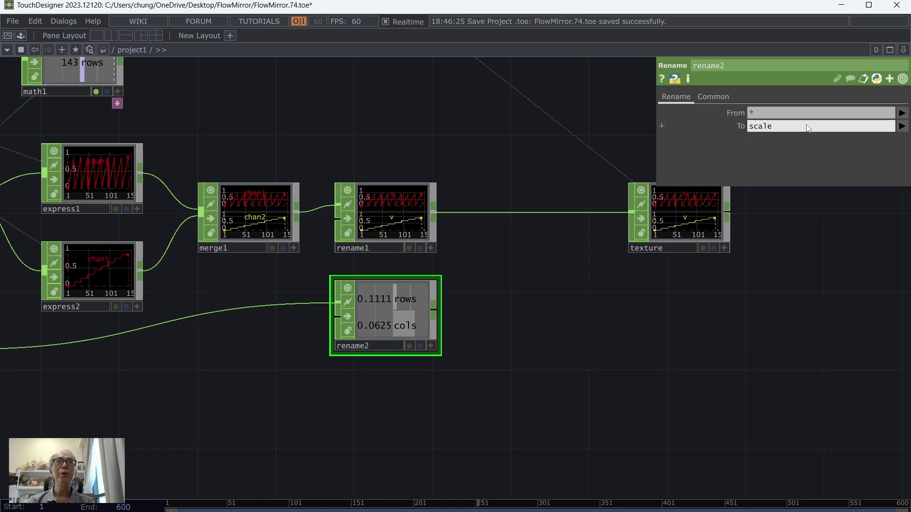
{"action": "type", "text": "ev scaleu"}
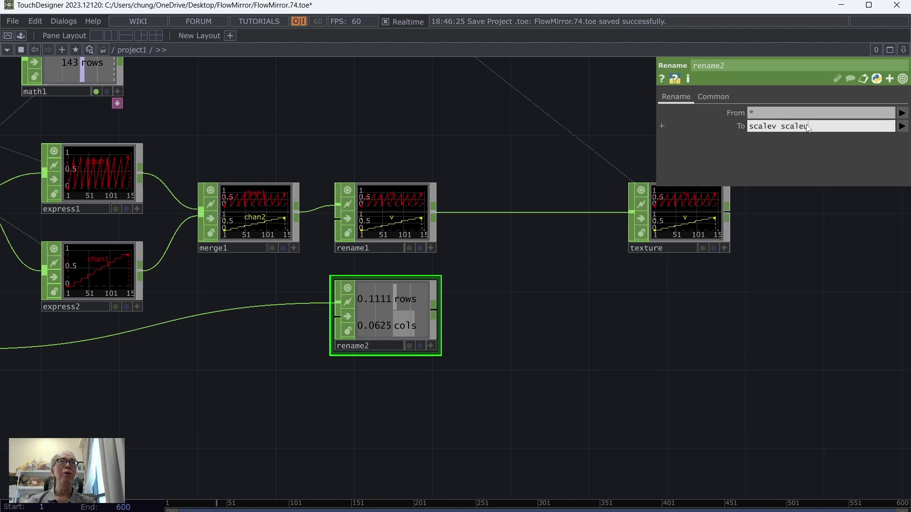
{"action": "key", "text": "Return"}
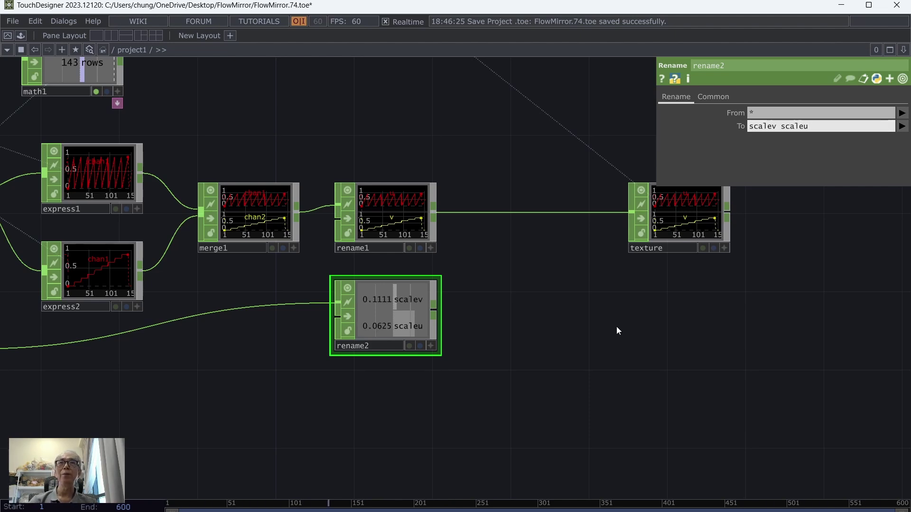
Insert a Merge CHOP between rename1 and texture, and connect rename2 as its second input.
{"action": "right_click", "coordinate": [497, 214]}
{"action": "left_click", "coordinate": [524, 195]}
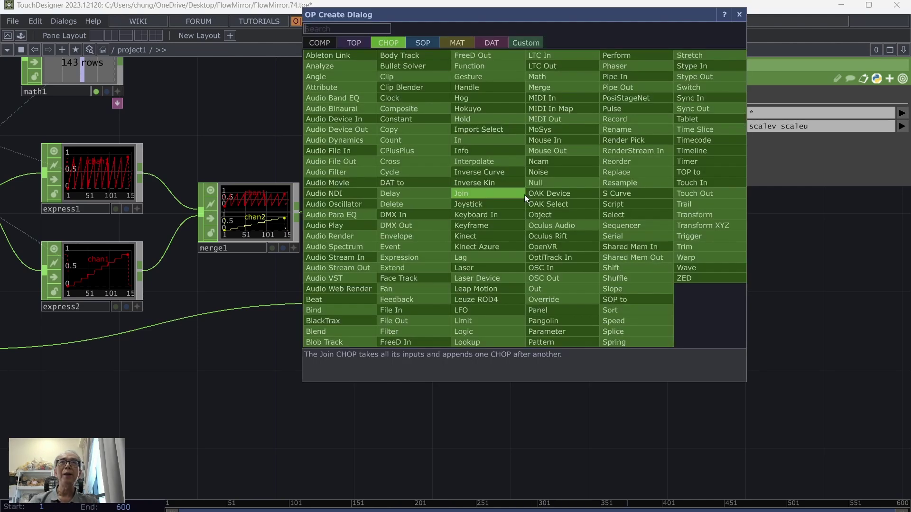
{"action": "left_click", "coordinate": [549, 87]}
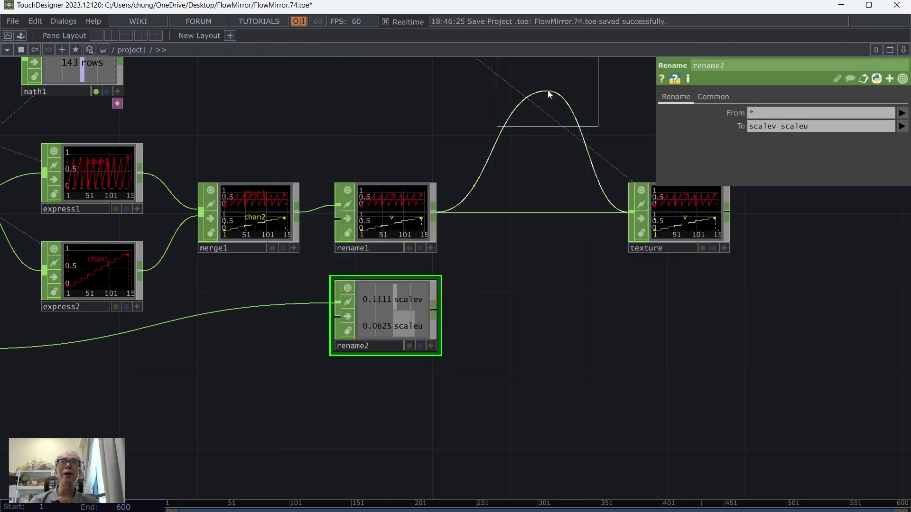
{"action": "left_click", "coordinate": [547, 219]}
{"action": "left_click", "coordinate": [433, 312]}
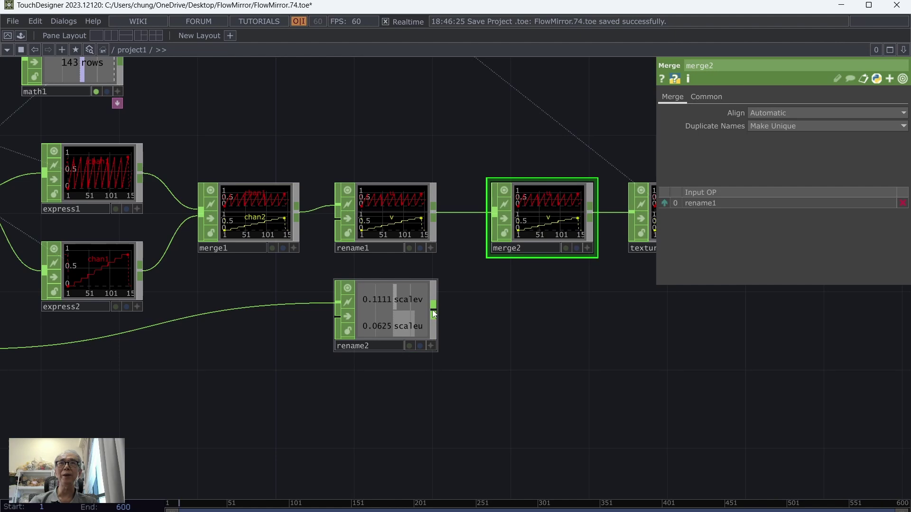
{"action": "left_click", "coordinate": [494, 212]}
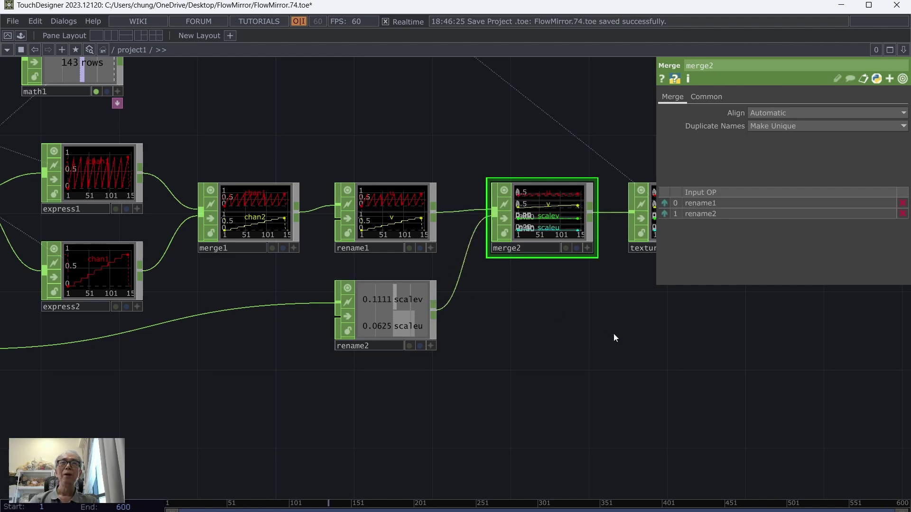
Check the channel information of merge2 and save the project.
{"action": "left_click_drag", "start_coordinate": [614, 334], "coordinate": [497, 357]}
{"action": "middle_click", "coordinate": [423, 225]}
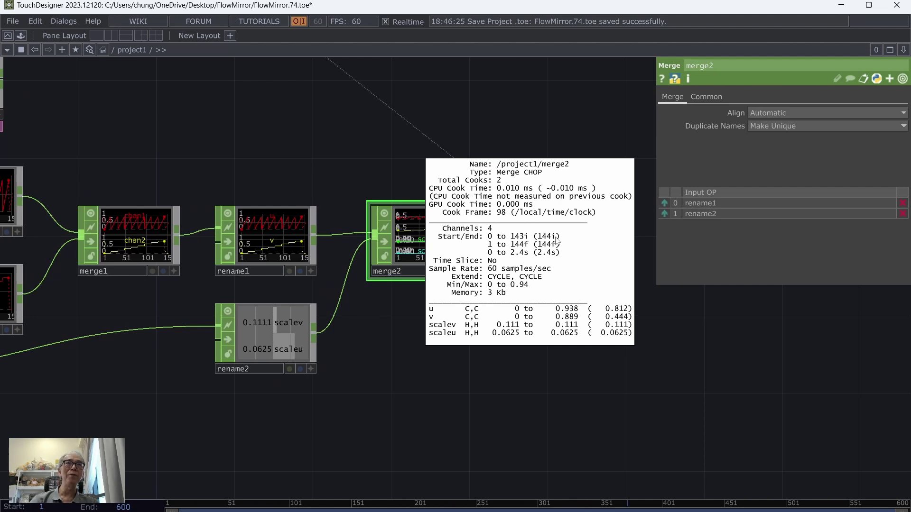
{"action": "middle_click_drag", "start_coordinate": [431, 302], "coordinate": [443, 385]}
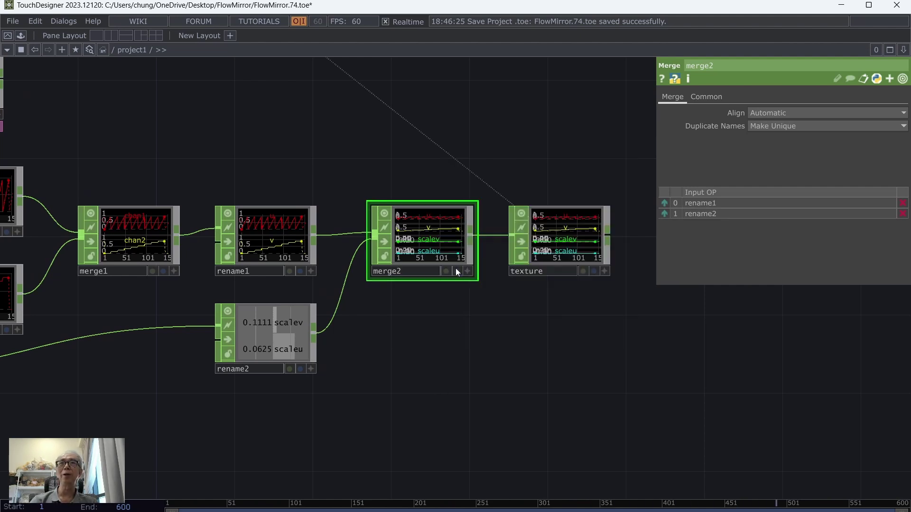
{"action": "scroll", "coordinate": [481, 370], "scroll_direction": "down", "scroll_amount": 3}
{"action": "left_click_drag", "start_coordinate": [237, 177], "coordinate": [433, 320]}
{"action": "left_click", "coordinate": [13, 21]}
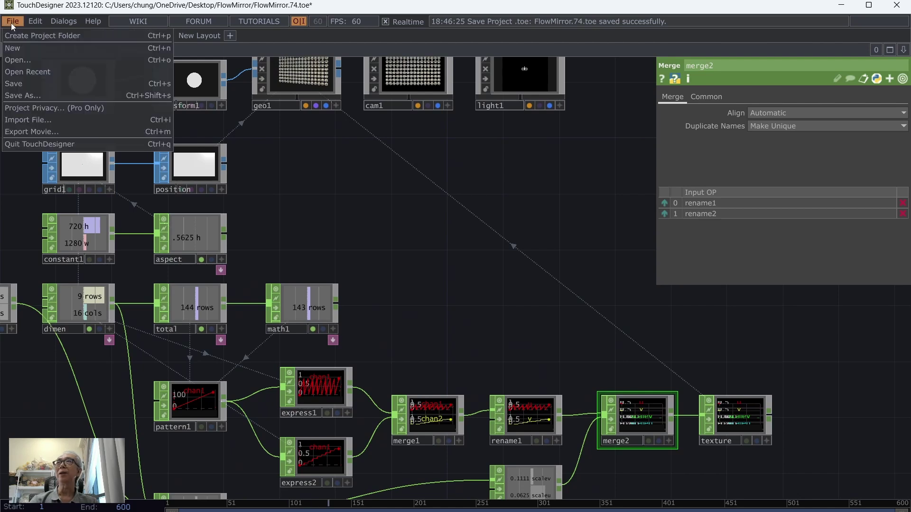
{"action": "left_click", "coordinate": [35, 84]}
Set geo1's instance texture Scale U to scaleu and Scale V to scalev.
{"action": "left_click", "coordinate": [287, 79]}
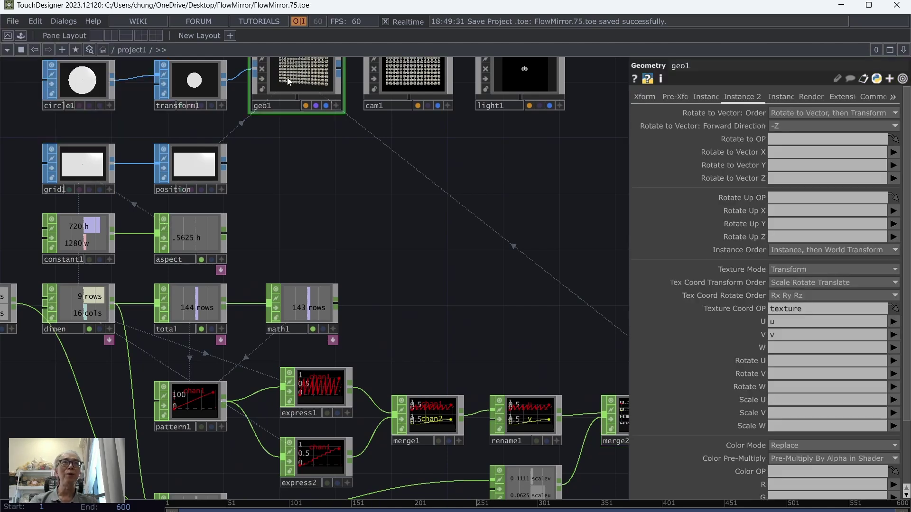
{"action": "left_click_drag", "start_coordinate": [401, 261], "coordinate": [290, 186]}
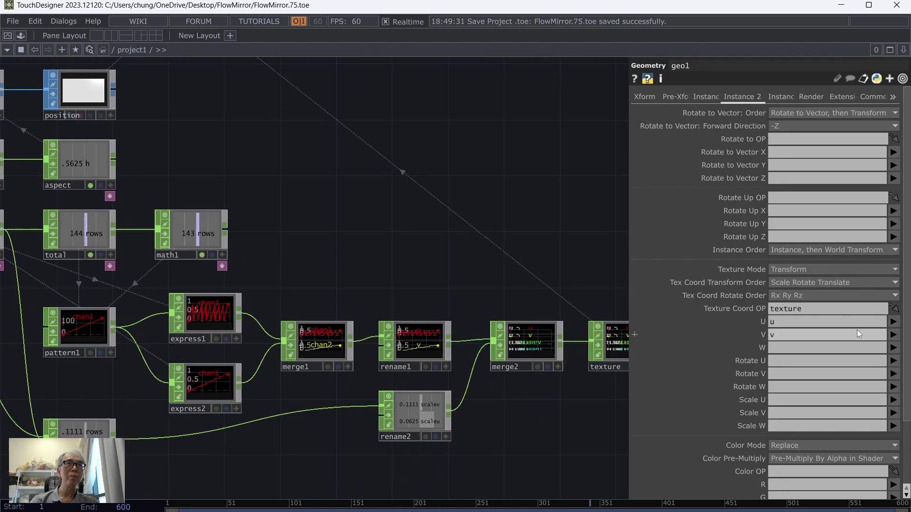
{"action": "left_click", "coordinate": [893, 400]}
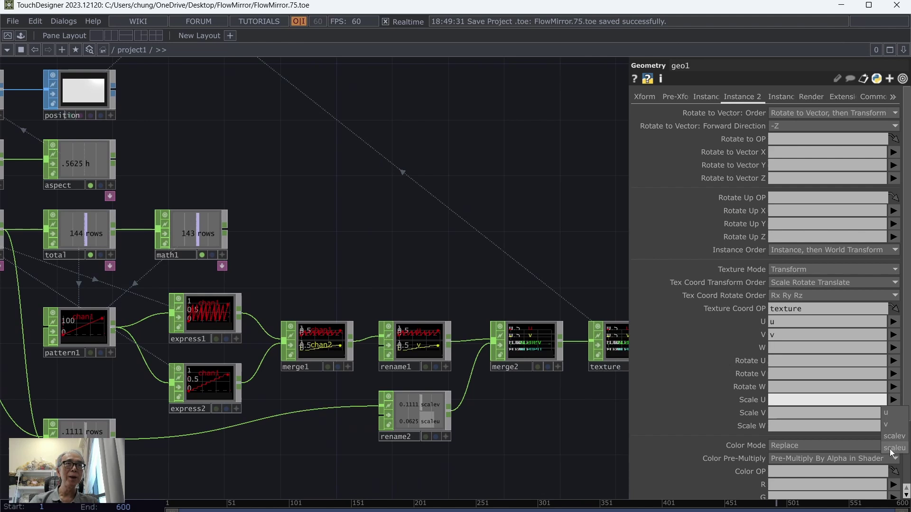
{"action": "left_click", "coordinate": [890, 449]}
{"action": "left_click", "coordinate": [893, 415]}
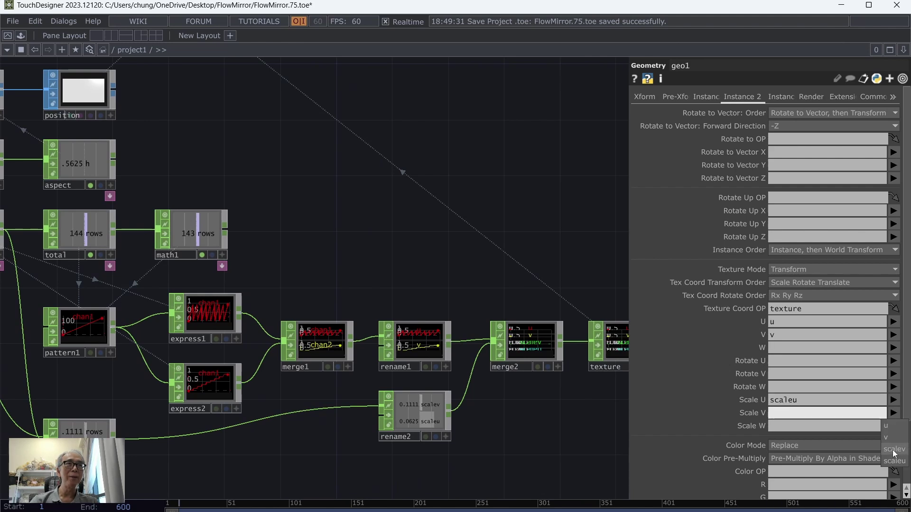
{"action": "left_click", "coordinate": [882, 458]}
Save the project, view the circle mirror output in Perform Mode, and return to the network.
{"action": "left_click_drag", "start_coordinate": [258, 132], "coordinate": [418, 228]}
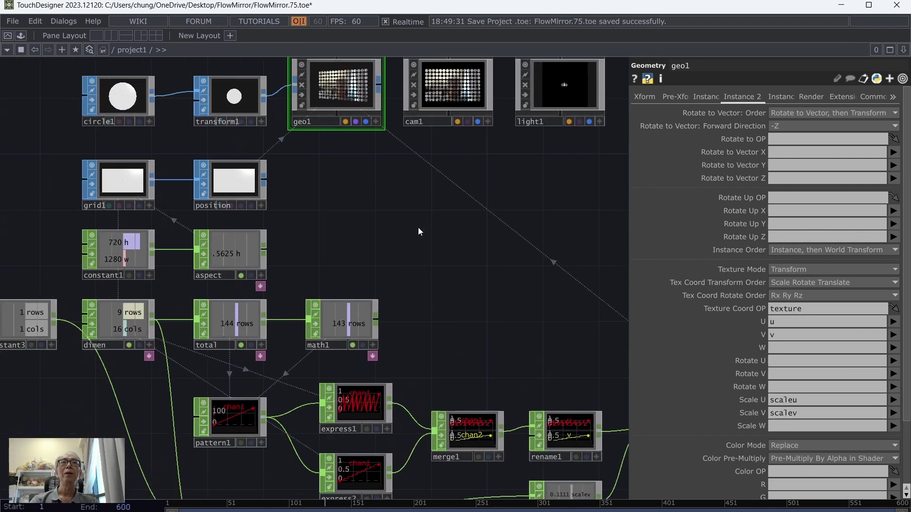
{"action": "left_click", "coordinate": [13, 21]}
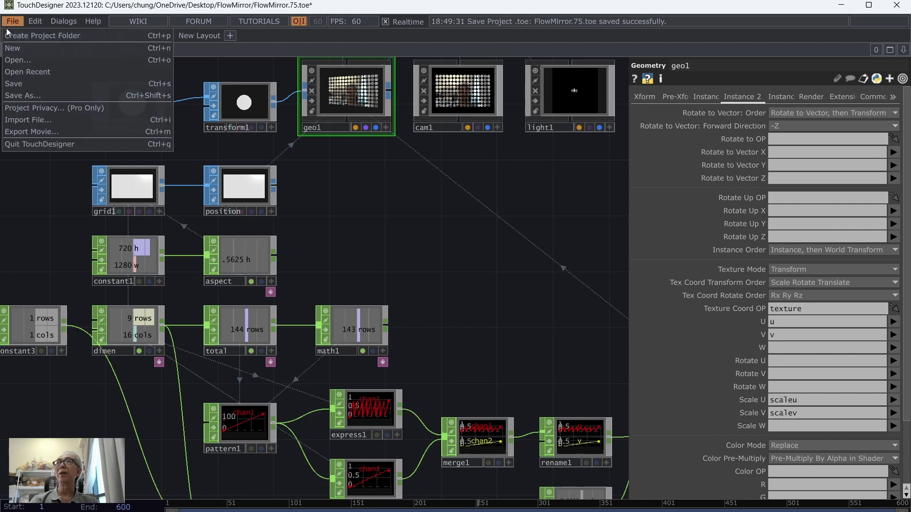
{"action": "left_click", "coordinate": [23, 82]}
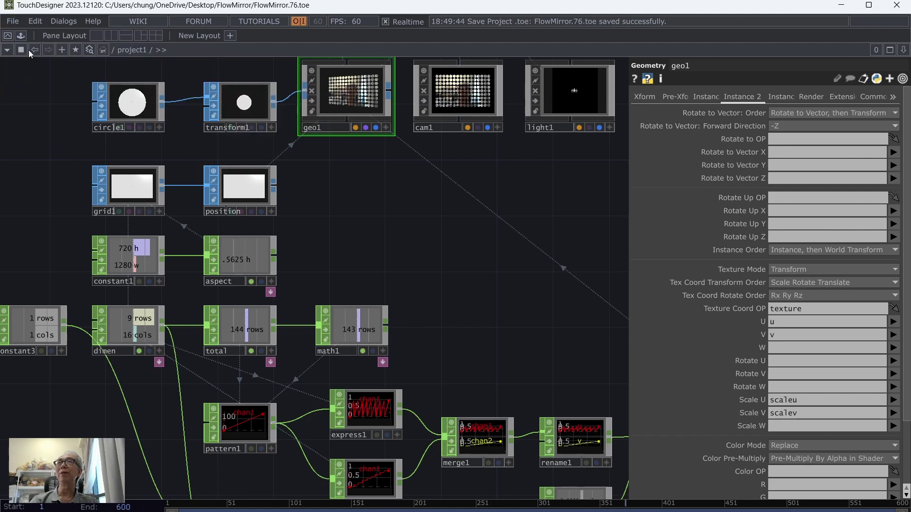
{"action": "left_click", "coordinate": [7, 36]}
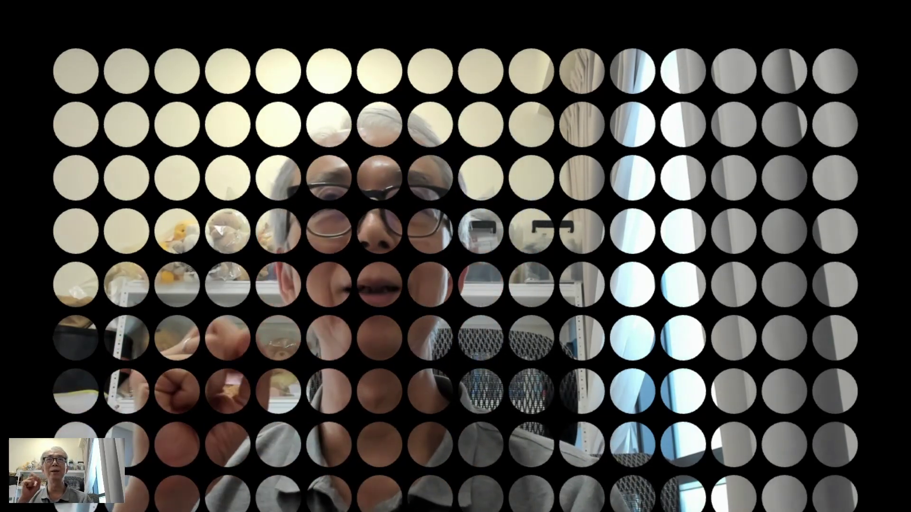
{"action": "key", "text": "Escape"}
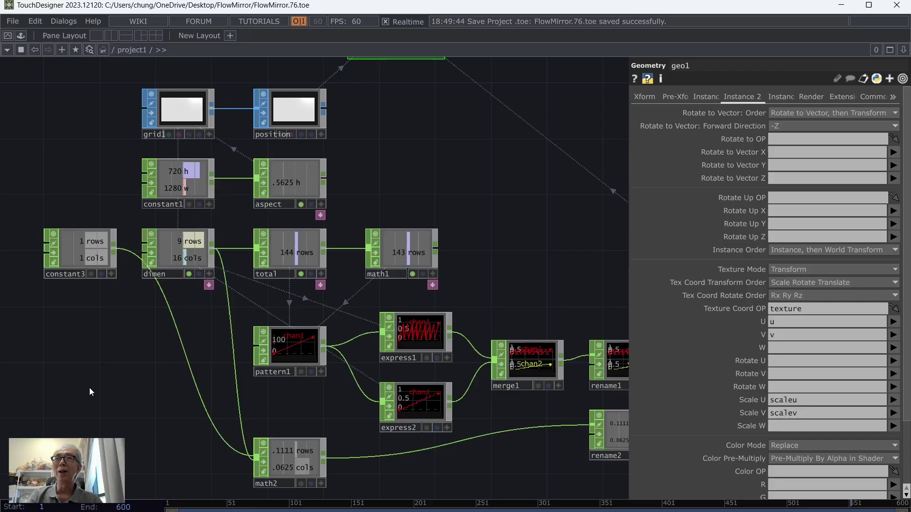
Hide the parameter window and move videodevin1 farther left, away from the circle and grid operators.
{"action": "scroll", "coordinate": [87, 389], "scroll_direction": "down", "scroll_amount": 3}
{"action": "left_click_drag", "start_coordinate": [89, 409], "coordinate": [191, 408]}
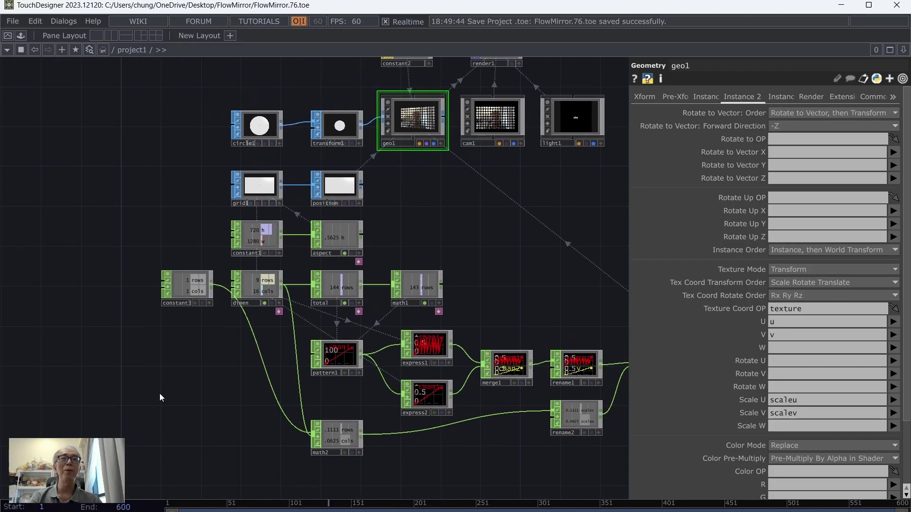
{"action": "key", "text": "p"}
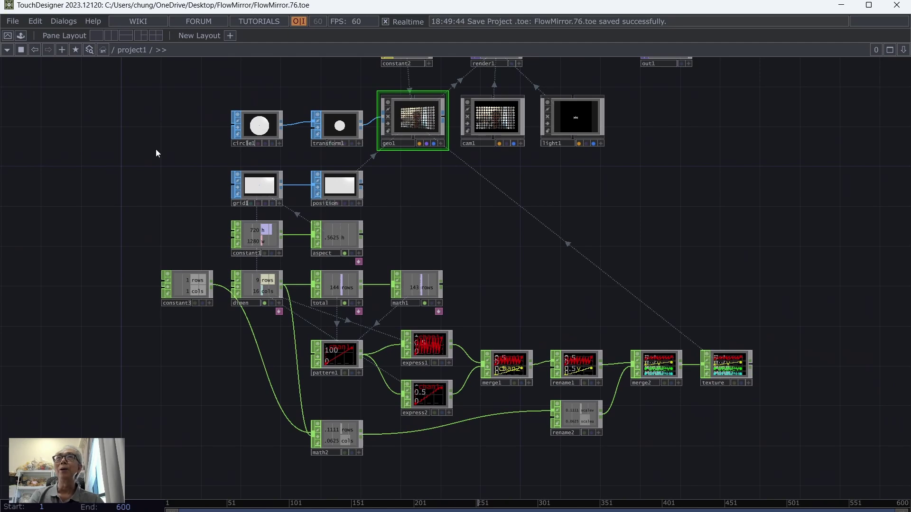
{"action": "left_click_drag", "start_coordinate": [196, 180], "coordinate": [277, 243]}
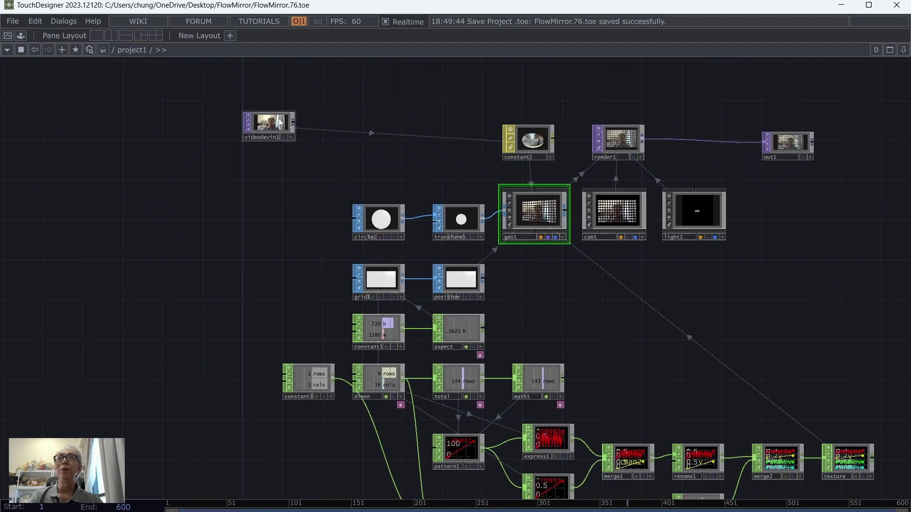
{"action": "left_click_drag", "start_coordinate": [280, 122], "coordinate": [186, 129]}
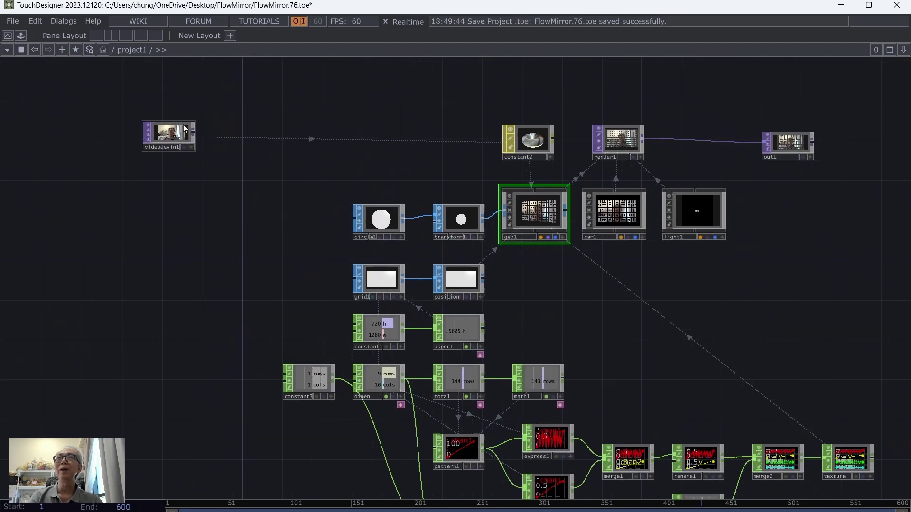
Add the opticalFlow component from the Palette's Tools folder to the empty area below videodevin1, and close the Palette.
{"action": "left_click", "coordinate": [62, 21]}
{"action": "left_click", "coordinate": [88, 83]}
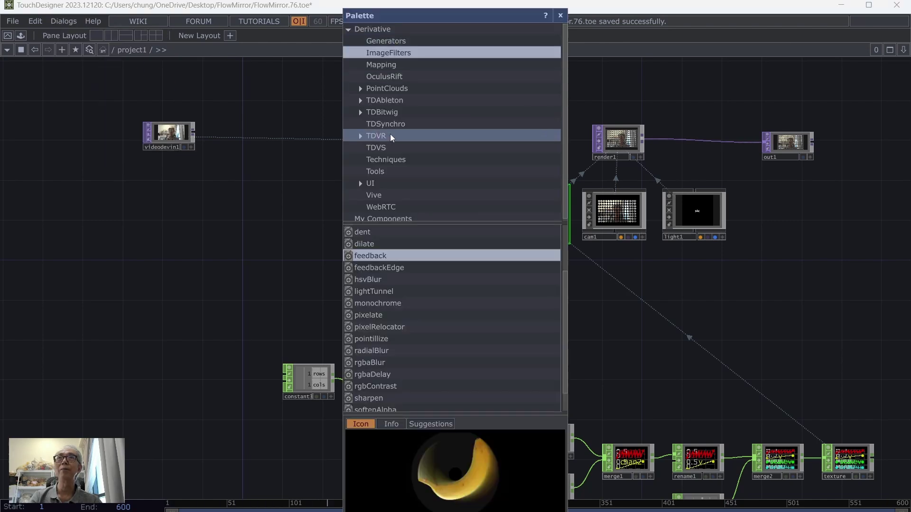
{"action": "left_click", "coordinate": [390, 172]}
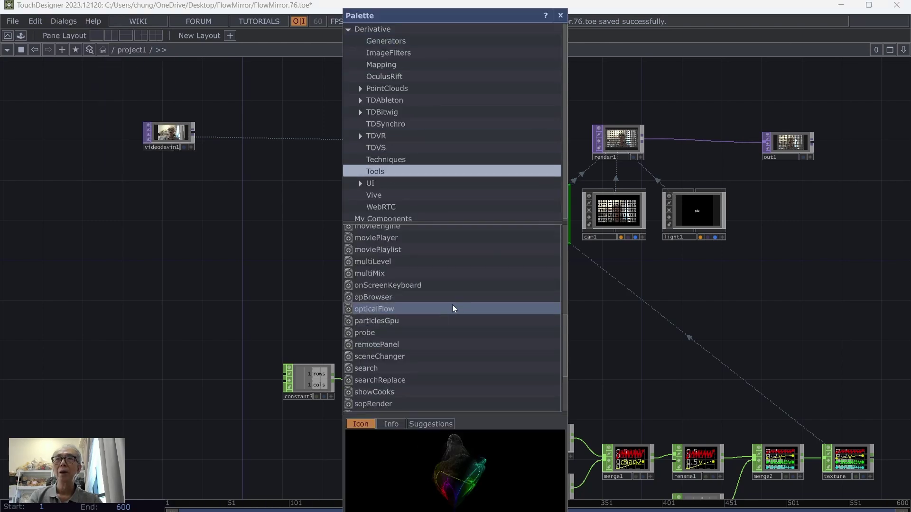
{"action": "left_click", "coordinate": [354, 309]}
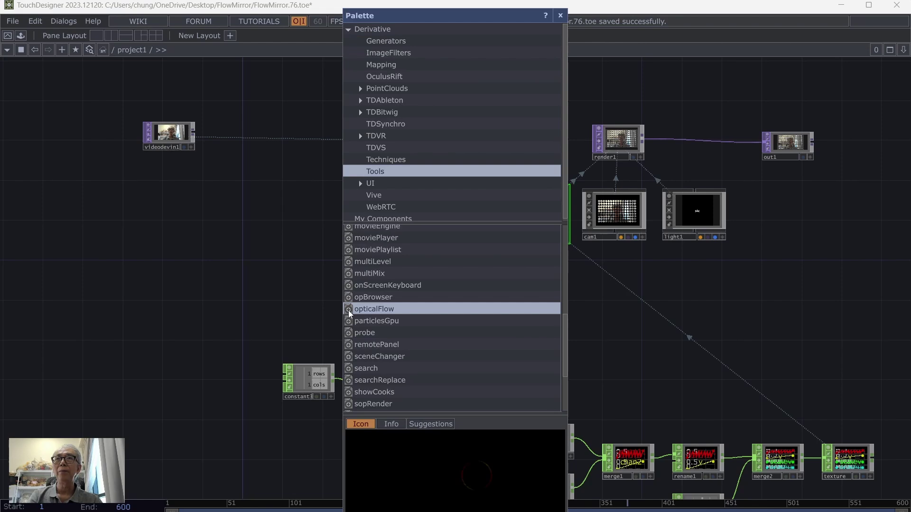
{"action": "left_click_drag", "start_coordinate": [82, 309], "coordinate": [83, 309]}
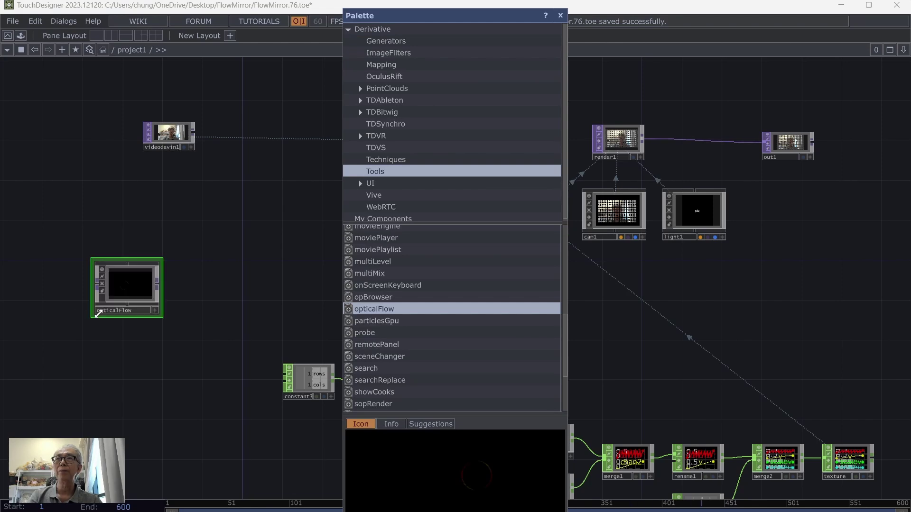
{"action": "left_click", "coordinate": [560, 15]}
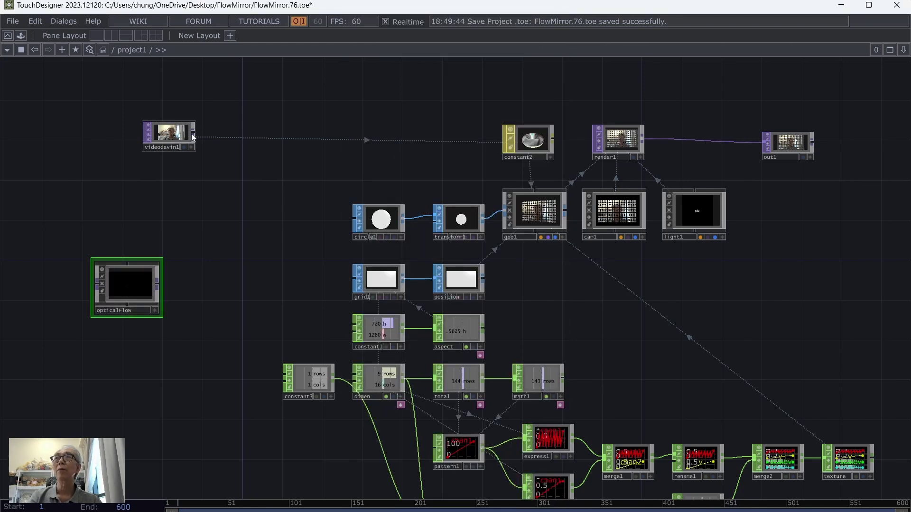
Connect videodevin1 to opticalFlow and arrange videodevin1 directly above it.
{"action": "left_click_drag", "start_coordinate": [195, 133], "coordinate": [137, 204]}
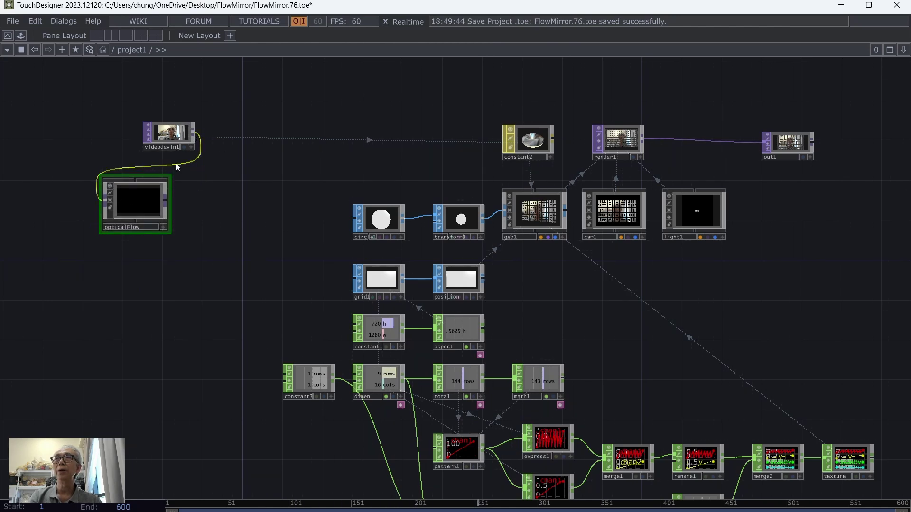
{"action": "left_click_drag", "start_coordinate": [143, 148], "coordinate": [113, 148]}
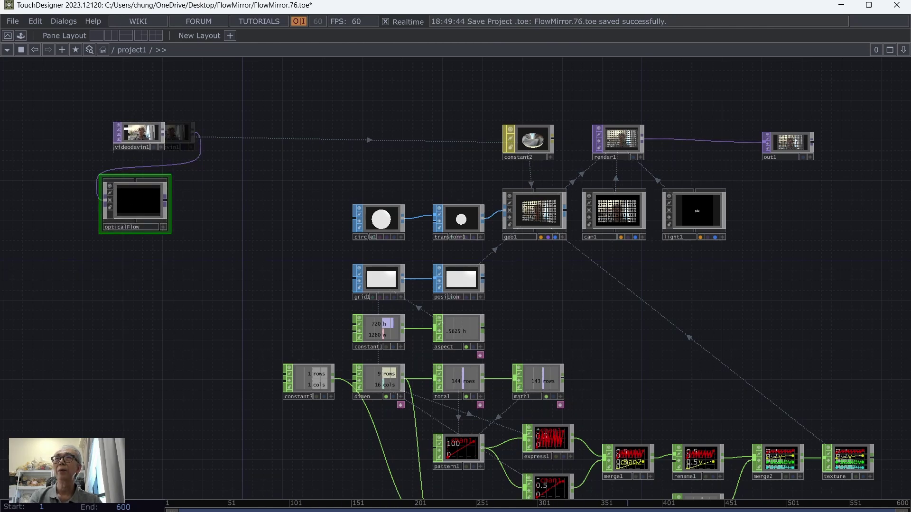
Append a Resolution TOP to the output of opticalFlow and place it directly below the component.
{"action": "right_click", "coordinate": [165, 205]}
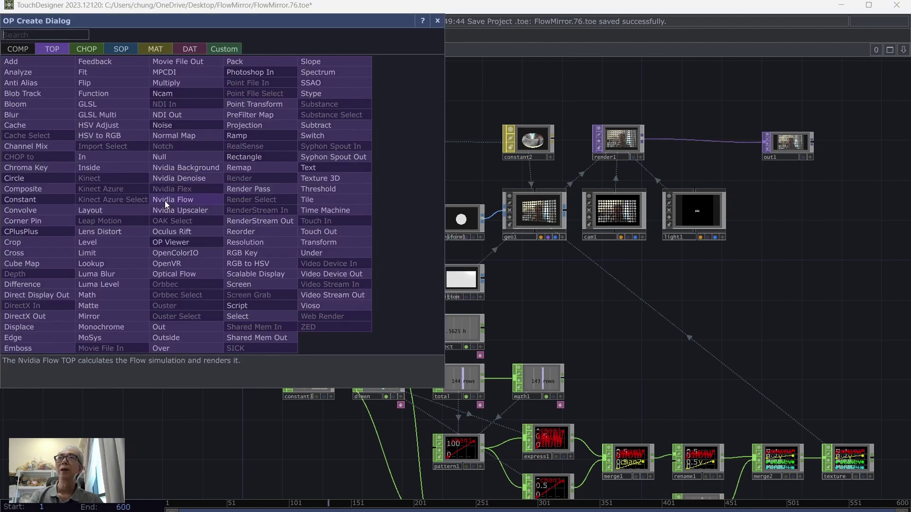
{"action": "left_click", "coordinate": [257, 242]}
{"action": "left_click", "coordinate": [141, 279]}
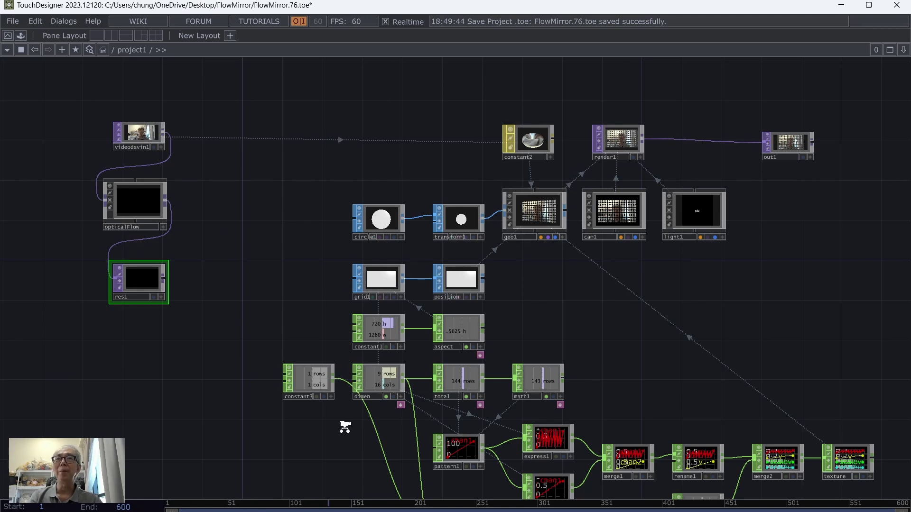
Set res1's Output Resolution to Custom Resolution.
{"action": "scroll", "coordinate": [345, 427], "scroll_direction": "up", "scroll_amount": 2}
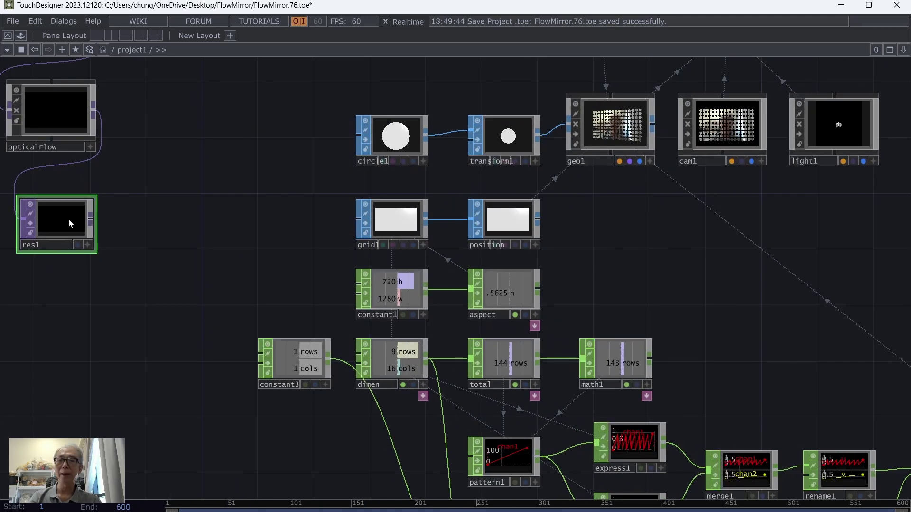
{"action": "key", "text": "p"}
{"action": "left_click", "coordinate": [707, 98]}
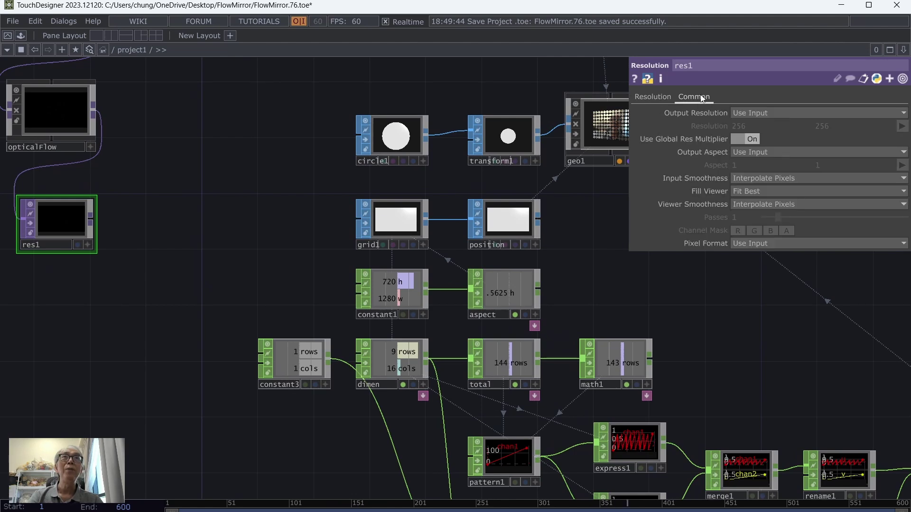
{"action": "left_click", "coordinate": [768, 114]}
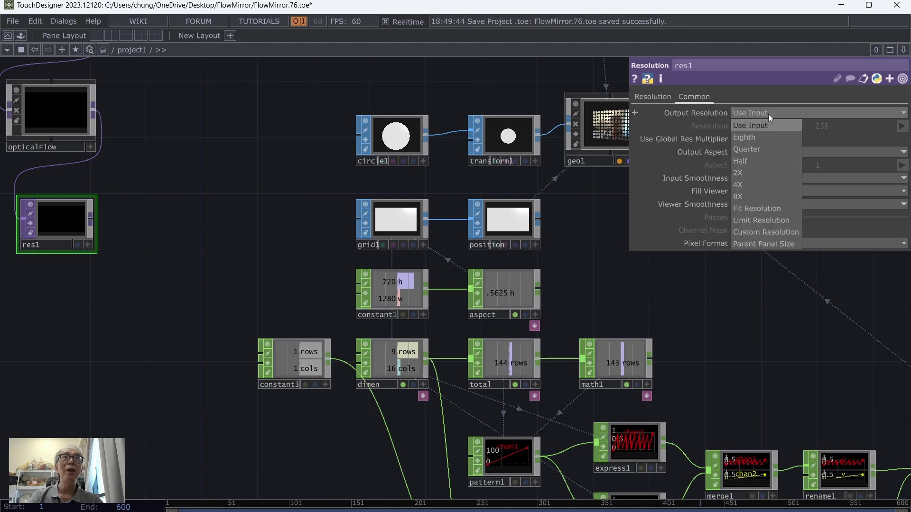
{"action": "left_click", "coordinate": [782, 231]}
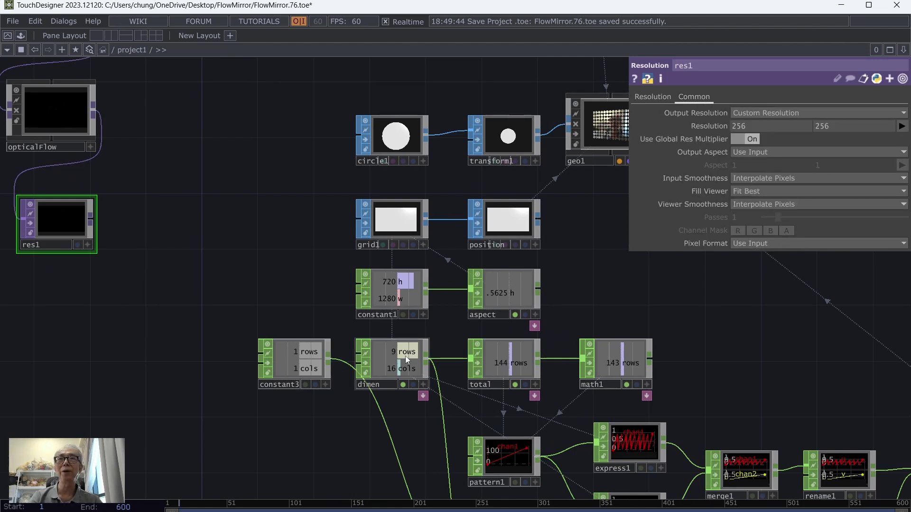
Export dimen's rows channel to res1's resolution height and its cols channel to the resolution width.
{"action": "left_click", "coordinate": [423, 384]}
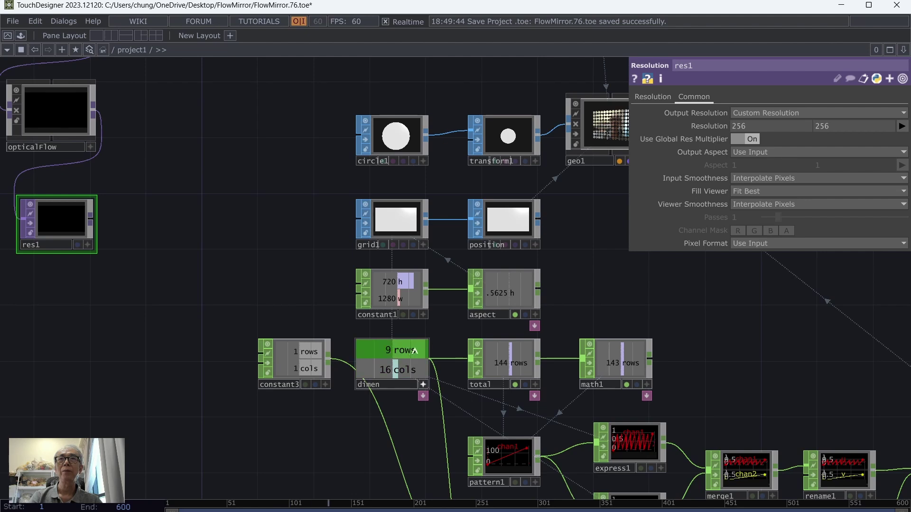
{"action": "left_click_drag", "start_coordinate": [401, 354], "coordinate": [841, 127]}
{"action": "left_click", "coordinate": [836, 112]}
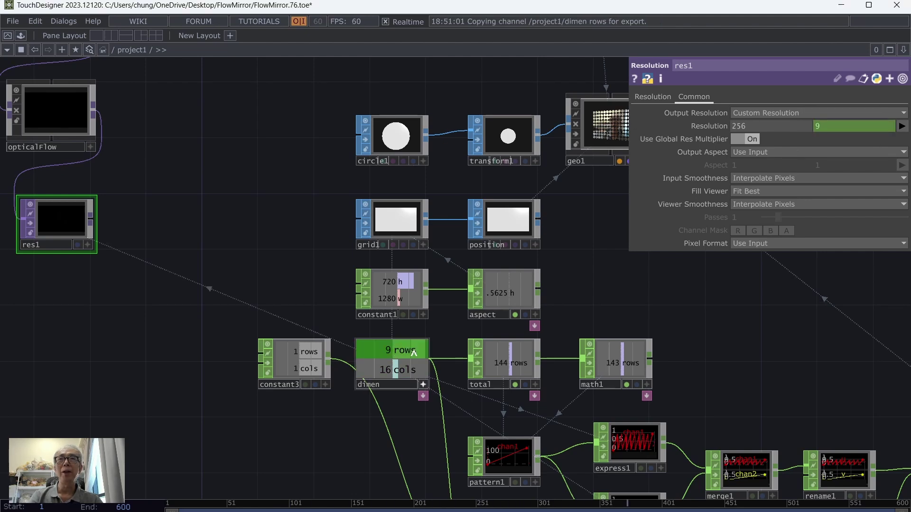
{"action": "left_click_drag", "start_coordinate": [403, 373], "coordinate": [747, 124]}
{"action": "left_click", "coordinate": [751, 107]}
Set res1's Output Aspect to Resolution and deactivate the viewer of dimen.
{"action": "left_click", "coordinate": [750, 153]}
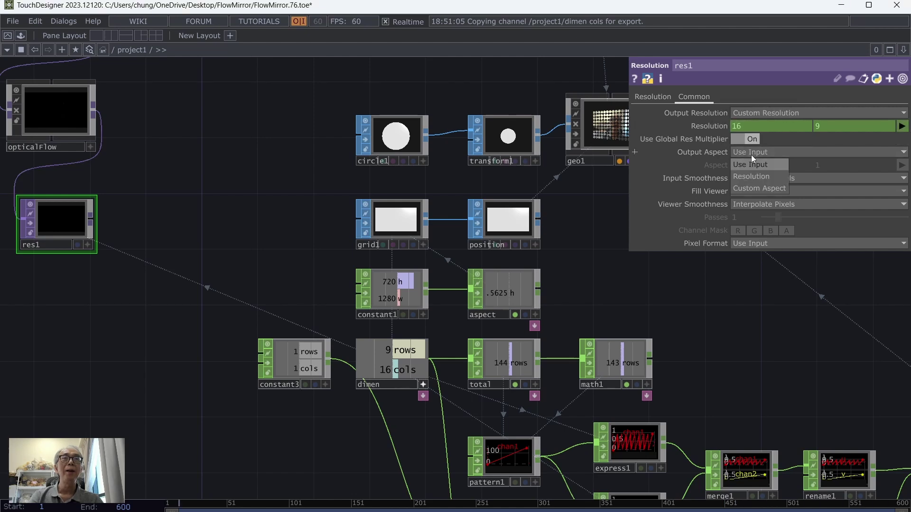
{"action": "left_click", "coordinate": [751, 177]}
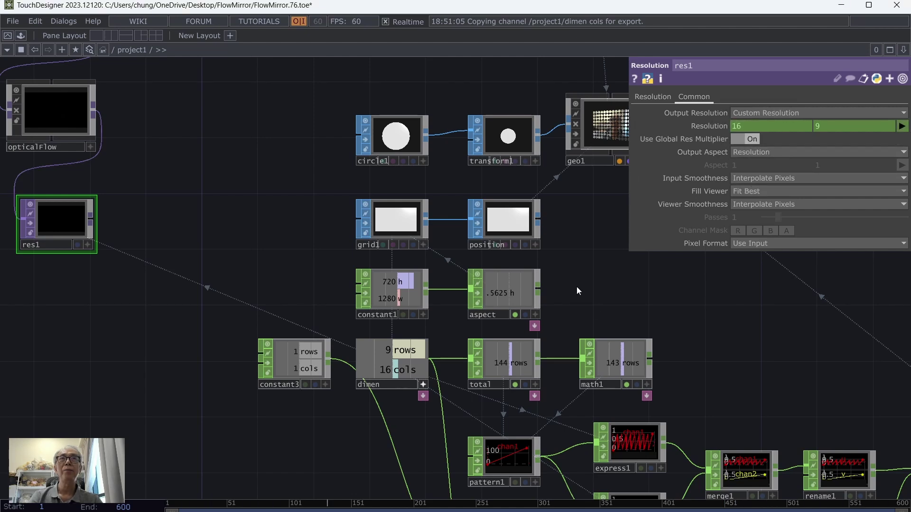
{"action": "left_click_drag", "start_coordinate": [98, 196], "coordinate": [98, 205]}
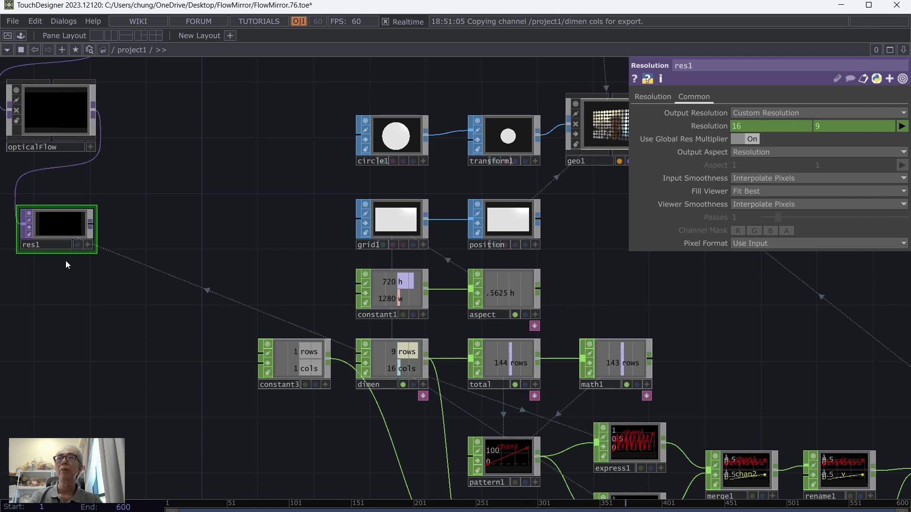
Append a Null TOP to res1 and place it beside res1 on the same row.
{"action": "right_click", "coordinate": [93, 224]}
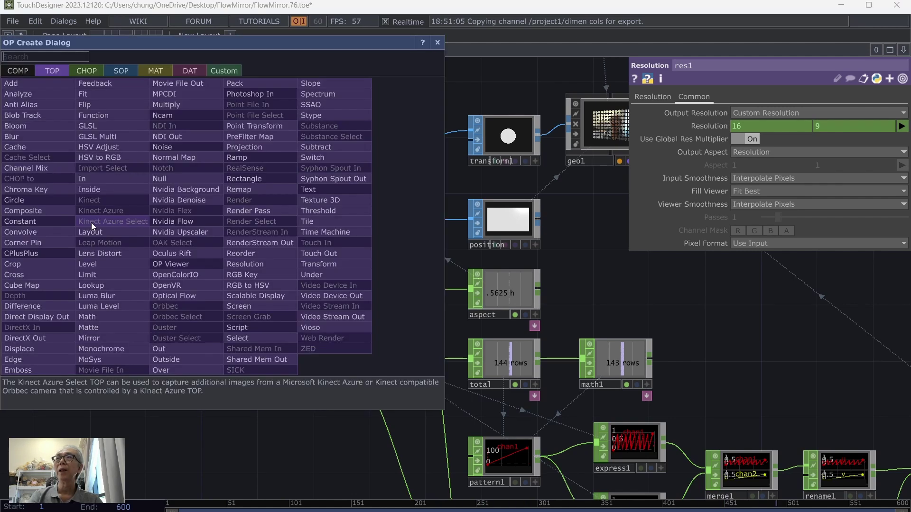
{"action": "left_click", "coordinate": [162, 178]}
{"action": "left_click", "coordinate": [167, 227]}
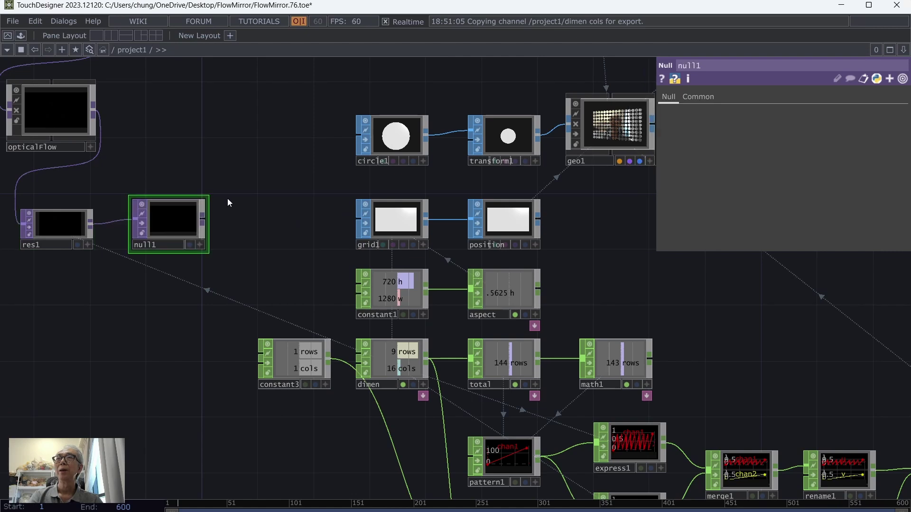
Set null1's Viewer Smoothness to Nearest Pixel and examine its optical flow image up close.
{"action": "scroll", "coordinate": [237, 256], "scroll_direction": "up", "scroll_amount": 3}
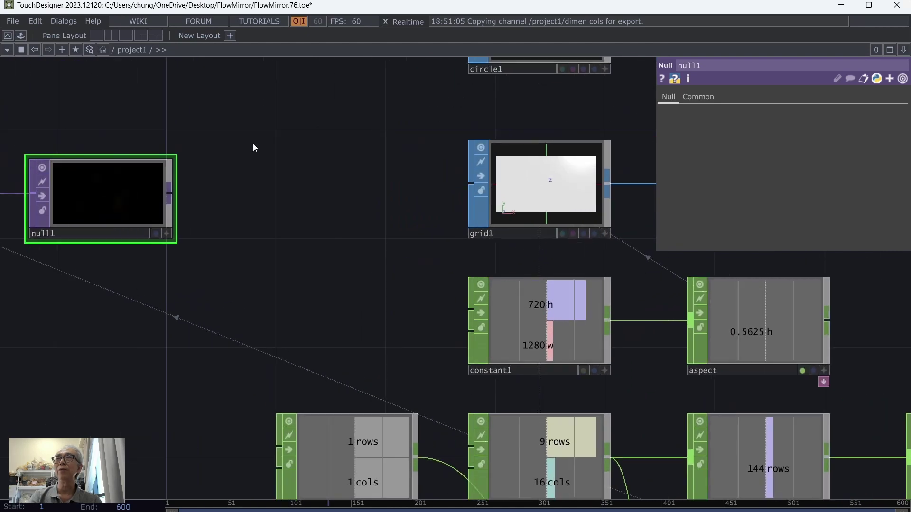
{"action": "key", "text": "Tab"}
{"action": "left_click", "coordinate": [80, 431]}
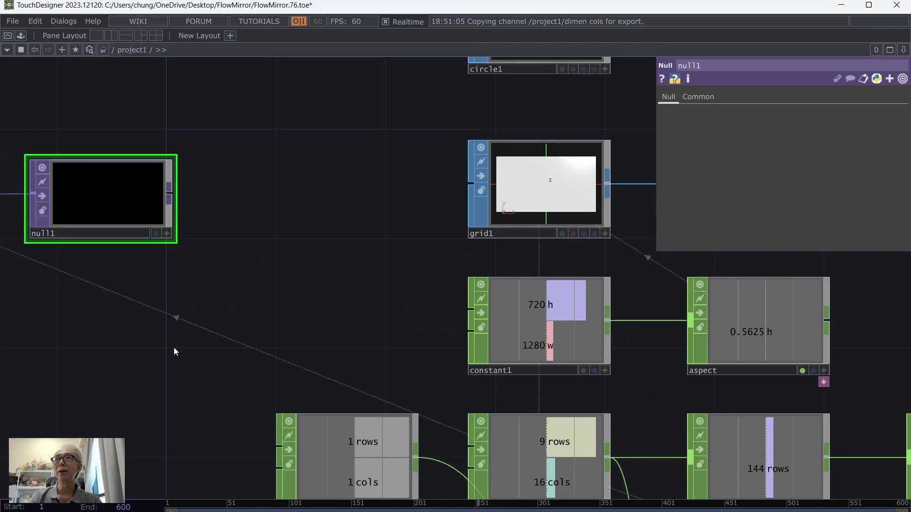
{"action": "left_click_drag", "start_coordinate": [225, 388], "coordinate": [337, 452]}
{"action": "scroll", "coordinate": [346, 304], "scroll_direction": "up", "scroll_amount": 3}
{"action": "scroll", "coordinate": [345, 298], "scroll_direction": "up", "scroll_amount": 1}
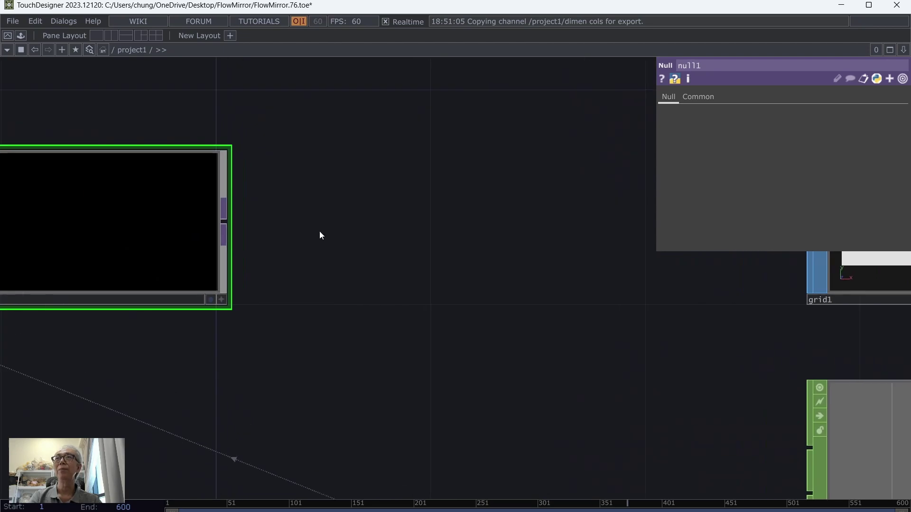
{"action": "left_click_drag", "start_coordinate": [320, 234], "coordinate": [590, 303]}
{"action": "left_click", "coordinate": [699, 97]}
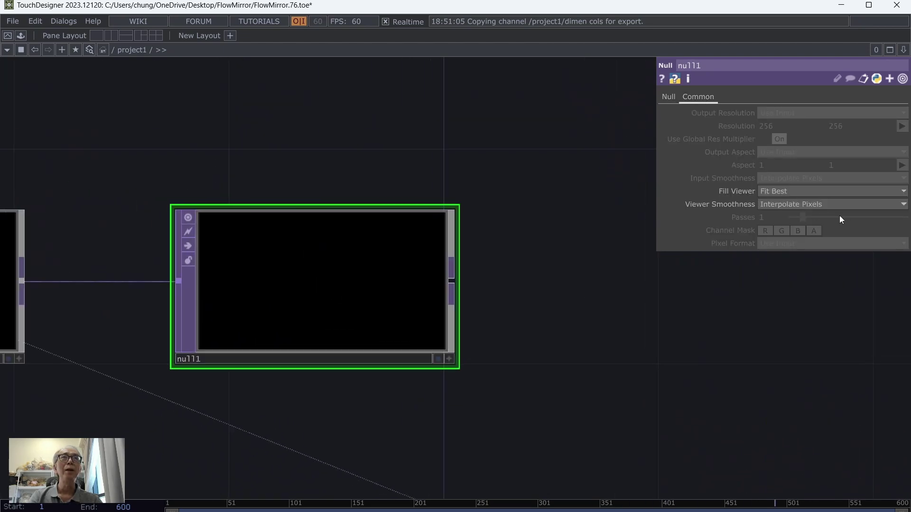
{"action": "left_click", "coordinate": [796, 205]}
{"action": "left_click", "coordinate": [796, 230]}
{"action": "scroll", "coordinate": [589, 369], "scroll_direction": "up", "scroll_amount": 2}
{"action": "left_click_drag", "start_coordinate": [490, 350], "coordinate": [784, 388]}
{"action": "scroll", "coordinate": [701, 392], "scroll_direction": "up", "scroll_amount": 2}
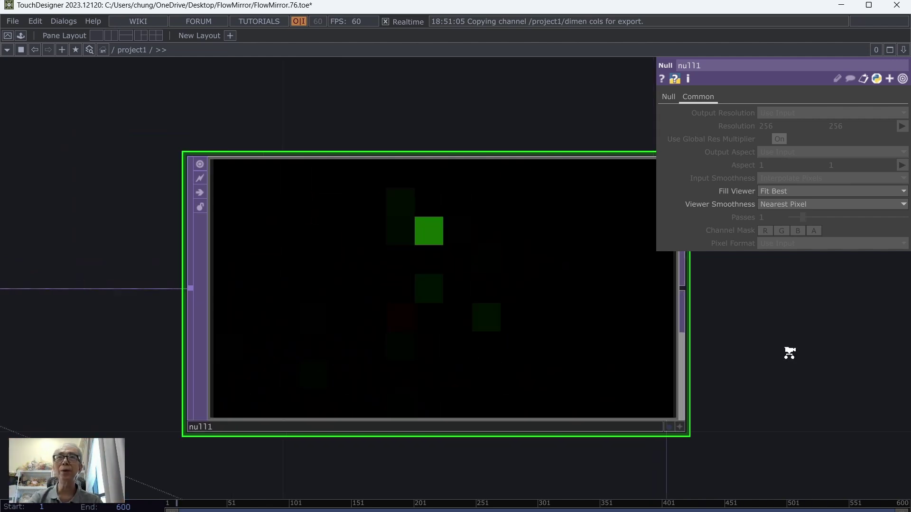
Move res1 and null1 up closer to opticalFlow, keeping the two aligned side by side.
{"action": "scroll", "coordinate": [788, 361], "scroll_direction": "down", "scroll_amount": 6}
{"action": "left_click_drag", "start_coordinate": [846, 347], "coordinate": [594, 301]}
{"action": "scroll", "coordinate": [593, 297], "scroll_direction": "down", "scroll_amount": 2}
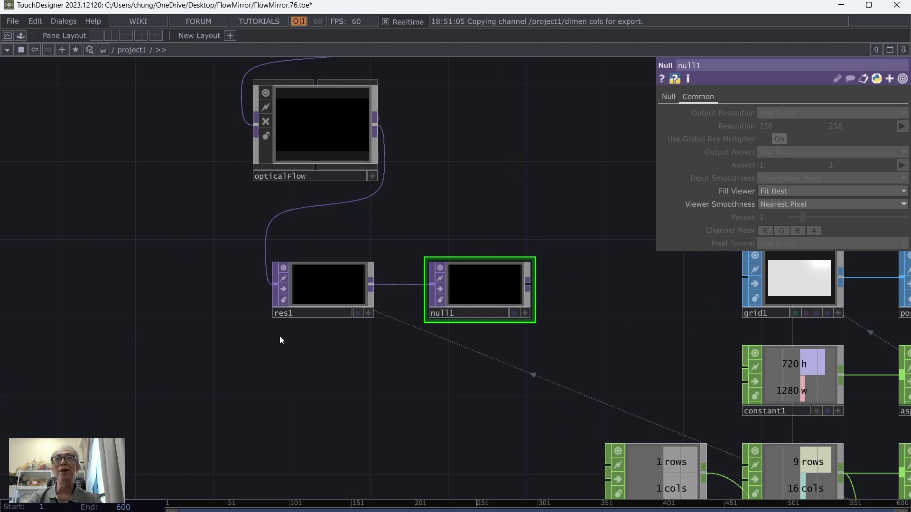
{"action": "left_click_drag", "start_coordinate": [328, 291], "coordinate": [329, 252]}
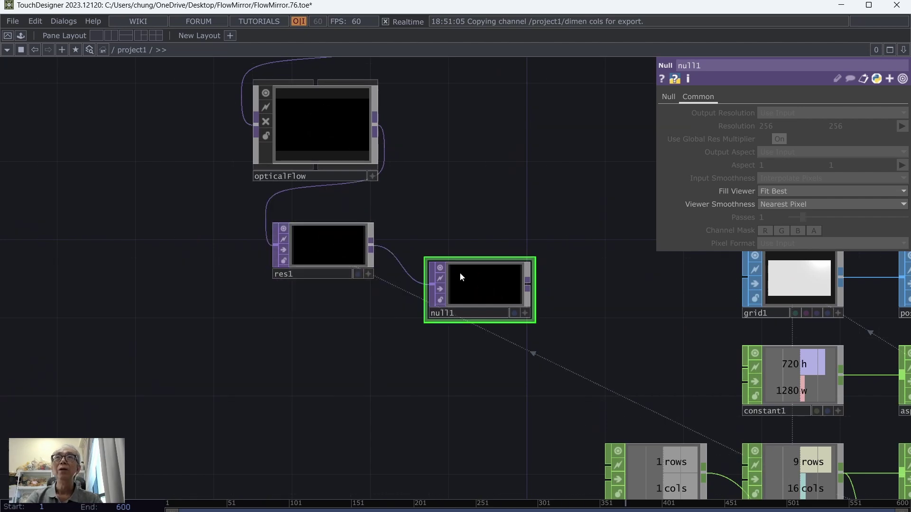
{"action": "left_click_drag", "start_coordinate": [474, 279], "coordinate": [458, 240]}
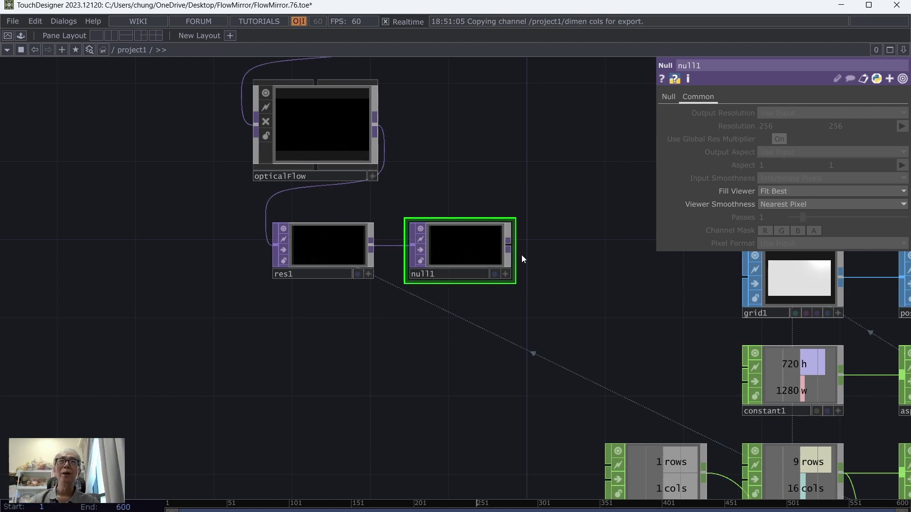
Add a TOP to CHOP fed by null1 and place it in the empty area below res1.
{"action": "right_click", "coordinate": [509, 246]}
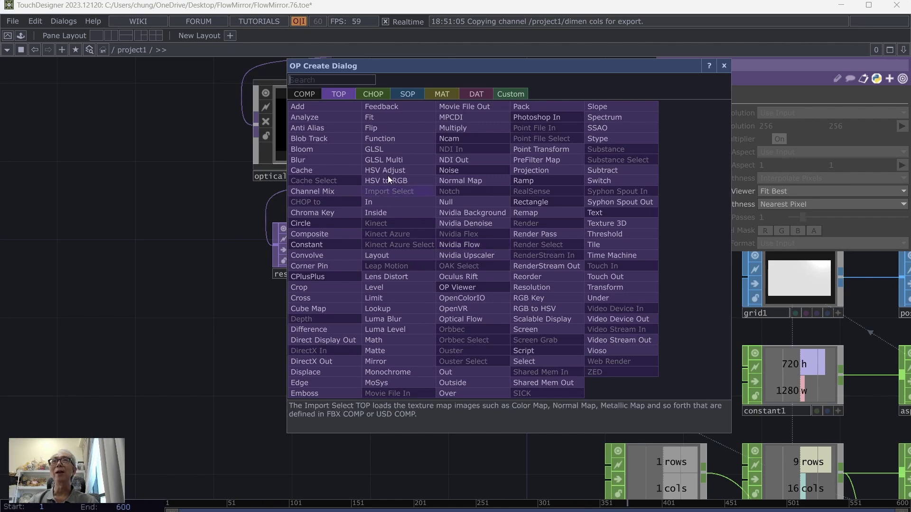
{"action": "left_click", "coordinate": [375, 94]}
{"action": "left_click", "coordinate": [332, 119]}
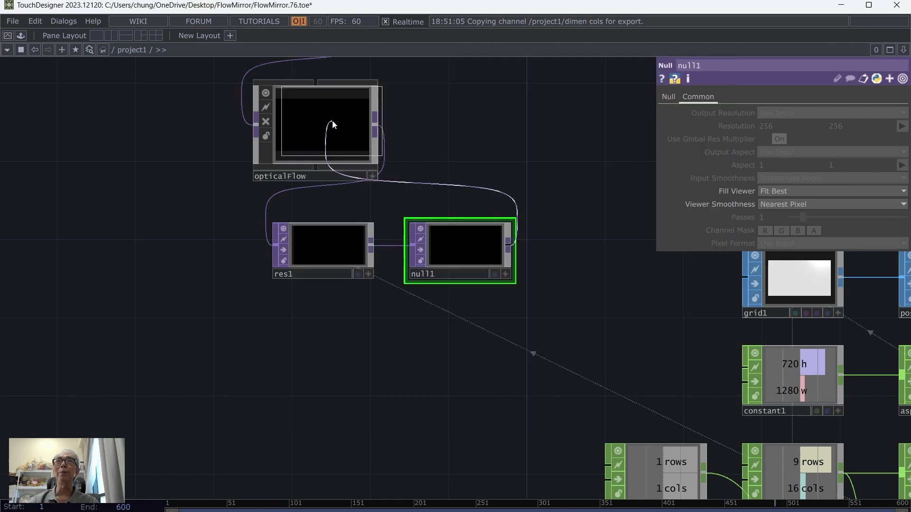
{"action": "left_click", "coordinate": [316, 361]}
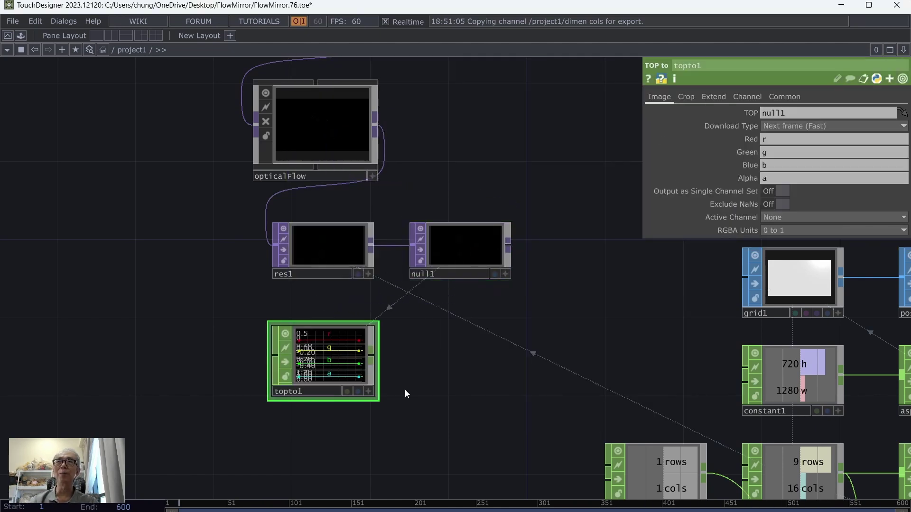
Clear the Blue and Alpha channel names of topto1, keeping only r and g.
{"action": "scroll", "coordinate": [439, 369], "scroll_direction": "down", "scroll_amount": 3}
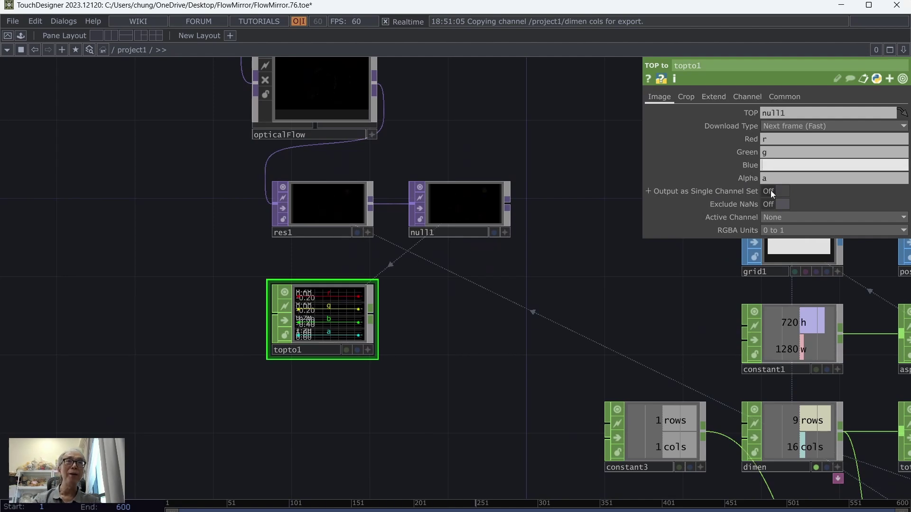
{"action": "left_click_drag", "start_coordinate": [773, 178], "coordinate": [740, 178]}
{"action": "key", "text": "BackSpace"}
{"action": "left_click", "coordinate": [437, 334]}
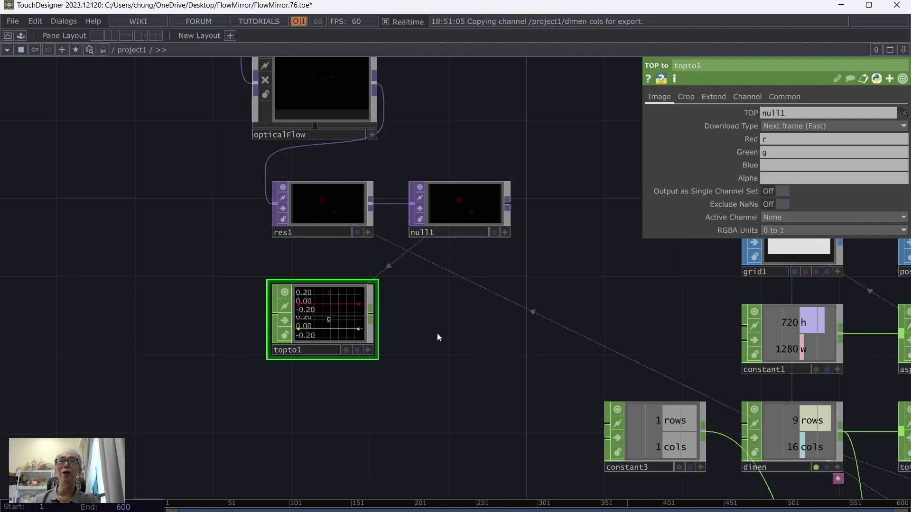
Set topto1's Crop to Full Image and its UV Units to Pixels.
{"action": "left_click", "coordinate": [683, 98]}
{"action": "left_click", "coordinate": [767, 112]}
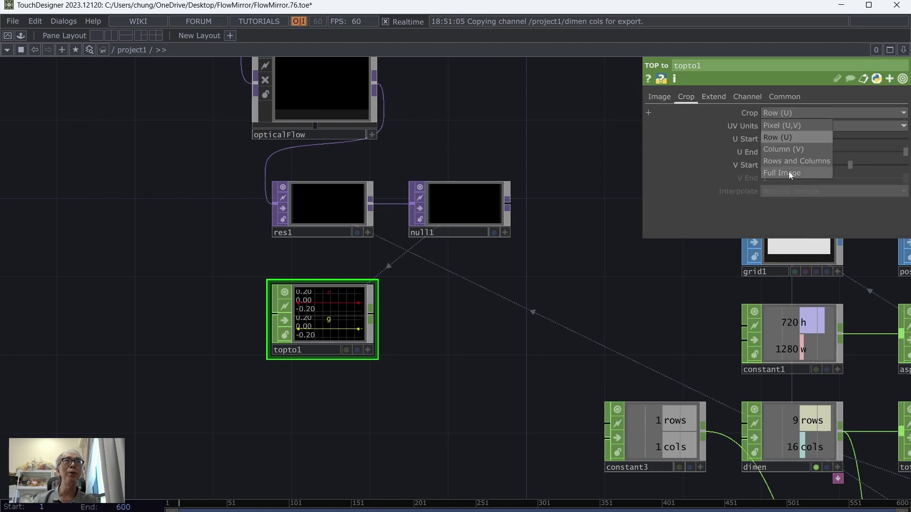
{"action": "left_click", "coordinate": [788, 172]}
{"action": "left_click", "coordinate": [778, 125]}
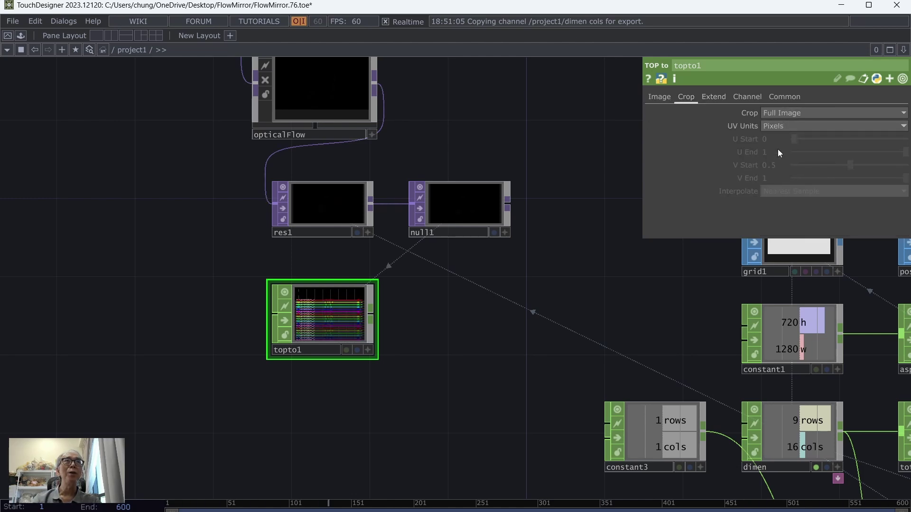
Turn on Output as Single Channel Set for topto1 and check its operator information.
{"action": "left_click", "coordinate": [658, 97]}
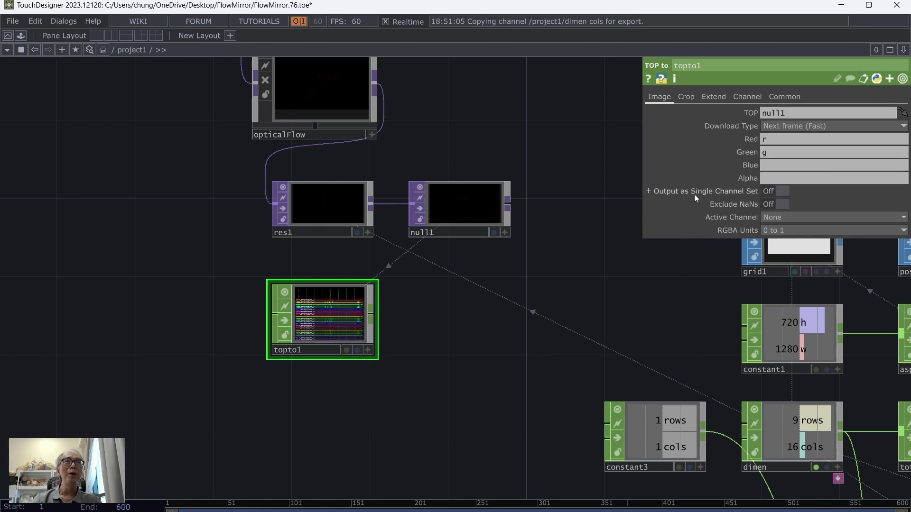
{"action": "left_click", "coordinate": [772, 193]}
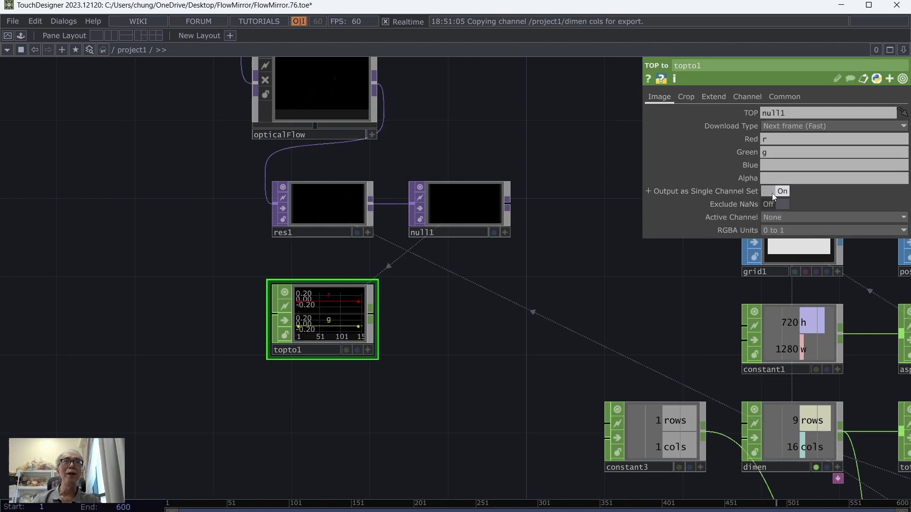
{"action": "middle_click", "coordinate": [334, 312]}
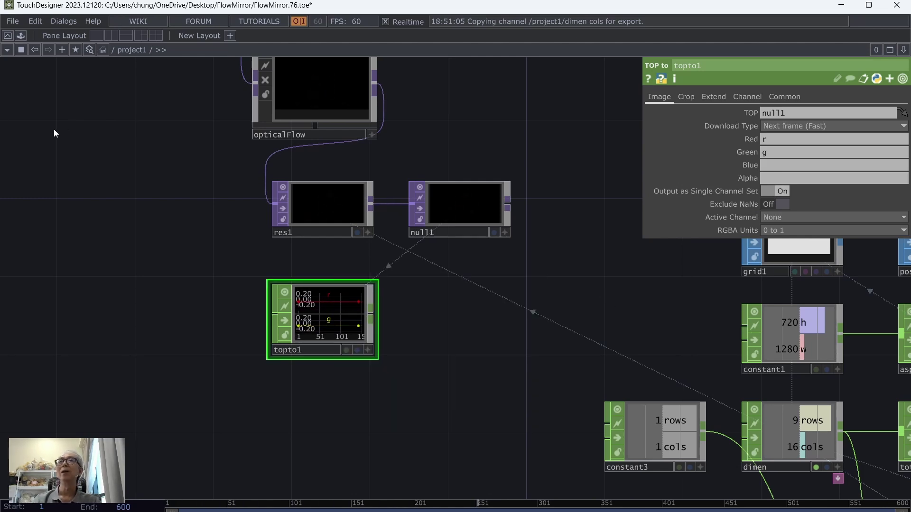
Save the project and inspect topto1's operator information for its channels and sample range.
{"action": "left_click", "coordinate": [8, 22]}
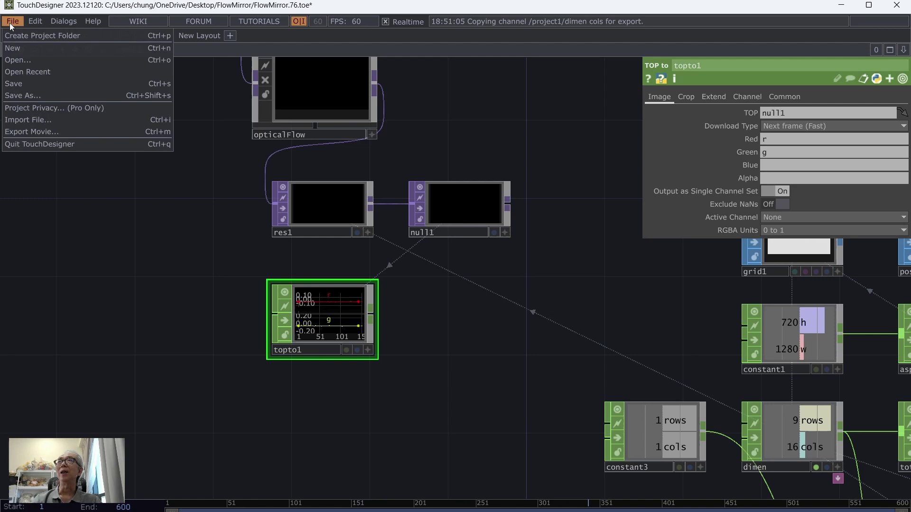
{"action": "left_click", "coordinate": [24, 86]}
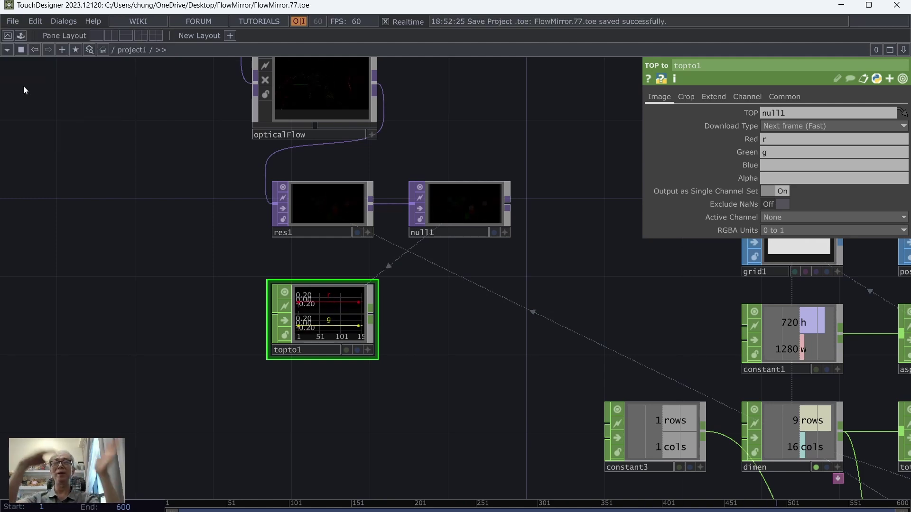
{"action": "left_click_drag", "start_coordinate": [114, 349], "coordinate": [127, 272]}
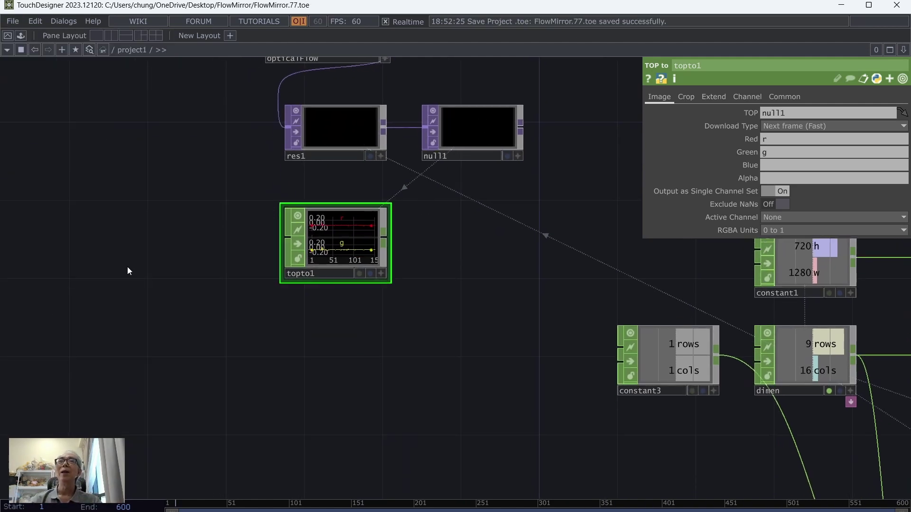
{"action": "middle_click", "coordinate": [345, 236]}
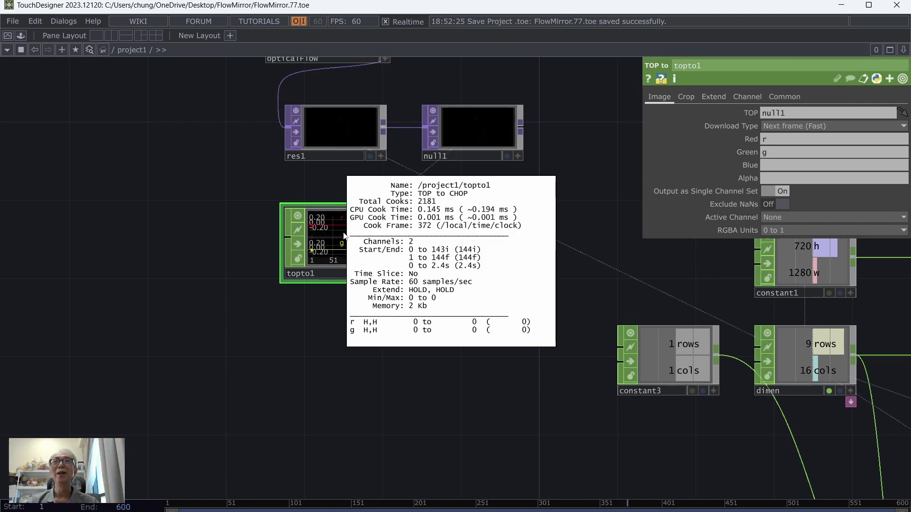
Add a Math CHOP fed by topto1, place it directly below topto1, and return from the full-screen output to the network.
{"action": "middle_click_drag", "start_coordinate": [452, 350], "coordinate": [471, 433]}
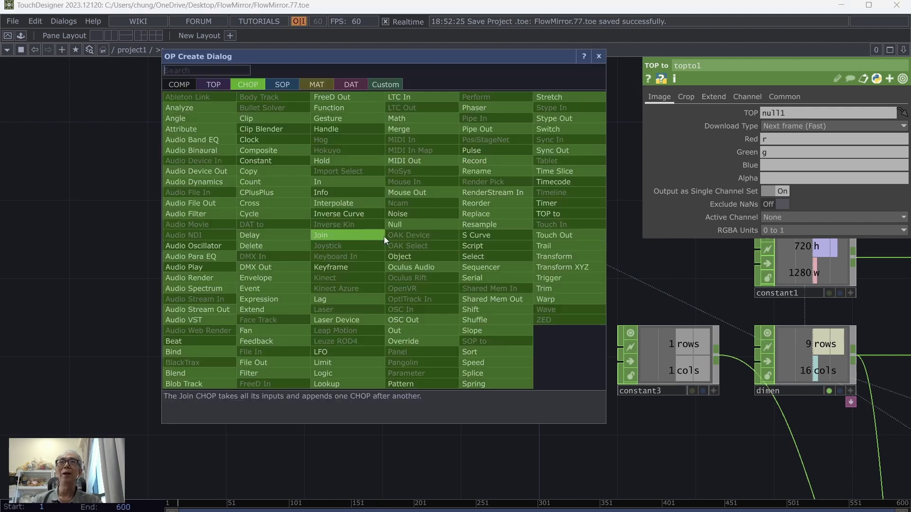
{"action": "right_click", "coordinate": [383, 236]}
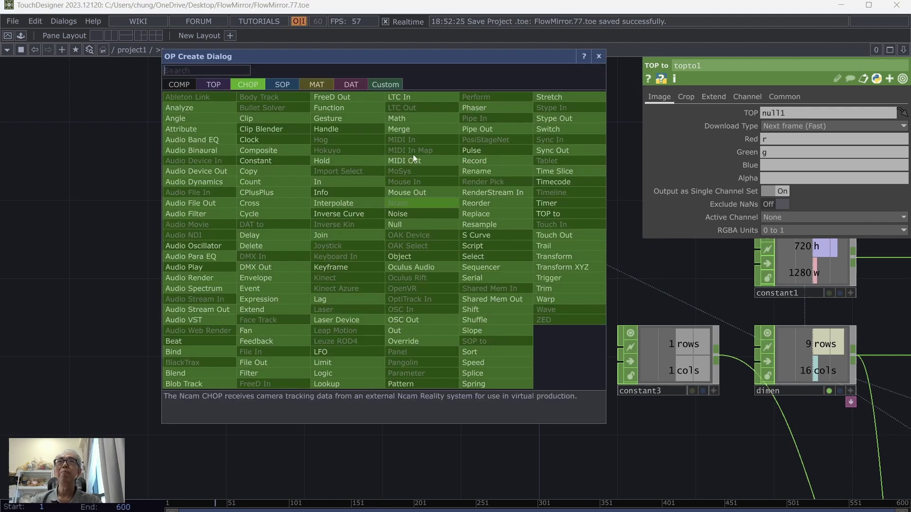
{"action": "left_click", "coordinate": [417, 119]}
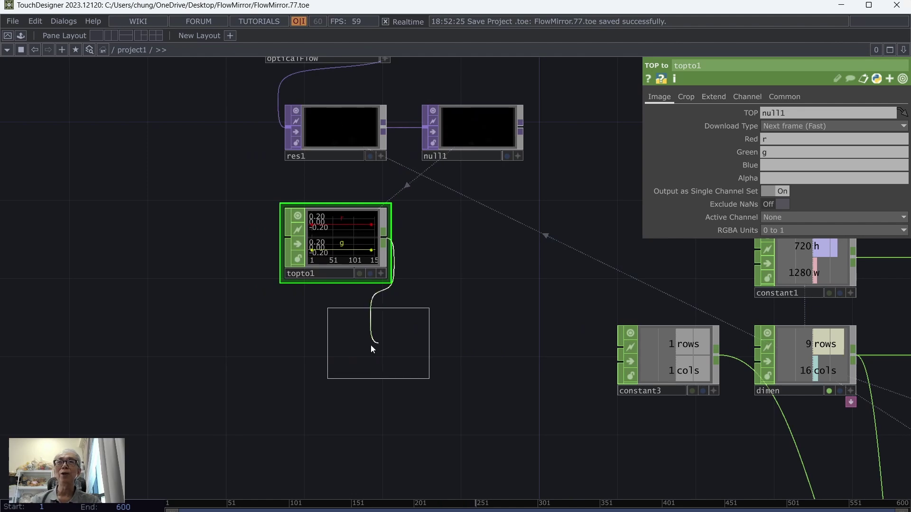
{"action": "left_click", "coordinate": [335, 357]}
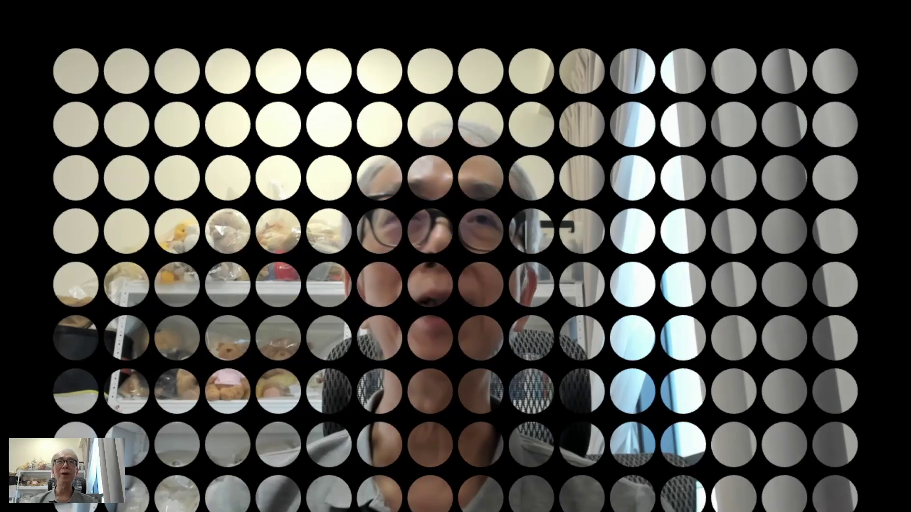
{"action": "key", "text": "Escape"}
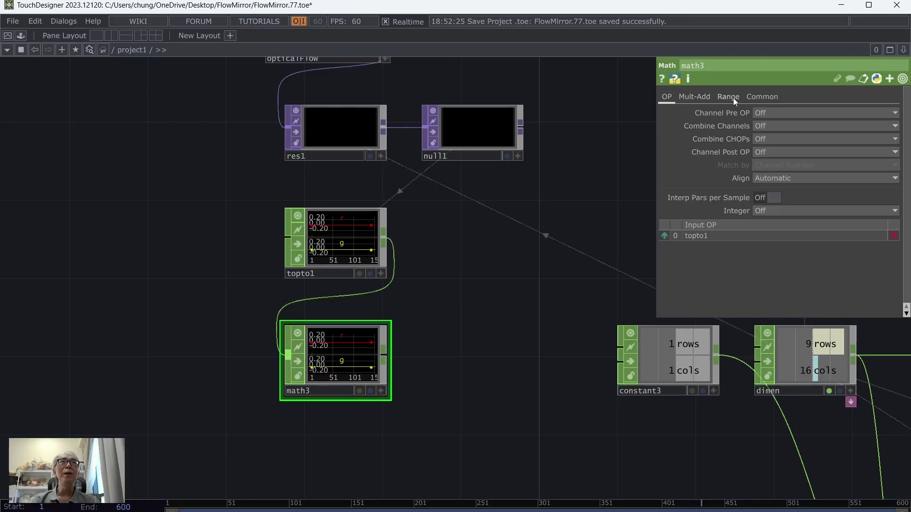
Set the From Range of math3 to -0.1 and 0.1.
{"action": "left_click", "coordinate": [729, 97]}
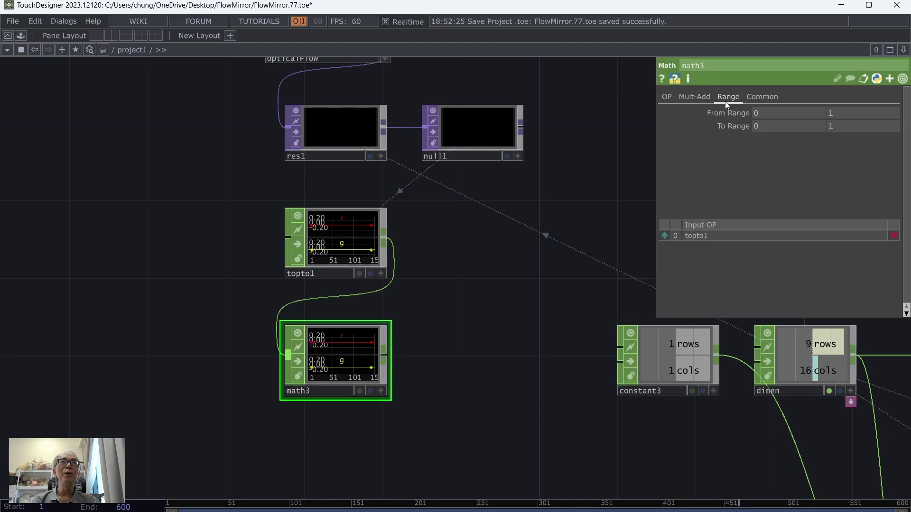
{"action": "left_click", "coordinate": [752, 110]}
{"action": "type", "text": "-0."}
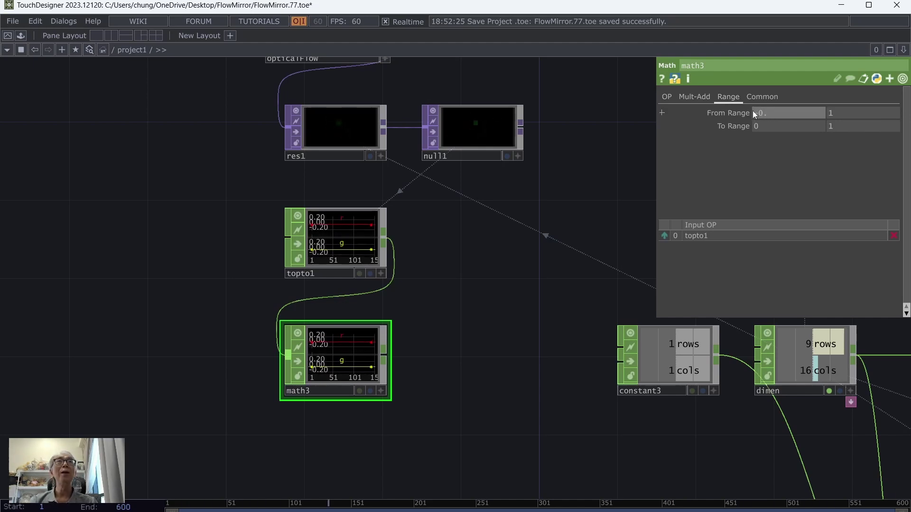
{"action": "type", "text": "1"}
{"action": "left_click_drag", "start_coordinate": [846, 110], "coordinate": [824, 106]}
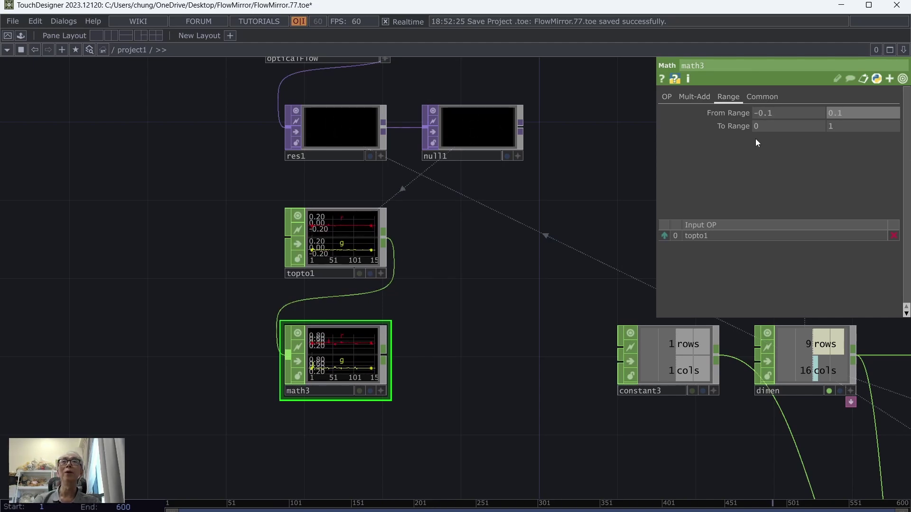
Set the To Range of math3 to -180 and 180, and save the project.
{"action": "left_click_drag", "start_coordinate": [769, 124], "coordinate": [745, 123]}
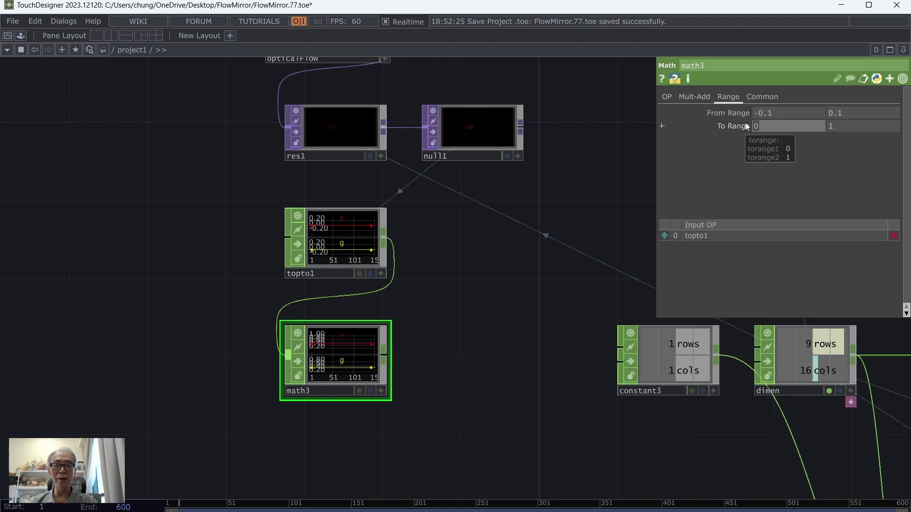
{"action": "type", "text": "-180"}
{"action": "key", "text": "Return"}
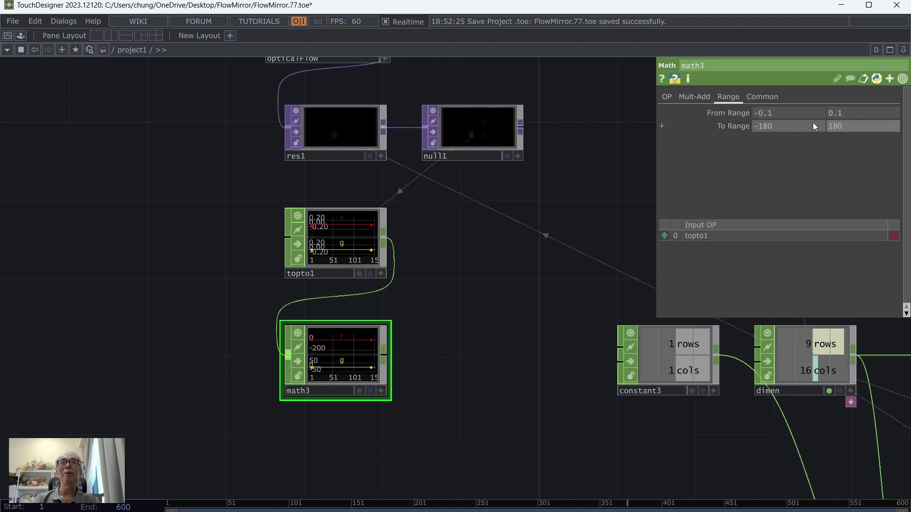
{"action": "type", "text": "180"}
{"action": "key", "text": "Return"}
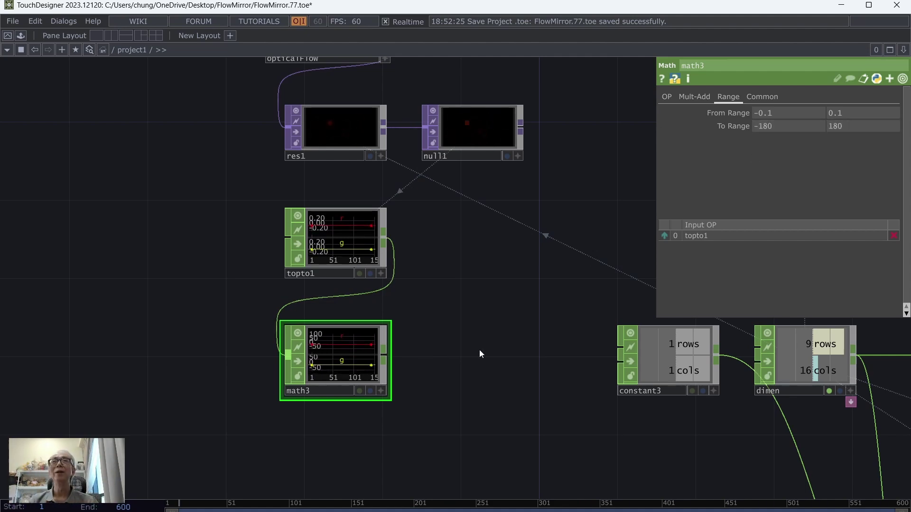
{"action": "left_click_drag", "start_coordinate": [468, 401], "coordinate": [394, 313]}
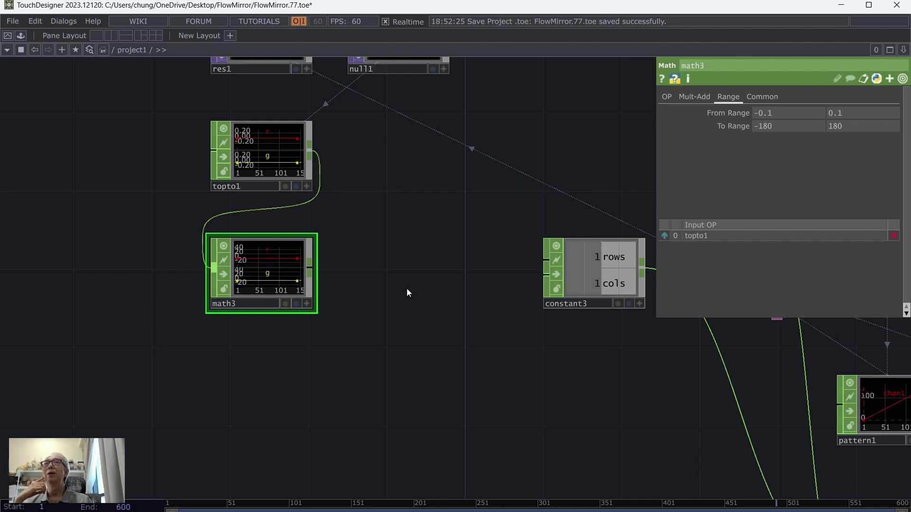
{"action": "left_click", "coordinate": [14, 21]}
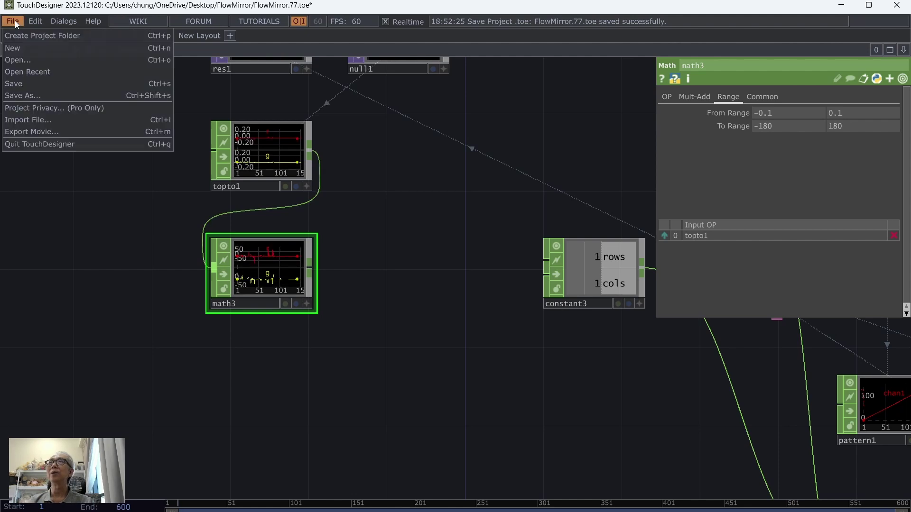
{"action": "left_click", "coordinate": [31, 86]}
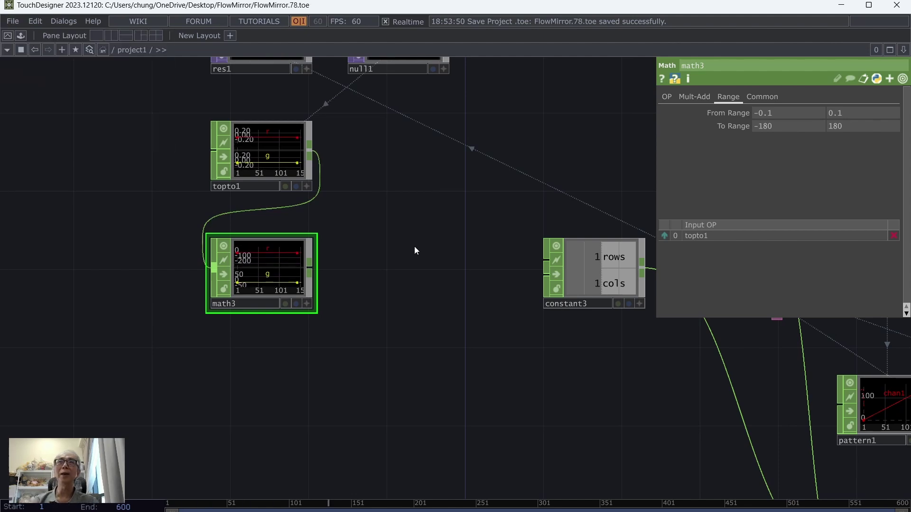
Add a Null CHOP beside math3, connected to its output, and name it rotation.
{"action": "middle_click_drag", "start_coordinate": [338, 255], "coordinate": [307, 264]}
{"action": "right_click", "coordinate": [280, 272]}
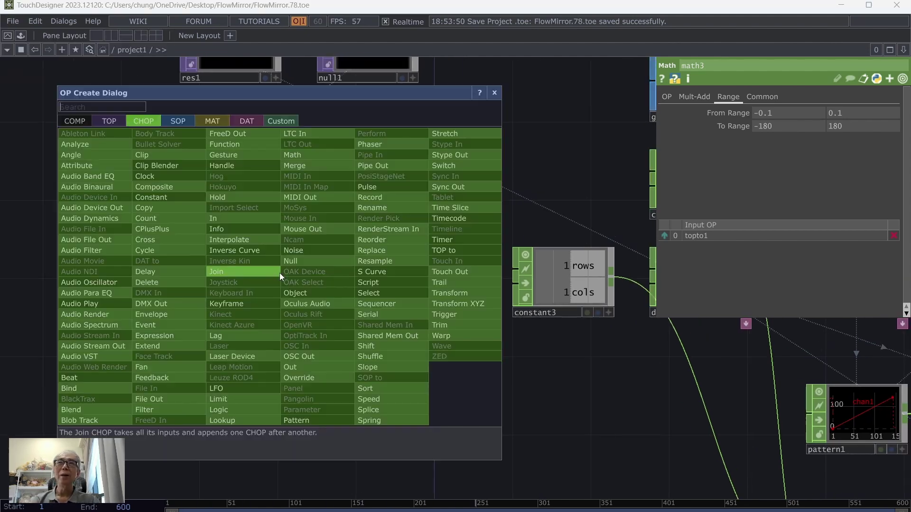
{"action": "left_click", "coordinate": [280, 273]}
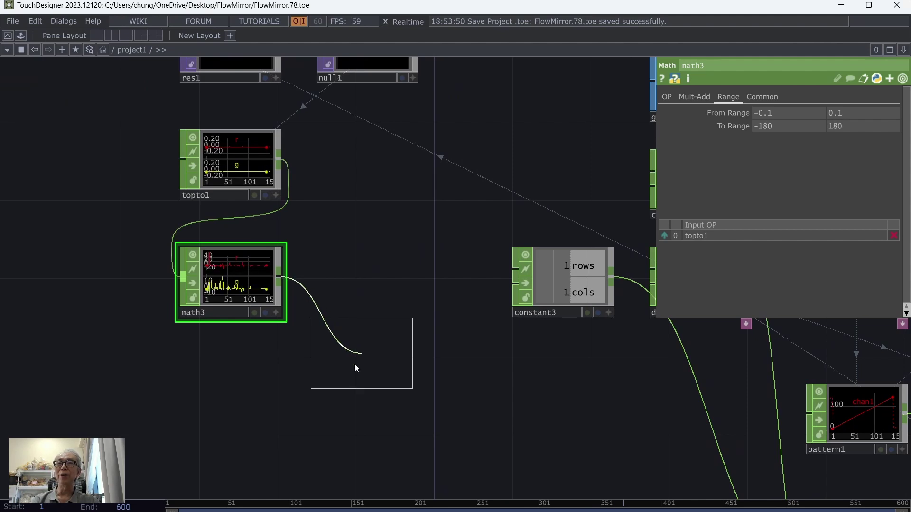
{"action": "left_click", "coordinate": [382, 282]}
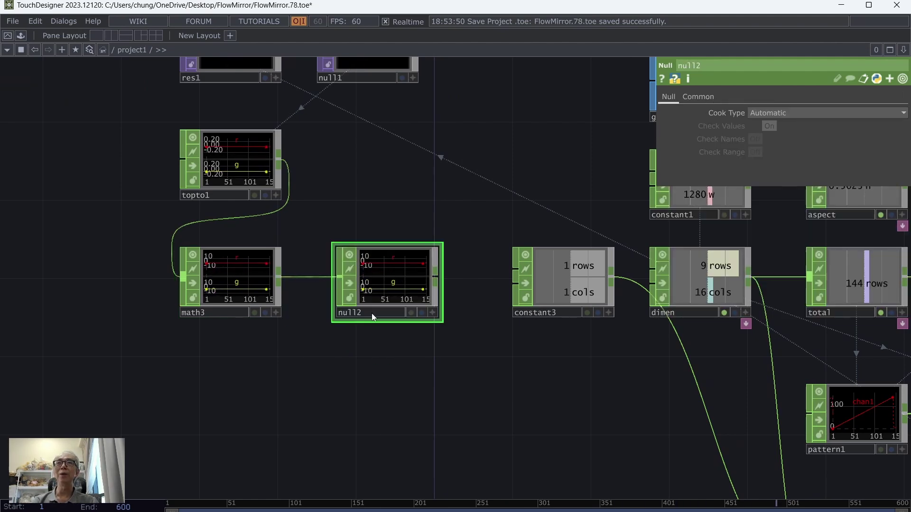
{"action": "left_click", "coordinate": [372, 313]}
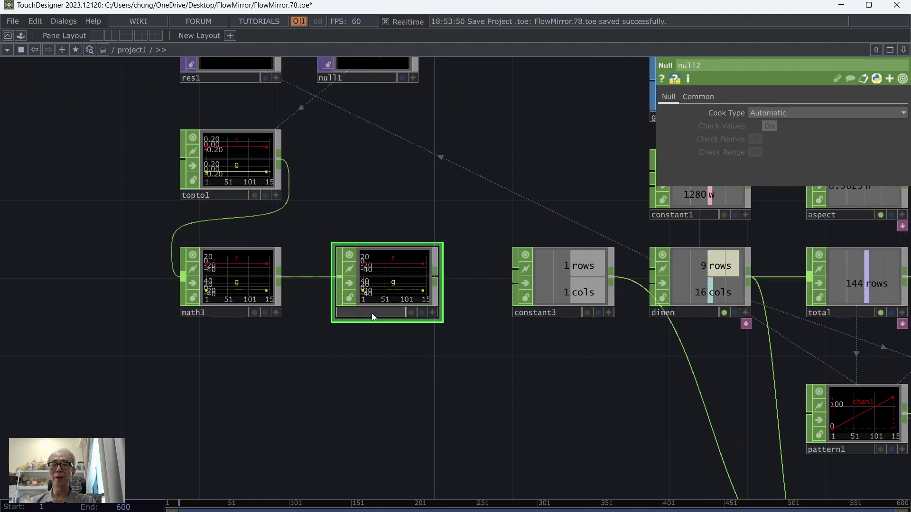
{"action": "type", "text": "rotation"}
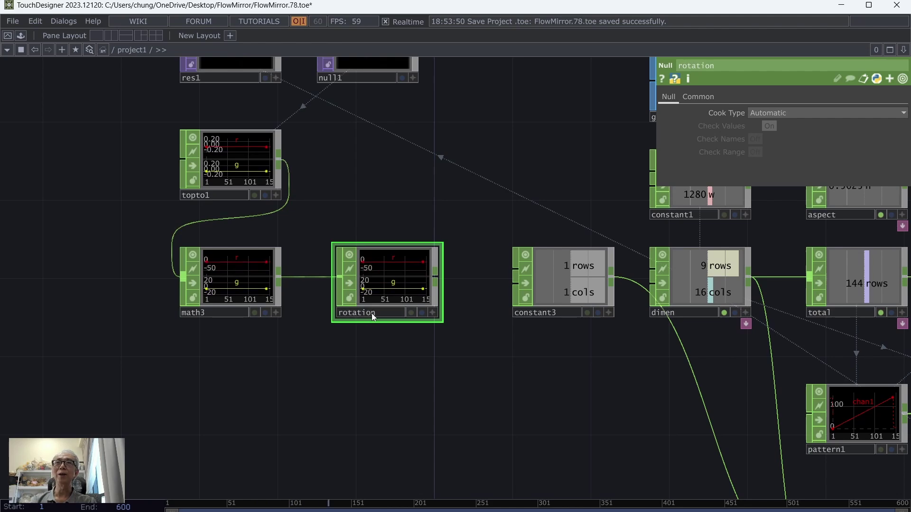
{"action": "key", "text": "Return"}
Assign the rotation CHOP as the Rotate OP in geo1's instancing settings.
{"action": "left_click_drag", "start_coordinate": [506, 176], "coordinate": [377, 268]}
{"action": "scroll", "coordinate": [378, 269], "scroll_direction": "down", "scroll_amount": 3}
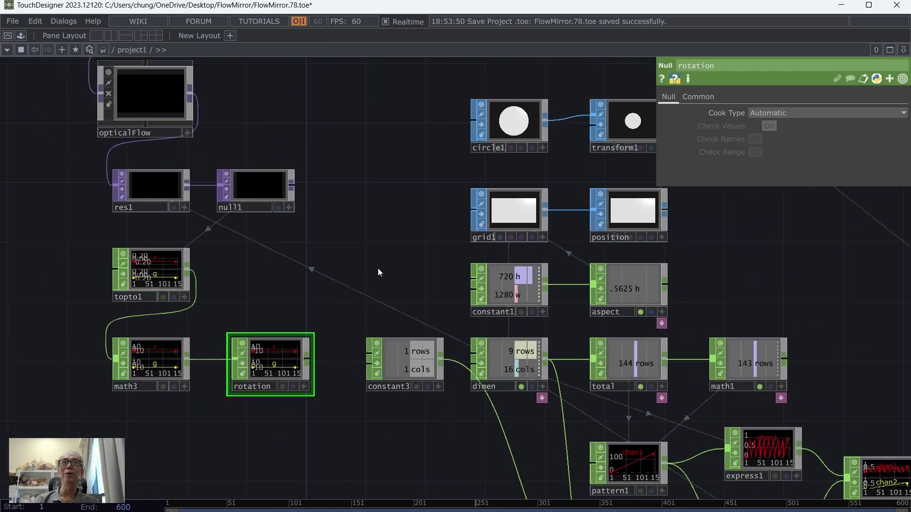
{"action": "left_click_drag", "start_coordinate": [663, 291], "coordinate": [481, 317]}
{"action": "left_click", "coordinate": [548, 163]}
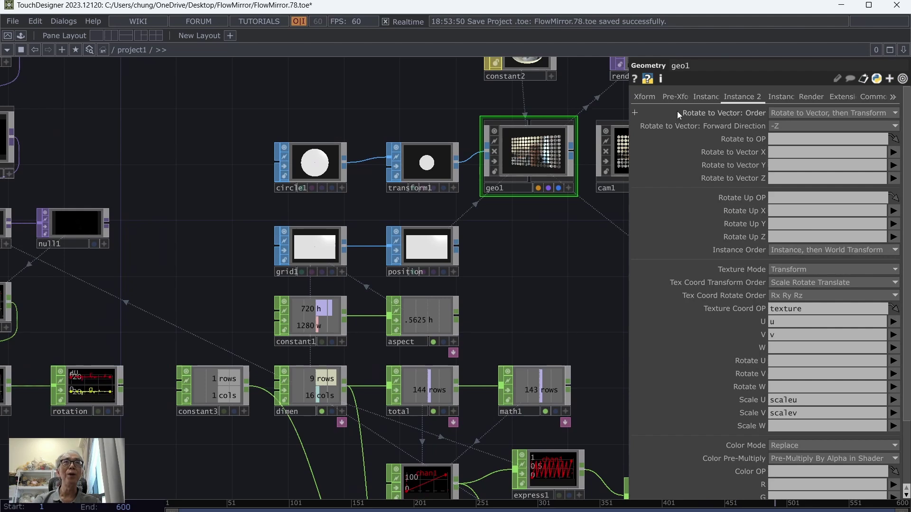
{"action": "left_click", "coordinate": [705, 96]}
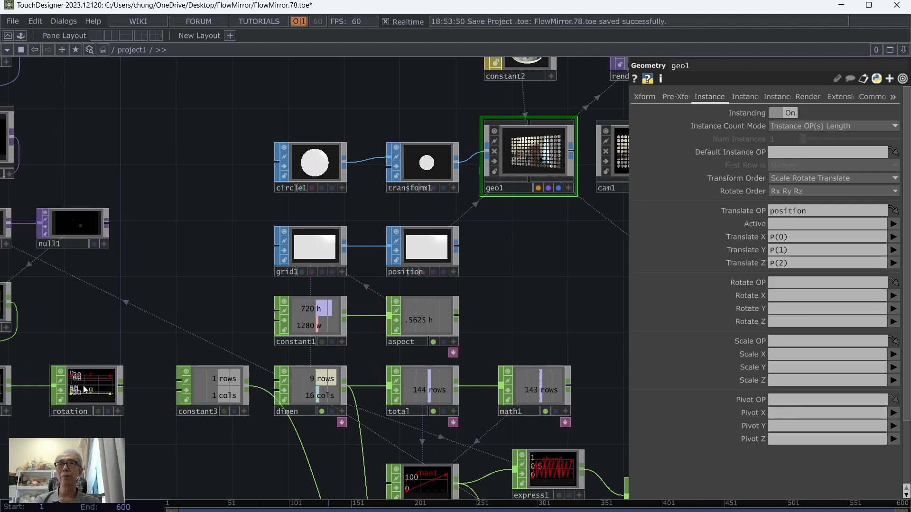
{"action": "left_click_drag", "start_coordinate": [85, 389], "coordinate": [705, 323]}
{"action": "left_click_drag", "start_coordinate": [762, 284], "coordinate": [788, 283]}
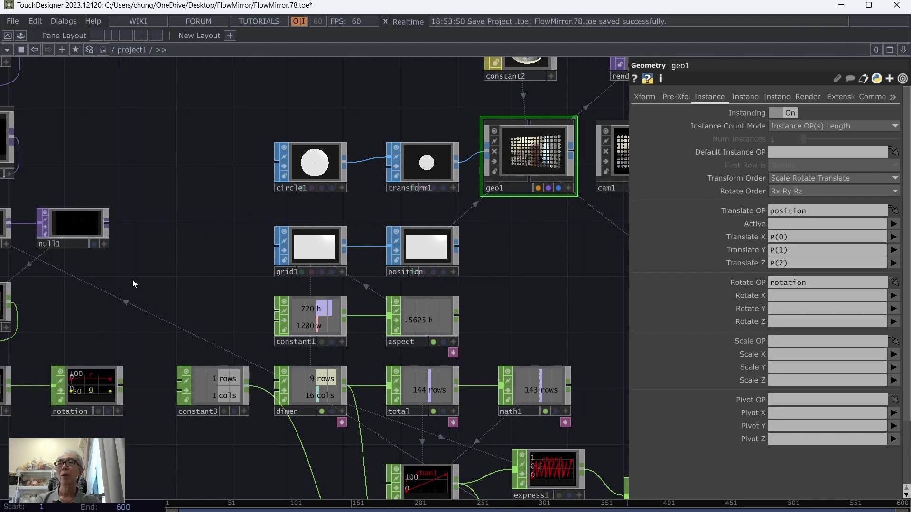
Set geo1's instance Rotate Y to channel r and save the project.
{"action": "left_click_drag", "start_coordinate": [195, 248], "coordinate": [315, 209]}
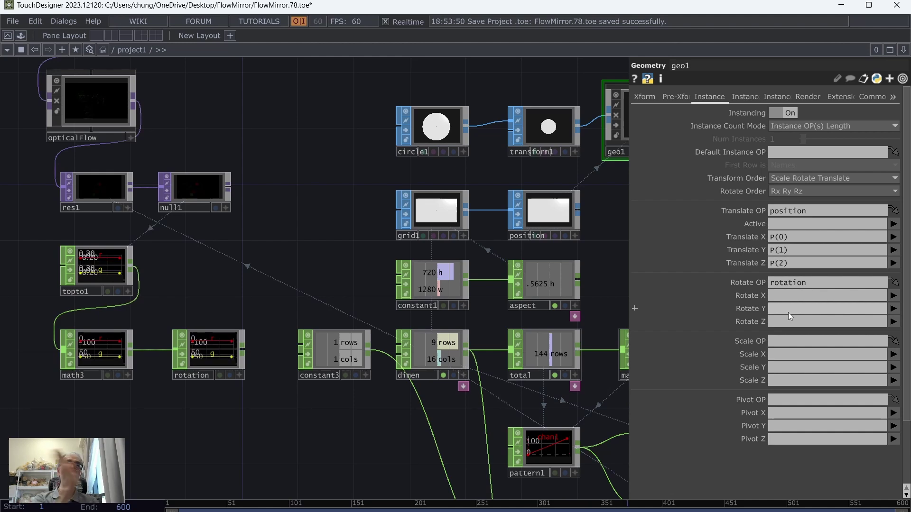
{"action": "left_click", "coordinate": [894, 311]}
{"action": "left_click", "coordinate": [893, 322]}
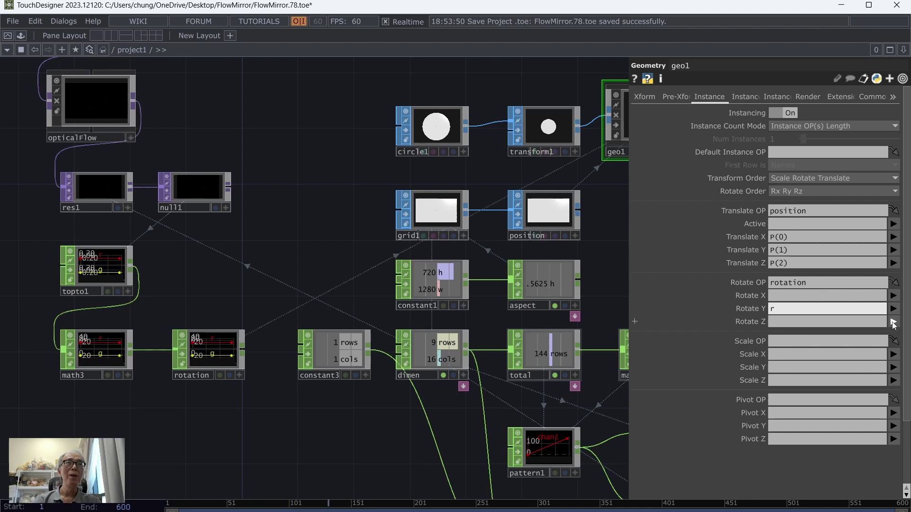
{"action": "left_click", "coordinate": [12, 21]}
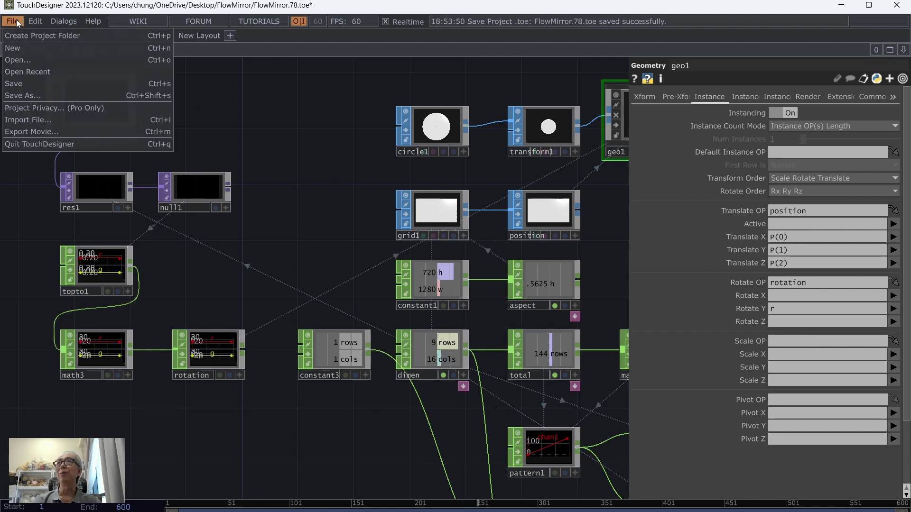
{"action": "left_click", "coordinate": [18, 78]}
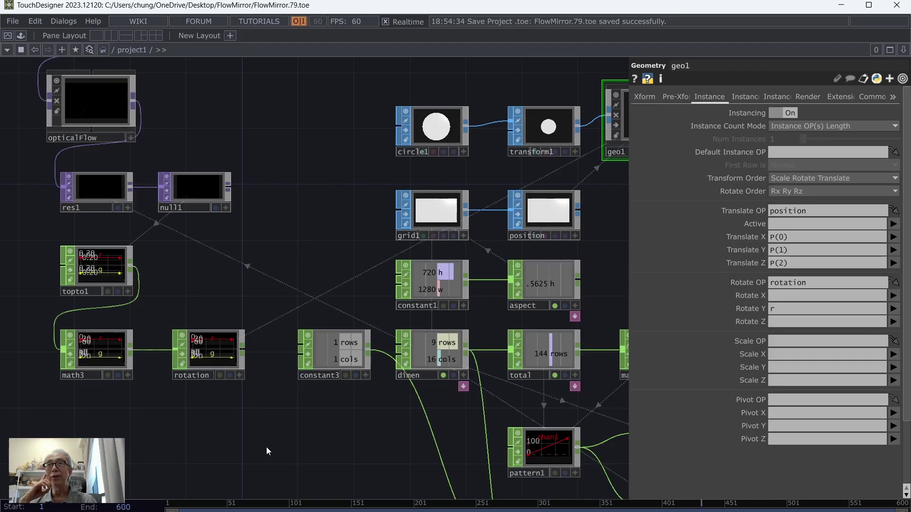
Clear the channel assigned to geo1's instance Rotate Y.
{"action": "scroll", "coordinate": [272, 408], "scroll_direction": "up", "scroll_amount": 2}
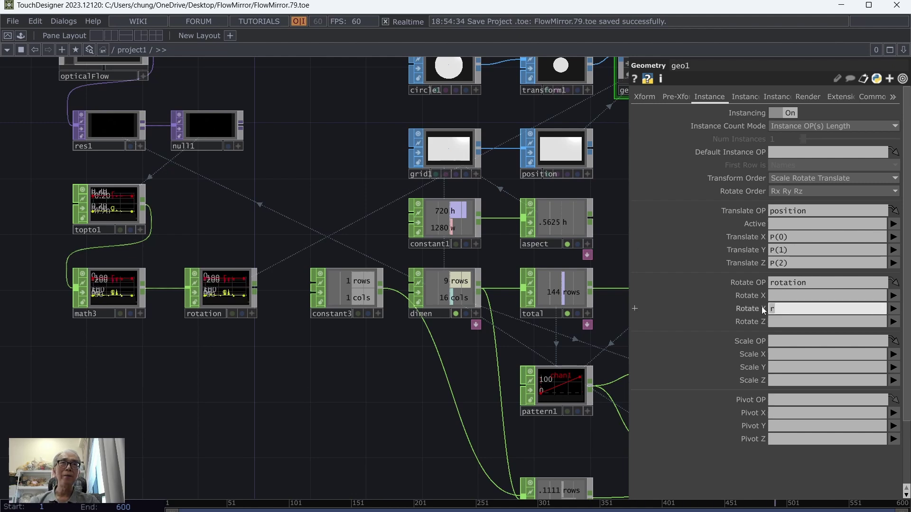
{"action": "key", "text": "BackSpace"}
{"action": "left_click", "coordinate": [192, 385]}
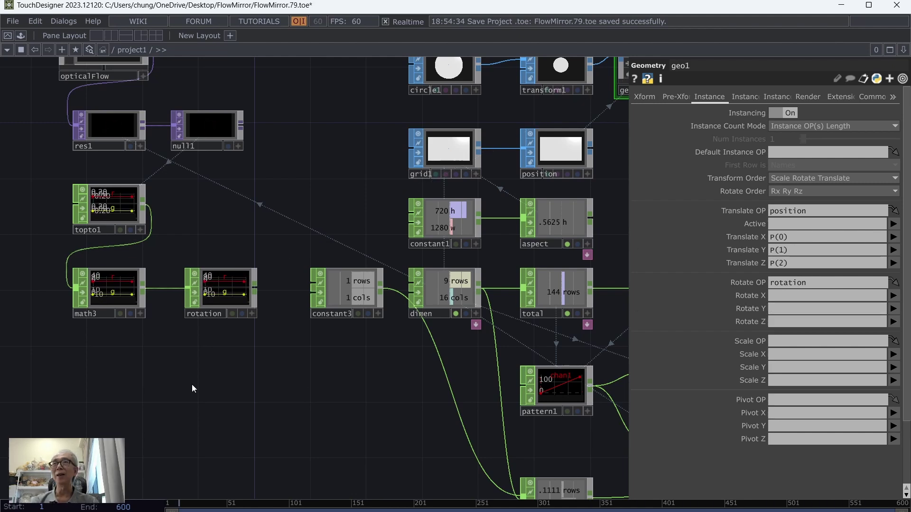
Disconnect the rotation Null from math3 and move it away, below constant3.
{"action": "right_click", "coordinate": [166, 288]}
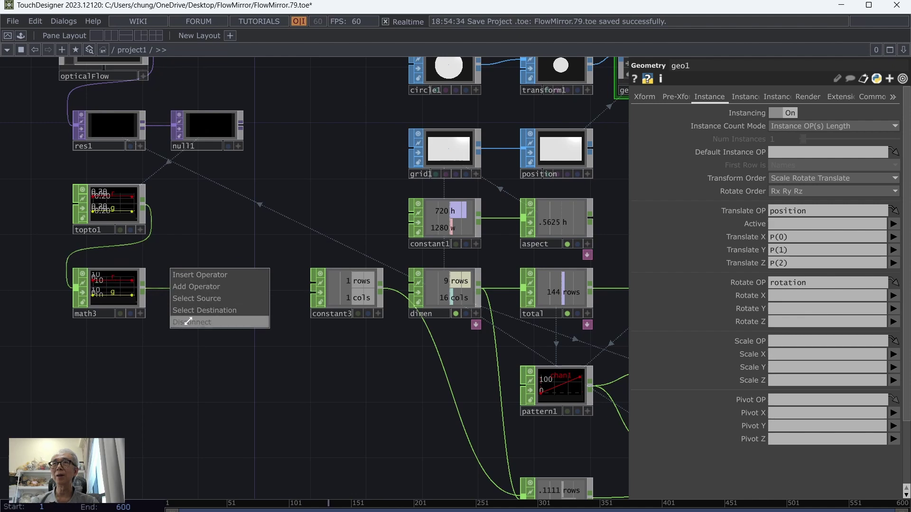
{"action": "left_click", "coordinate": [237, 322]}
{"action": "left_click_drag", "start_coordinate": [233, 397], "coordinate": [357, 378]}
{"action": "scroll", "coordinate": [242, 380], "scroll_direction": "up", "scroll_amount": 3}
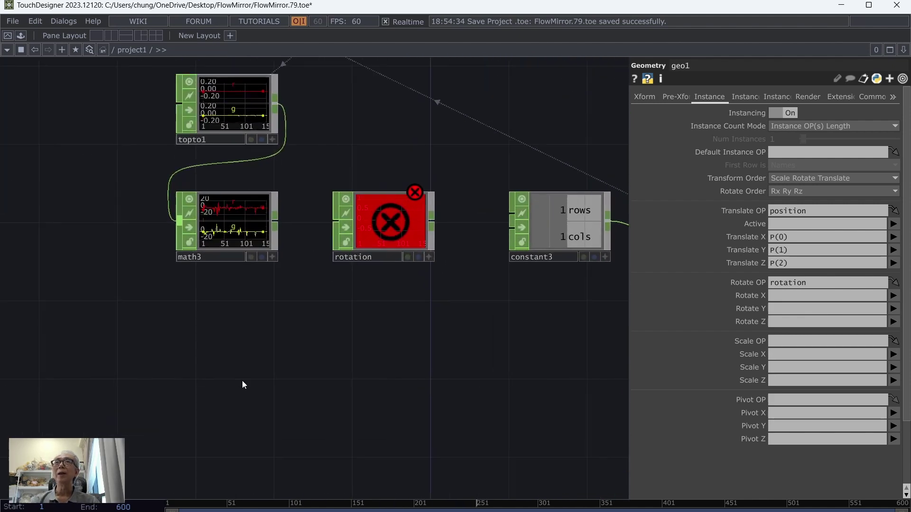
{"action": "left_click_drag", "start_coordinate": [395, 222], "coordinate": [515, 321]}
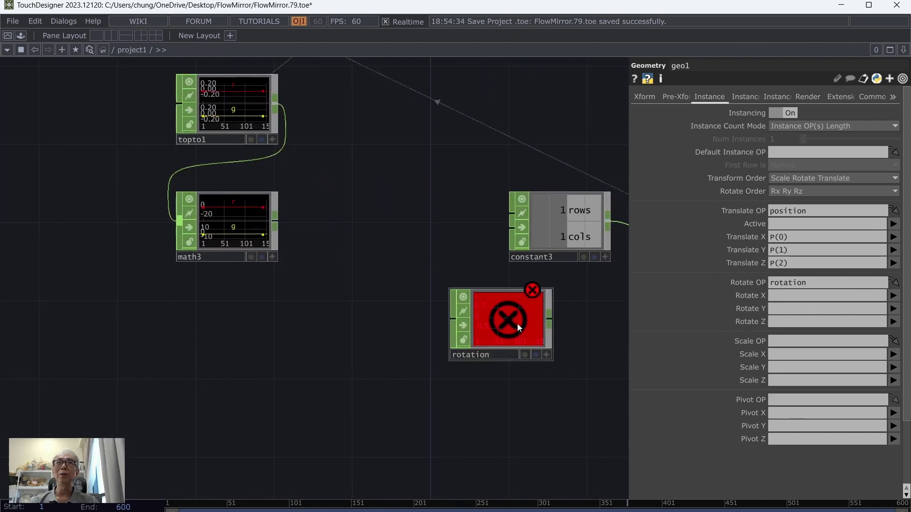
Add a Rename CHOP fed by math3 and place it directly below math3.
{"action": "right_click", "coordinate": [277, 218]}
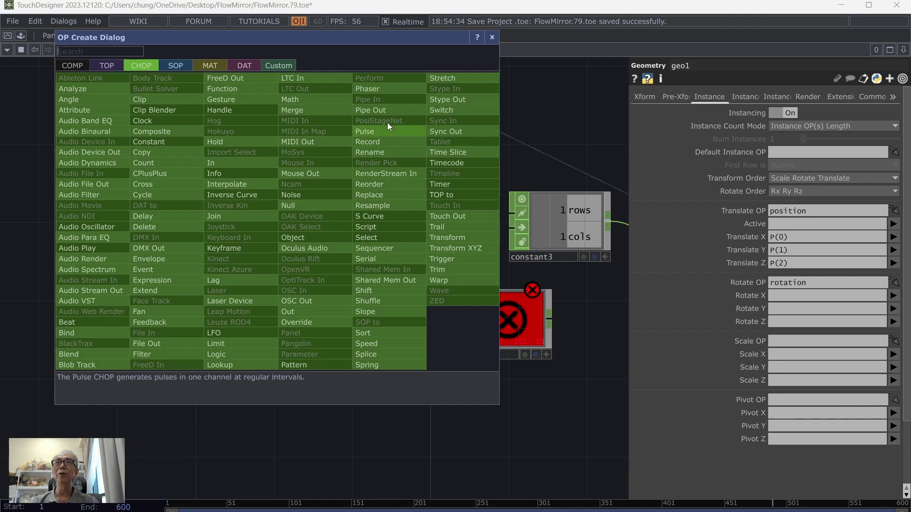
{"action": "left_click", "coordinate": [387, 152]}
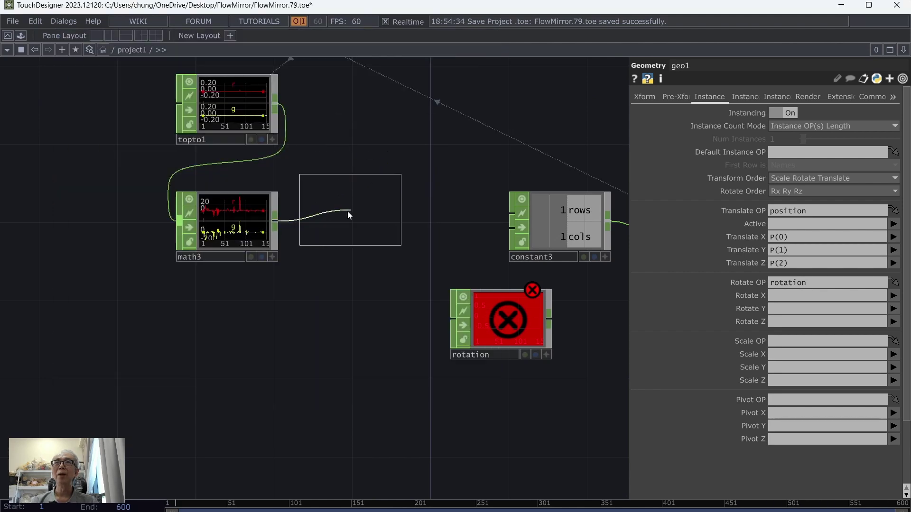
{"action": "left_click", "coordinate": [229, 330]}
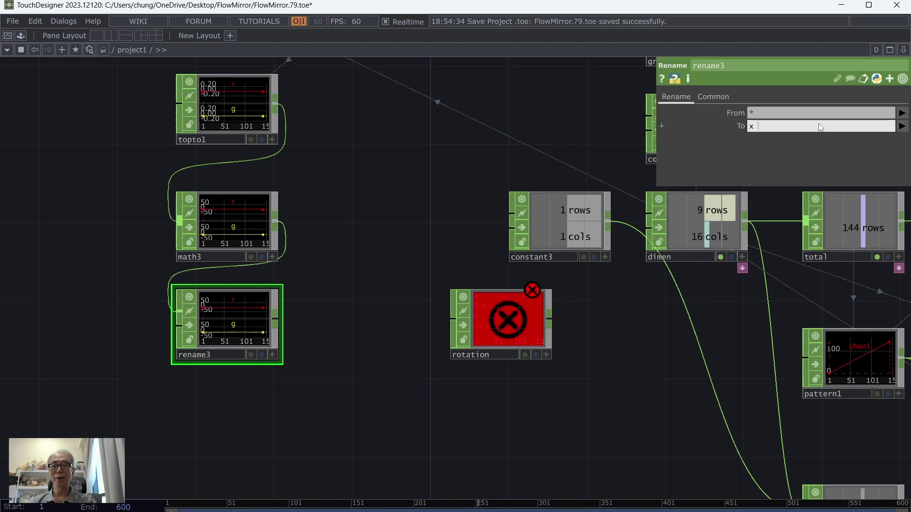
Rename rename3's channels to x y and add a Select CHOP fed by it directly below.
{"action": "type", "text": "x y"}
{"action": "key", "text": "Return"}
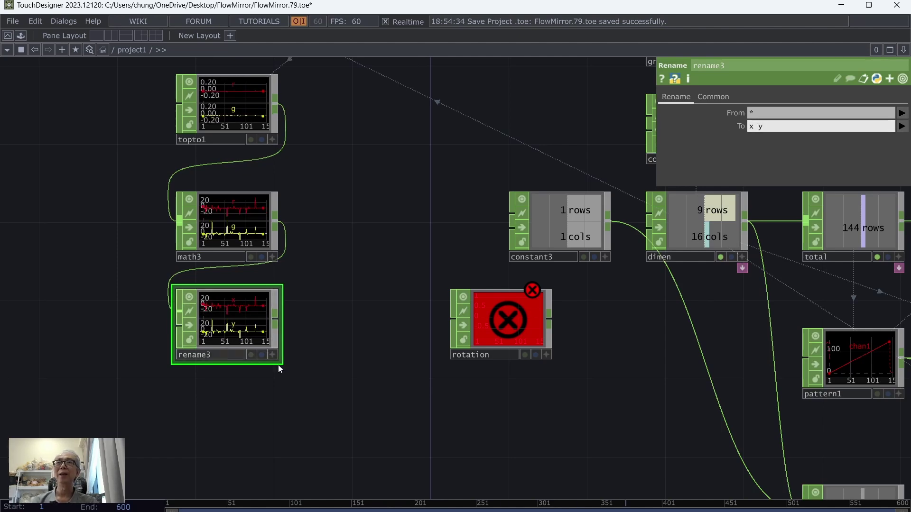
{"action": "right_click", "coordinate": [280, 321]}
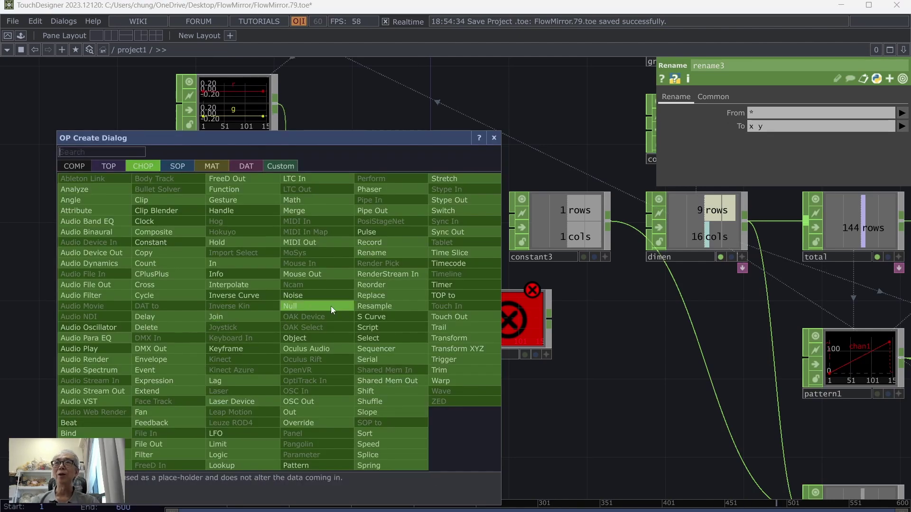
{"action": "left_click", "coordinate": [415, 338]}
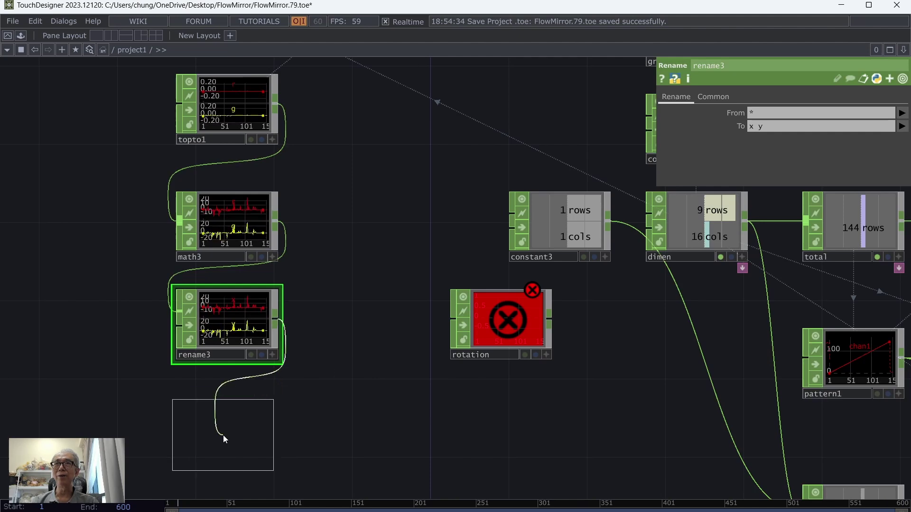
{"action": "left_click", "coordinate": [224, 431]}
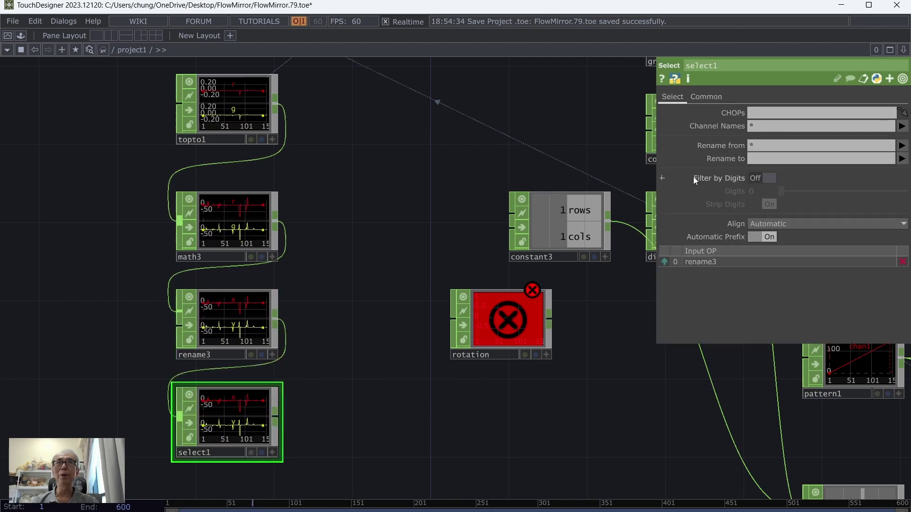
Set select1's Channel Names to x and save the project.
{"action": "left_click", "coordinate": [901, 126]}
{"action": "left_click", "coordinate": [904, 151]}
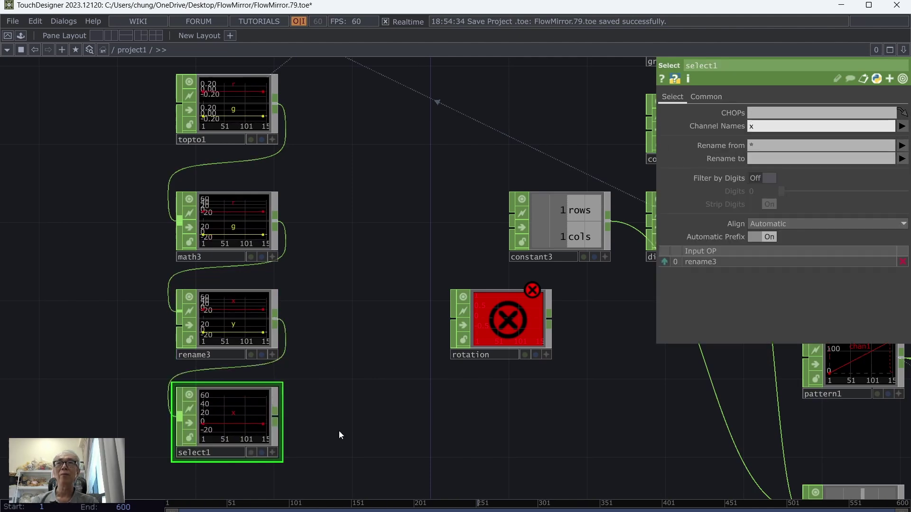
{"action": "scroll", "coordinate": [340, 275], "scroll_direction": "down", "scroll_amount": 5}
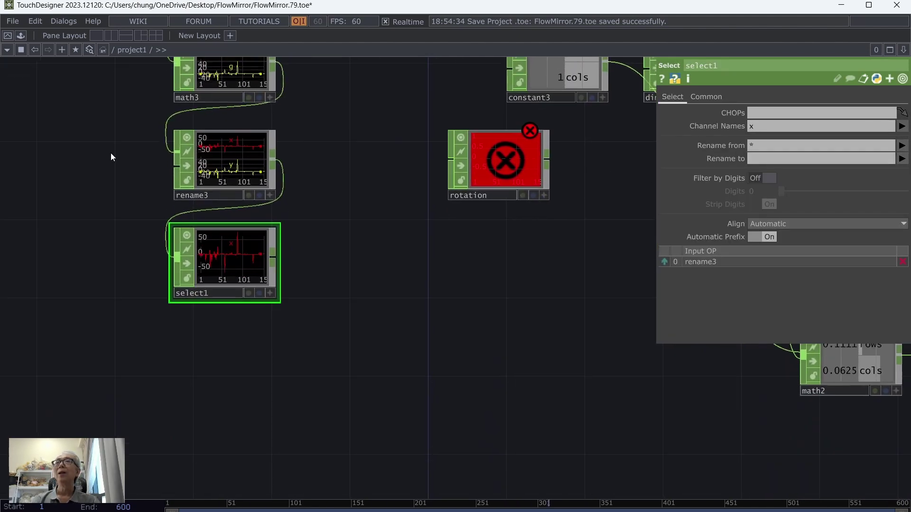
{"action": "left_click", "coordinate": [13, 21]}
{"action": "left_click", "coordinate": [22, 83]}
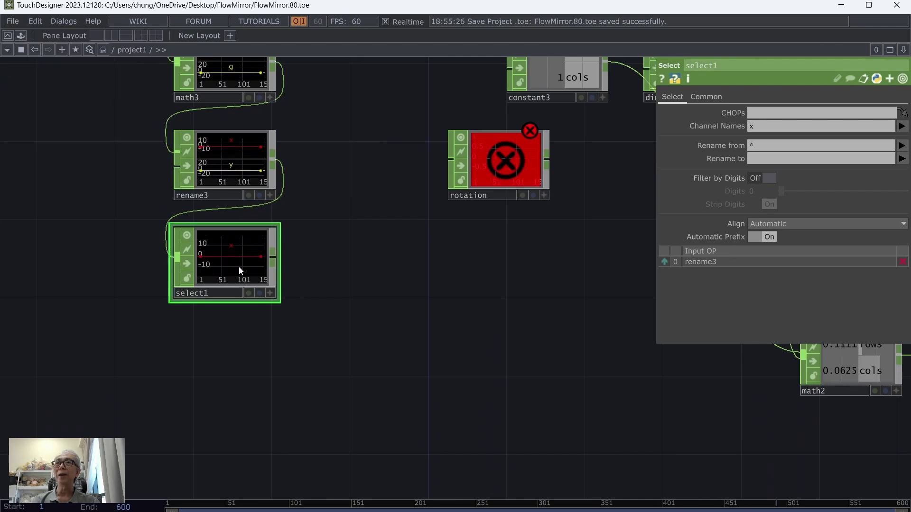
Add a Shuffle CHOP fed by select1 directly below it and set its Method to Swap Channels and Samples.
{"action": "middle_click_drag", "start_coordinate": [240, 271], "coordinate": [218, 259]}
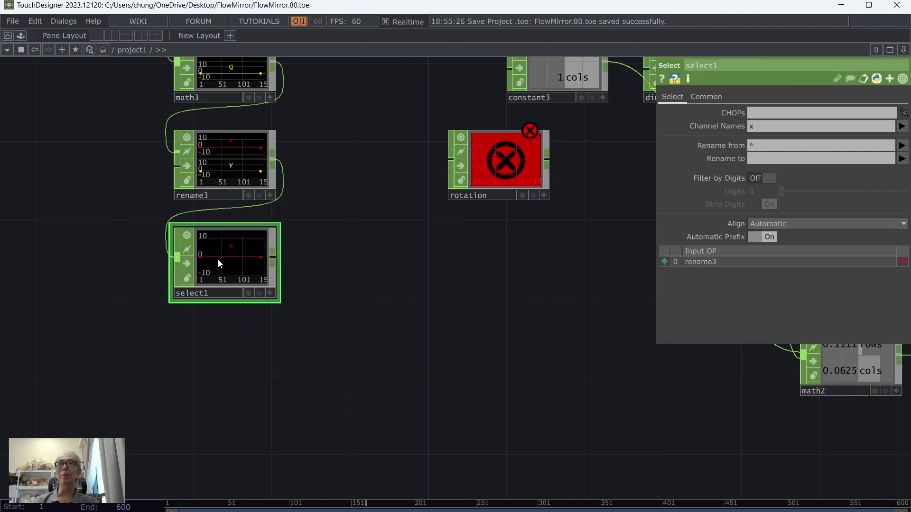
{"action": "left_click", "coordinate": [273, 257]}
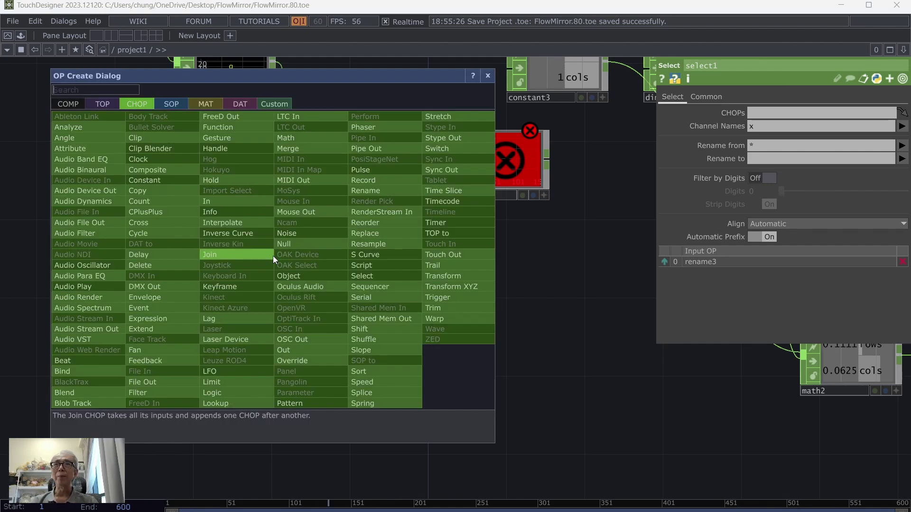
{"action": "left_click", "coordinate": [385, 339]}
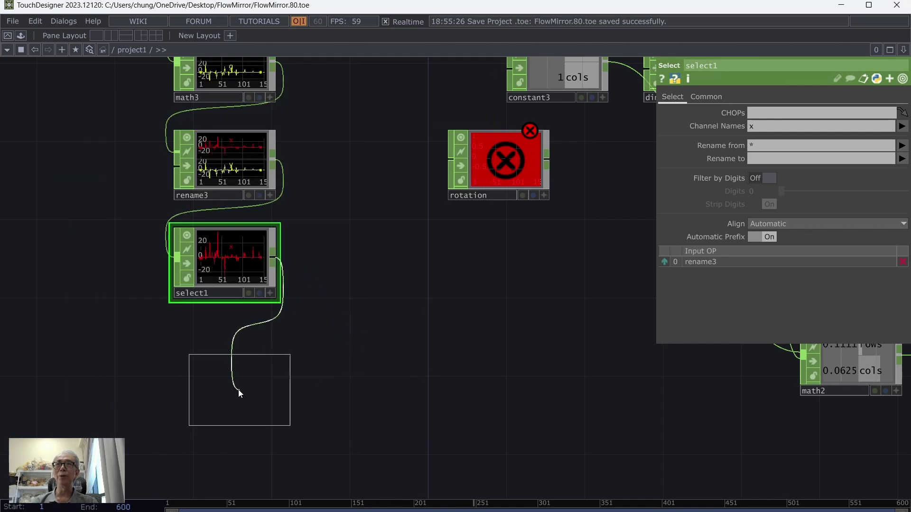
{"action": "left_click", "coordinate": [222, 371]}
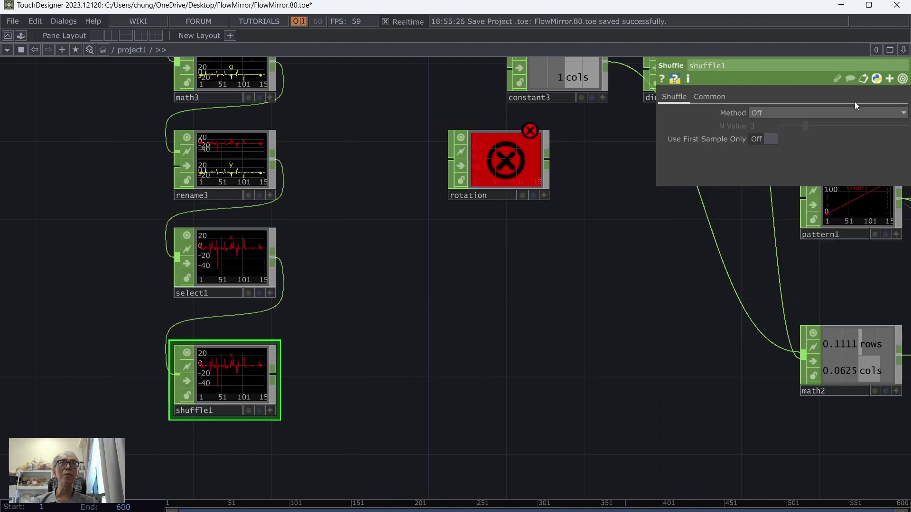
{"action": "left_click", "coordinate": [785, 116]}
{"action": "left_click", "coordinate": [785, 136]}
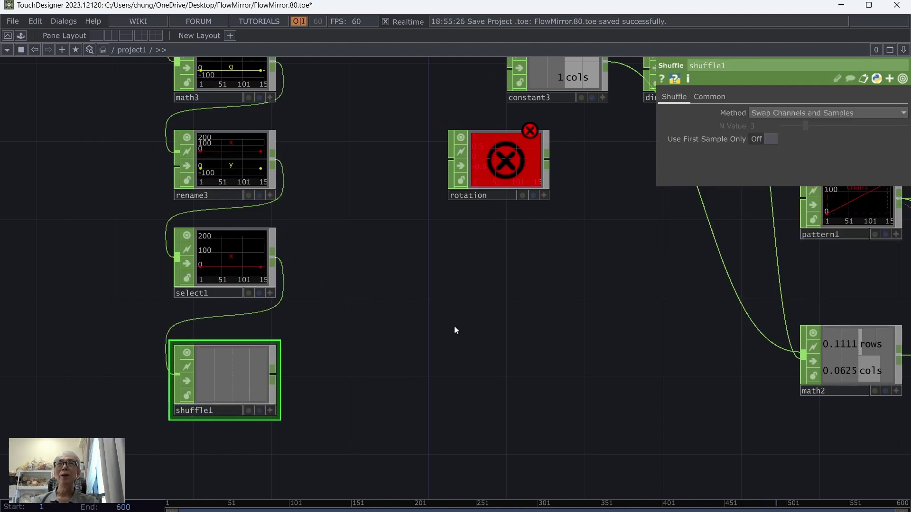
Examine shuffle1's output up close to see how the samples are split into separate channels.
{"action": "scroll", "coordinate": [354, 345], "scroll_direction": "up", "scroll_amount": 5}
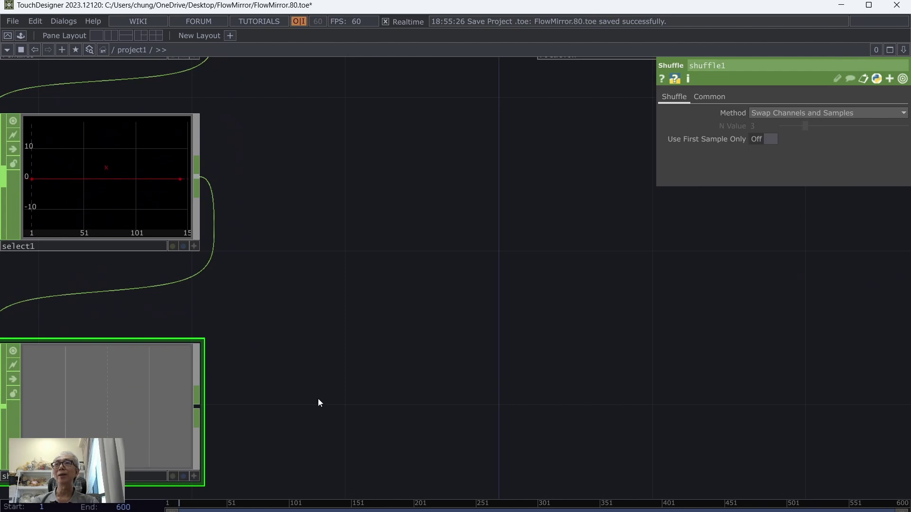
{"action": "left_click_drag", "start_coordinate": [318, 402], "coordinate": [682, 314]}
{"action": "scroll", "coordinate": [539, 340], "scroll_direction": "up", "scroll_amount": 2}
{"action": "scroll", "coordinate": [537, 335], "scroll_direction": "up", "scroll_amount": 2}
{"action": "scroll", "coordinate": [538, 336], "scroll_direction": "up", "scroll_amount": 1}
{"action": "scroll", "coordinate": [682, 313], "scroll_direction": "up", "scroll_amount": 4}
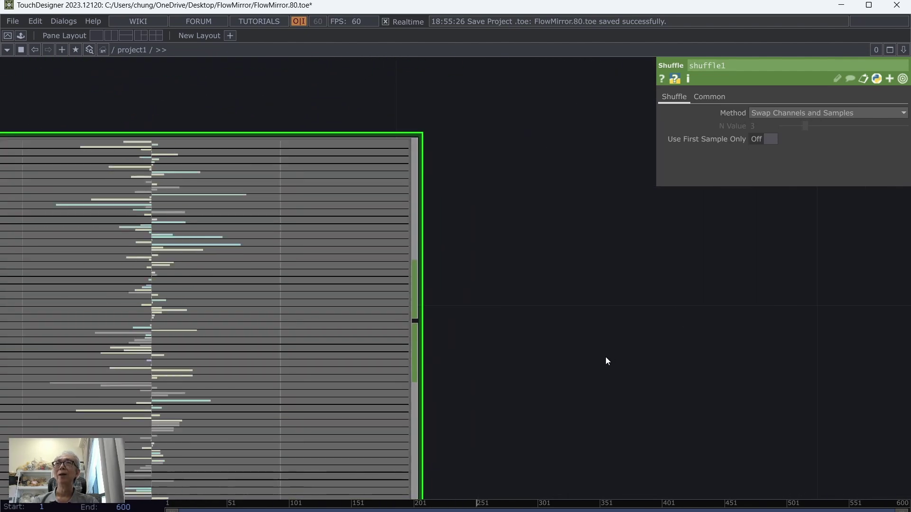
{"action": "left_click_drag", "start_coordinate": [606, 358], "coordinate": [778, 321]}
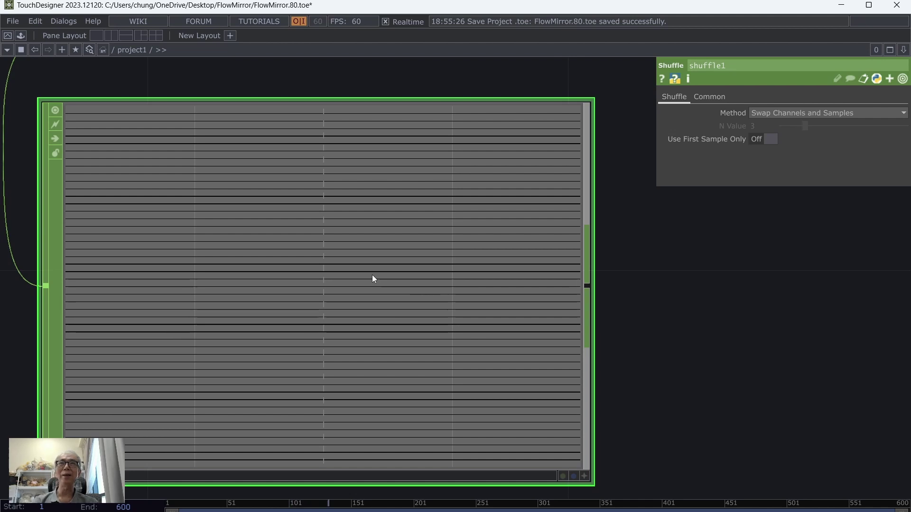
{"action": "scroll", "coordinate": [372, 279], "scroll_direction": "down", "scroll_amount": 6}
{"action": "scroll", "coordinate": [427, 327], "scroll_direction": "down", "scroll_amount": 2}
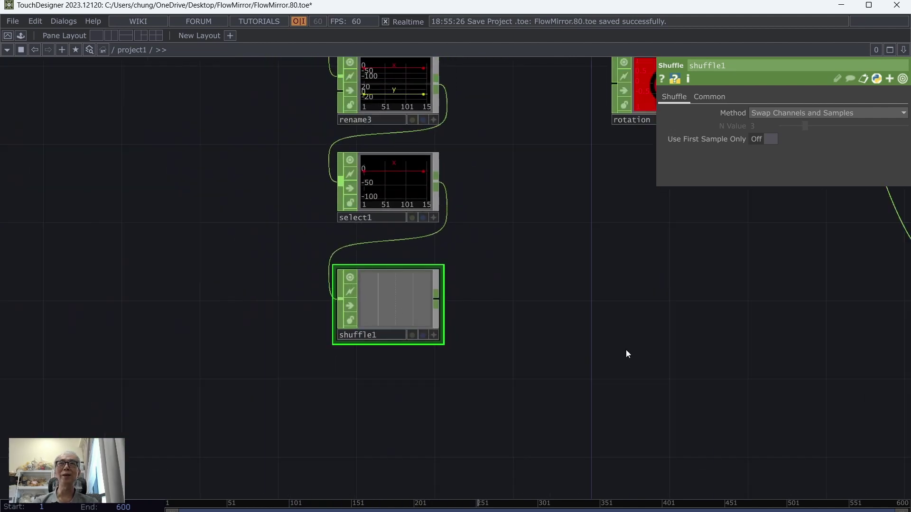
Add a Filter CHOP fed by shuffle1 and place it beside shuffle1.
{"action": "left_click_drag", "start_coordinate": [612, 347], "coordinate": [233, 267]}
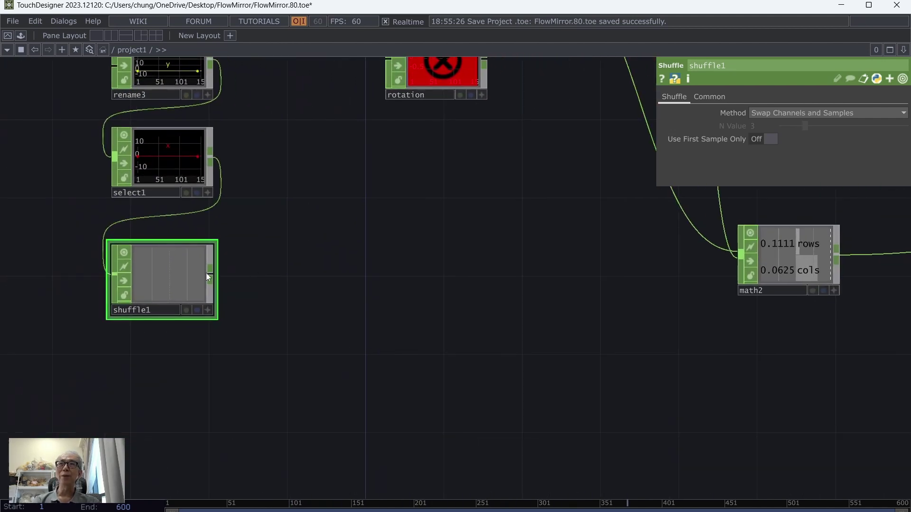
{"action": "left_click", "coordinate": [212, 272]}
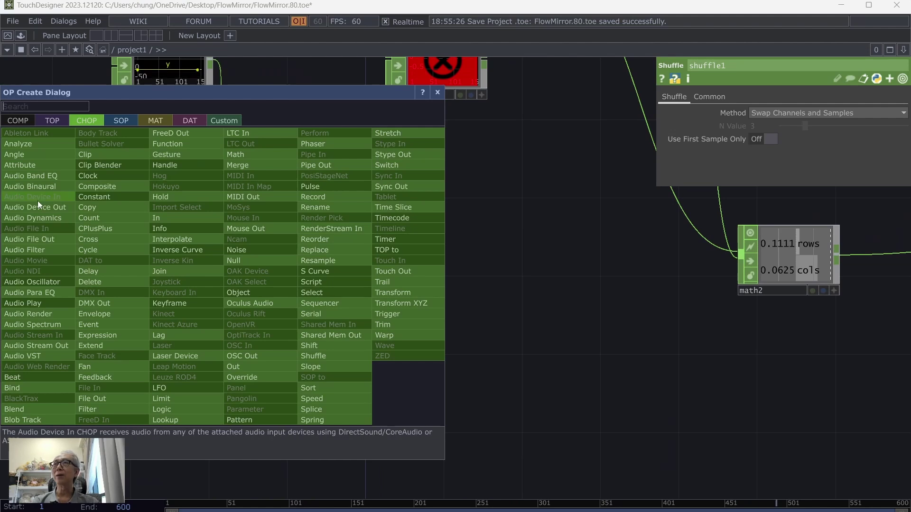
{"action": "left_click", "coordinate": [125, 409]}
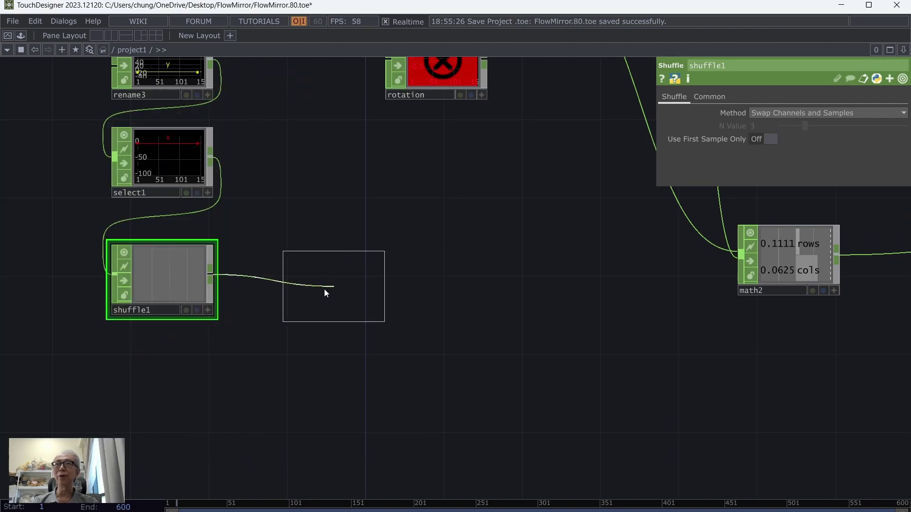
{"action": "left_click", "coordinate": [302, 281]}
{"action": "scroll", "coordinate": [399, 329], "scroll_direction": "up", "scroll_amount": 6}
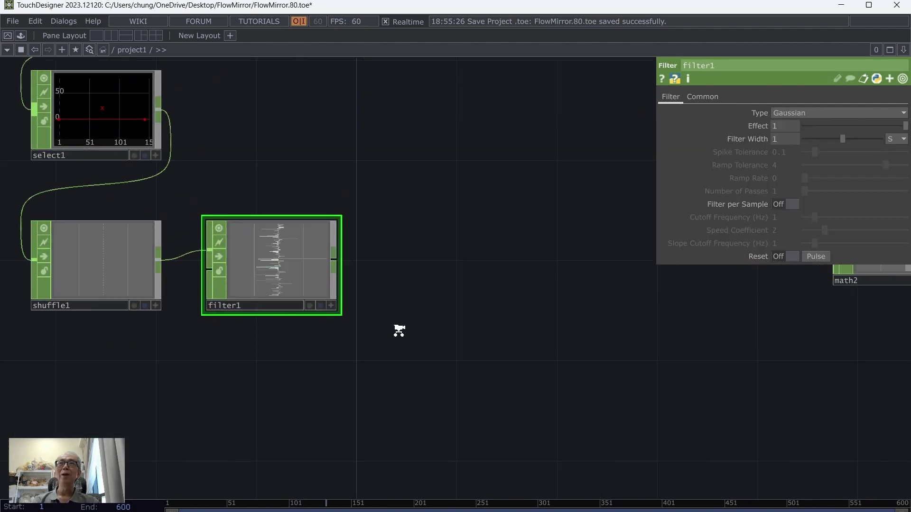
{"action": "left_click_drag", "start_coordinate": [383, 279], "coordinate": [624, 391]}
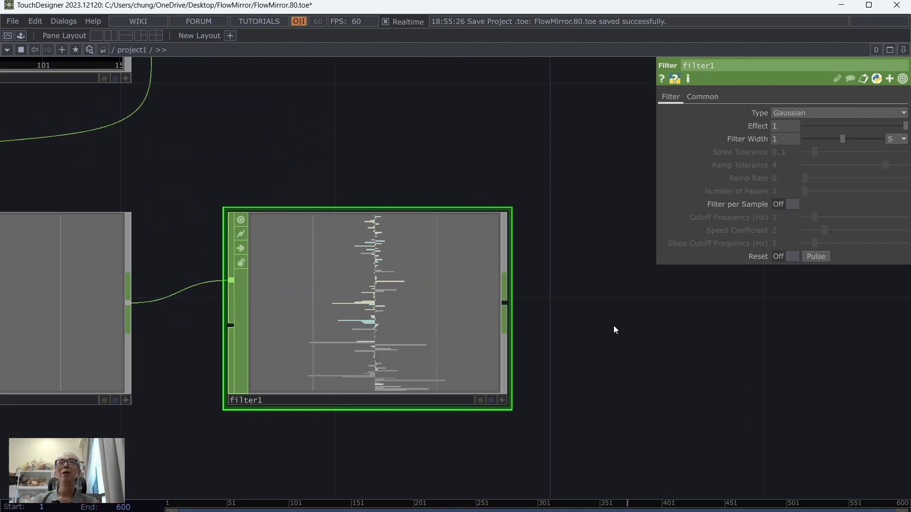
{"action": "scroll", "coordinate": [613, 326], "scroll_direction": "down", "scroll_amount": 3}
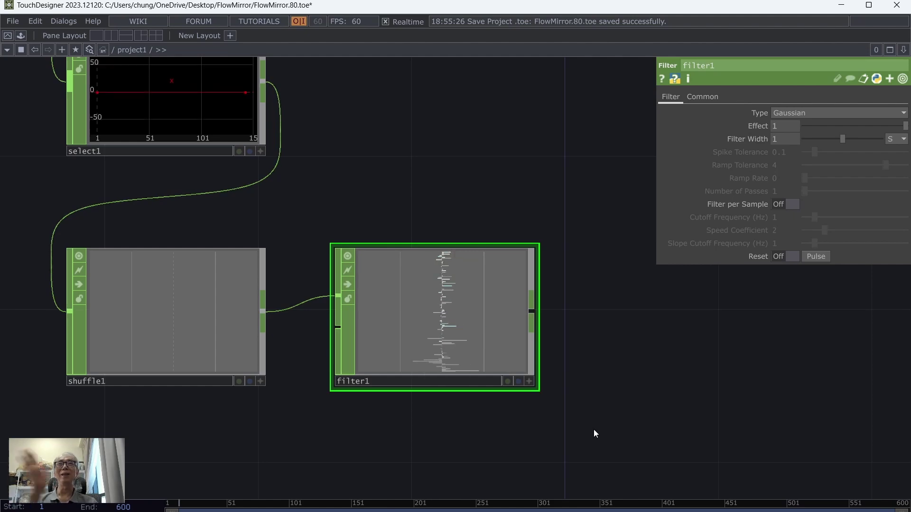
{"action": "scroll", "coordinate": [694, 392], "scroll_direction": "down", "scroll_amount": 2}
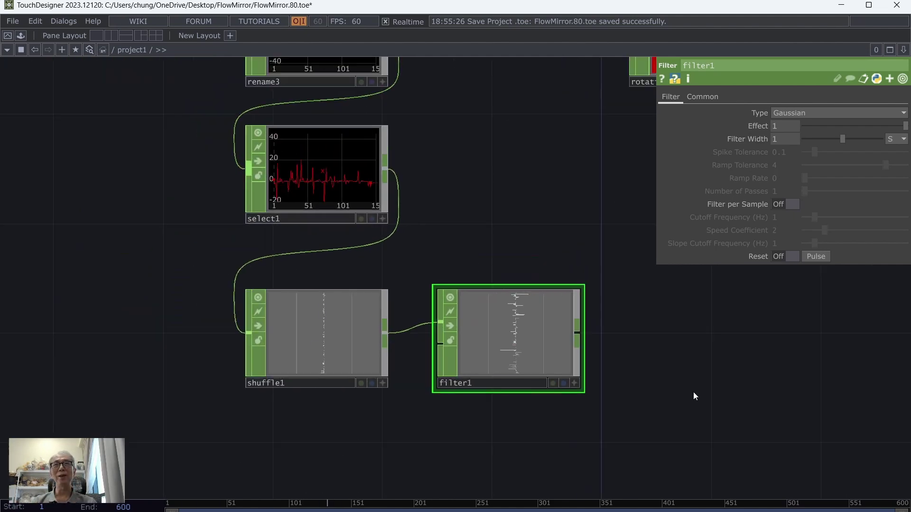
Set filter1's Effect to 0.6 and save the project.
{"action": "left_click_drag", "start_coordinate": [736, 391], "coordinate": [566, 397]}
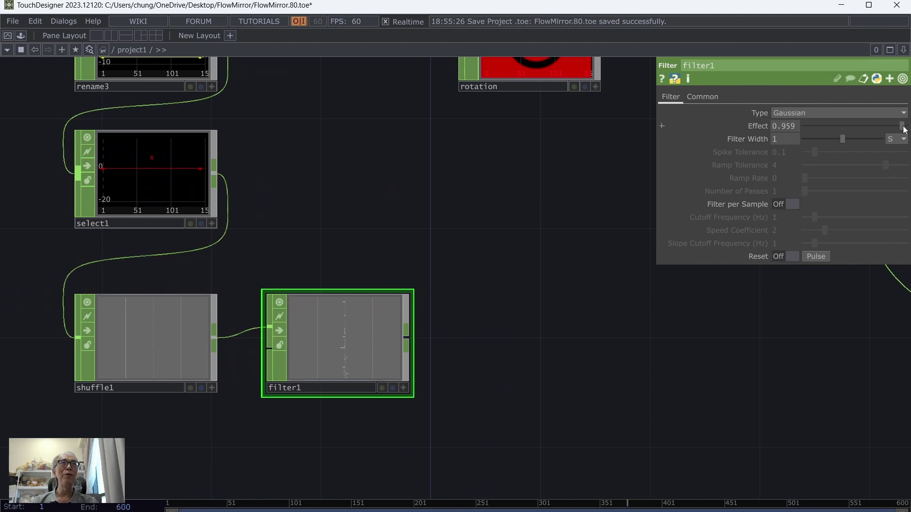
{"action": "left_click_drag", "start_coordinate": [867, 124], "coordinate": [869, 127]}
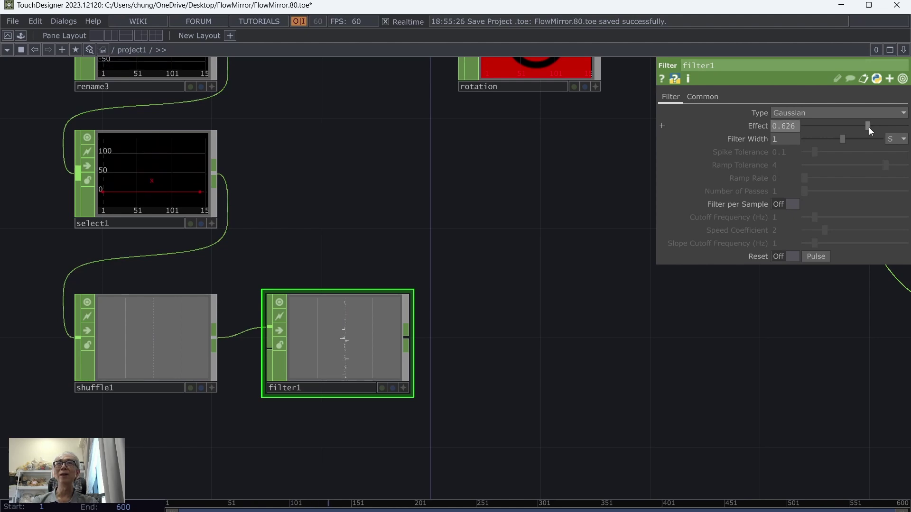
{"action": "left_click", "coordinate": [791, 127]}
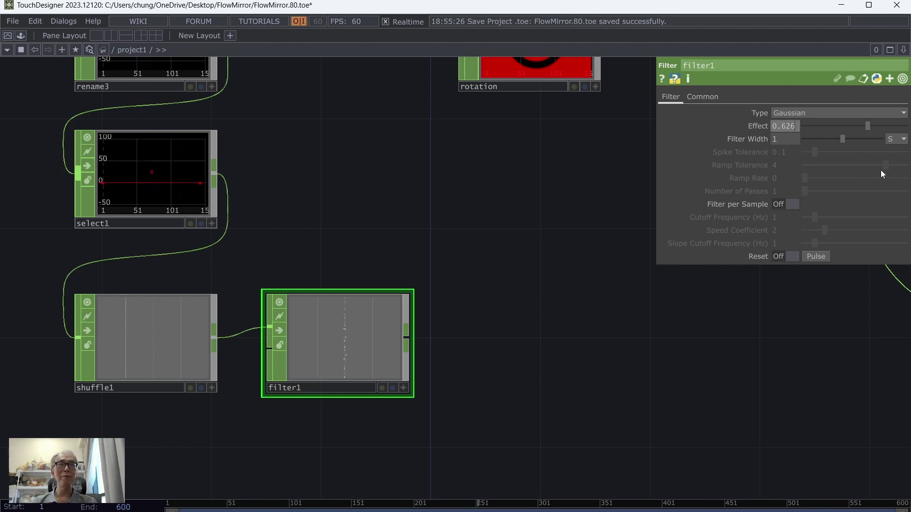
{"action": "key", "text": "BackSpace"}
{"action": "key", "text": "BackSpace"}
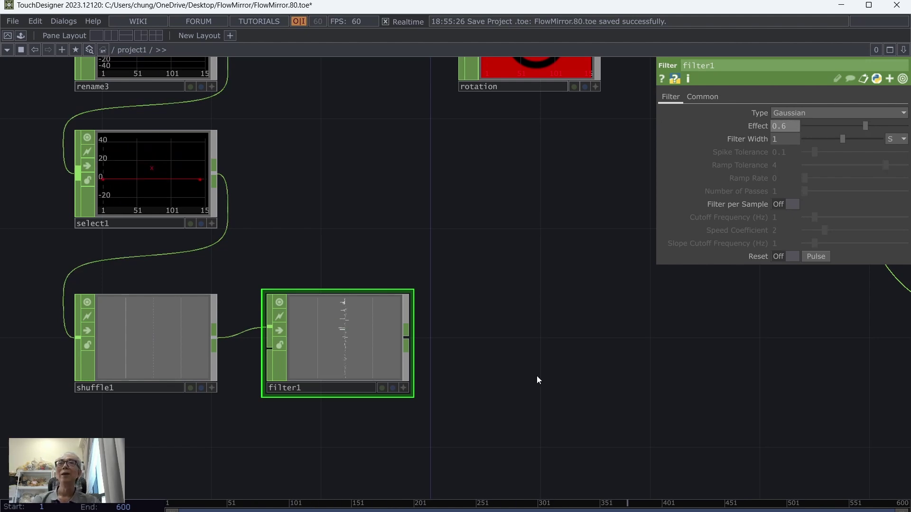
{"action": "key", "text": "Return"}
{"action": "left_click", "coordinate": [12, 21]}
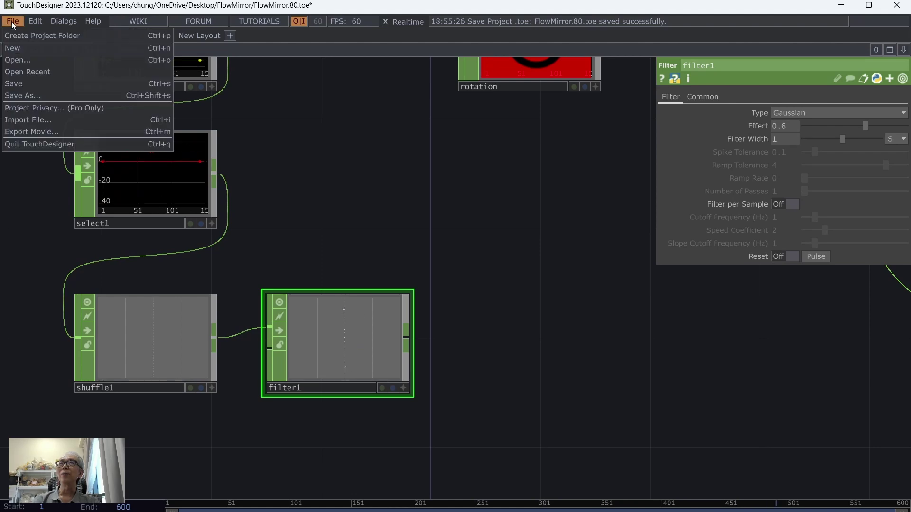
{"action": "left_click", "coordinate": [27, 82]}
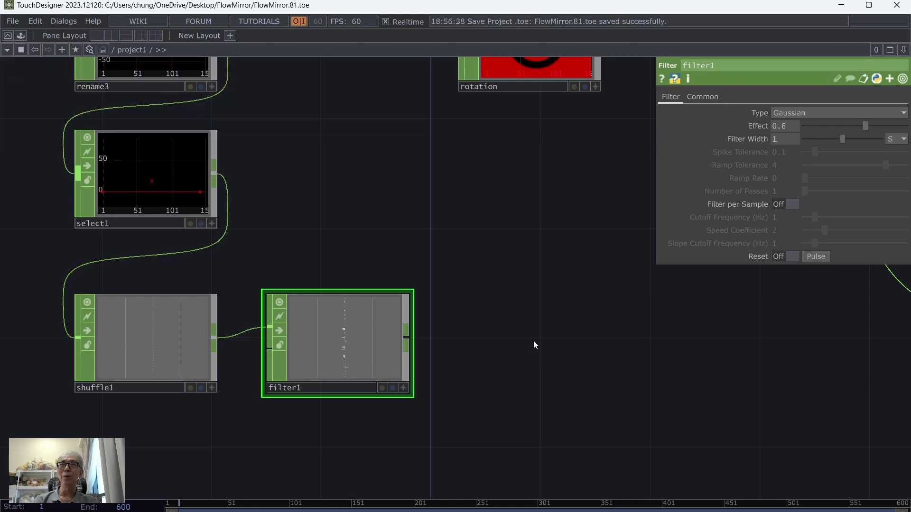
Add a Spring CHOP fed by filter1 and place it beside filter1.
{"action": "left_click_drag", "start_coordinate": [432, 317], "coordinate": [325, 325]}
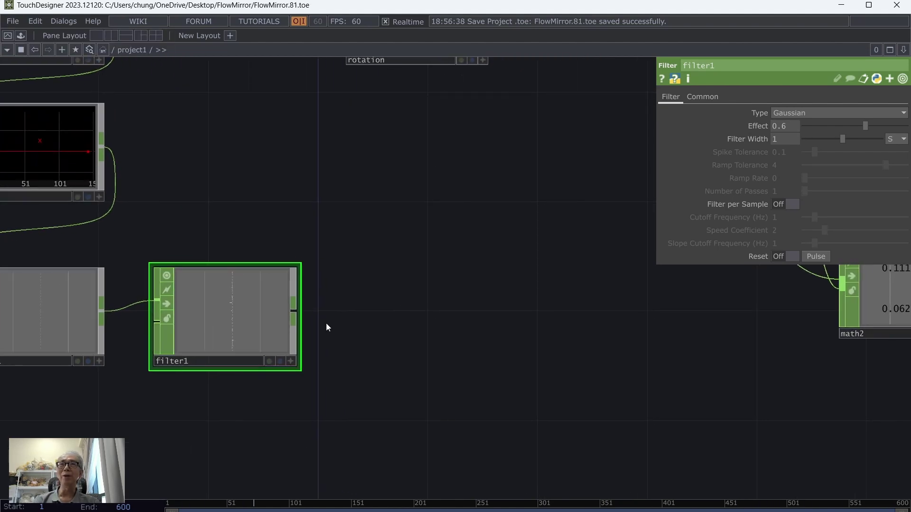
{"action": "right_click", "coordinate": [293, 313]}
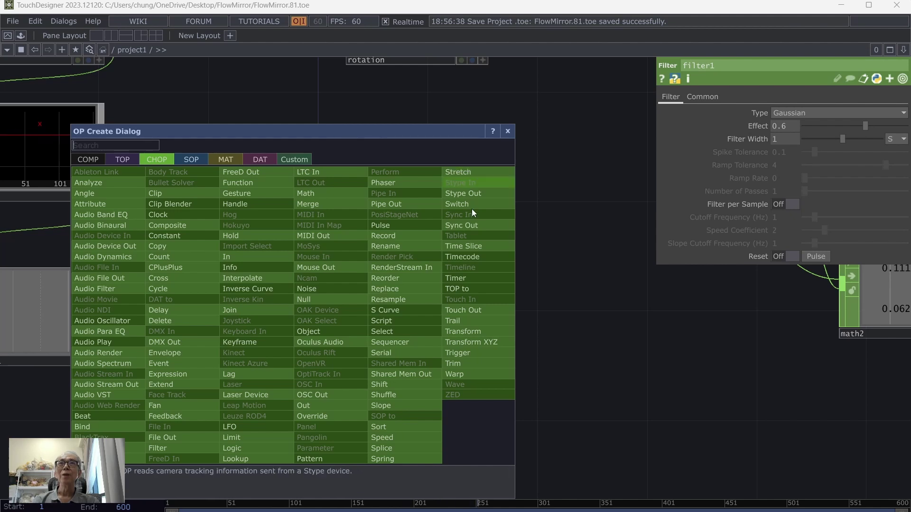
{"action": "left_click", "coordinate": [405, 458]}
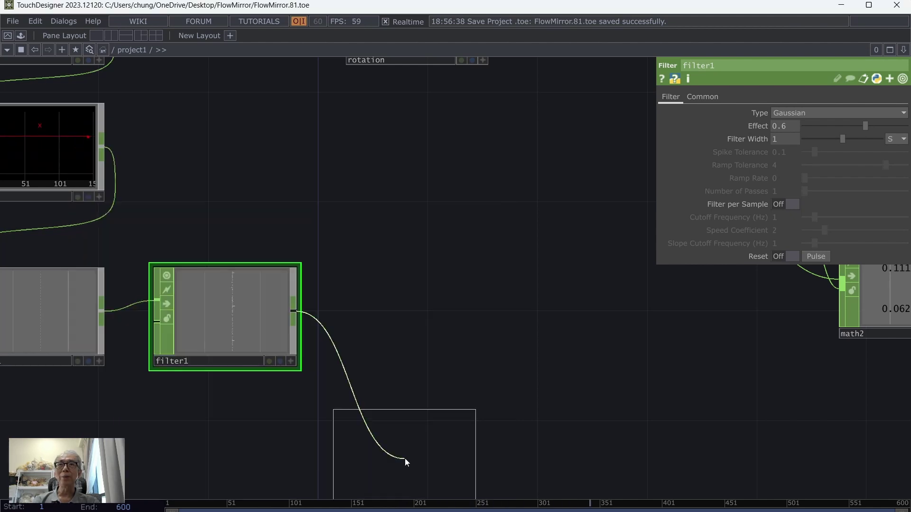
{"action": "left_click", "coordinate": [419, 319]}
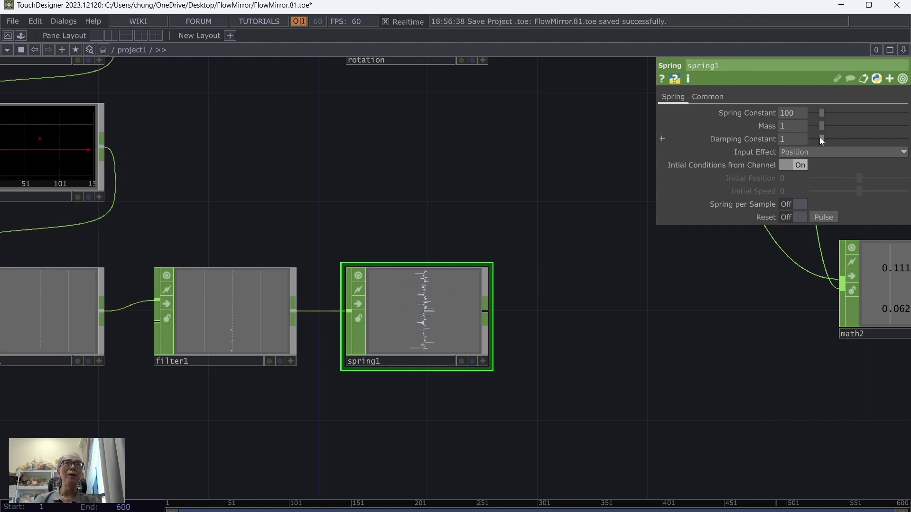
Set spring1's Damping Constant to 0.6 and save the project.
{"action": "left_click_drag", "start_coordinate": [820, 137], "coordinate": [818, 139]}
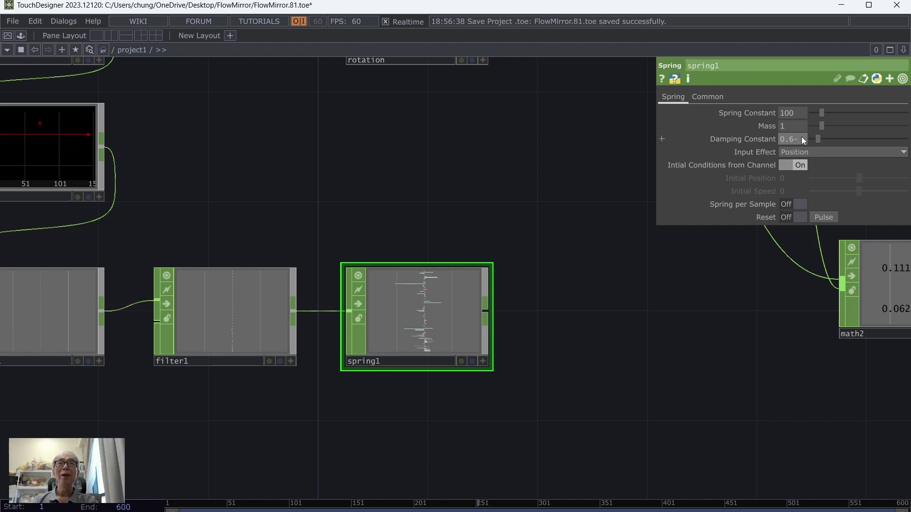
{"action": "left_click", "coordinate": [802, 139]}
{"action": "type", "text": "0"}
{"action": "key", "text": "Return"}
{"action": "left_click", "coordinate": [798, 135]}
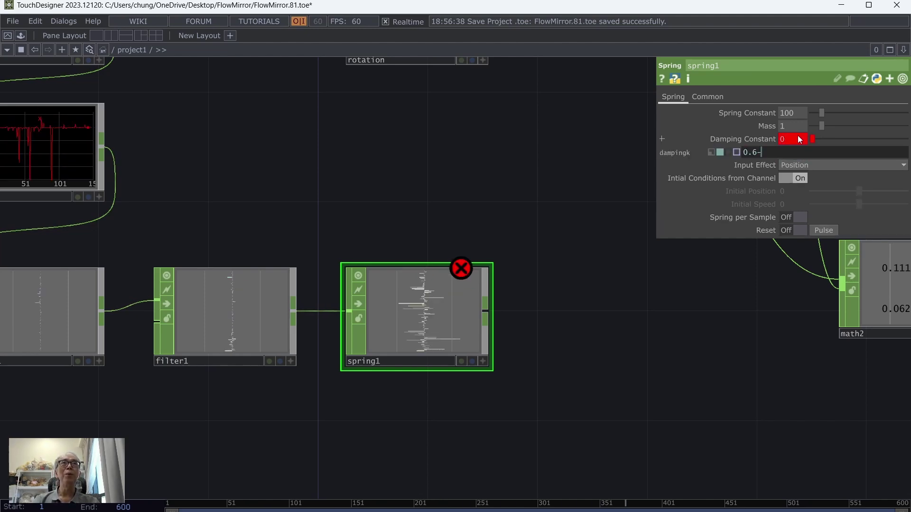
{"action": "key", "text": "BackSpace"}
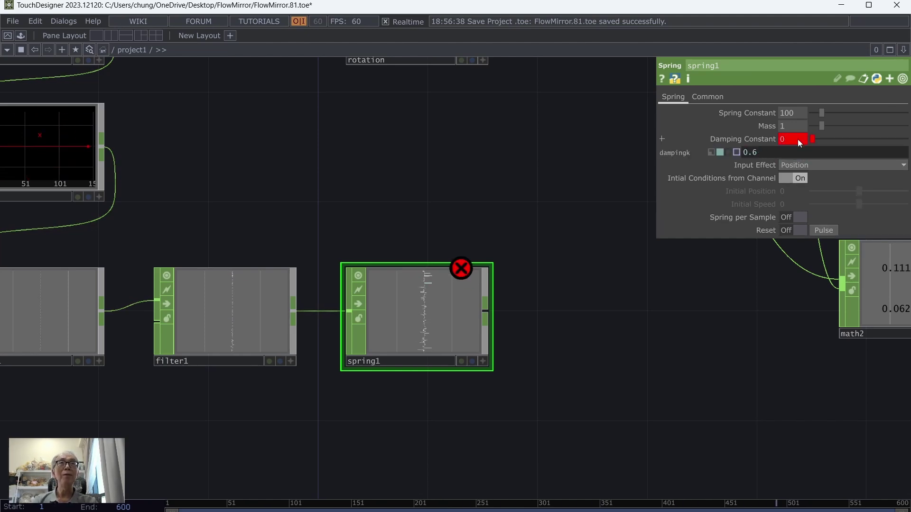
{"action": "key", "text": "Return"}
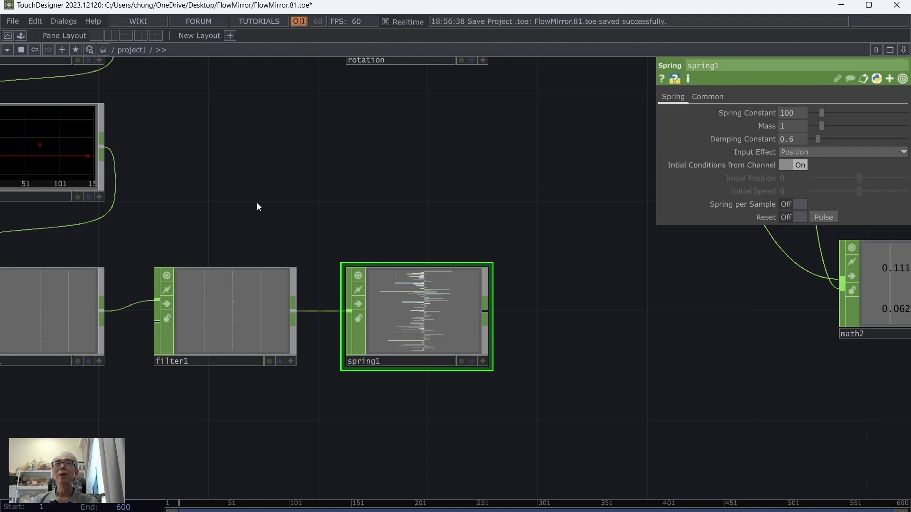
{"action": "left_click", "coordinate": [12, 21]}
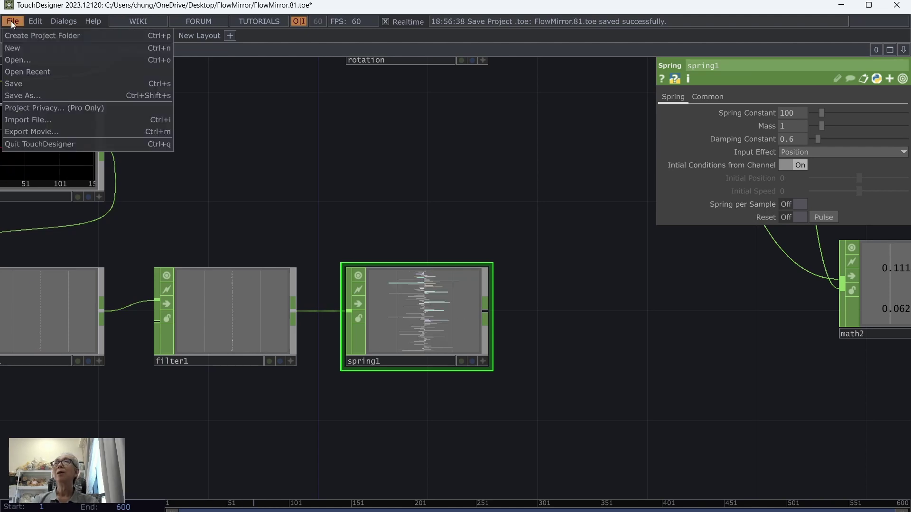
{"action": "left_click", "coordinate": [30, 82]}
Add a Shuffle CHOP fed by spring1 and place it beside spring1.
{"action": "scroll", "coordinate": [475, 197], "scroll_direction": "down", "scroll_amount": 3}
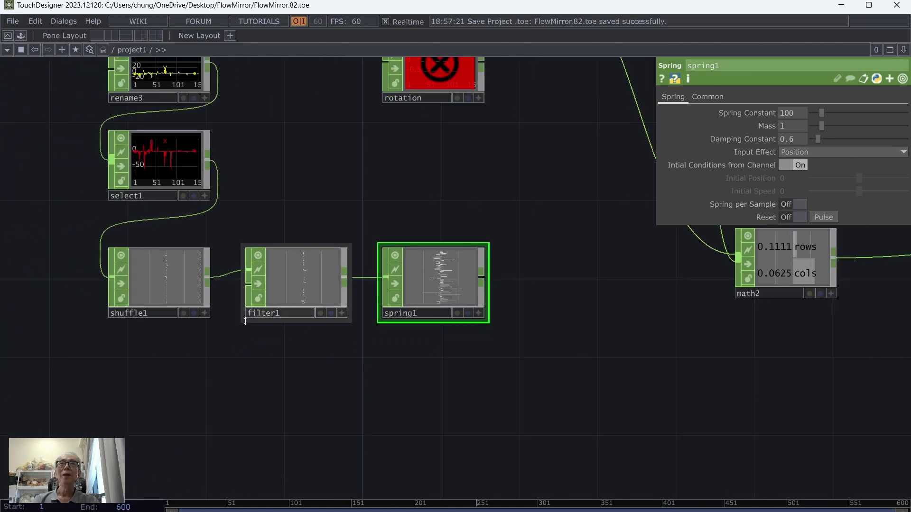
{"action": "left_click", "coordinate": [289, 283]}
{"action": "left_click", "coordinate": [431, 280]}
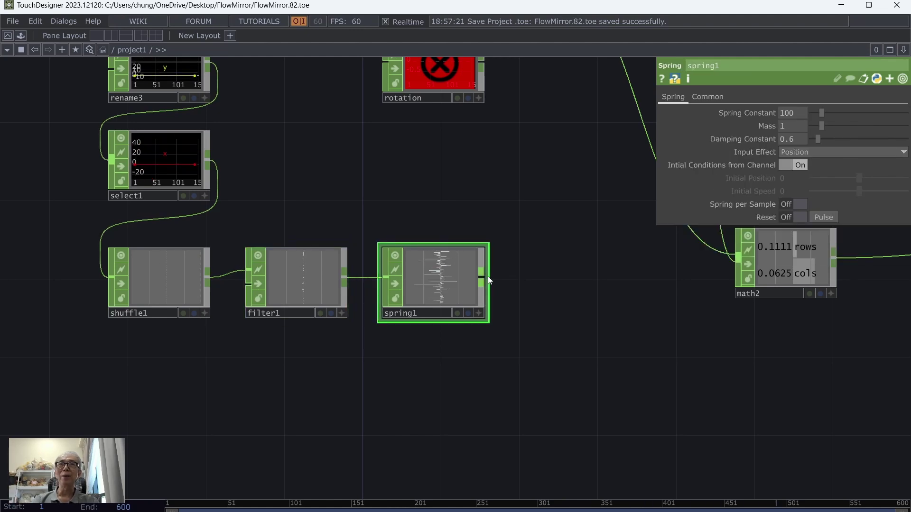
{"action": "key", "text": "Tab"}
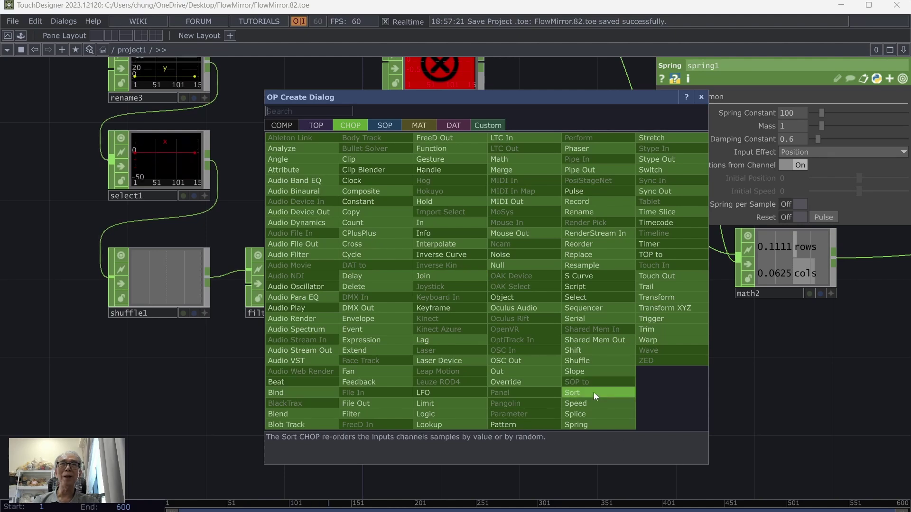
{"action": "left_click", "coordinate": [594, 359]}
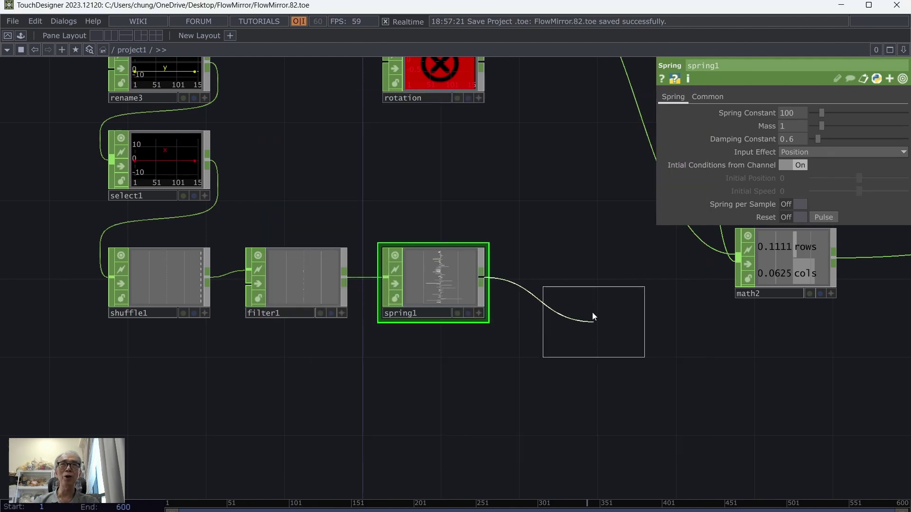
{"action": "left_click", "coordinate": [577, 279]}
Set shuffle2's Method to Swap Channels and Samples.
{"action": "left_click_drag", "start_coordinate": [728, 411], "coordinate": [595, 404]}
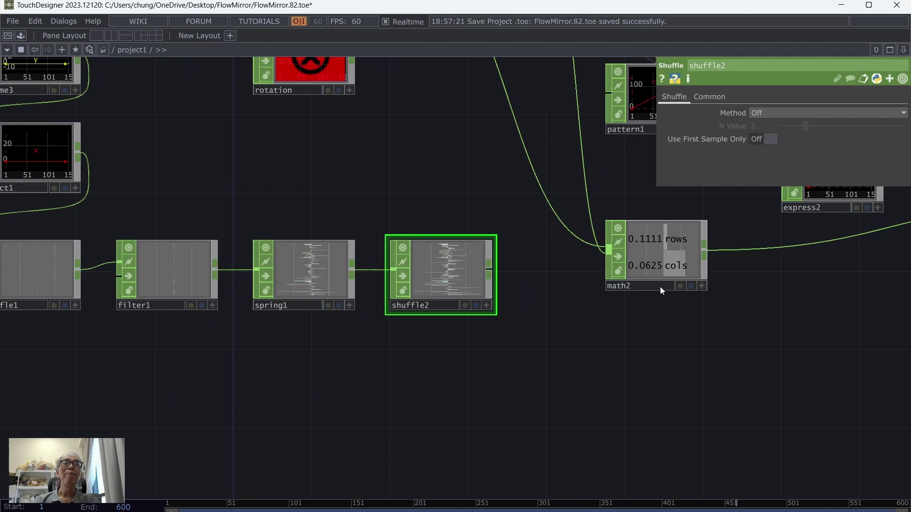
{"action": "left_click", "coordinate": [765, 114]}
{"action": "left_click", "coordinate": [778, 138]}
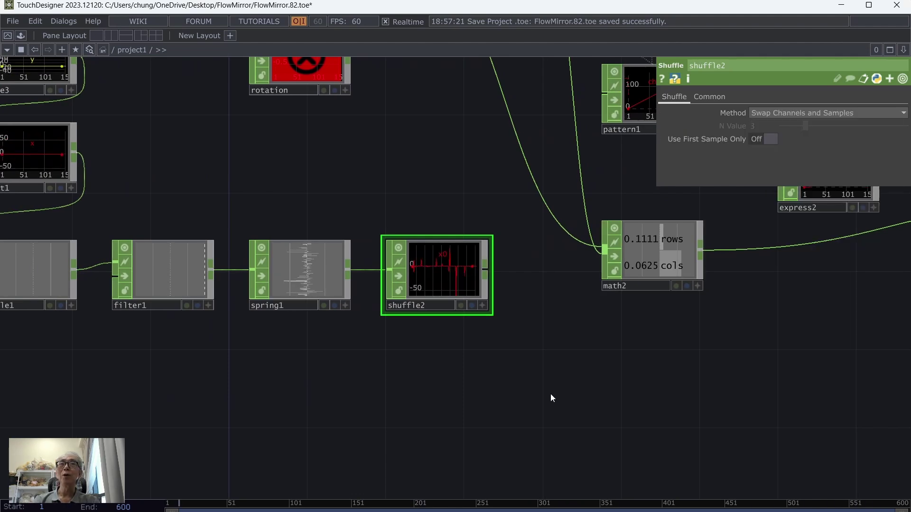
Connect shuffle2's output to the rotation CHOP's input and save the project.
{"action": "left_click_drag", "start_coordinate": [554, 400], "coordinate": [595, 454]}
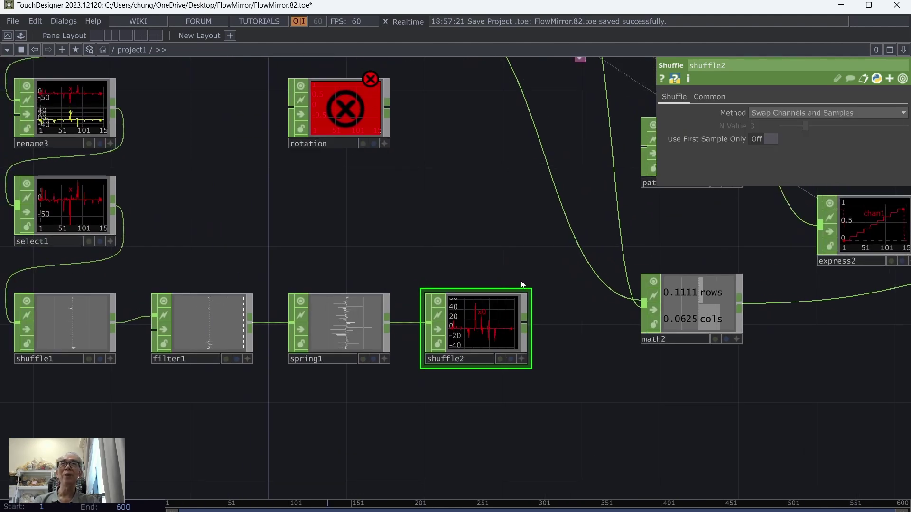
{"action": "left_click_drag", "start_coordinate": [528, 324], "coordinate": [291, 109]}
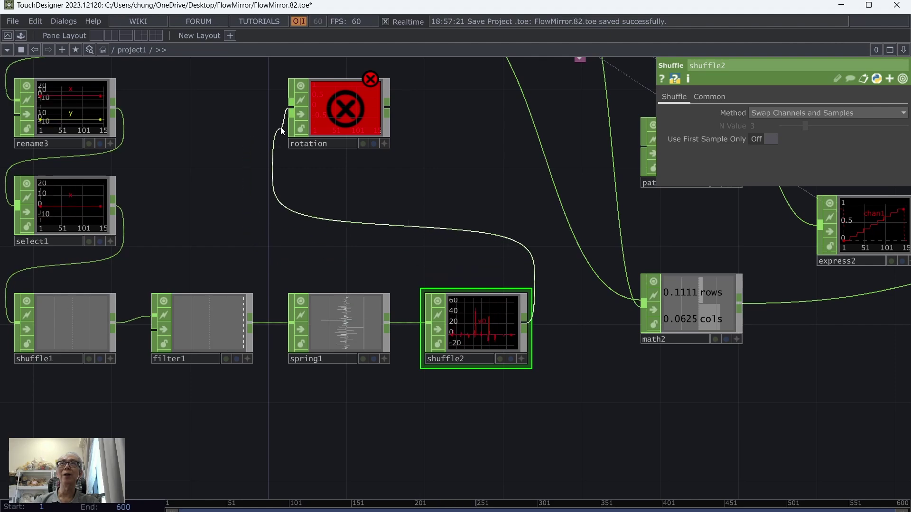
{"action": "left_click_drag", "start_coordinate": [444, 183], "coordinate": [471, 276]}
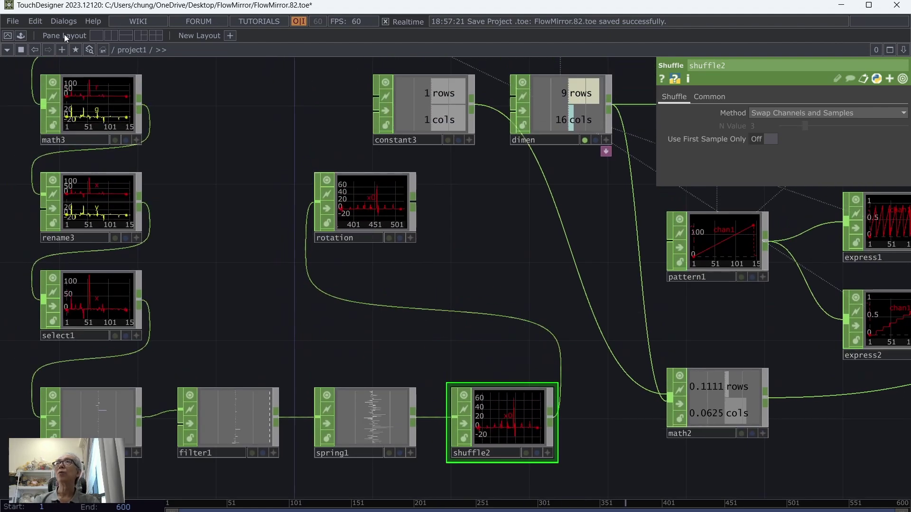
{"action": "left_click", "coordinate": [13, 26]}
{"action": "left_click", "coordinate": [19, 78]}
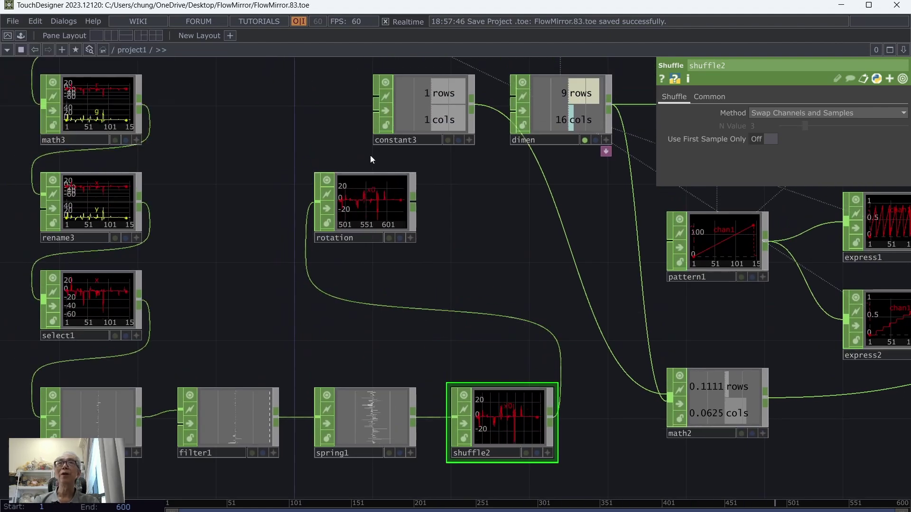
Use the rotation CHOP as geo1's instance Rotate OP and assign its x0 channel to Rotate Y.
{"action": "scroll", "coordinate": [371, 238], "scroll_direction": "down", "scroll_amount": 2}
{"action": "left_click_drag", "start_coordinate": [454, 263], "coordinate": [327, 380]}
{"action": "left_click_drag", "start_coordinate": [556, 176], "coordinate": [522, 246]}
{"action": "left_click", "coordinate": [575, 88]}
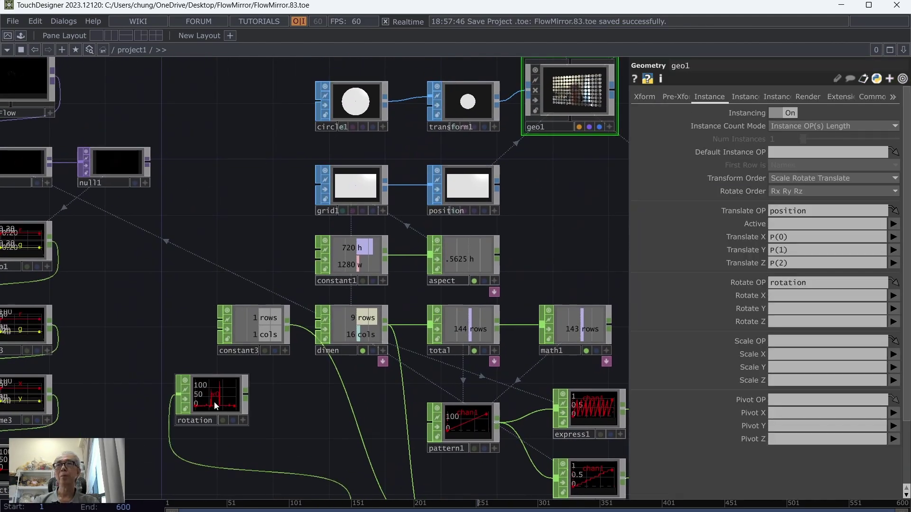
{"action": "left_click_drag", "start_coordinate": [215, 406], "coordinate": [812, 279]}
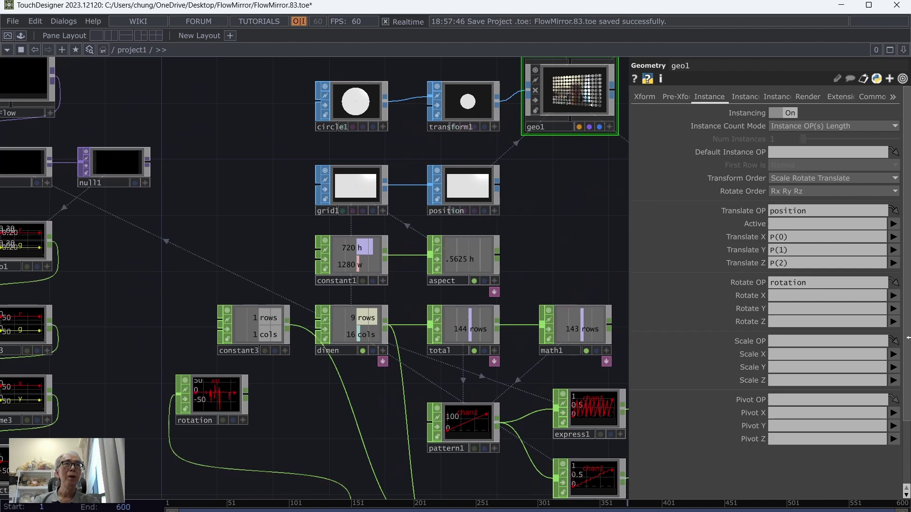
{"action": "left_click", "coordinate": [893, 309]}
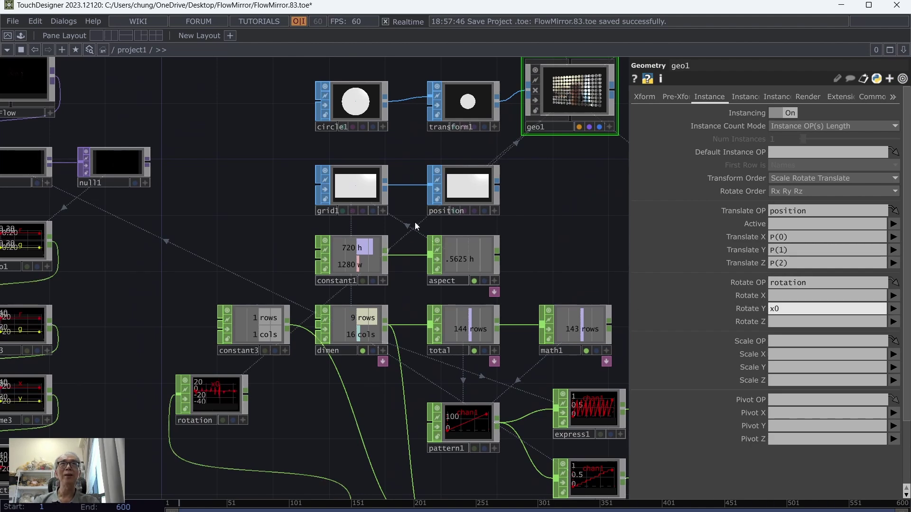
Save the project and run it in Perform Mode to view the rotating circles.
{"action": "left_click", "coordinate": [14, 24]}
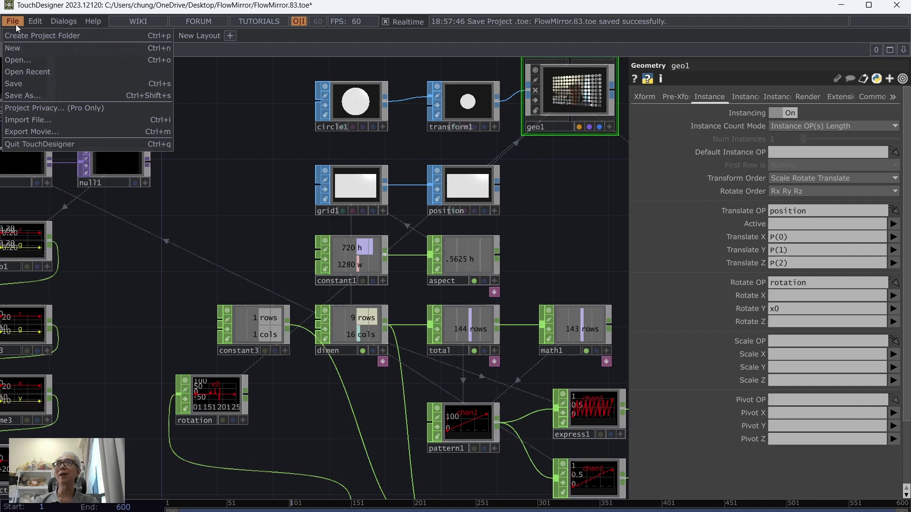
{"action": "left_click", "coordinate": [27, 85]}
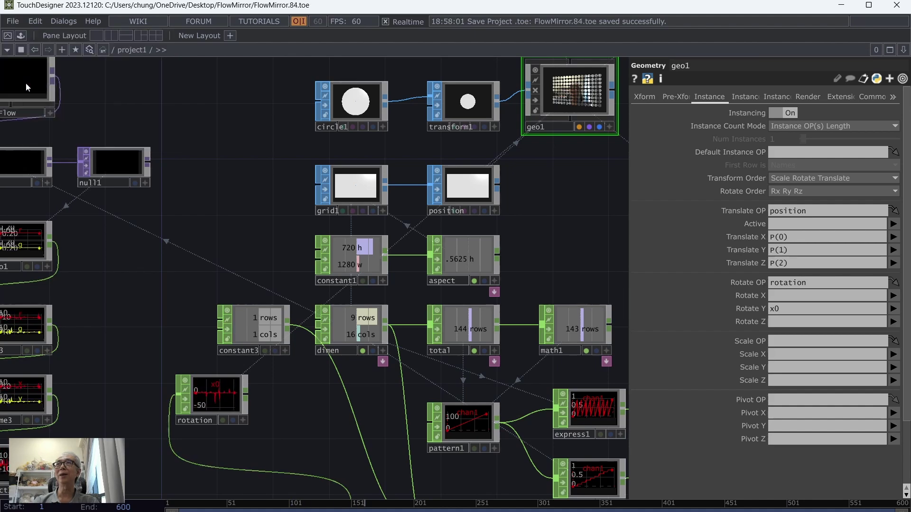
{"action": "left_click", "coordinate": [8, 36]}
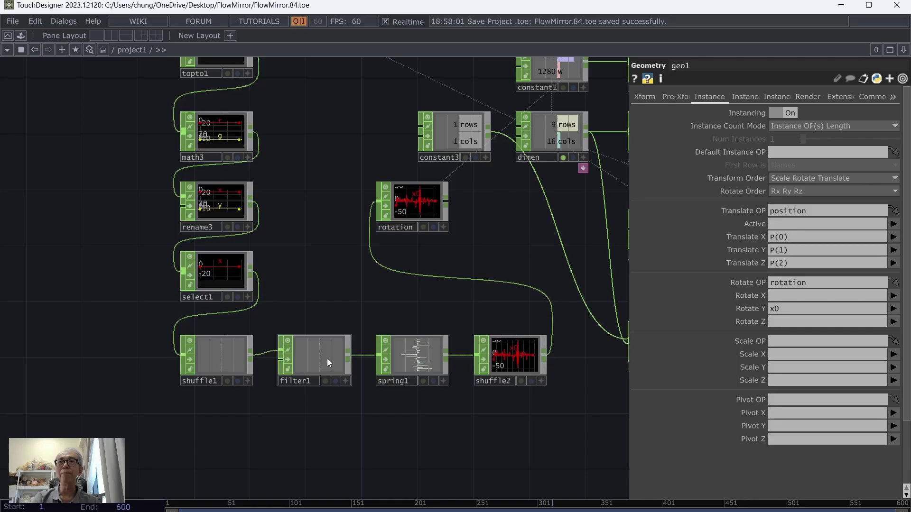
Set filter1's Effect to 0.5.
{"action": "left_click", "coordinate": [326, 359]}
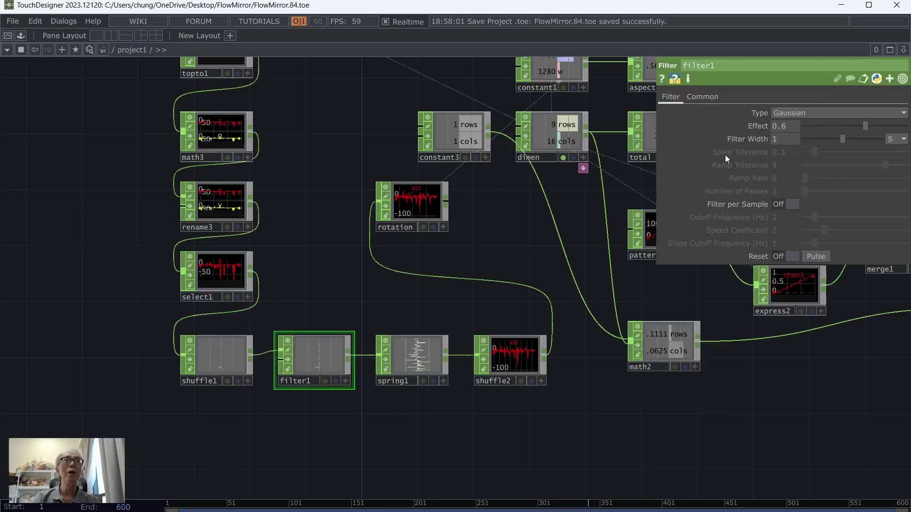
{"action": "left_click", "coordinate": [793, 126]}
{"action": "type", "text": "0.5"}
{"action": "key", "text": "Return"}
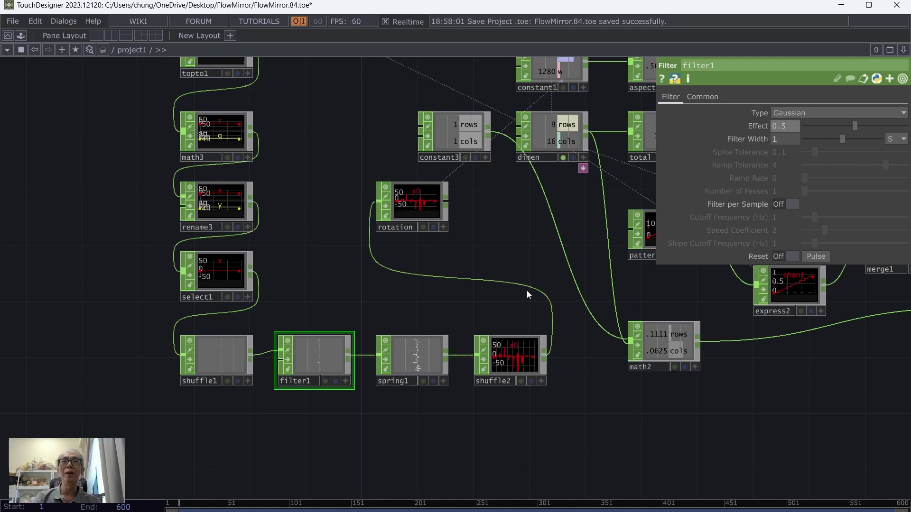
Set spring1's Damping Constant to 0.5 and save the project.
{"action": "left_click", "coordinate": [409, 371]}
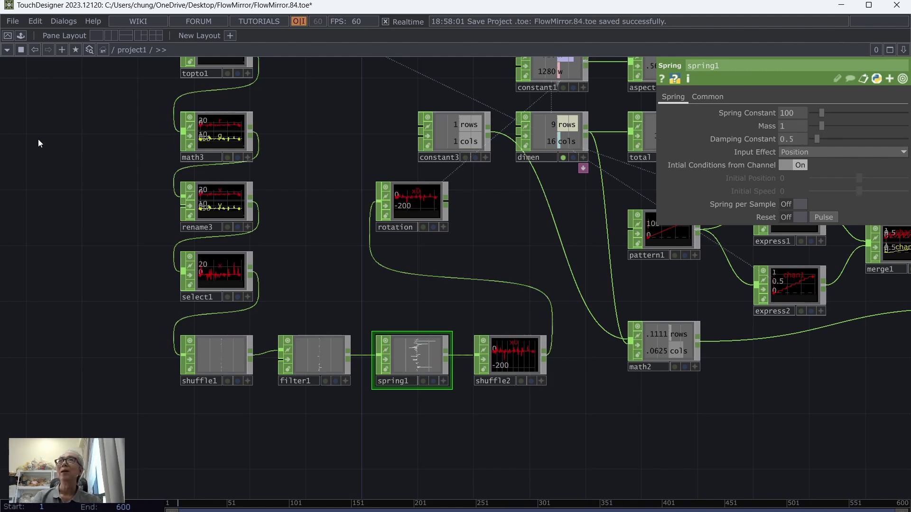
{"action": "left_click", "coordinate": [13, 21]}
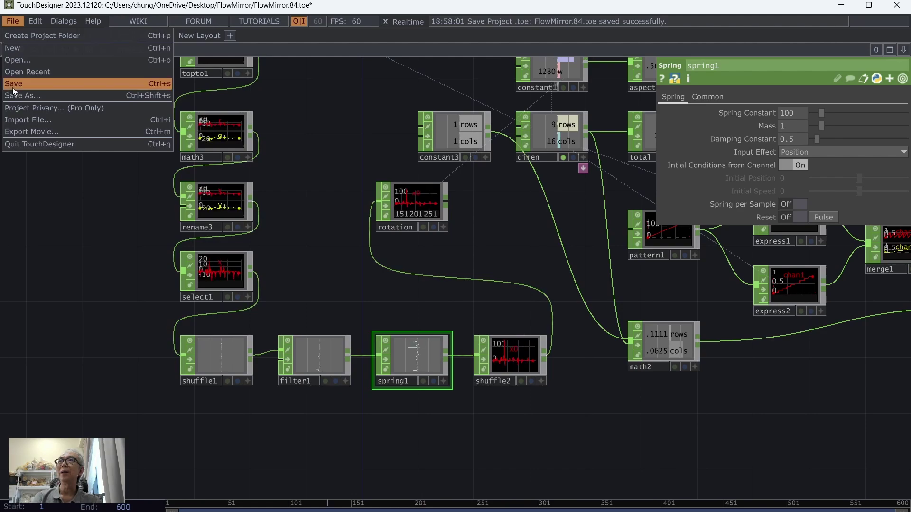
{"action": "left_click", "coordinate": [12, 87]}
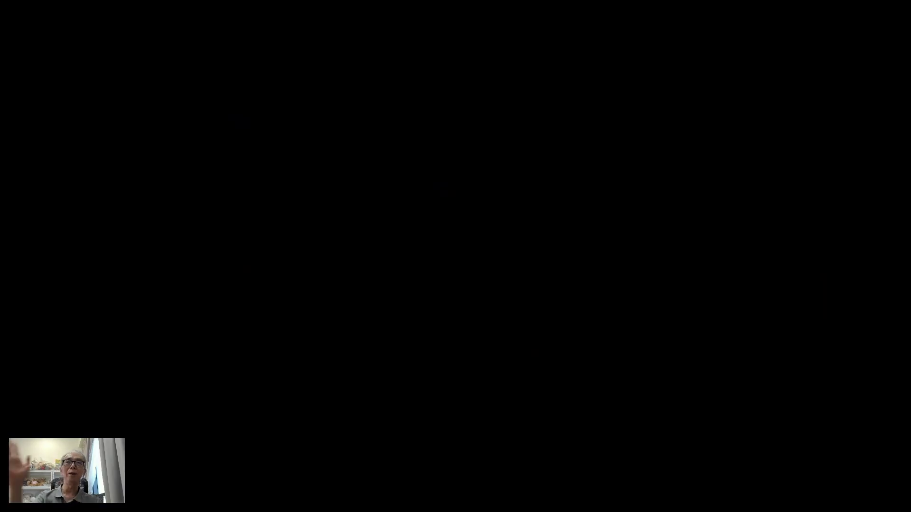